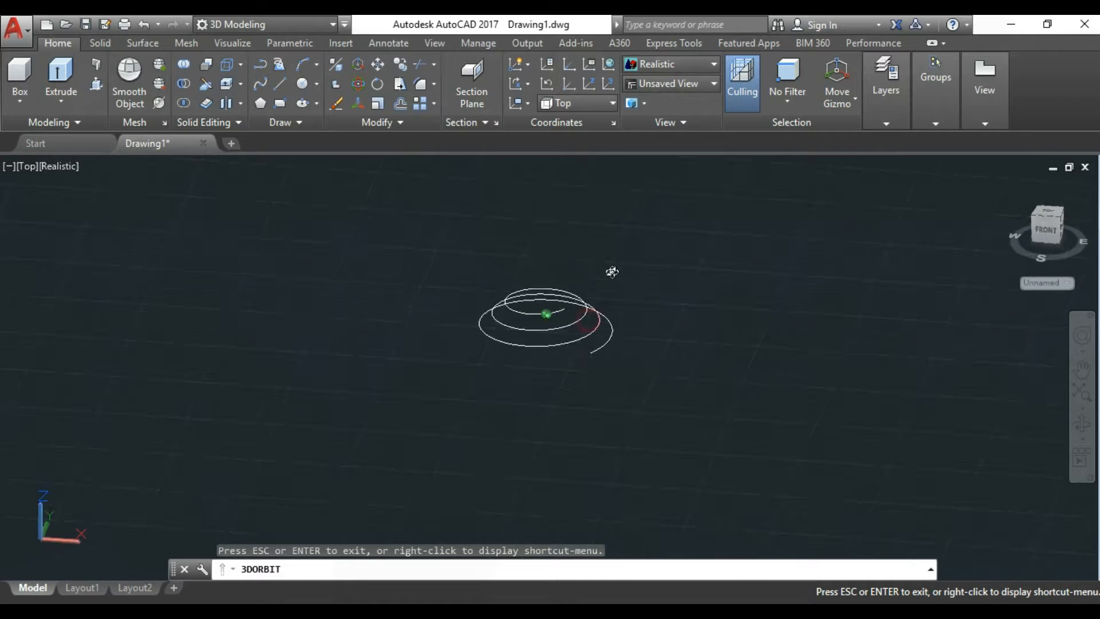
Step: Stretch the flat conical helix upward in the Front view to make it a tall, open wave-like spiral
key(Escape)
click(43, 173)
click(81, 278)
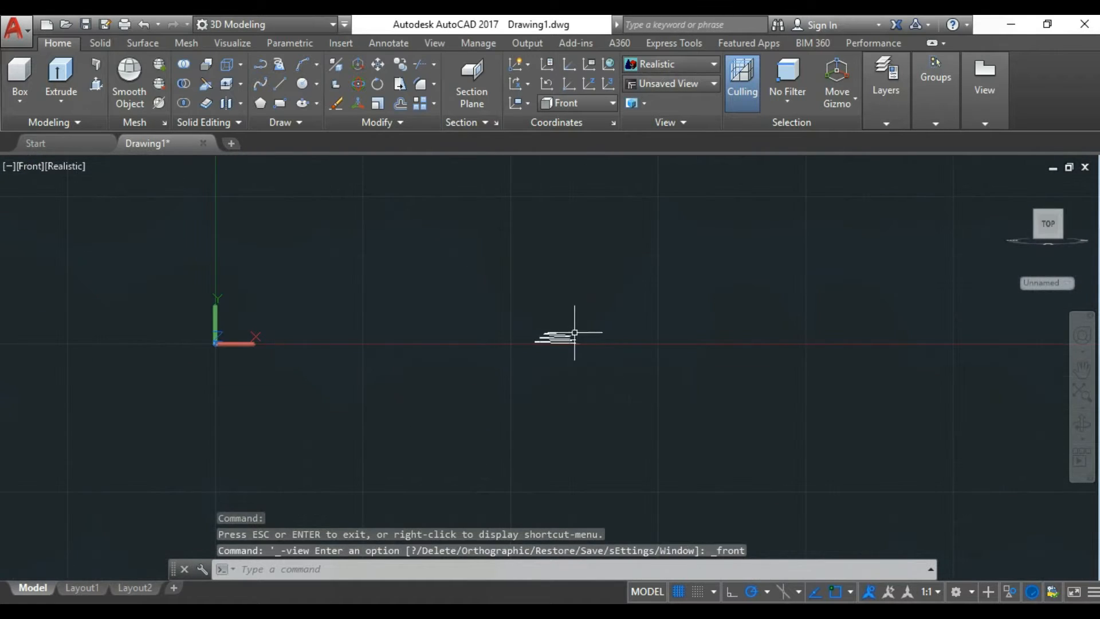
click(573, 358)
click(556, 339)
click(548, 229)
scroll(526, 335, up, 3)
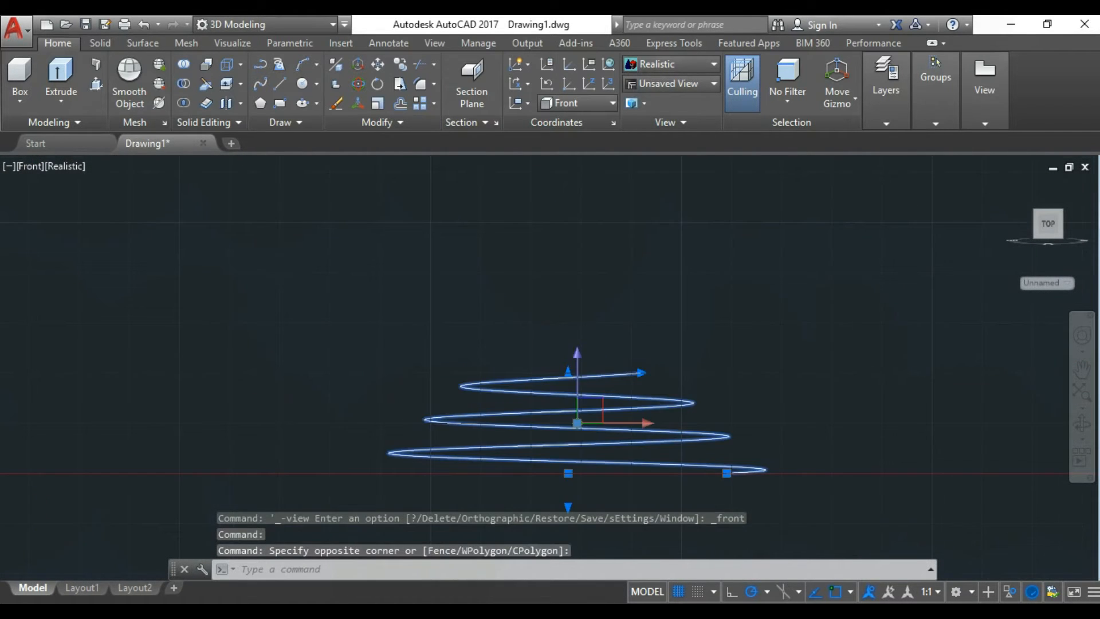
click(568, 372)
scroll(559, 281, down, 6)
click(558, 179)
scroll(552, 171, up, 3)
key(Escape)
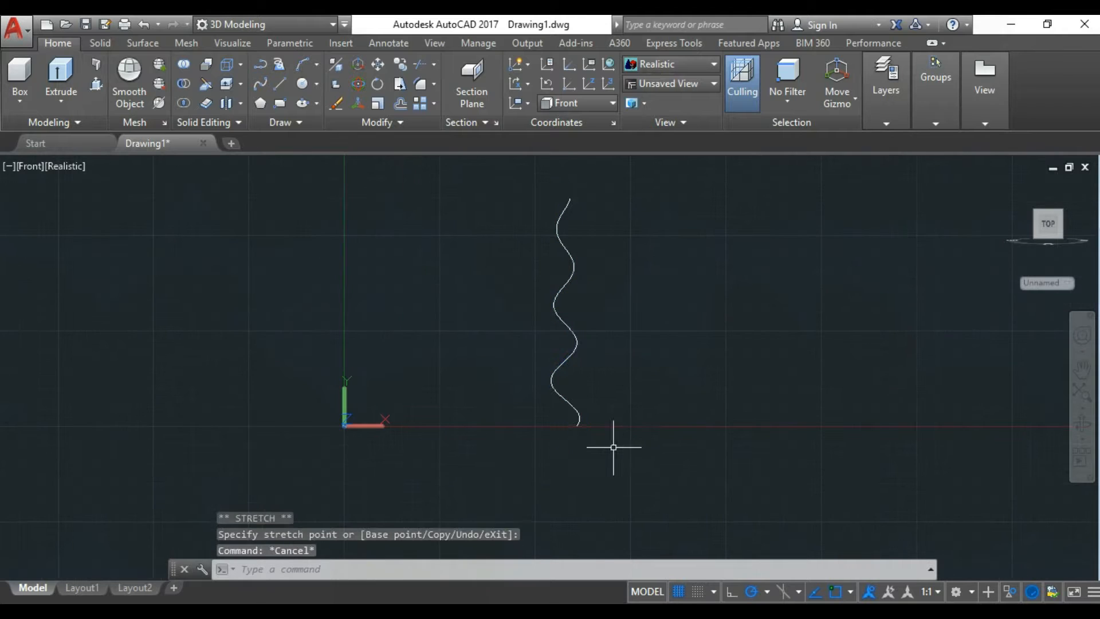
Step: Stretch the top of the helix further upward in the Front view to lengthen its turns
shift+middle_drag(577, 300, 576, 303)
shift+middle_drag(557, 394, 560, 386)
click(30, 166)
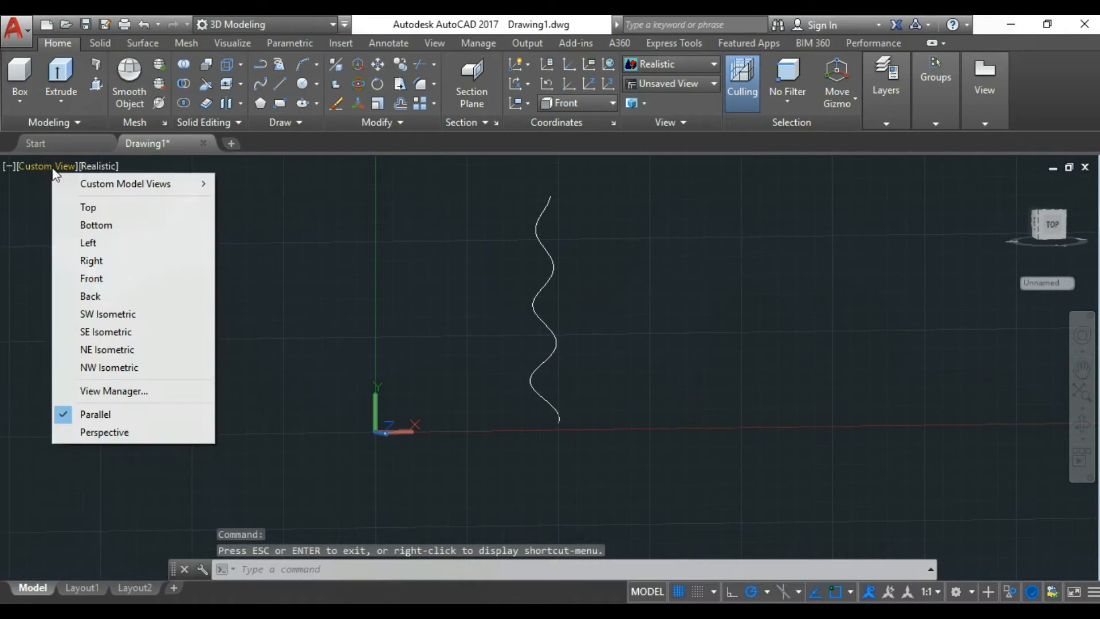
click(89, 277)
click(572, 272)
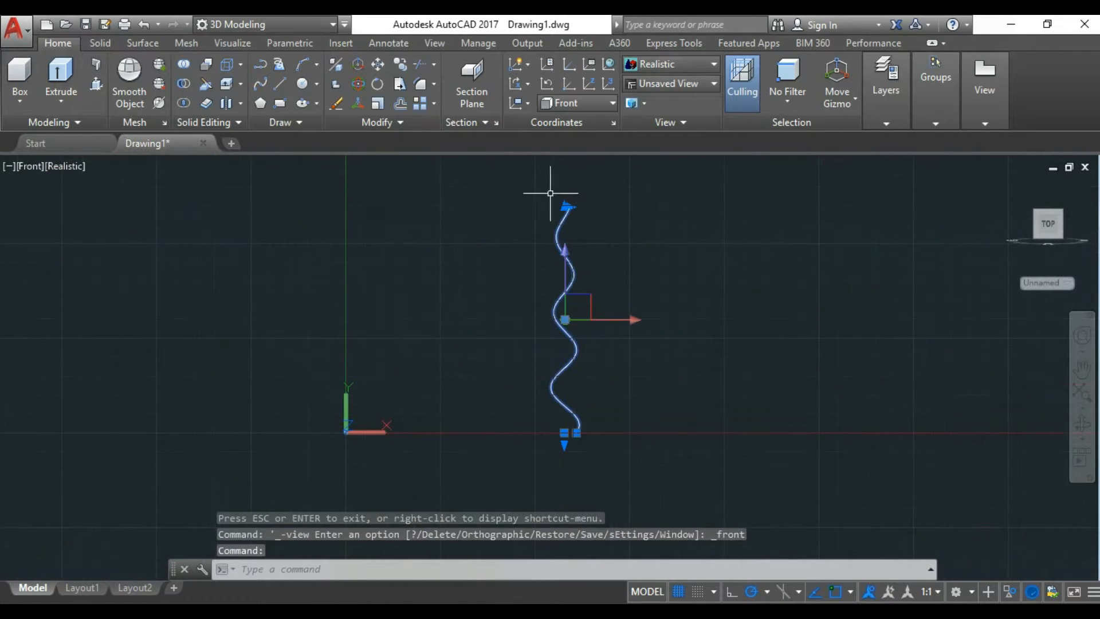
scroll(550, 193, down, 2)
click(583, 264)
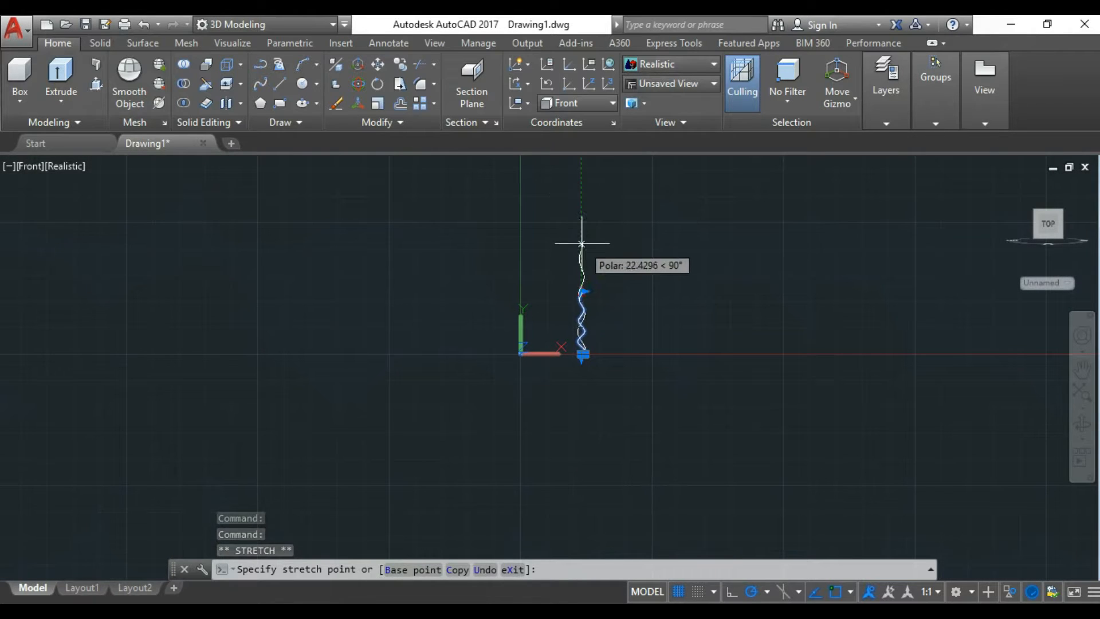
key(Escape)
scroll(588, 320, up, 2)
Step: Draw a horizontal line across the helix two turns above its base
text(l)
key(Return)
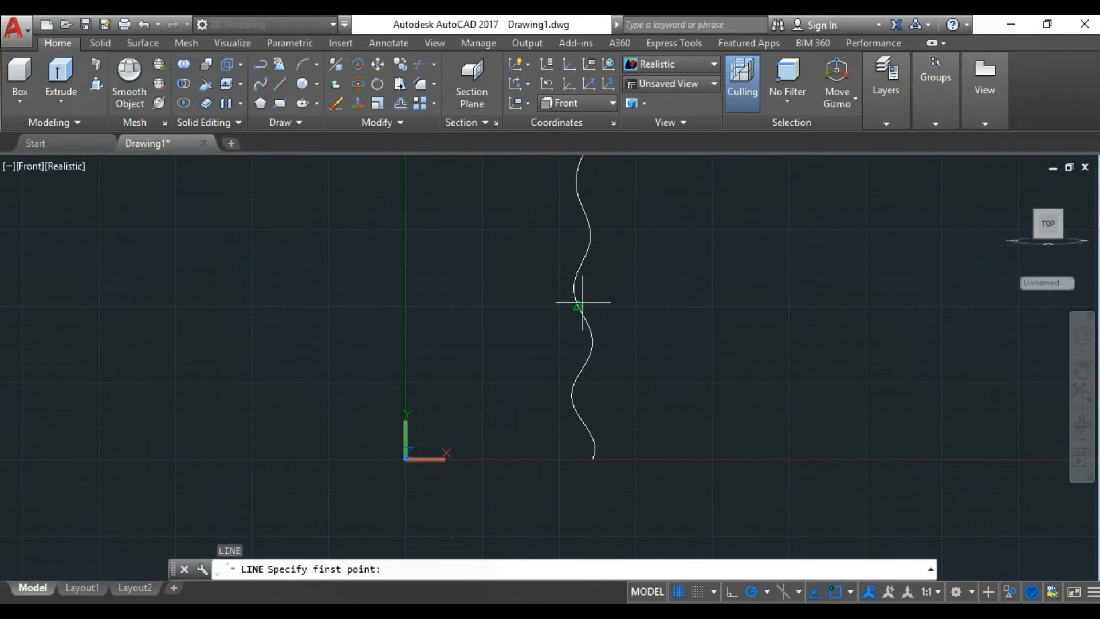
click(517, 306)
click(700, 306)
key(Return)
Step: Trim off the part of the helix above the horizontal line and delete that line
text(tr)
click(589, 252)
key(Escape)
click(635, 306)
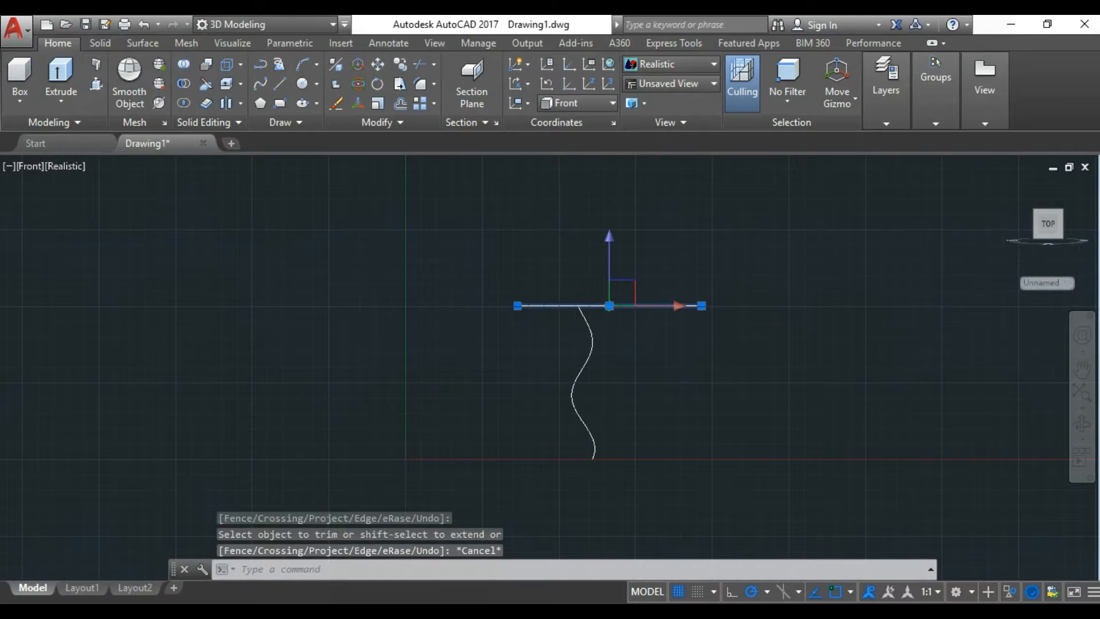
key(Delete)
Step: Copy the trimmed helix twice in the Top view, once a short distance along Y and once about 2.7 units along X
click(1082, 424)
drag(596, 421, 773, 314)
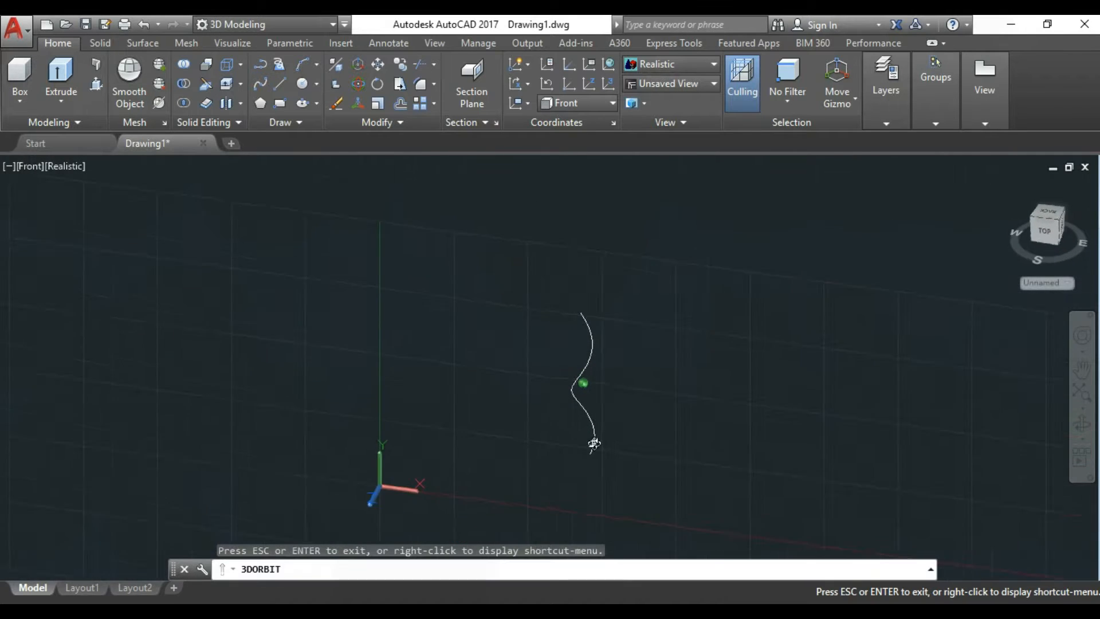
key(Escape)
click(42, 165)
click(143, 280)
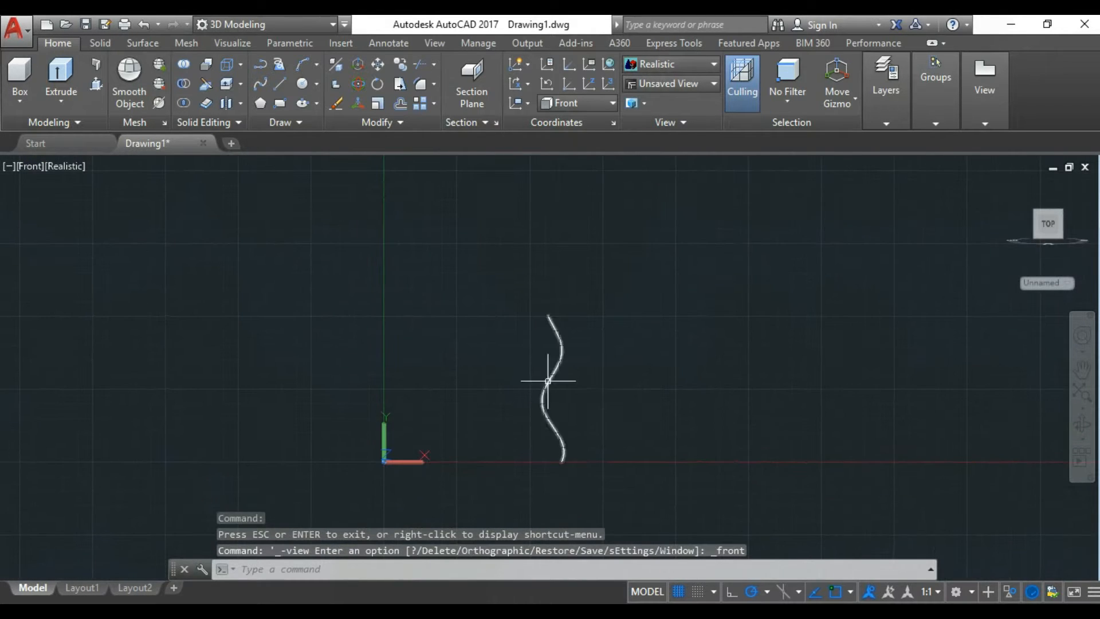
click(35, 166)
click(64, 206)
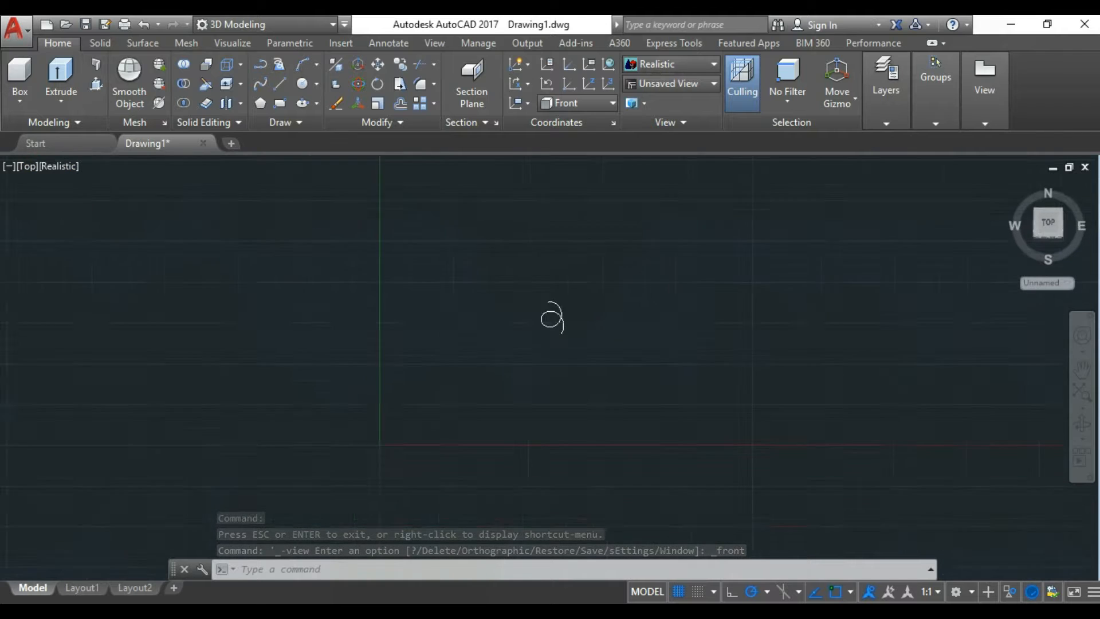
right_click(519, 350)
click(626, 344)
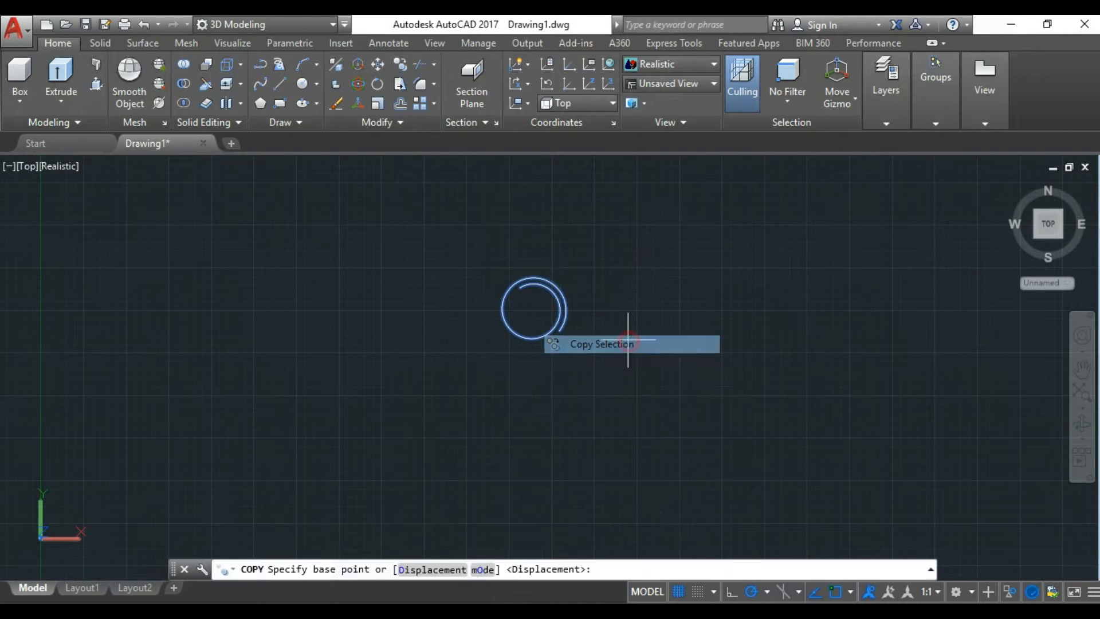
click(643, 361)
click(687, 353)
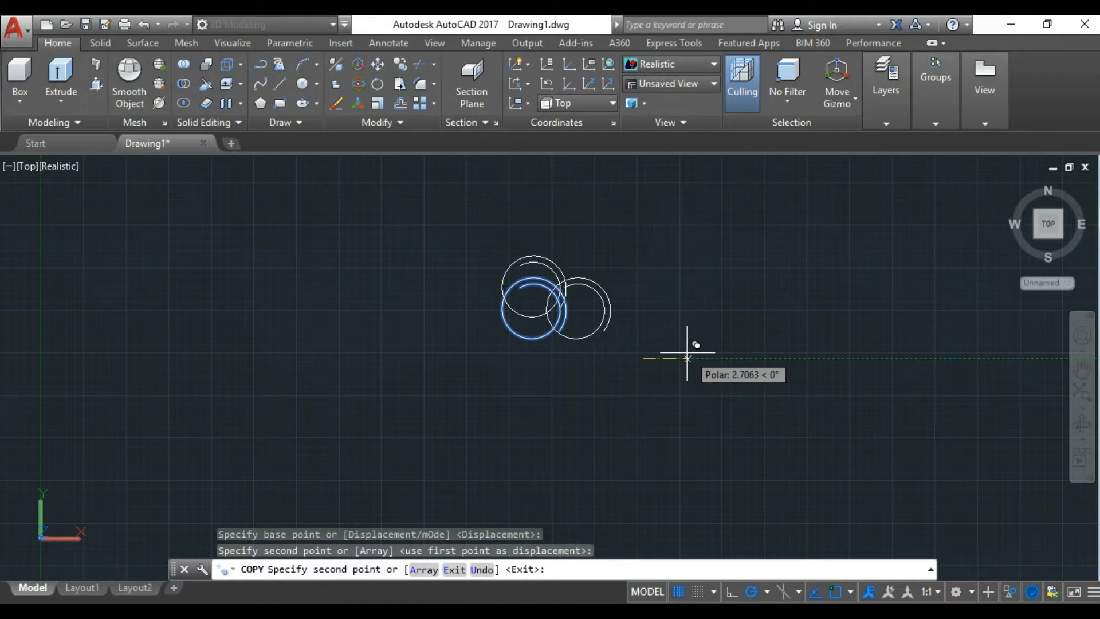
click(688, 351)
key(Return)
Step: Mirror the rightmost helix across a vertical line beside it in the Front view, then delete its original
click(1082, 424)
drag(716, 344, 724, 302)
key(Escape)
click(27, 167)
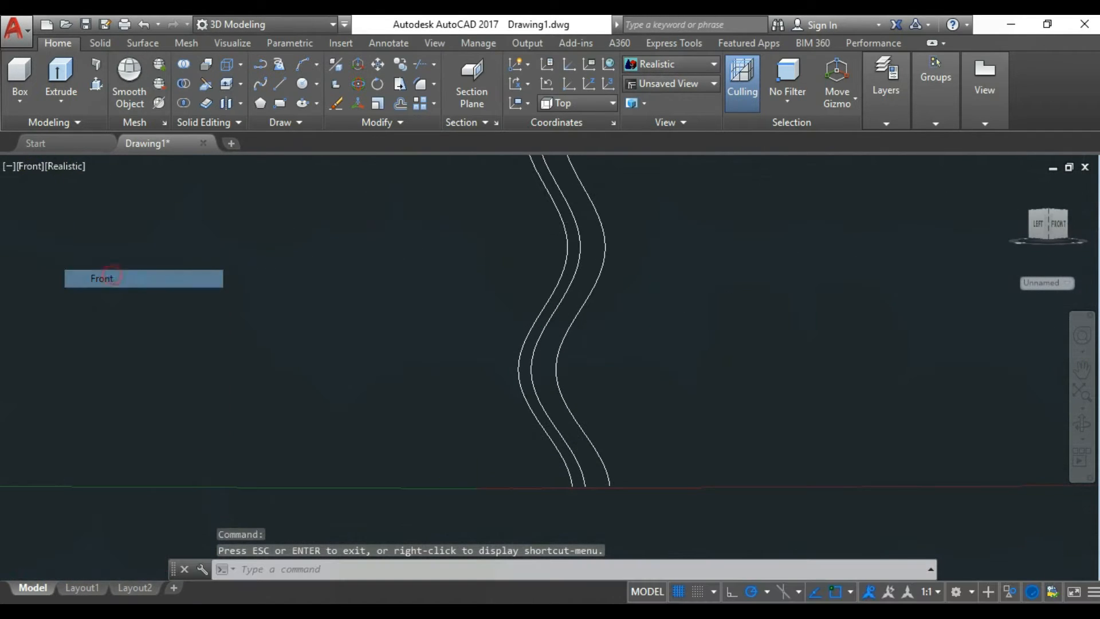
click(114, 278)
scroll(545, 302, down, 2)
text(mi)
key(Return)
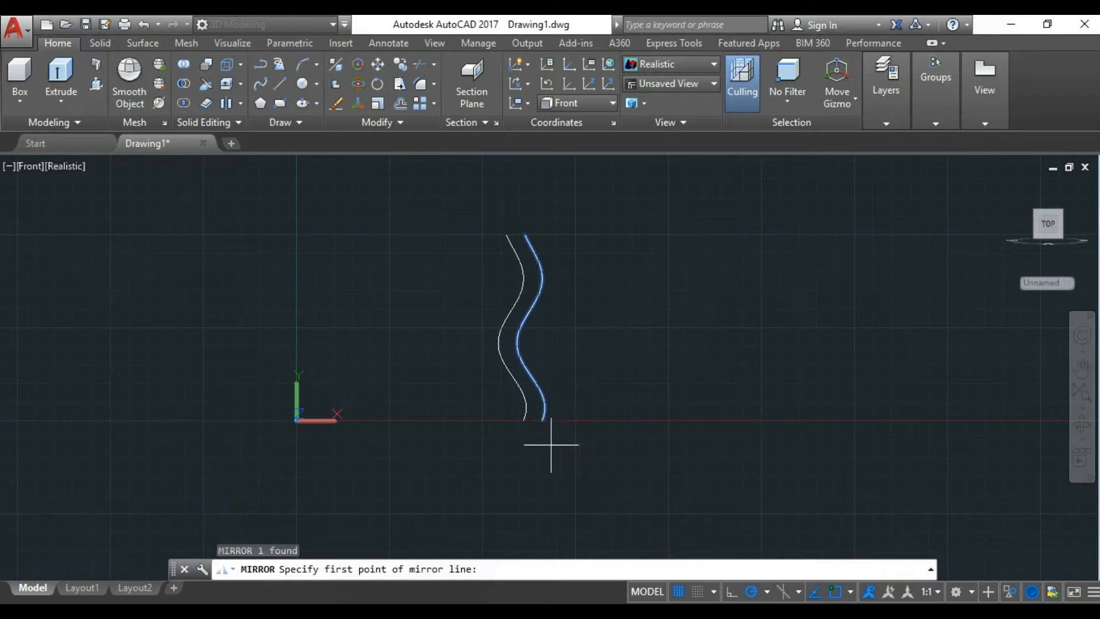
click(557, 177)
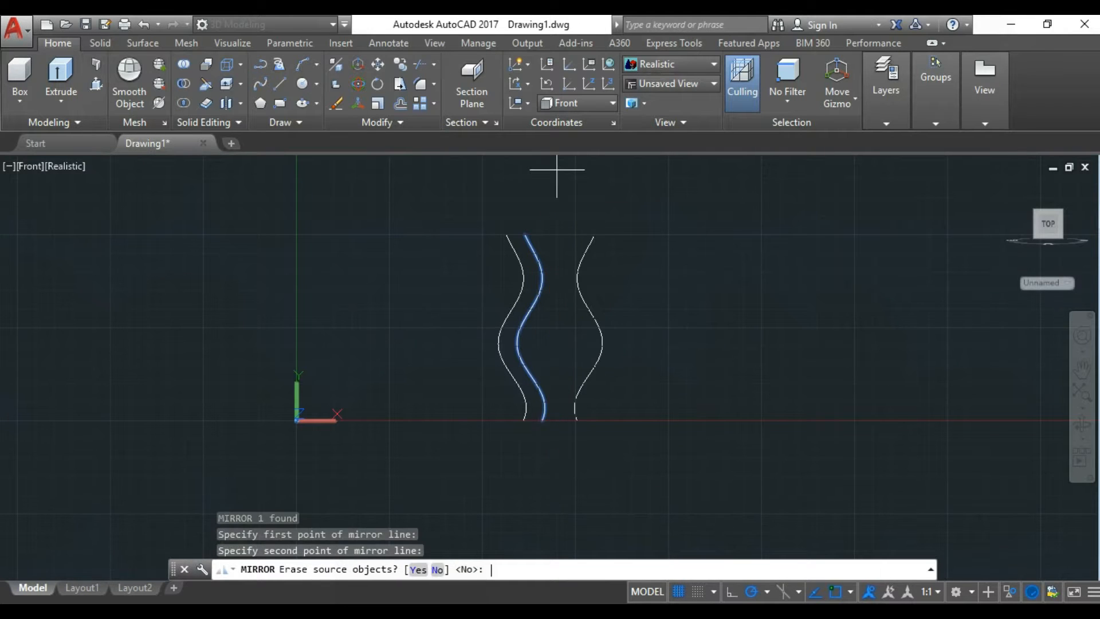
key(Return)
click(540, 261)
key(Delete)
Step: Move the mirrored helix closer to the other two helixes
click(1082, 426)
mouse_move(567, 332)
mouse_down()
mouse_move(596, 415)
mouse_move(592, 315)
mouse_up()
key(Escape)
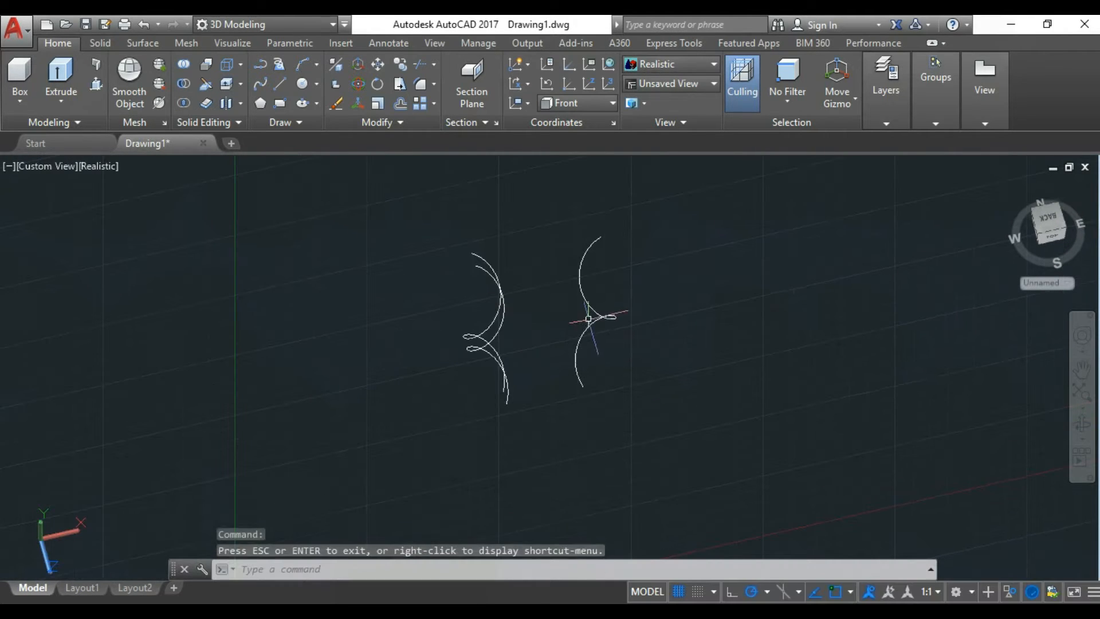
click(592, 315)
click(658, 297)
click(541, 320)
key(Escape)
Step: Move one of the overlapping helixes sideways in the Left view, away from the other two
shift+middle_drag(597, 395, 760, 298)
click(52, 166)
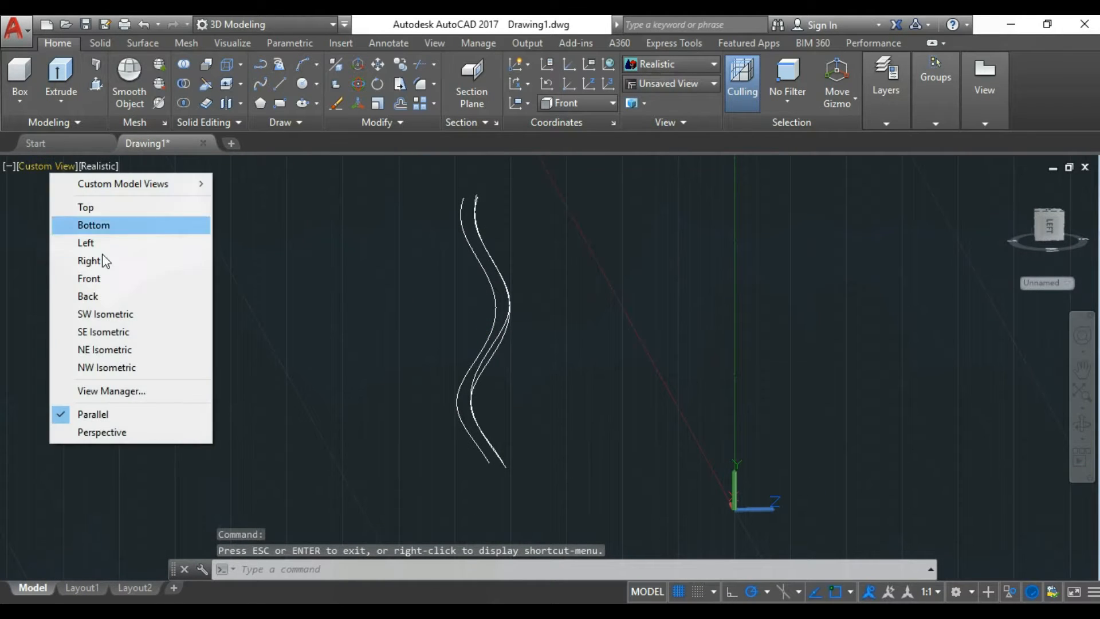
click(103, 246)
click(488, 408)
click(434, 340)
click(562, 339)
key(Escape)
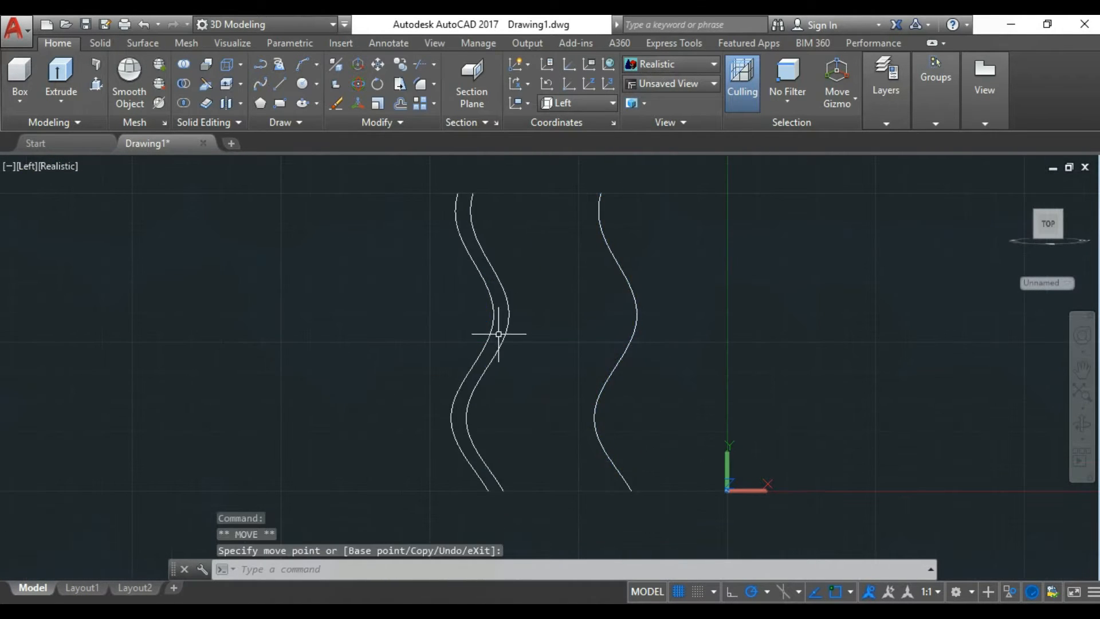
Step: Delete the outer curve of the two closely spaced helixes
click(492, 331)
key(Delete)
scroll(487, 339, down, 2)
Step: Mirror the remaining outer helix across a vertical line beside it, keeping the source curve
text(m9i)
key(BackSpace)
key(BackSpace)
text(i)
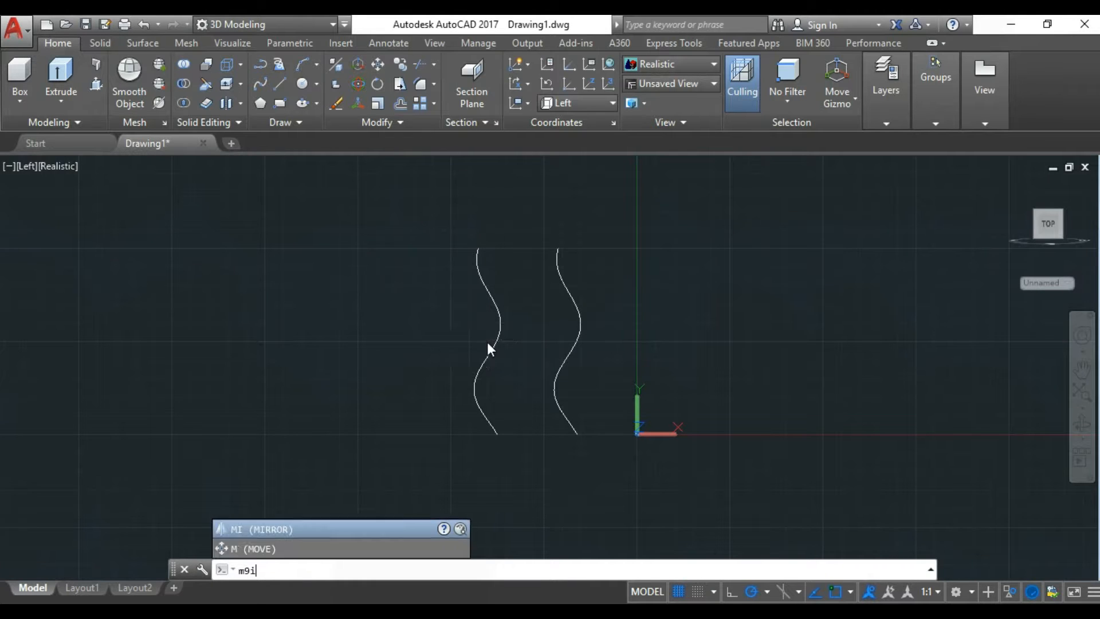
key(Return)
click(487, 342)
key(Return)
click(414, 433)
click(414, 159)
key(Return)
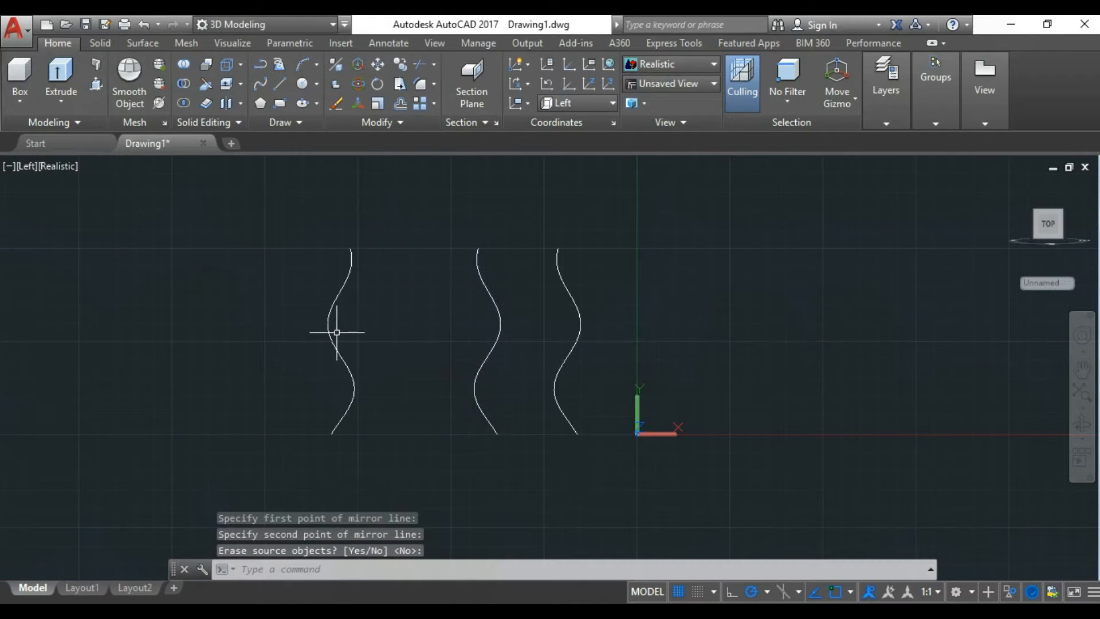
Step: Move the mirrored copy across to the helix nearest the Y axis so the two curves intertwine
click(332, 336)
click(341, 342)
click(564, 467)
key(Escape)
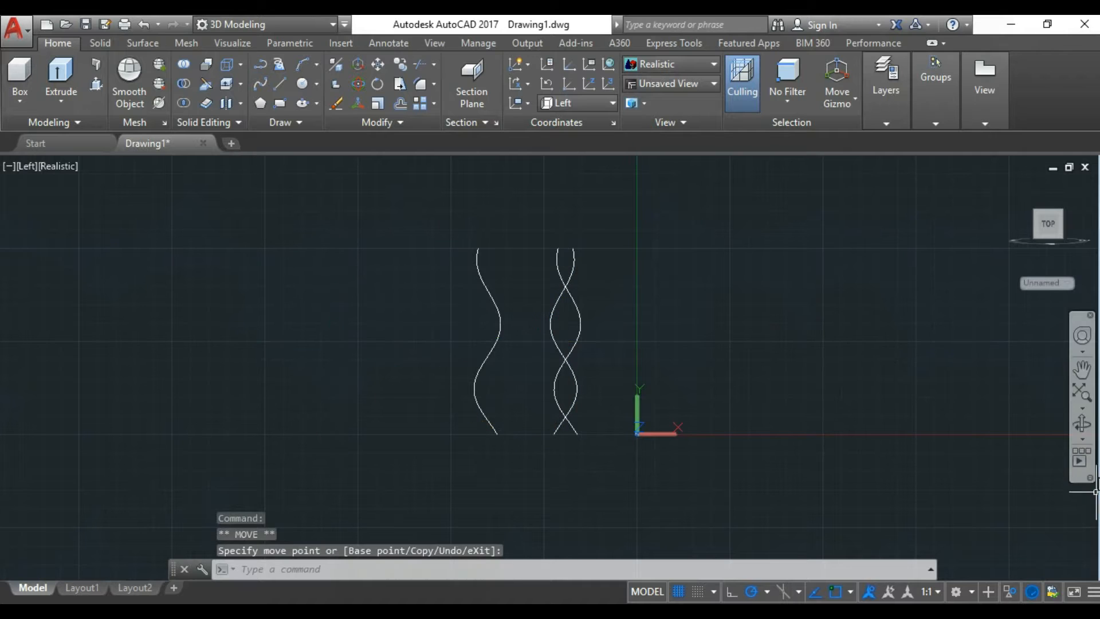
Step: Stretch the separate helix upward to make it much taller than the intertwined pair
shift+middle_drag(659, 252, 589, 294)
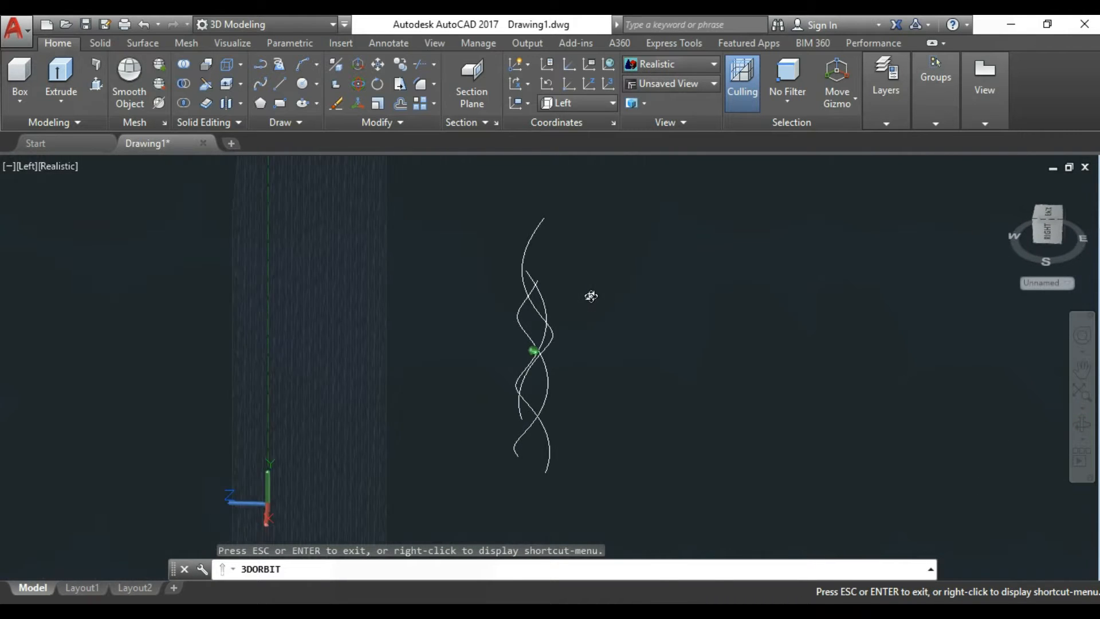
click(40, 166)
click(74, 281)
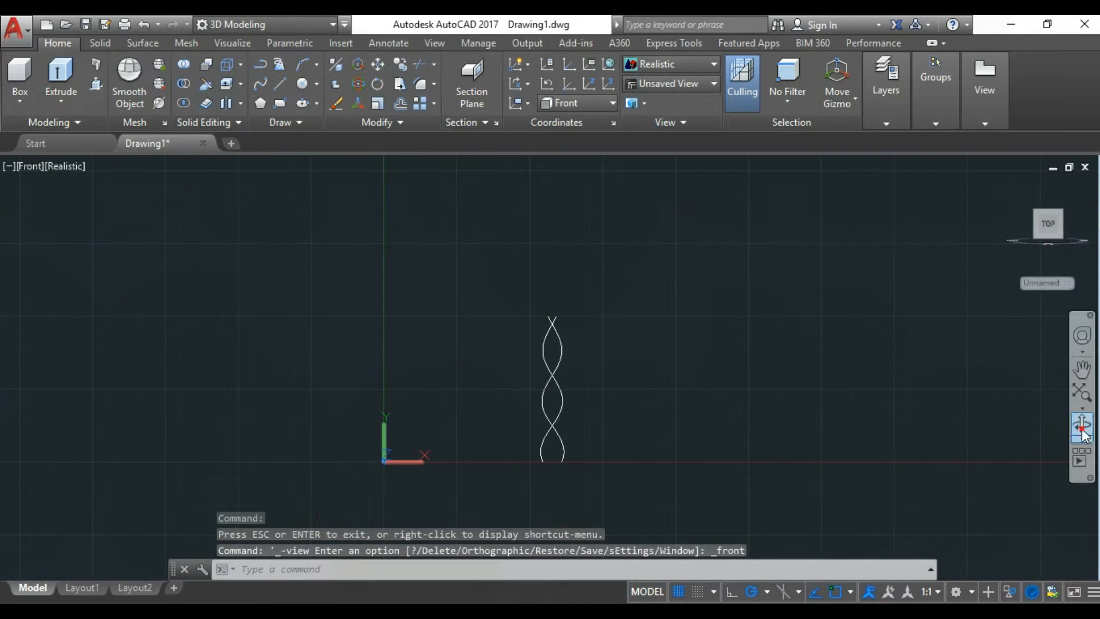
shift+middle_drag(551, 410, 682, 438)
scroll(567, 374, up, 4)
click(465, 346)
scroll(478, 324, down, 2)
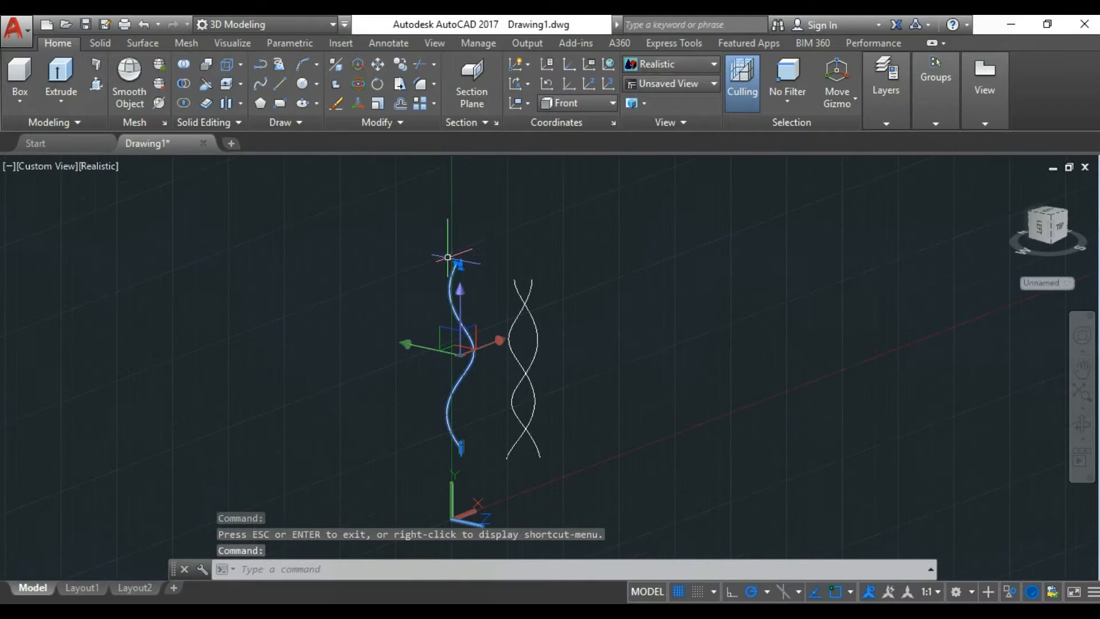
click(459, 262)
scroll(462, 256, down, 6)
click(462, 190)
scroll(482, 258, up, 3)
Step: Move the tall helix sideways onto the intertwined pair
key(space)
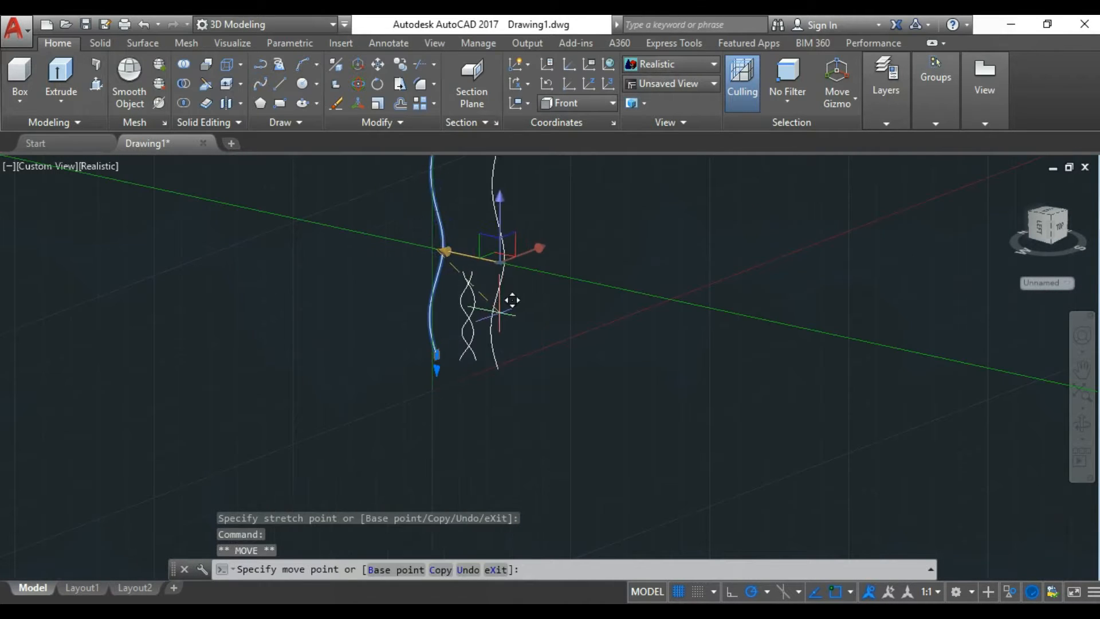
scroll(487, 301, up, 3)
key(Escape)
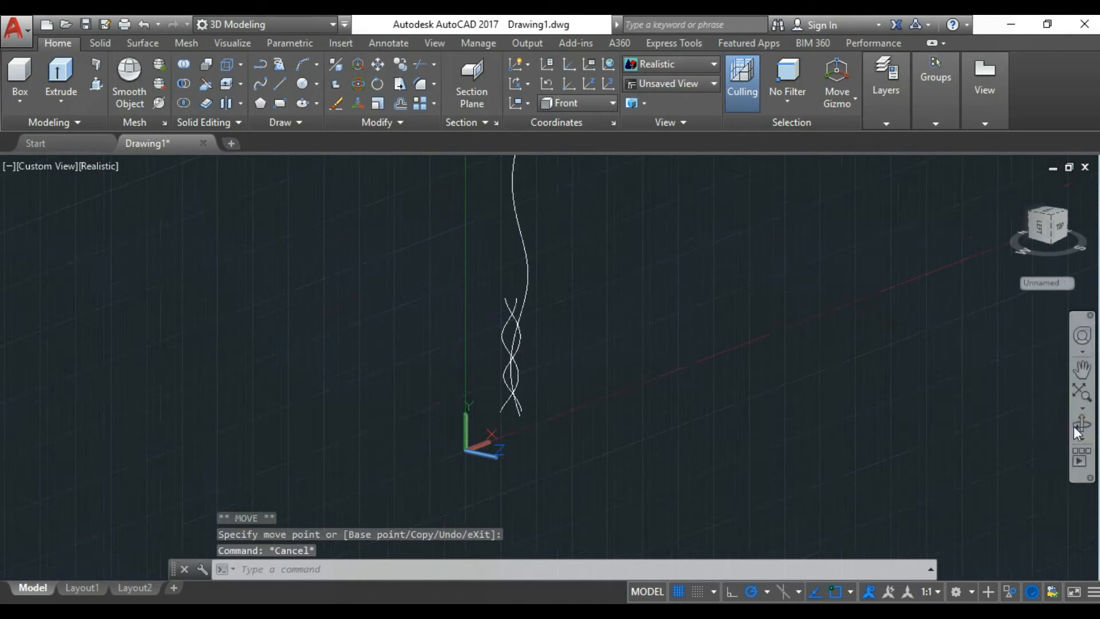
Step: Stretch the top of one of the two short intertwined helixes upward to an intermediate height
click(1079, 427)
drag(860, 355, 537, 384)
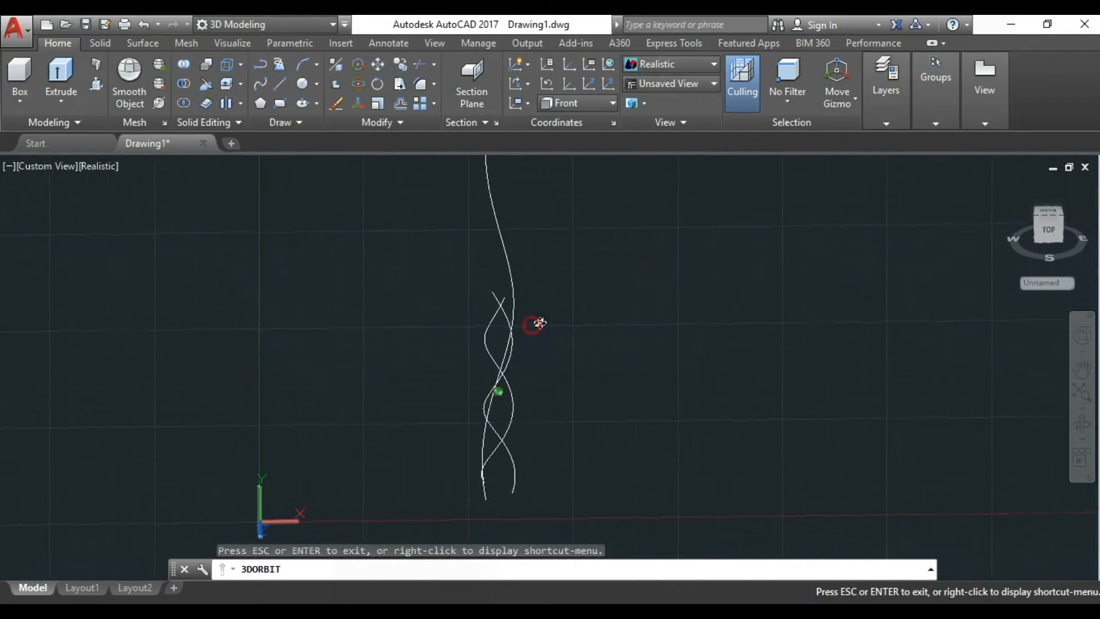
key(Escape)
click(504, 322)
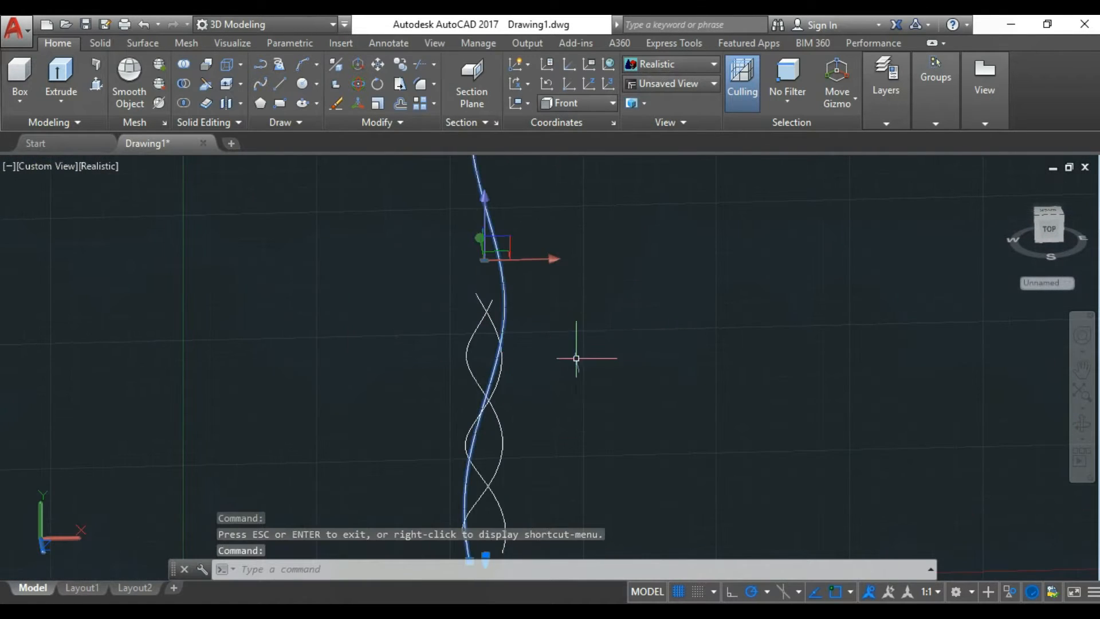
scroll(555, 375, down, 2)
key(Escape)
click(514, 341)
scroll(566, 401, down, 1)
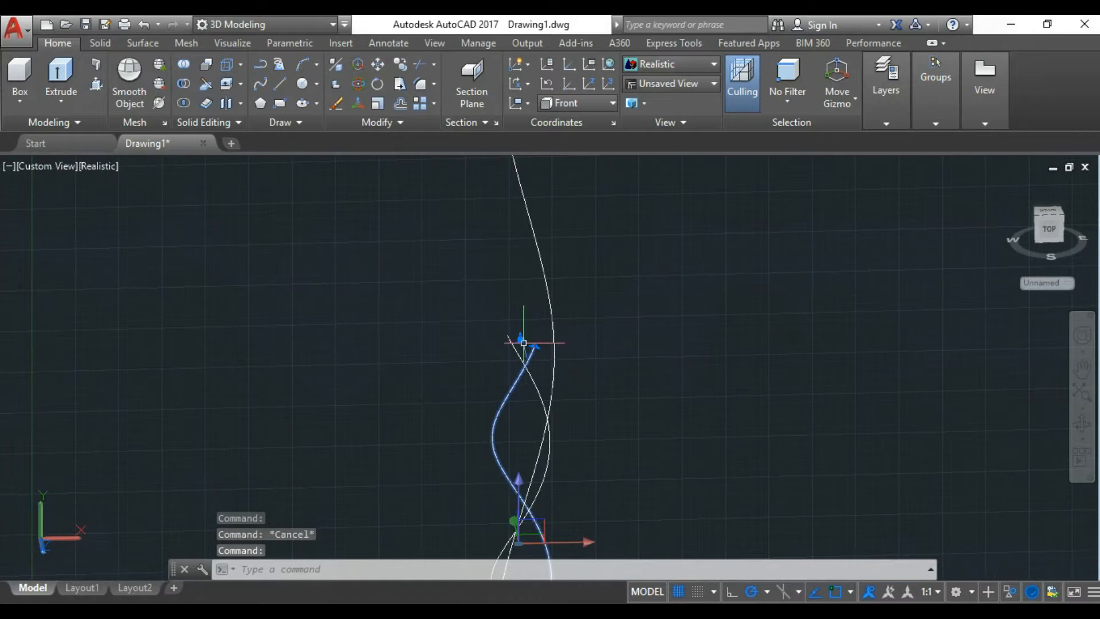
key(Escape)
scroll(554, 332, up, 3)
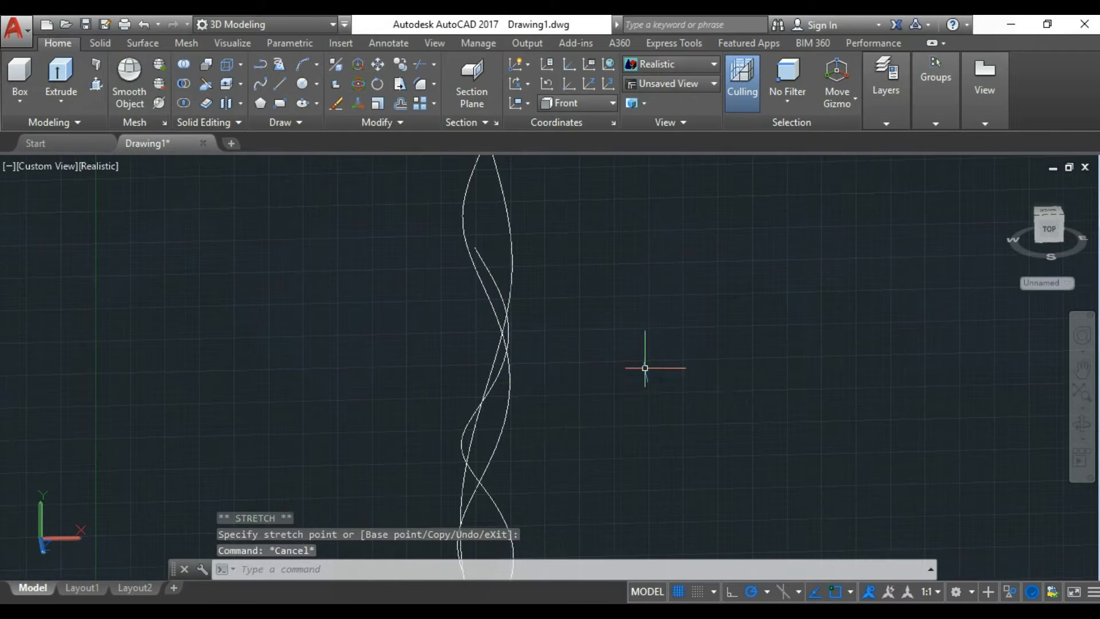
Step: Move the short helix slightly sideways within the intertwined group
click(1092, 431)
drag(894, 332, 827, 297)
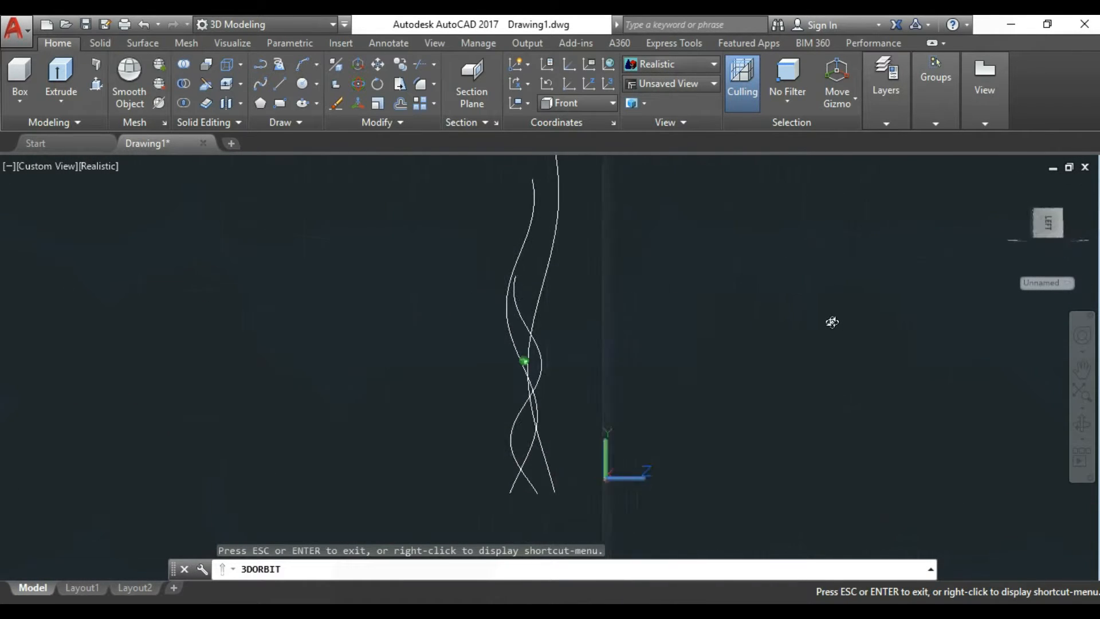
drag(765, 320, 825, 349)
key(Escape)
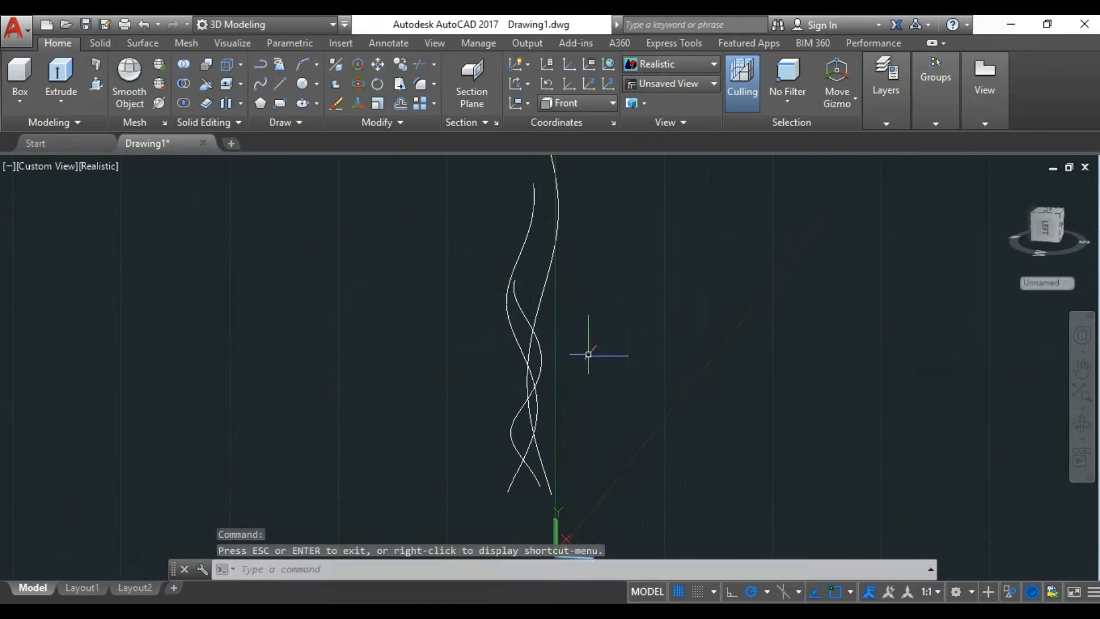
click(542, 369)
click(538, 382)
click(551, 376)
key(Escape)
Step: Stretch the top of the intermediate-height helix slightly upward
click(1086, 431)
drag(774, 321, 661, 271)
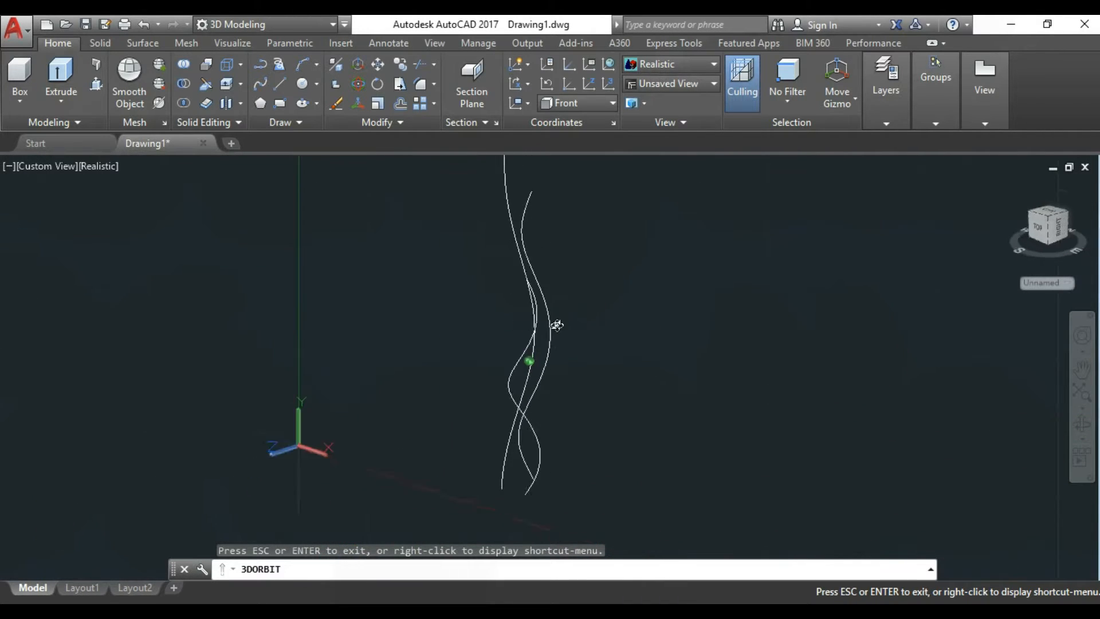
drag(704, 332, 727, 331)
key(Escape)
click(532, 239)
scroll(564, 346, down, 2)
scroll(563, 248, up, 3)
click(528, 258)
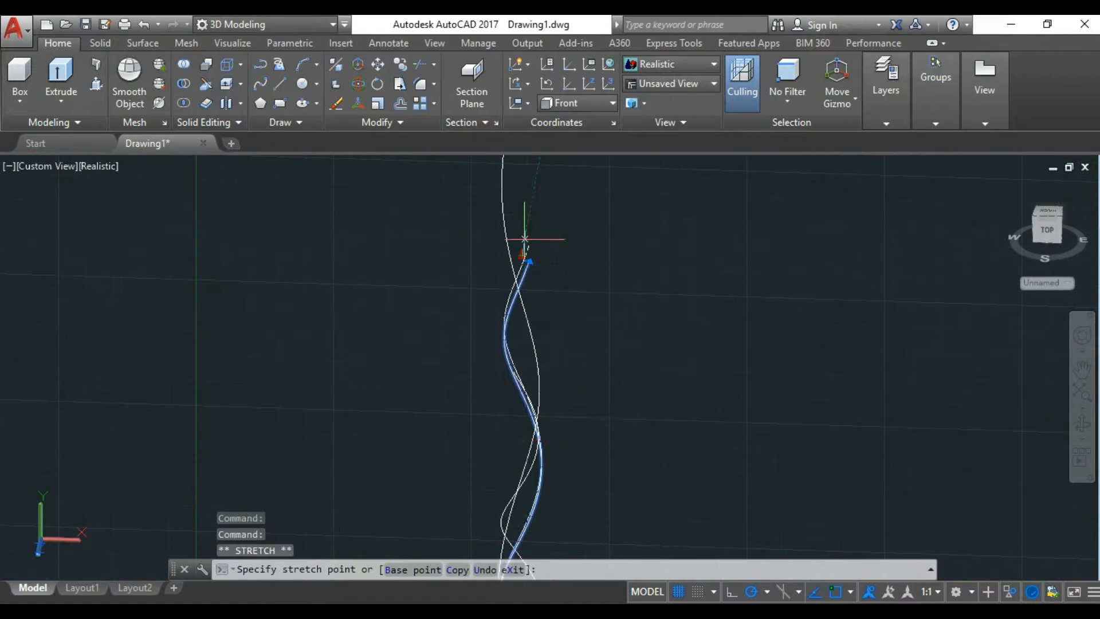
click(528, 205)
key(Escape)
Step: Stretch the top of the shortest helix slightly upward
click(1083, 426)
drag(540, 327, 569, 288)
key(Escape)
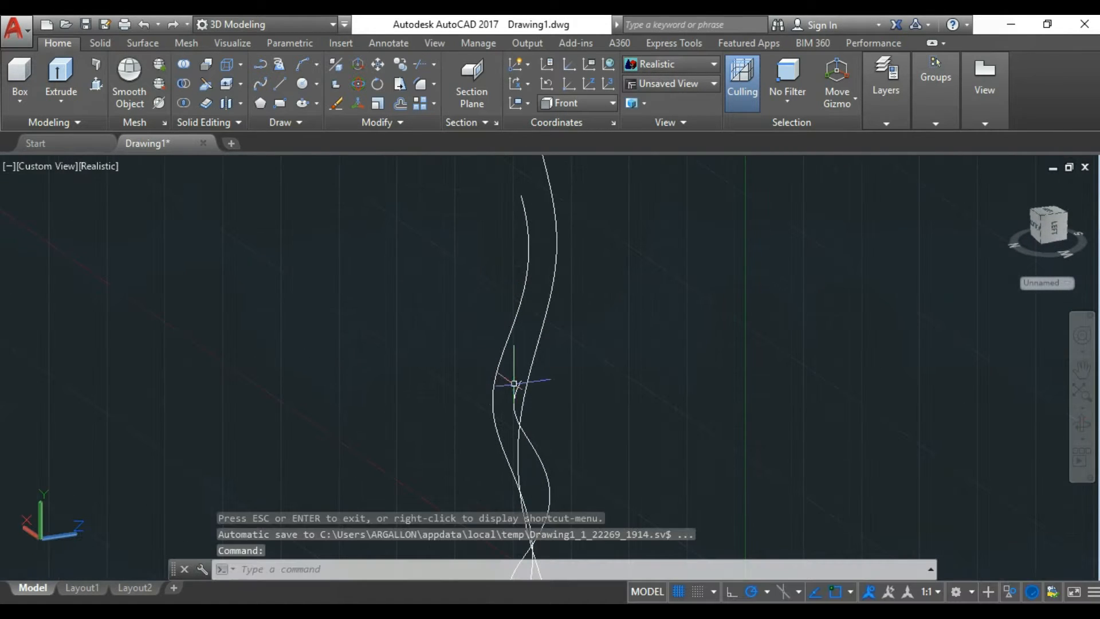
click(519, 382)
click(530, 375)
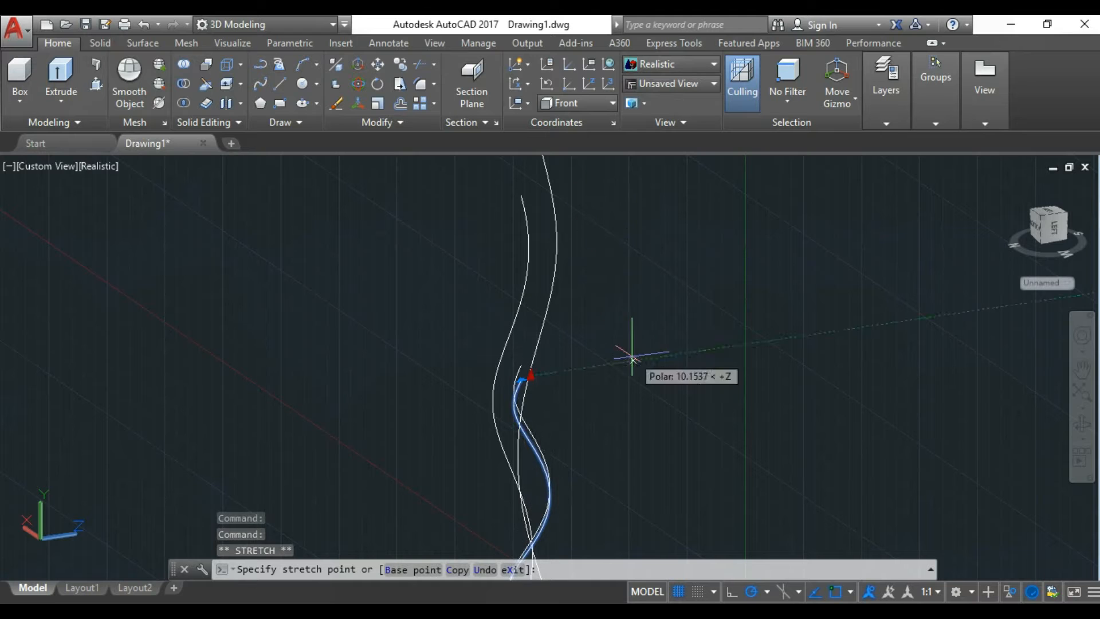
click(633, 358)
key(Escape)
Step: Lower the top of the tallest helix so it is closer in height to the intermediate one
click(1082, 425)
drag(550, 339, 550, 341)
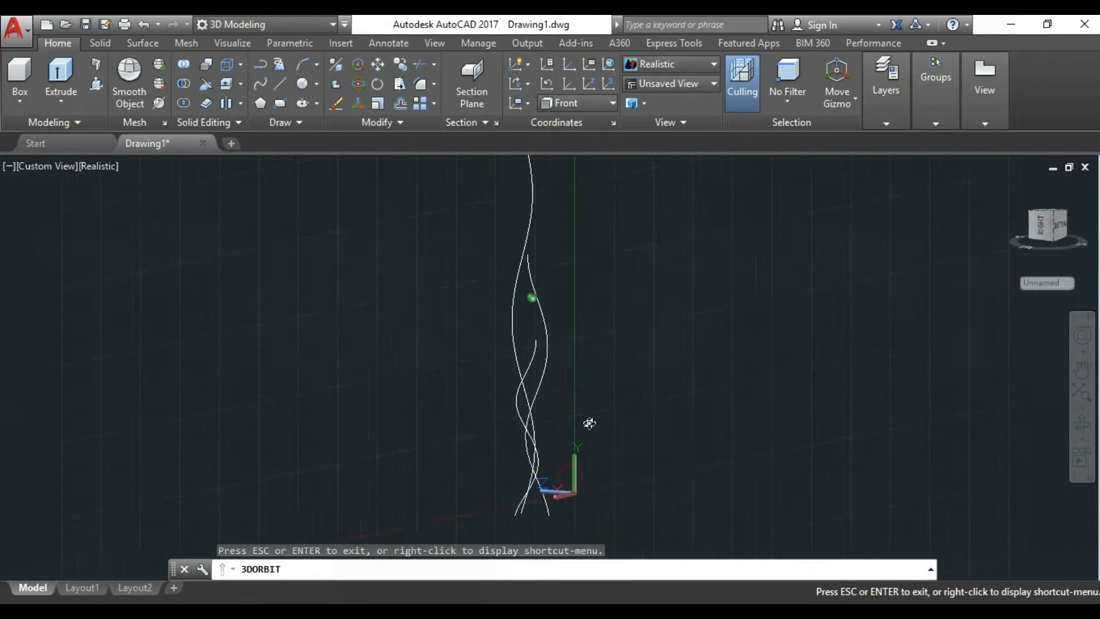
drag(590, 423, 580, 380)
key(Escape)
click(528, 237)
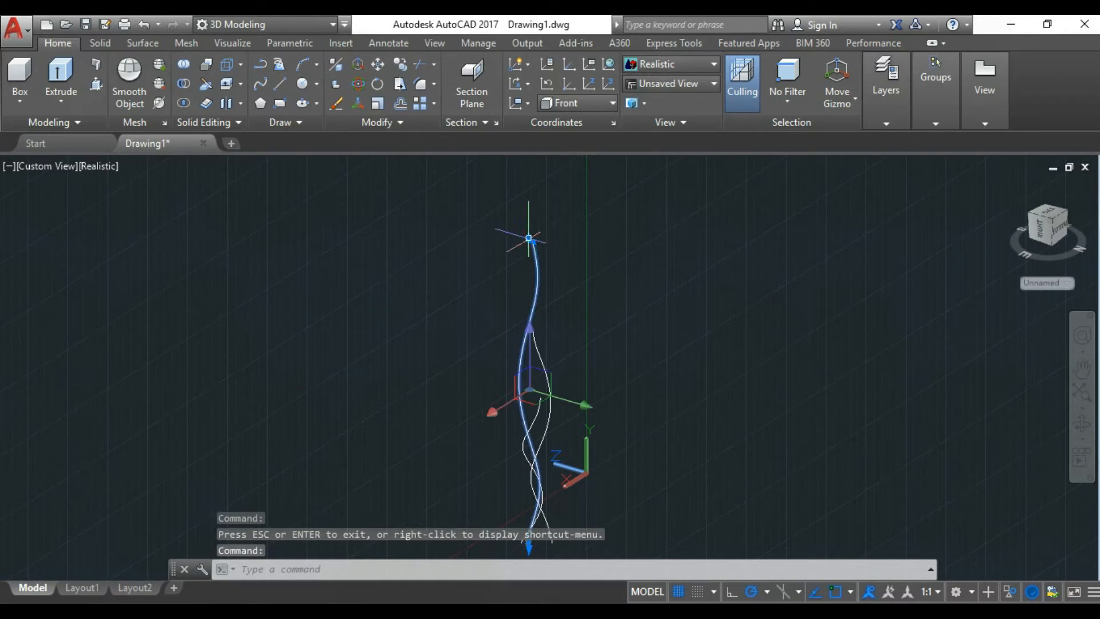
click(528, 237)
click(627, 300)
key(Return)
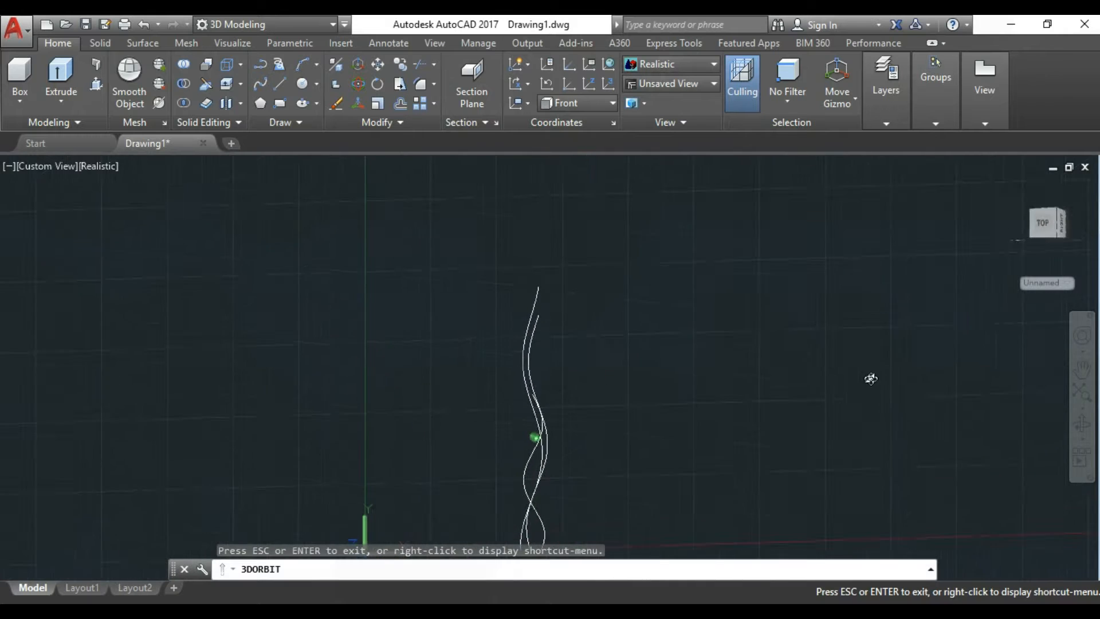
Step: In the top view, move one helix toward negative X to form an overlapping triangular arrangement with the other two
key(Escape)
click(36, 166)
click(63, 198)
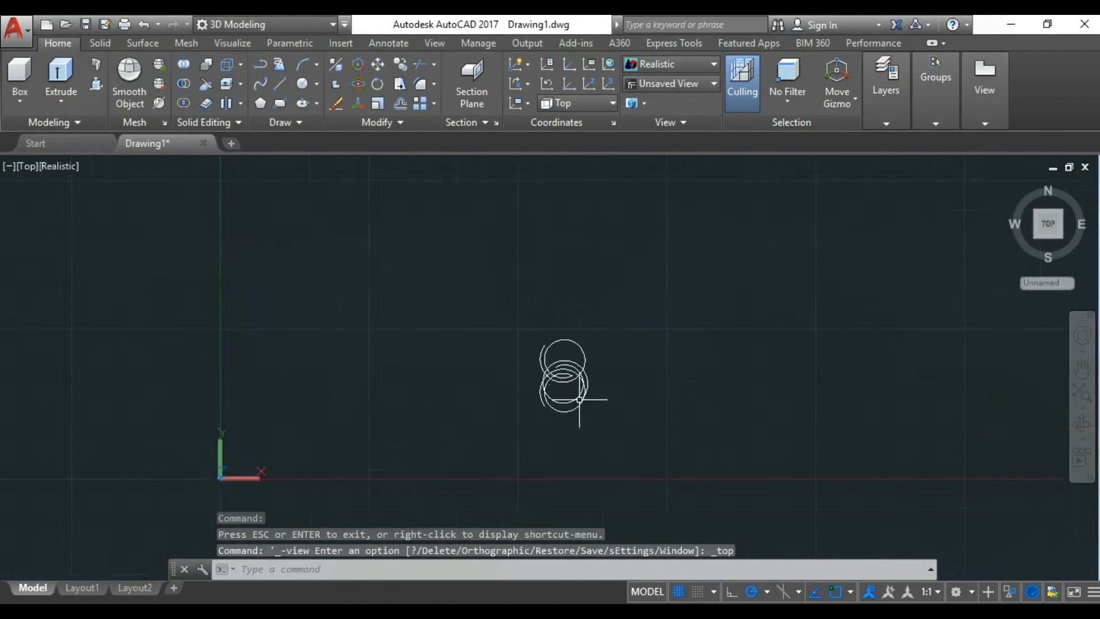
click(572, 387)
click(537, 360)
click(496, 363)
key(Escape)
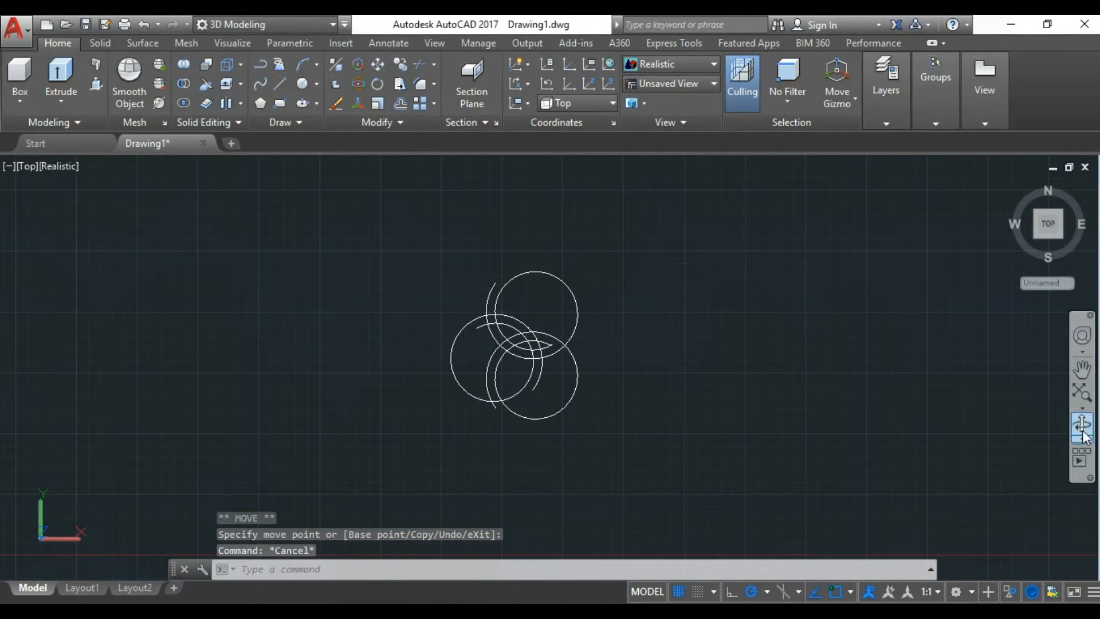
Step: In the top view, move the westernmost helix slightly farther away from the other two
click(1082, 425)
drag(728, 436, 601, 270)
key(Escape)
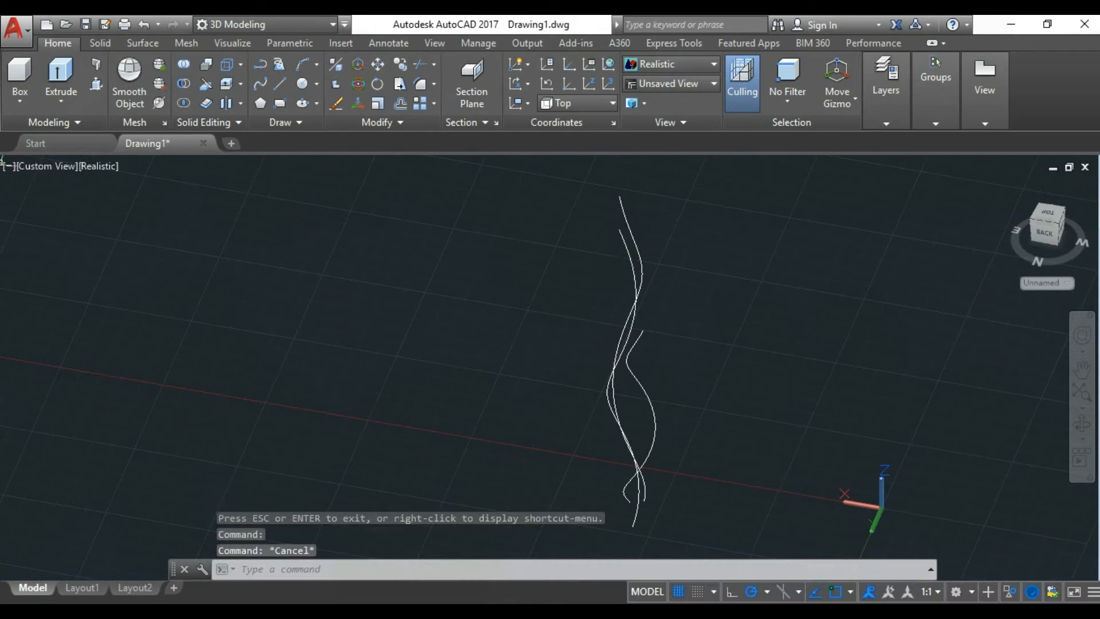
click(64, 204)
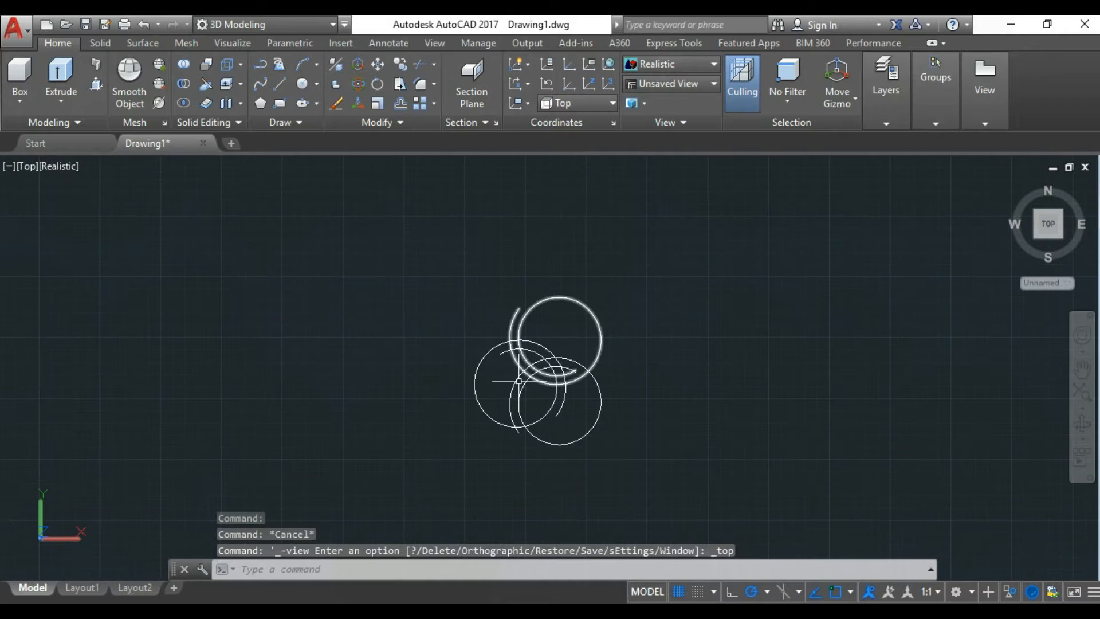
click(556, 381)
click(575, 381)
click(493, 447)
key(Escape)
Step: Move the southeastern helix in plan to adjust its spacing within the group of three
click(1082, 426)
drag(659, 422, 676, 321)
key(Return)
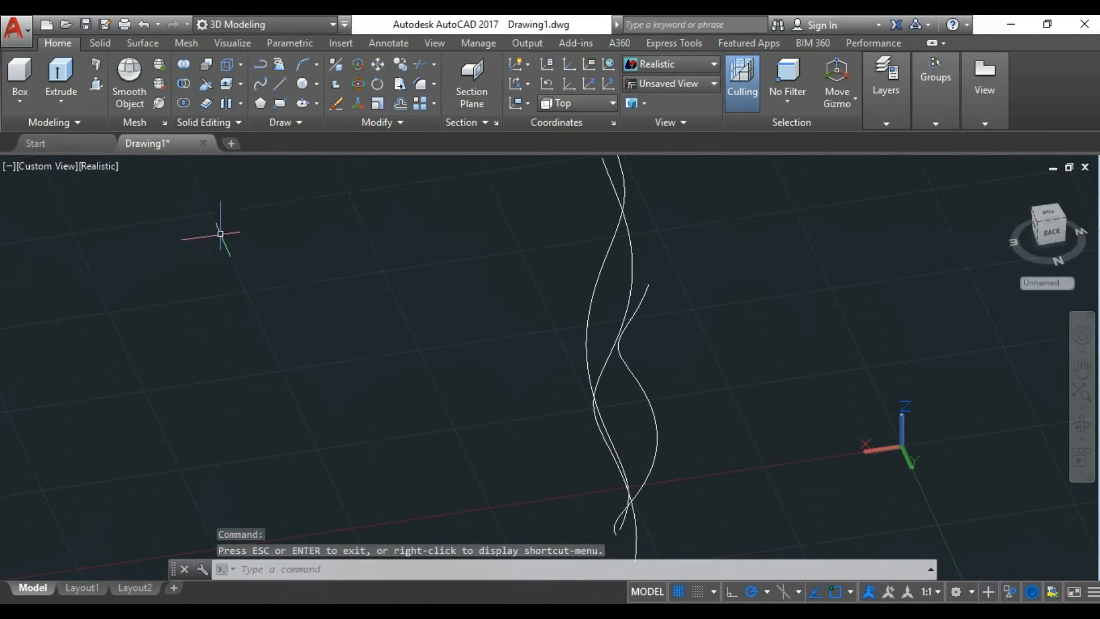
click(46, 166)
click(74, 207)
click(1082, 426)
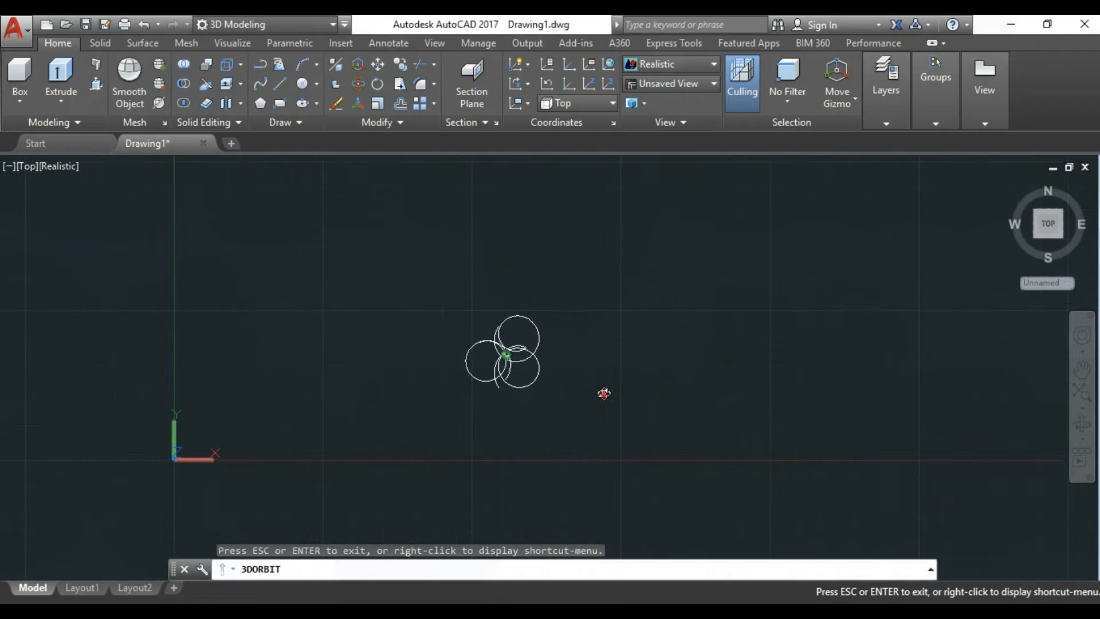
mouse_move(604, 393)
mouse_down()
mouse_move(609, 346)
mouse_move(610, 379)
mouse_up()
key(Escape)
click(549, 370)
scroll(573, 378, up, 2)
click(467, 348)
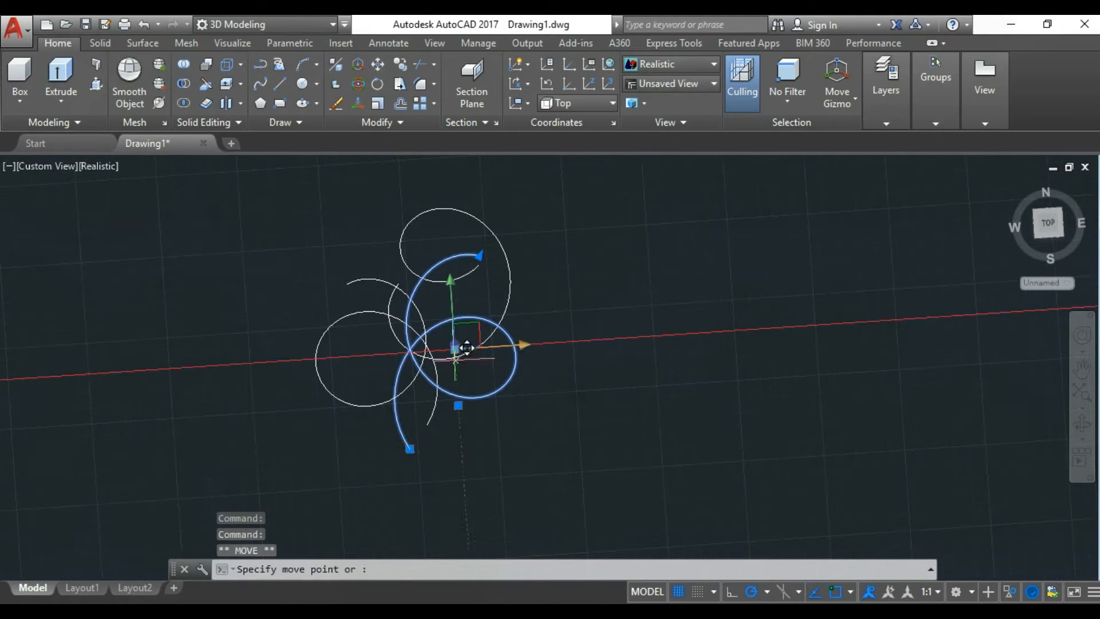
click(432, 507)
key(Escape)
Step: Stretch the top of the intermediate-height helix downward to shorten it
click(1082, 427)
drag(458, 413, 520, 246)
scroll(530, 327, down, 3)
key(Escape)
click(489, 367)
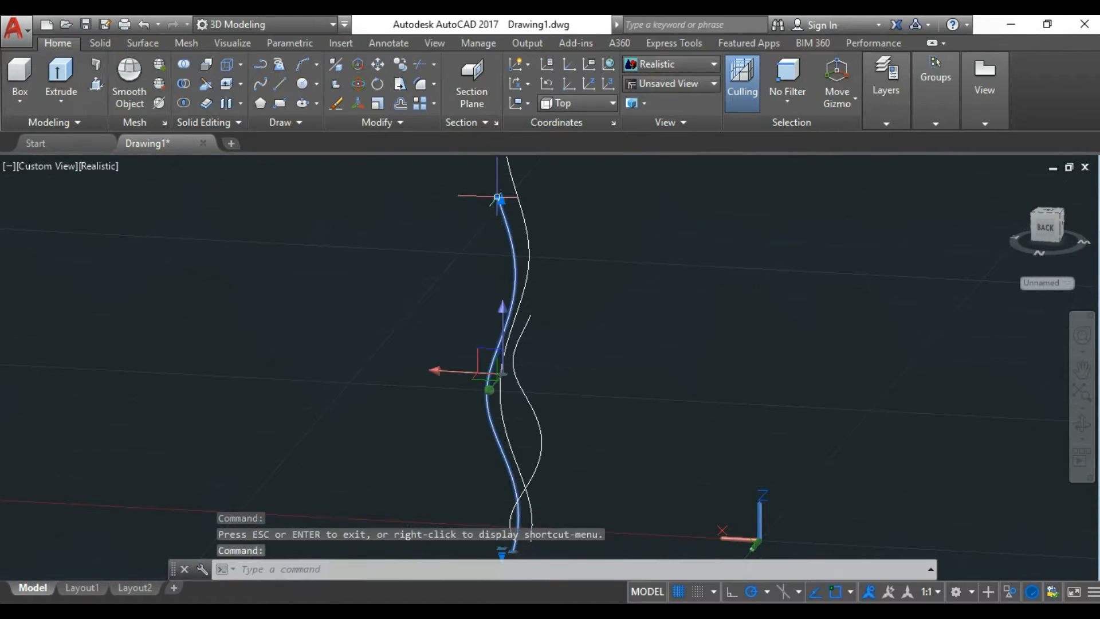
click(501, 199)
click(493, 261)
key(Escape)
Step: Stretch the top of the tallest helix a little downward
scroll(567, 293, down, 3)
scroll(533, 209, up, 4)
click(538, 257)
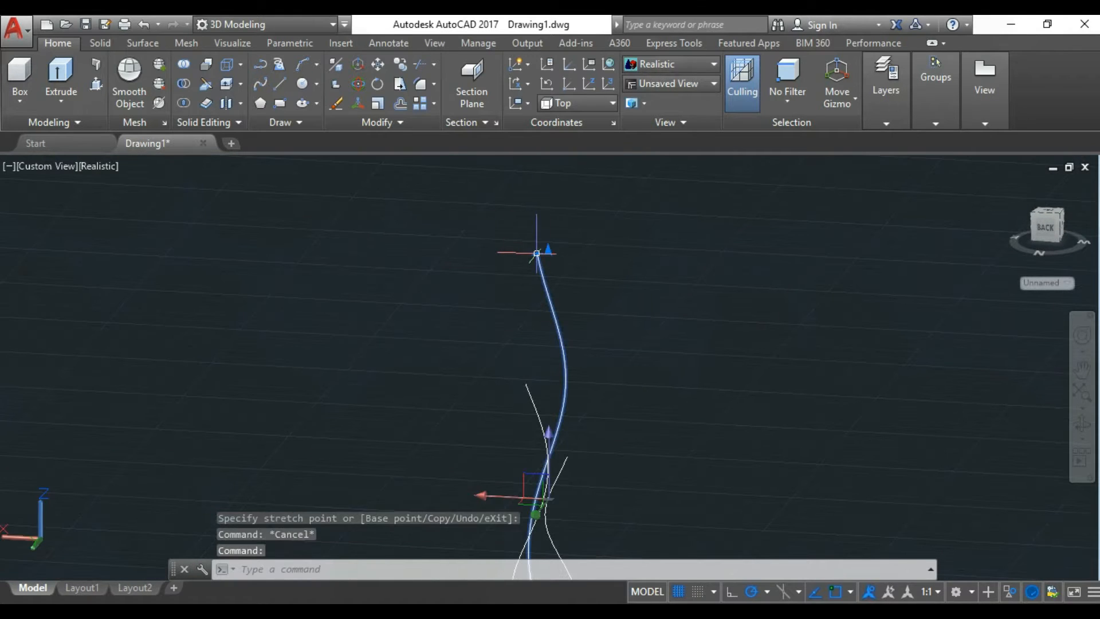
click(548, 251)
key(Escape)
Step: Move the tallest helix along the X axis in the negative direction, constrained to that axis
click(1083, 427)
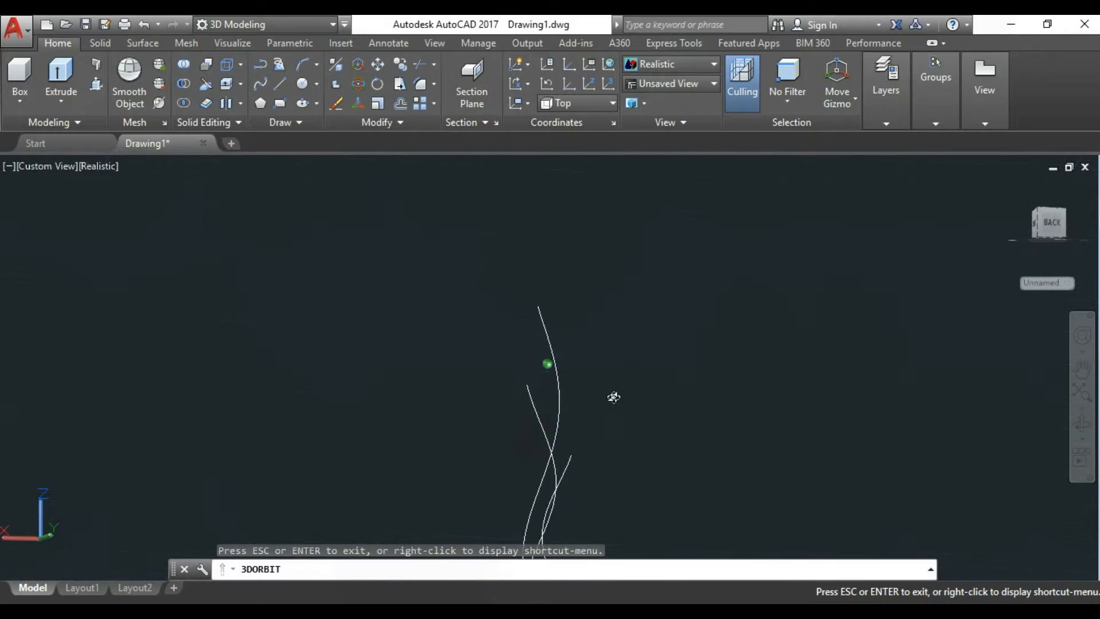
drag(693, 486, 675, 351)
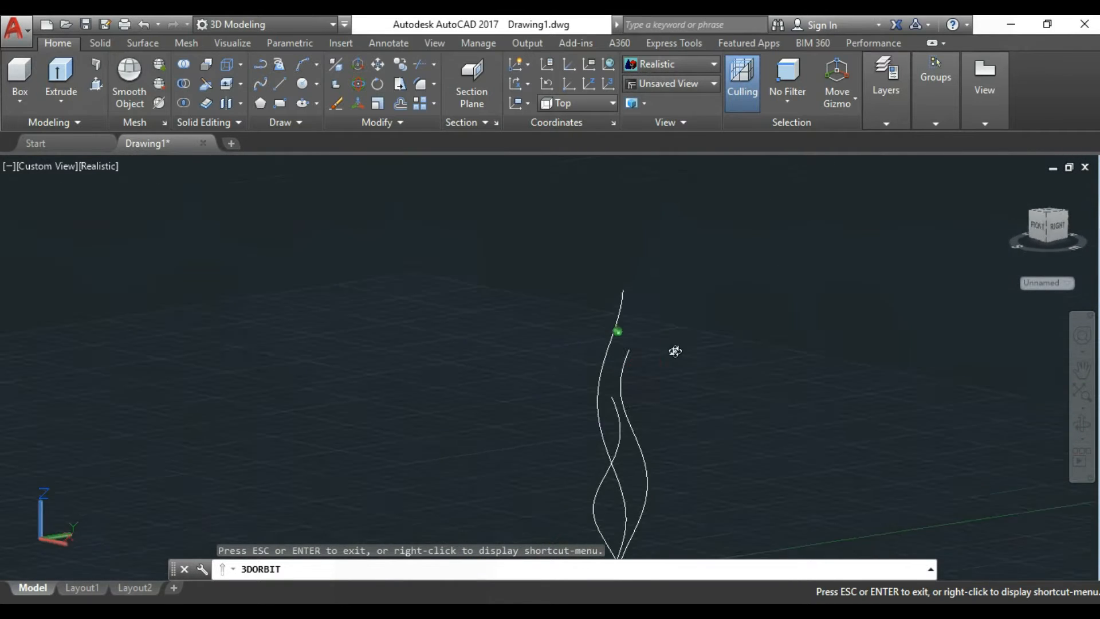
drag(785, 363, 708, 415)
key(Escape)
click(619, 312)
click(619, 313)
click(622, 316)
click(622, 316)
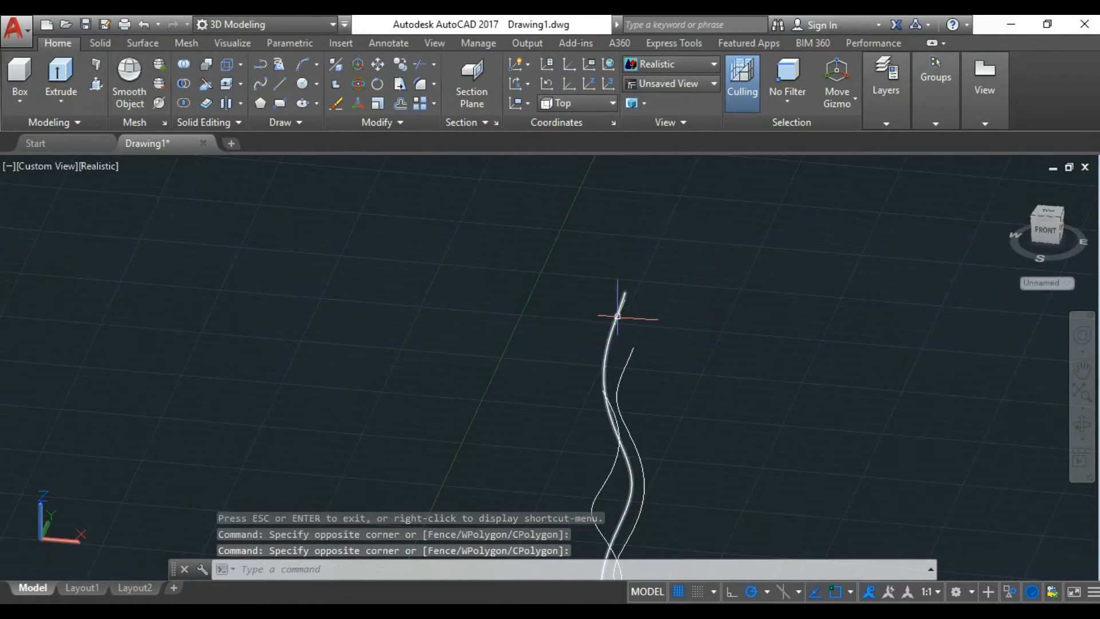
click(621, 317)
scroll(642, 436, up, 2)
scroll(638, 403, up, 2)
click(609, 388)
scroll(569, 376, down, 5)
scroll(562, 535, up, 2)
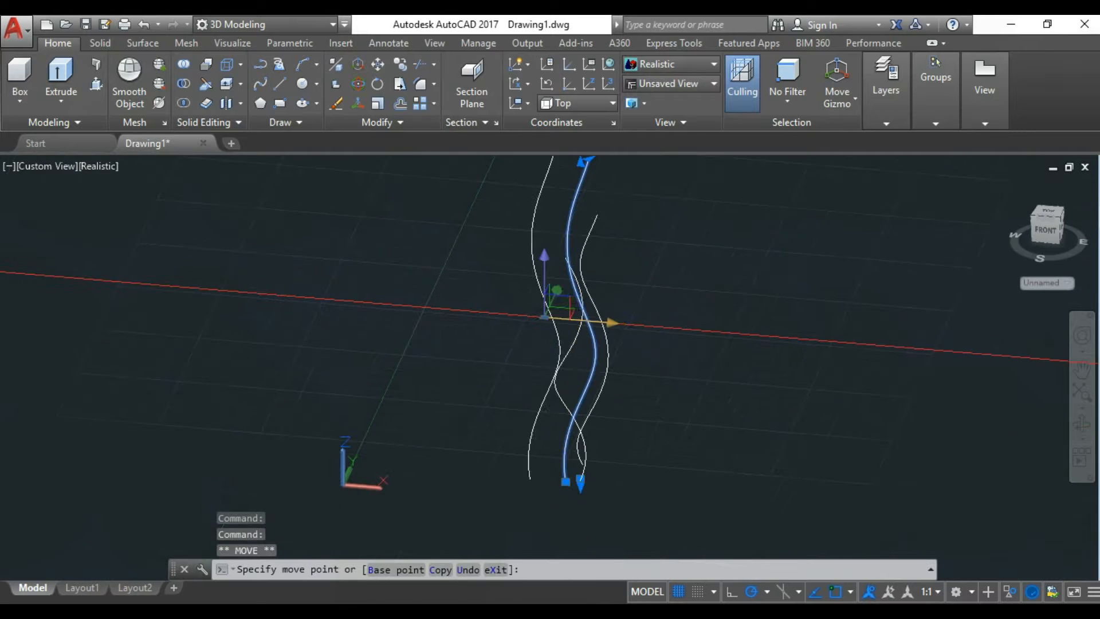
click(565, 522)
Step: Nudge the tallest helix slightly further along the negative X axis
scroll(560, 515, up, 4)
scroll(597, 402, down, 5)
scroll(608, 265, up, 6)
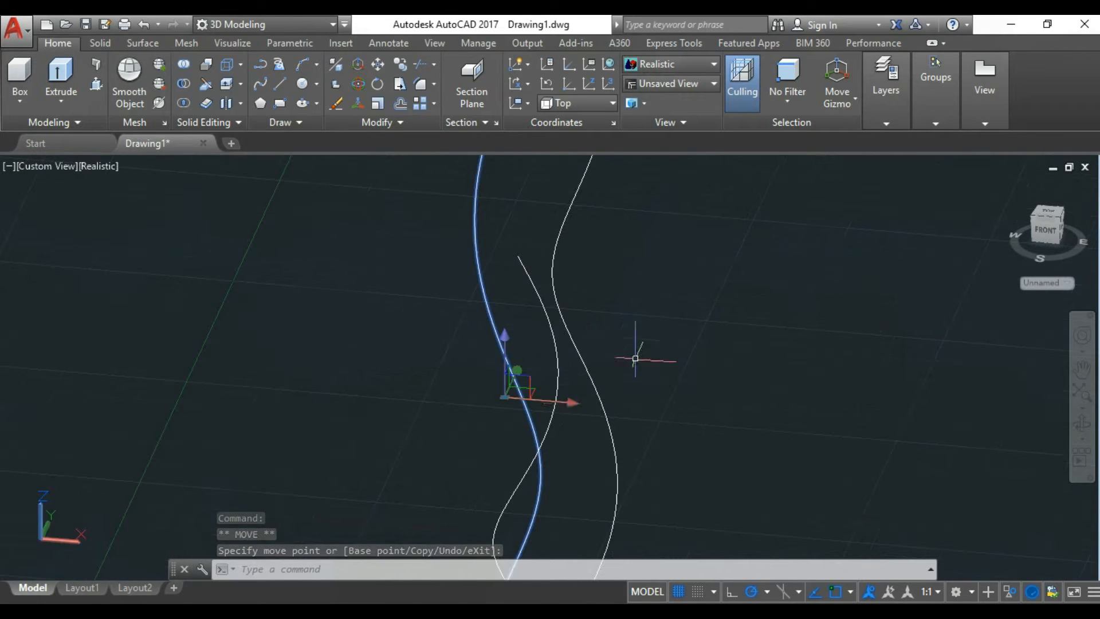
click(553, 401)
click(532, 406)
key(Escape)
Step: Examine the spacing and intertwining of the three helixes from different angles
scroll(680, 401, down, 5)
click(1081, 425)
drag(722, 410, 585, 381)
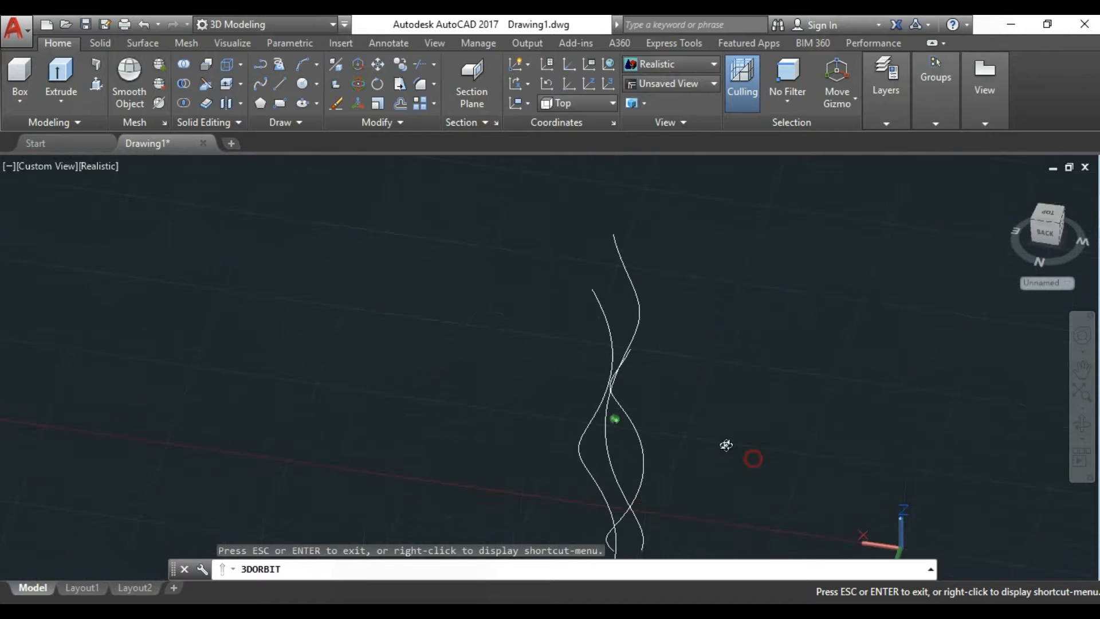
drag(727, 445, 700, 424)
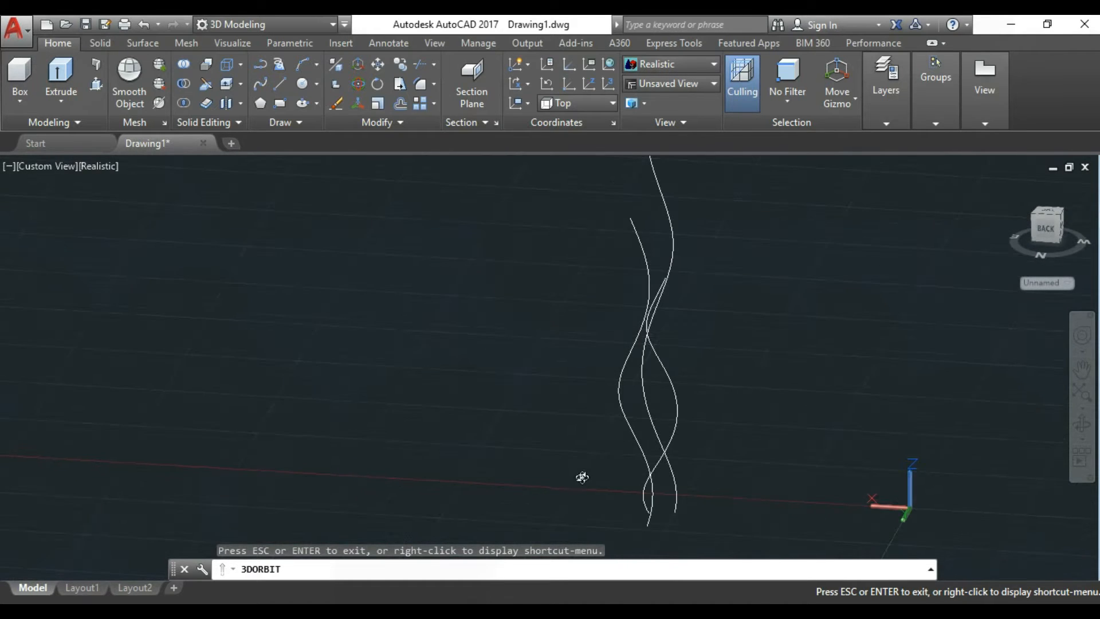
key(Escape)
click(1083, 425)
drag(877, 403, 610, 411)
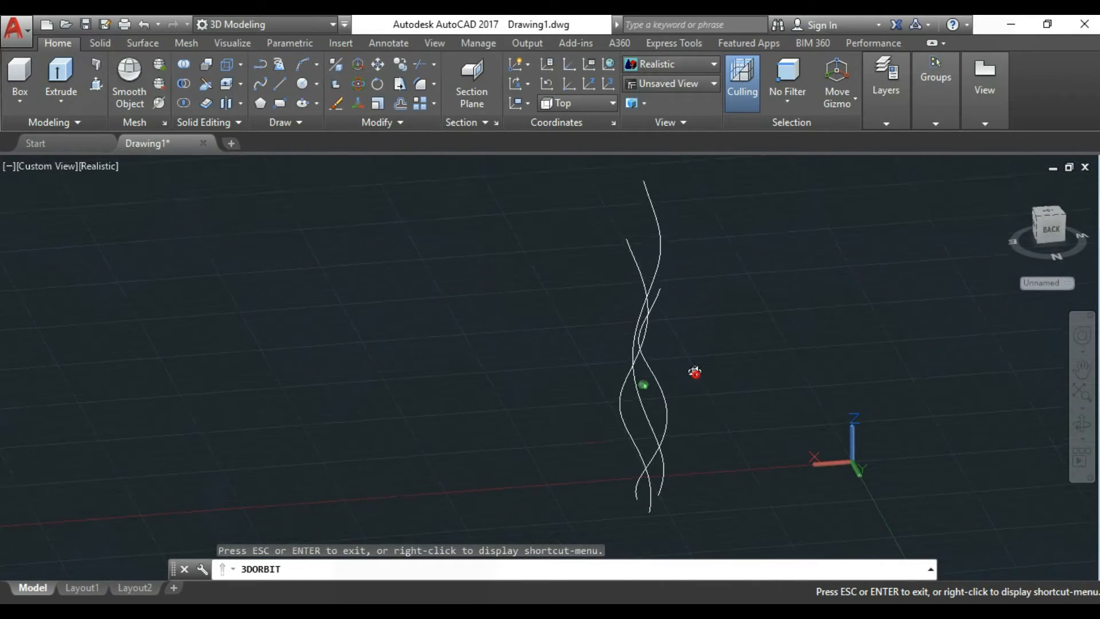
key(Escape)
Step: Restore the top working plane and draw a circle of about 0.22 radius centred on the front helix's bottom end
click(46, 165)
click(106, 283)
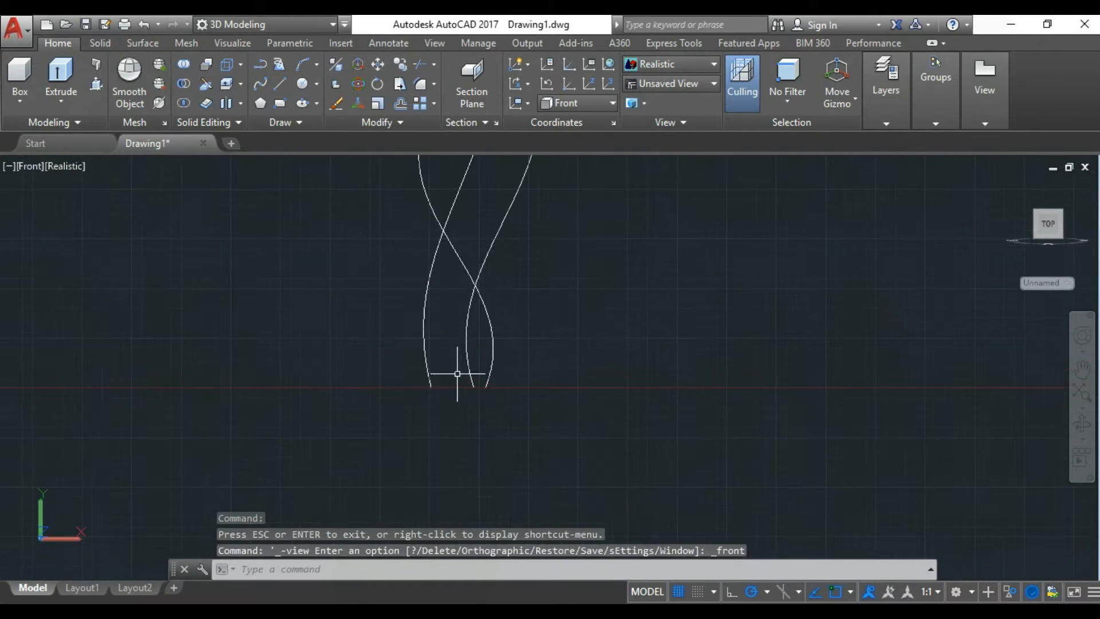
click(29, 166)
click(106, 233)
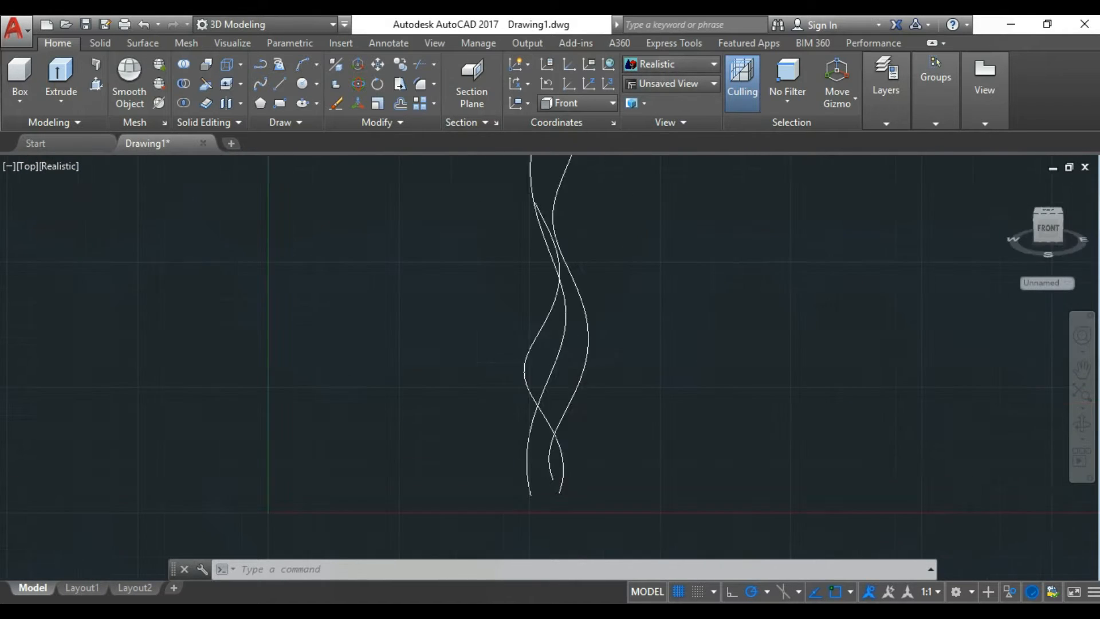
drag(536, 395, 596, 301)
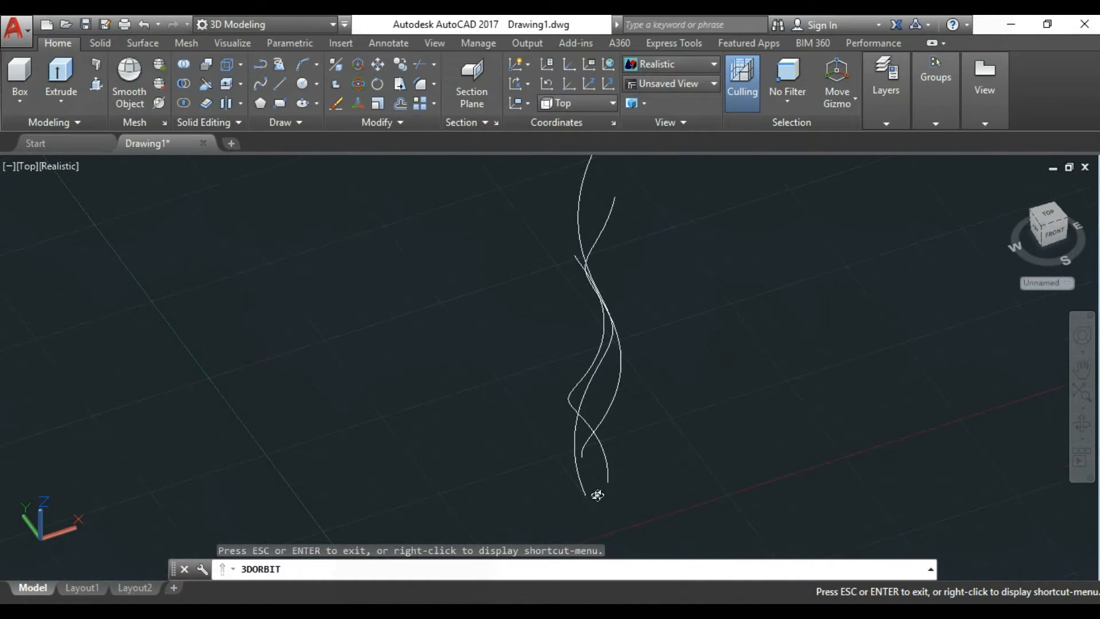
drag(598, 495, 598, 459)
scroll(595, 514, up, 1)
key(Escape)
click(302, 83)
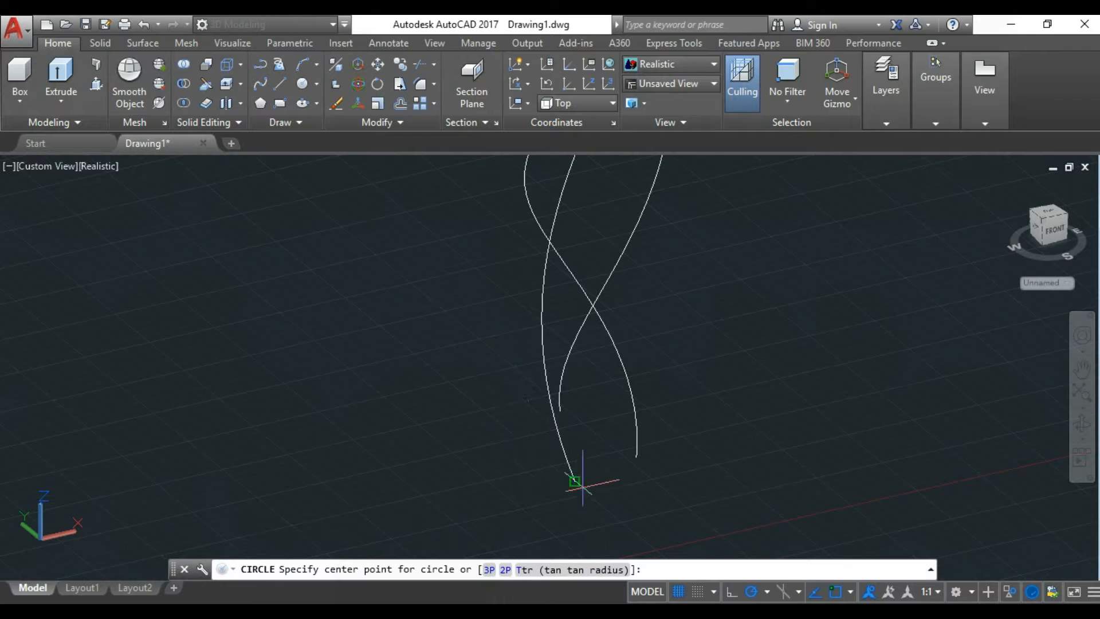
click(561, 460)
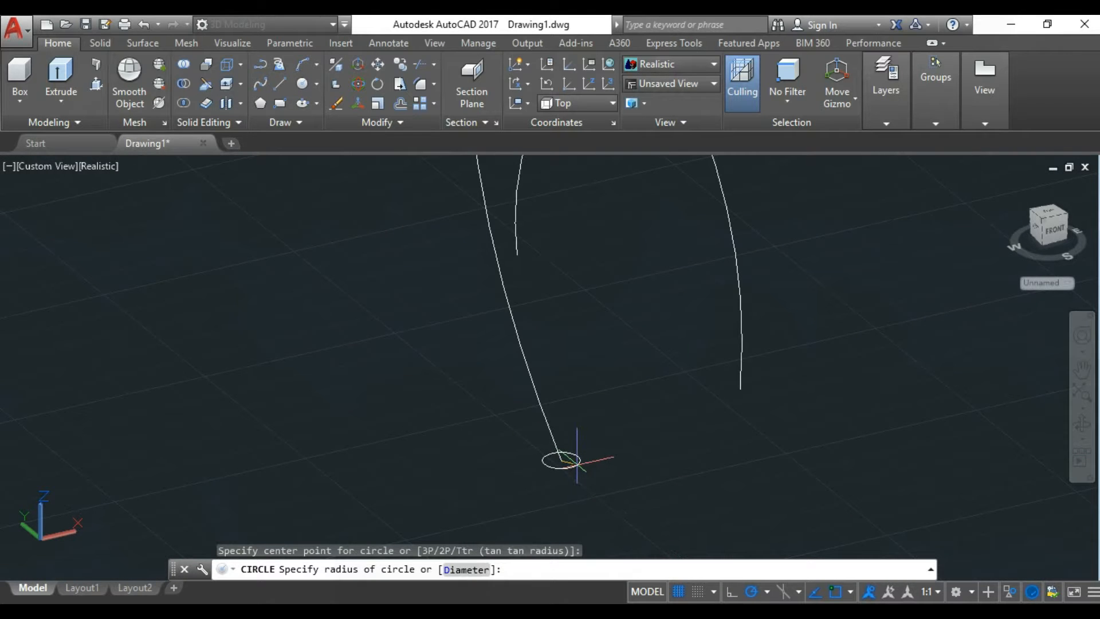
click(577, 460)
Step: Draw a circle of about 0.17 radius centred on the bottom end of the right-hand helix
scroll(584, 474, down, 5)
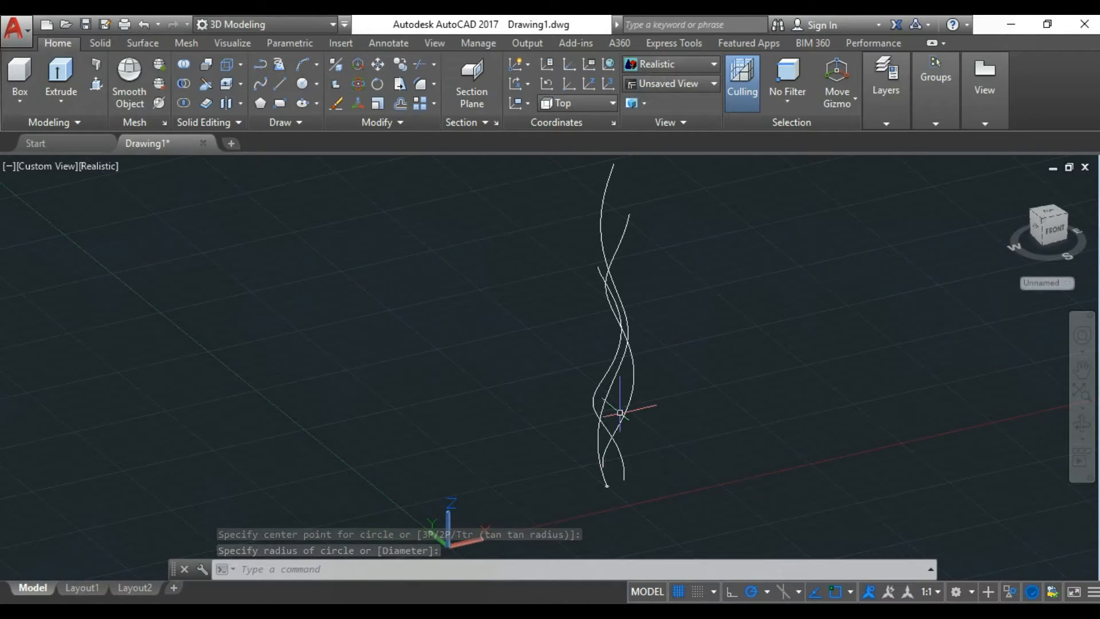
scroll(614, 484, up, 3)
key(Return)
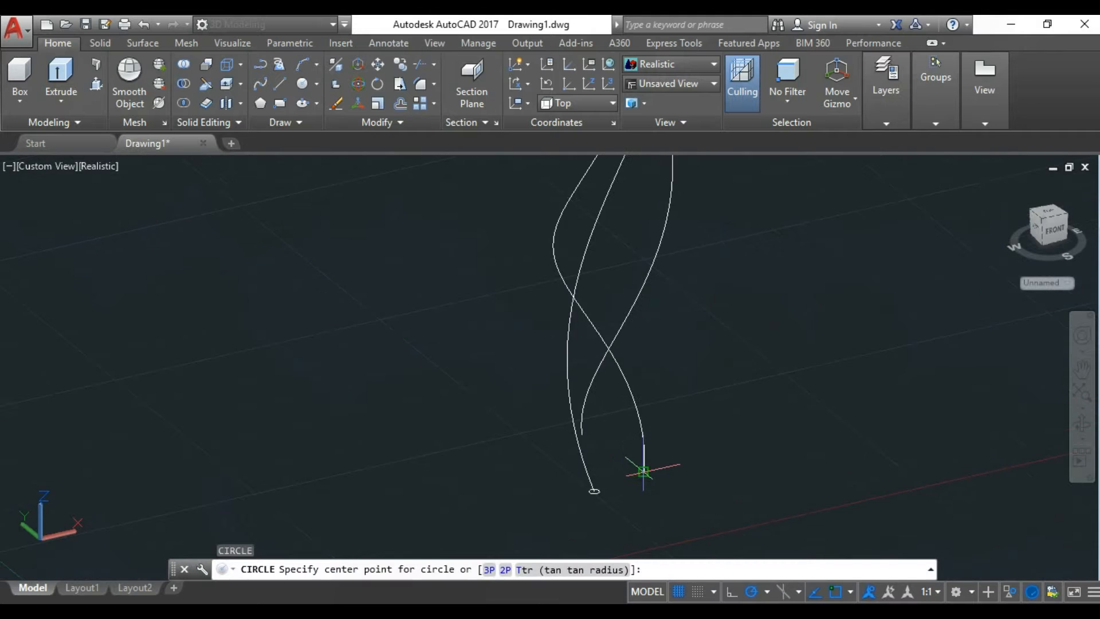
scroll(611, 379, down, 3)
scroll(657, 482, up, 6)
click(506, 415)
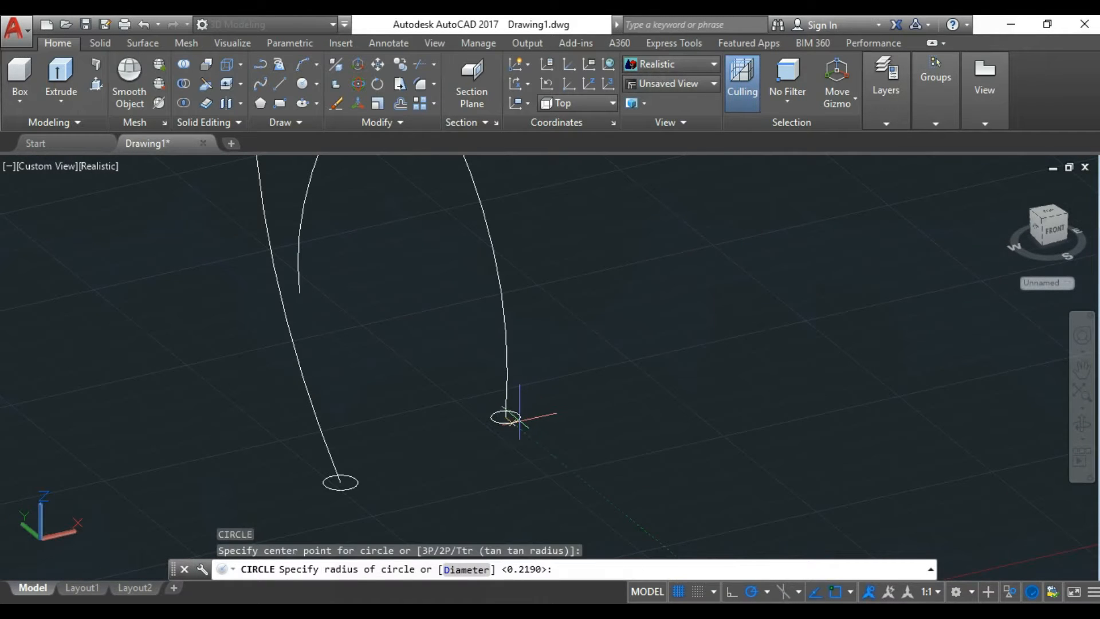
click(513, 422)
Step: Draw a circle of about 0.16 radius centred on the bottom end of the rear helix
key(Return)
click(300, 293)
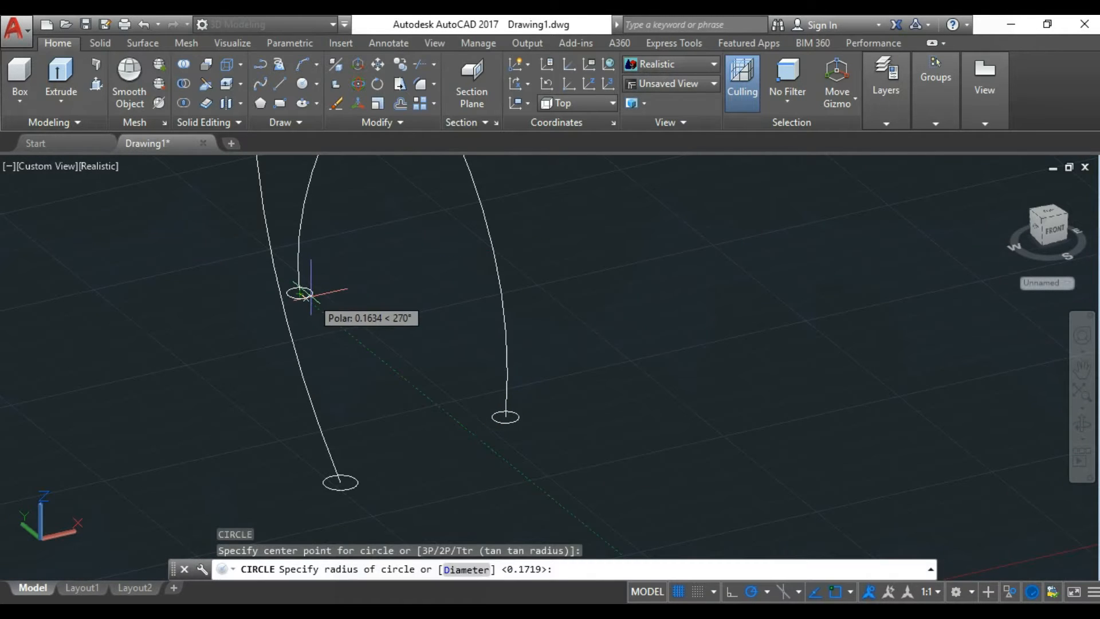
click(305, 294)
Step: Draw a circle of about 0.18 radius centred on the top end of the tallest helix
scroll(663, 484, down, 5)
scroll(659, 321, up, 10)
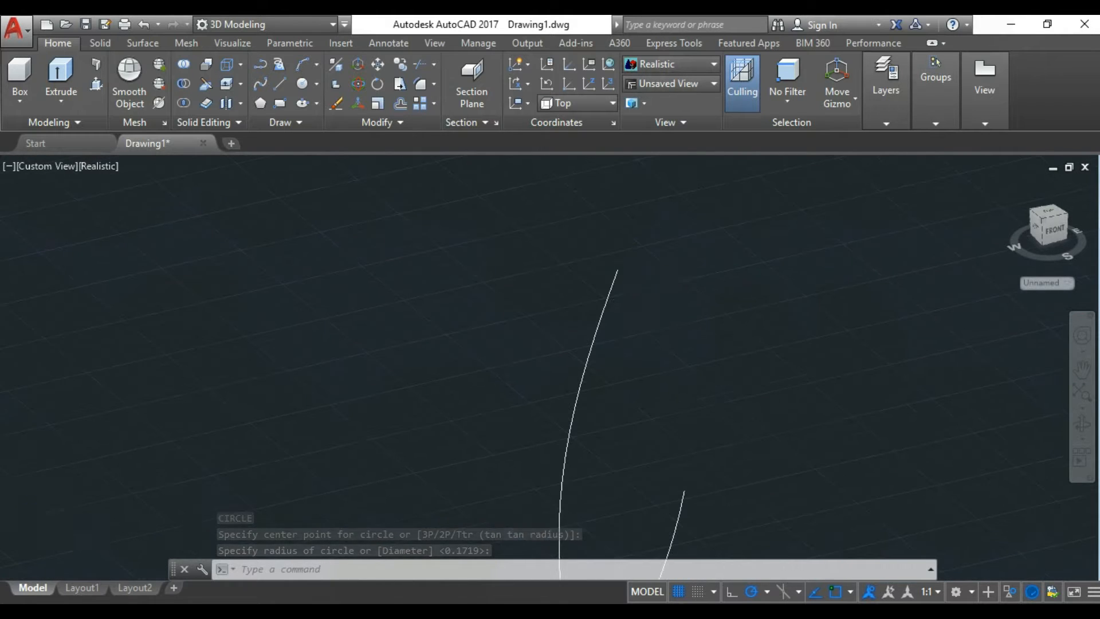
key(Return)
click(618, 270)
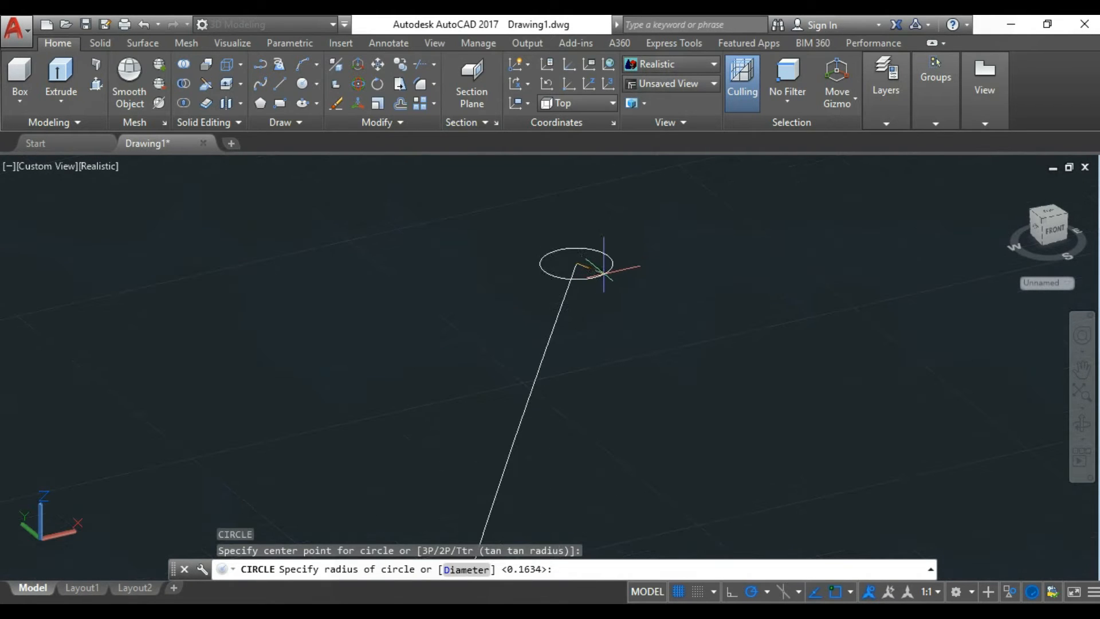
click(596, 270)
Step: Draw a circle of about 0.20 radius centred on the top end of the middle-height helix
scroll(624, 315, up, 3)
key(Return)
click(623, 315)
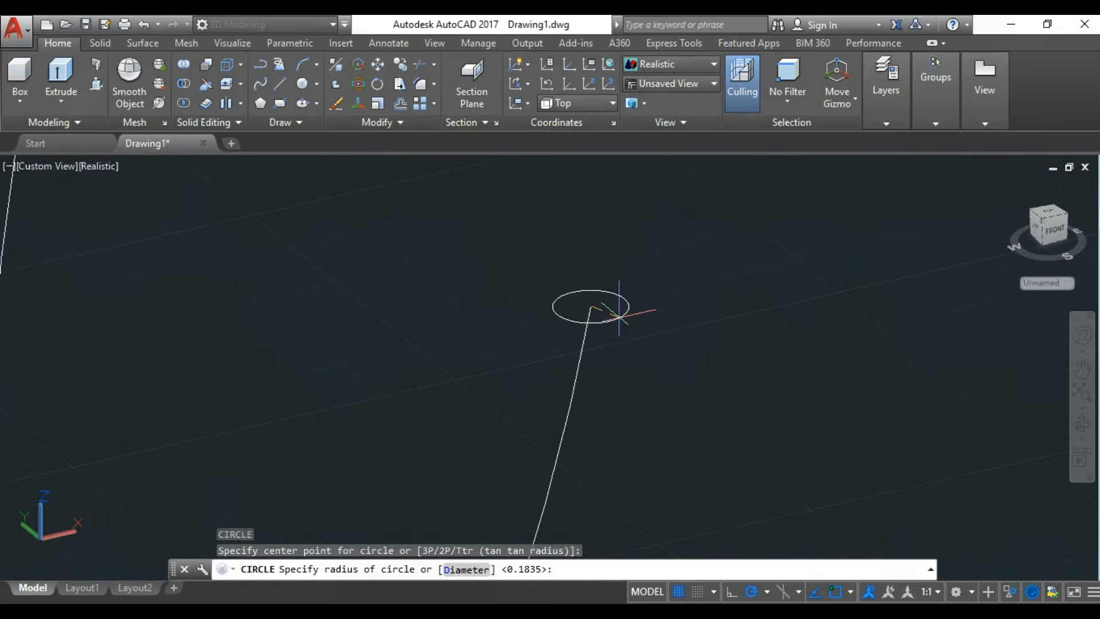
click(619, 317)
Step: Draw a small circle centred on the top end of the shortest helix
scroll(616, 314, down, 6)
scroll(556, 373, up, 6)
key(Return)
click(519, 277)
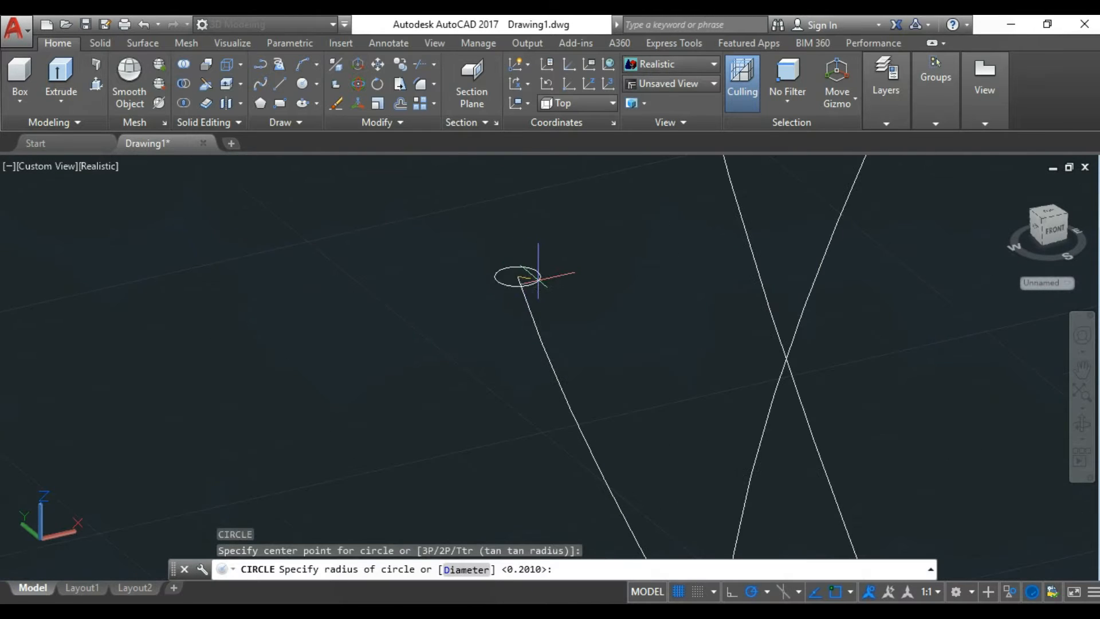
click(506, 280)
Step: Loft a surface from the front helix's bottom circle to the tallest helix's top circle, using that helix as the path
scroll(516, 321, down, 5)
scroll(556, 416, up, 3)
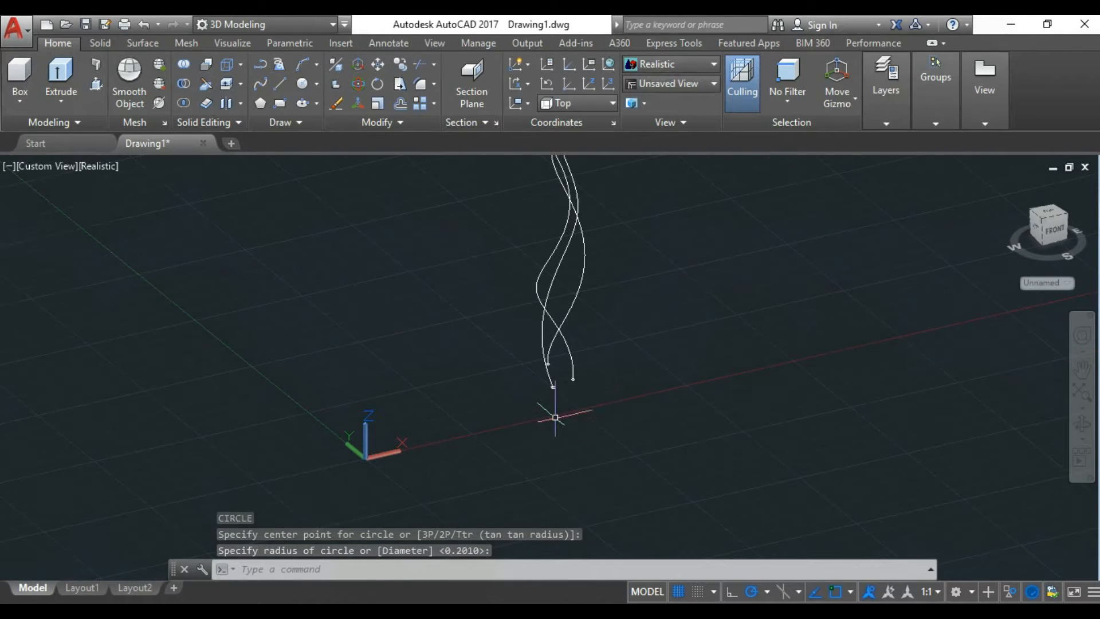
scroll(492, 265, up, 2)
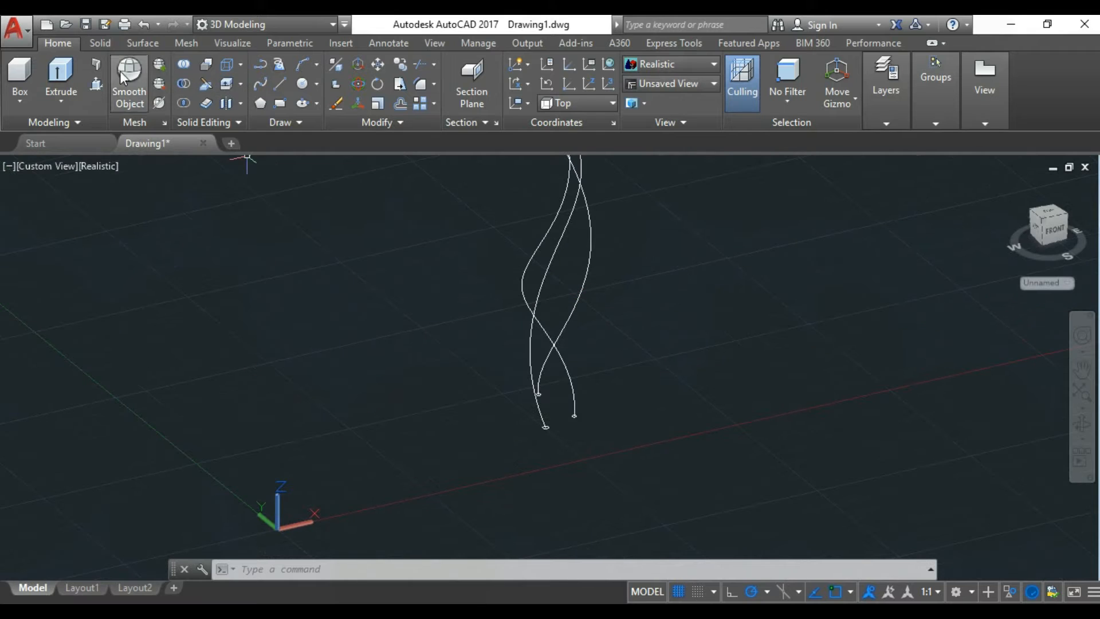
click(100, 43)
click(143, 43)
click(26, 83)
click(34, 103)
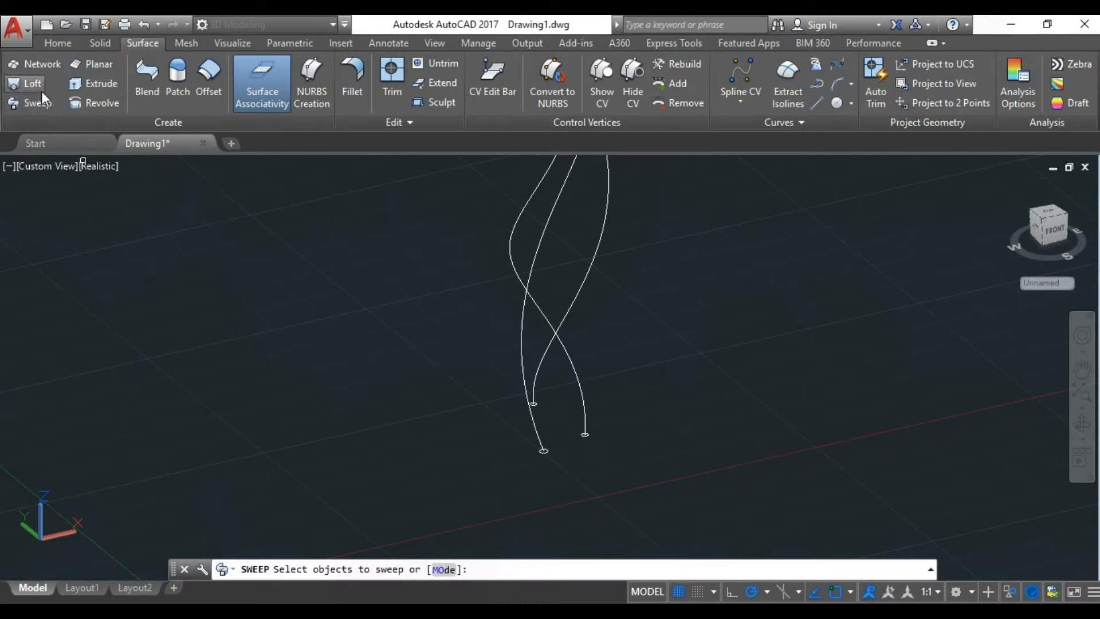
scroll(612, 467, up, 2)
click(515, 444)
scroll(511, 475, down, 3)
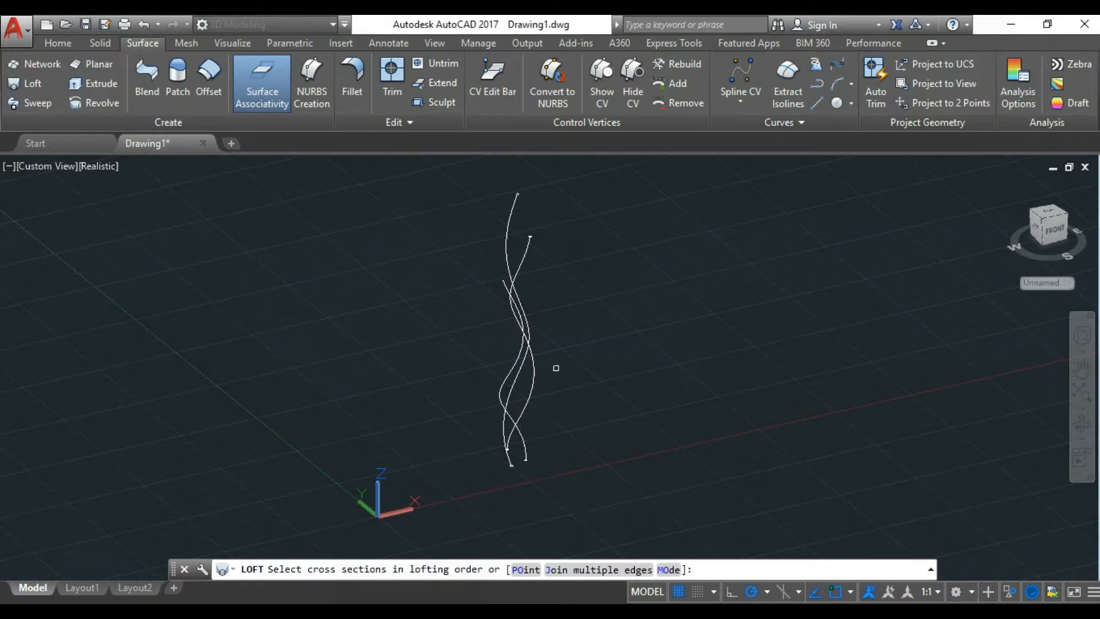
scroll(555, 369, up, 2)
scroll(555, 376, down, 2)
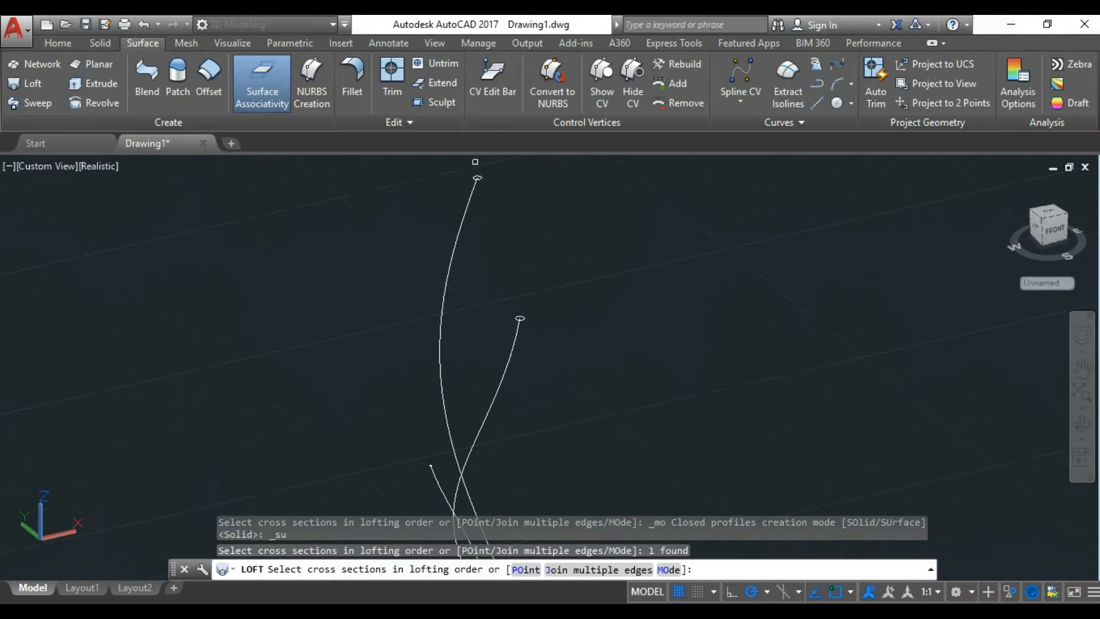
click(475, 177)
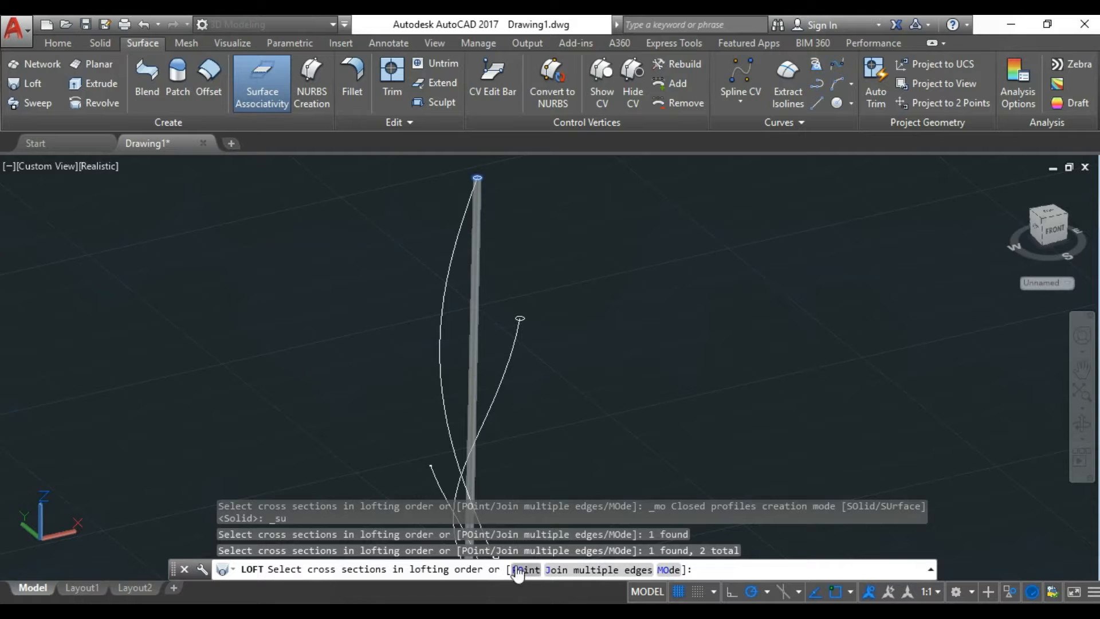
key(Return)
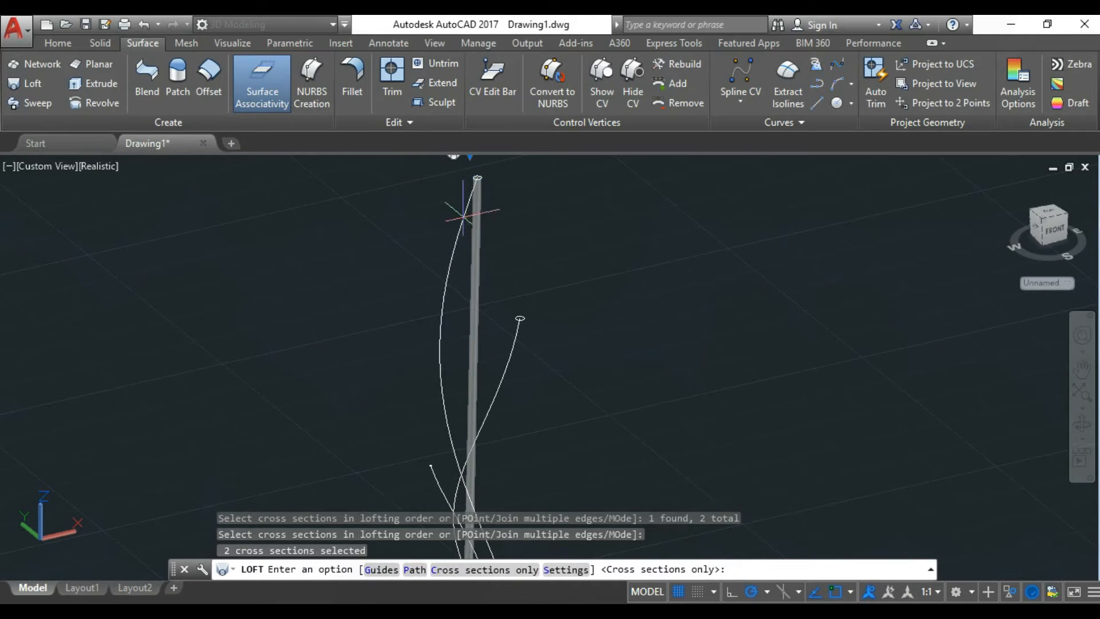
click(422, 570)
click(440, 348)
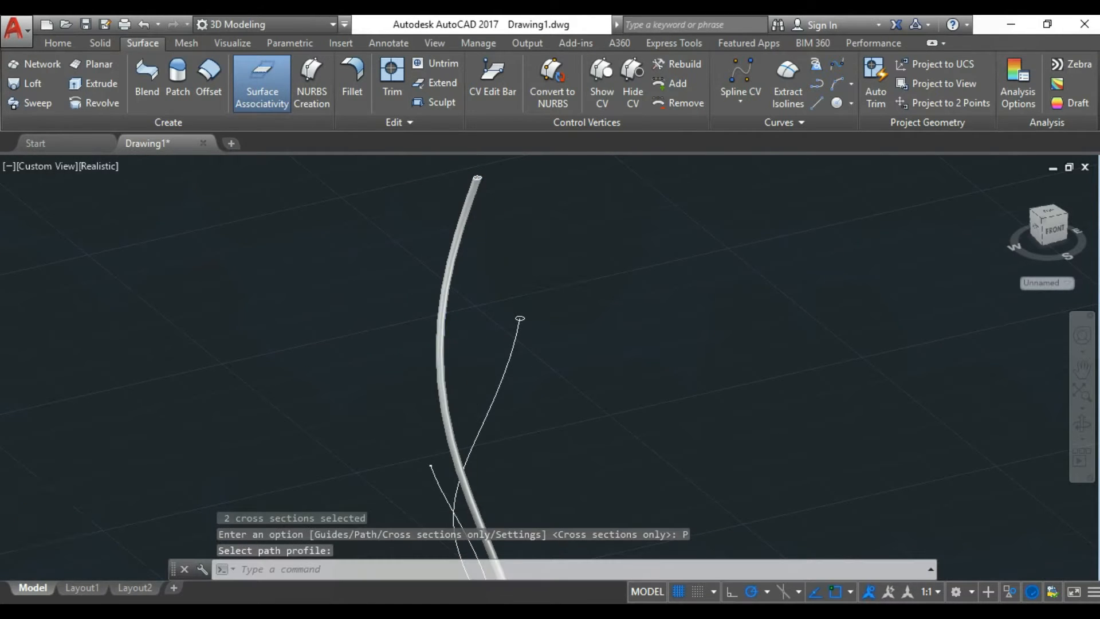
Step: Inspect the lofted tube from another angle and undo the loft
scroll(536, 263, down, 6)
scroll(527, 448, up, 9)
scroll(565, 489, down, 10)
scroll(588, 390, up, 5)
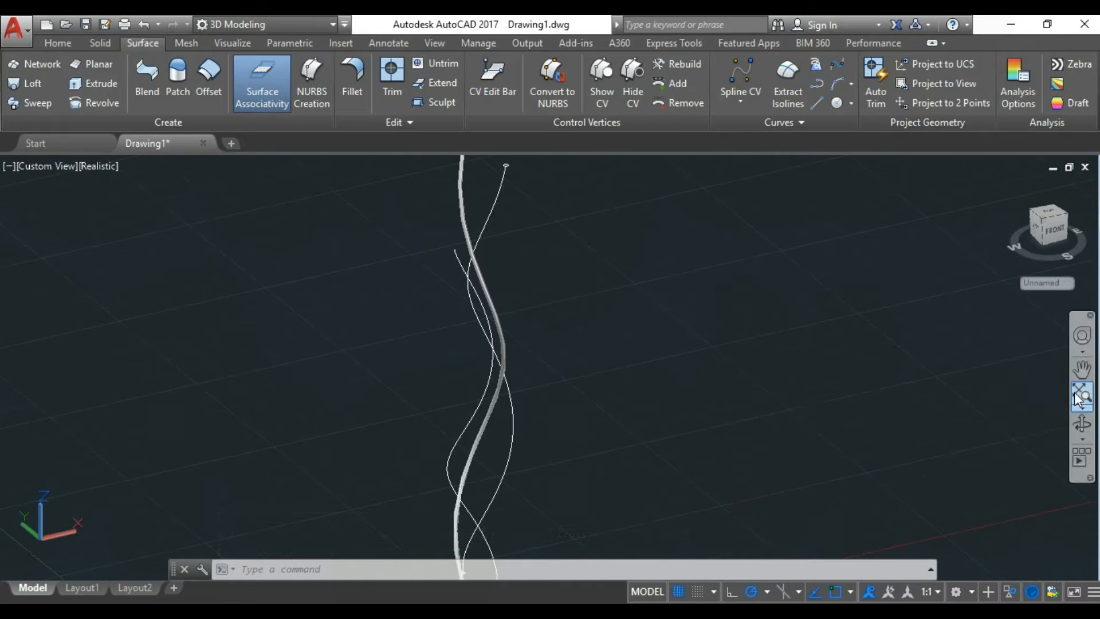
shift+middle_drag(588, 390, 376, 236)
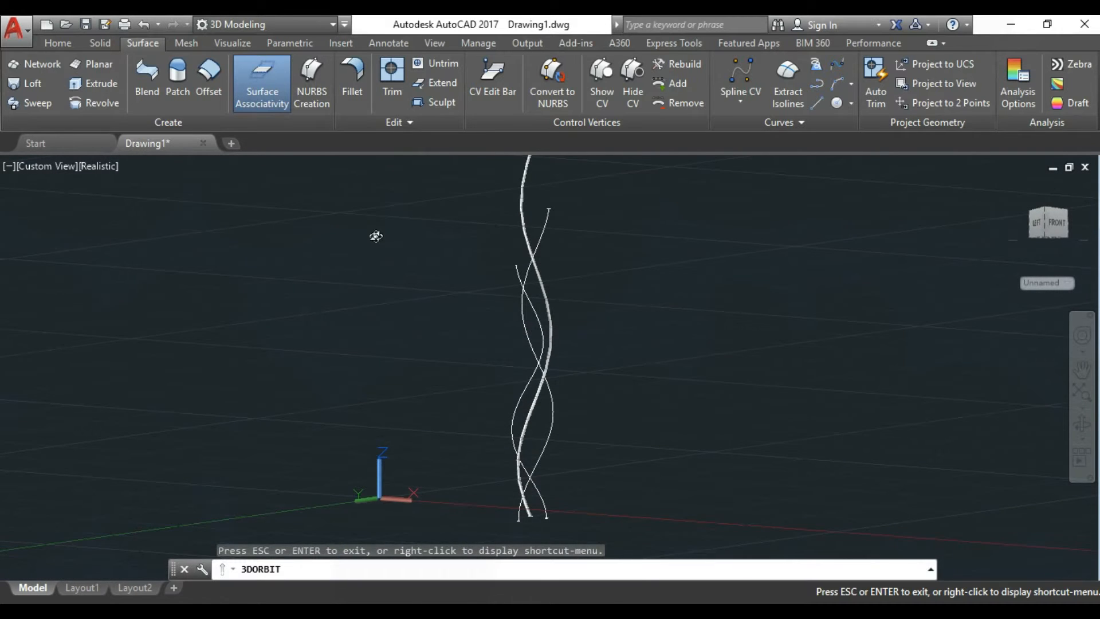
click(143, 24)
scroll(533, 404, down, 3)
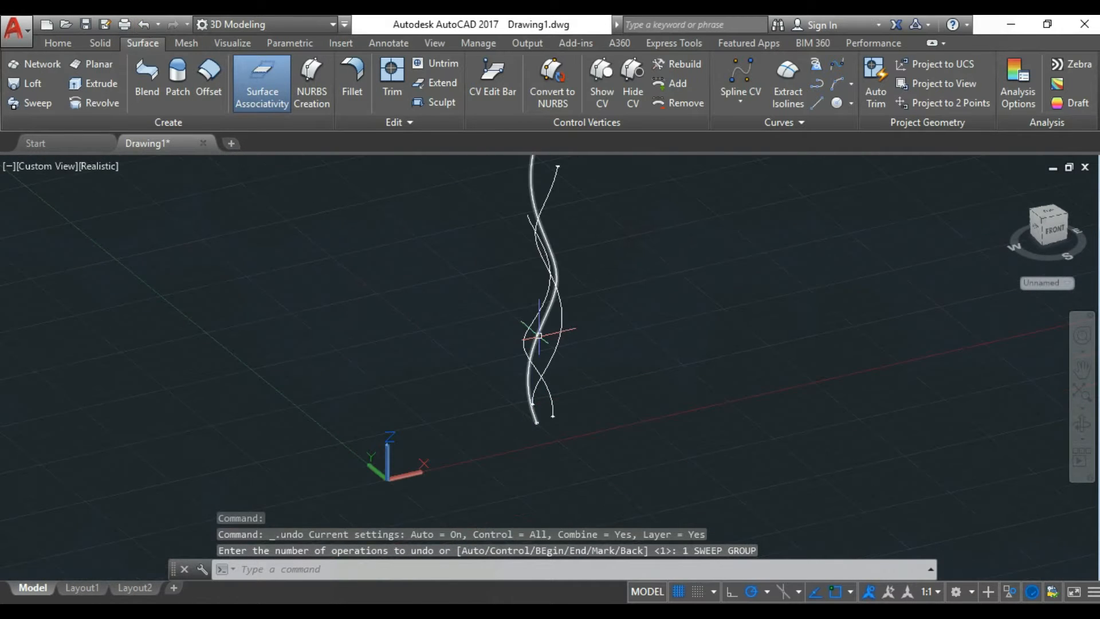
Step: Enlarge the circle at the front helix's bottom end to a radius of about 0.3
scroll(536, 418, up, 10)
click(536, 380)
click(536, 380)
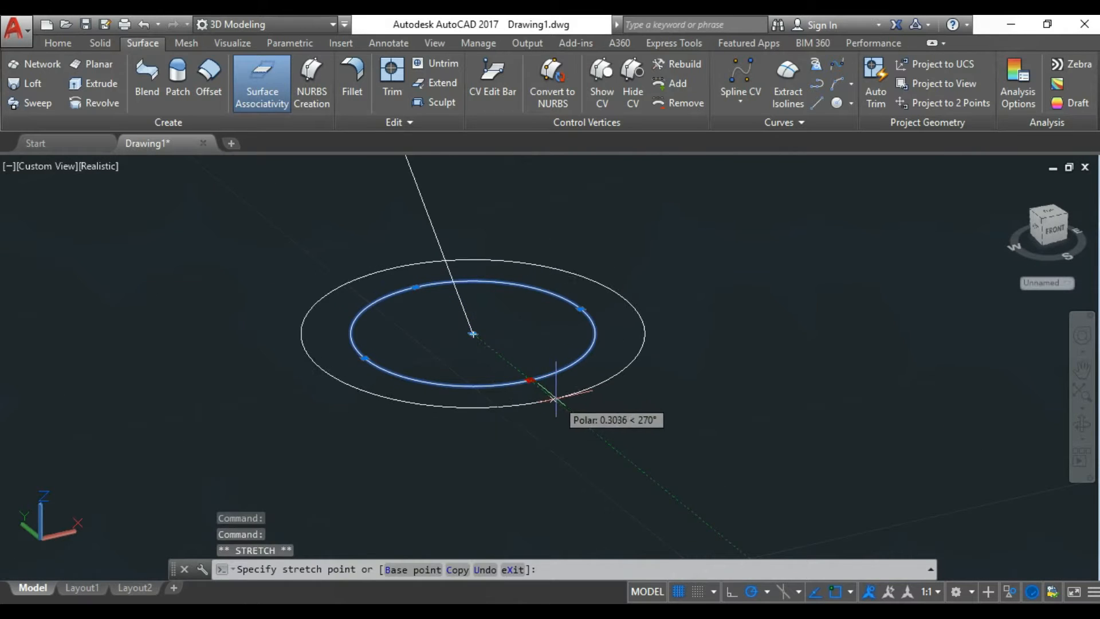
click(536, 410)
click(570, 402)
click(518, 426)
scroll(518, 426, down, 6)
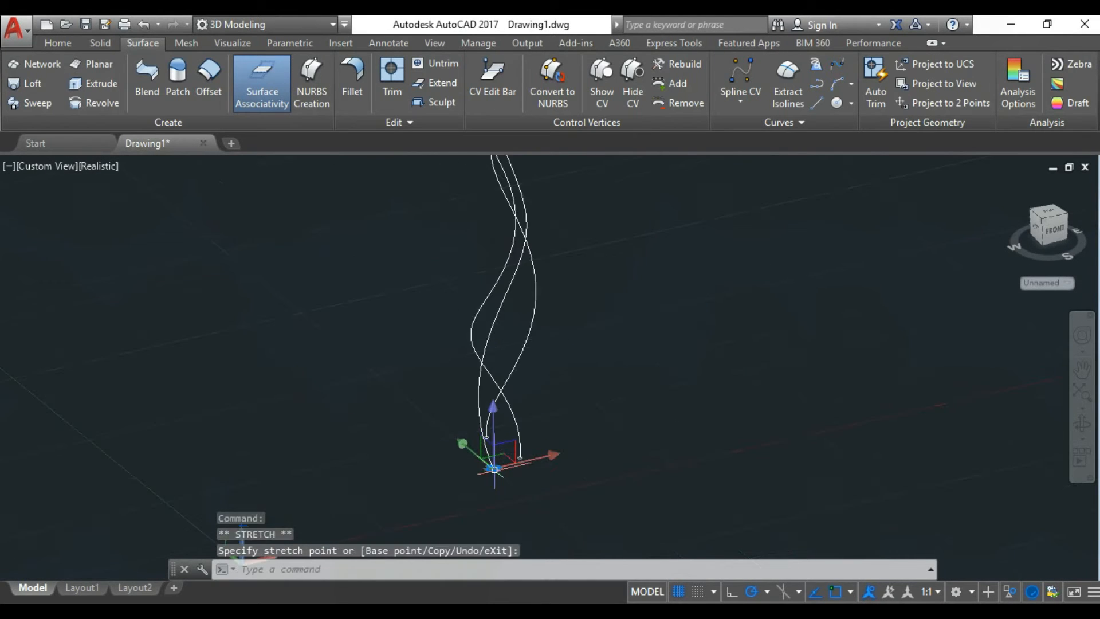
key(Escape)
Step: Enlarge the circle at the bottom end of the right-hand helix slightly
scroll(516, 447, up, 8)
click(592, 416)
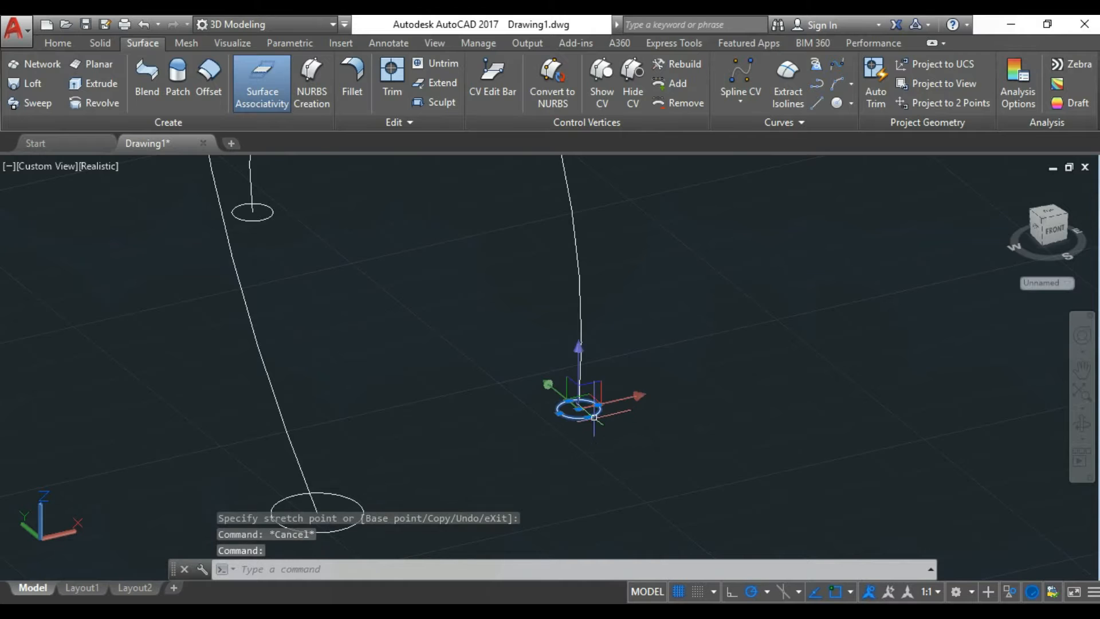
click(589, 417)
click(600, 424)
scroll(523, 442, down, 6)
scroll(480, 410, up, 7)
key(Escape)
Step: Enlarge the circle at the bottom end of the rear helix slightly
click(606, 462)
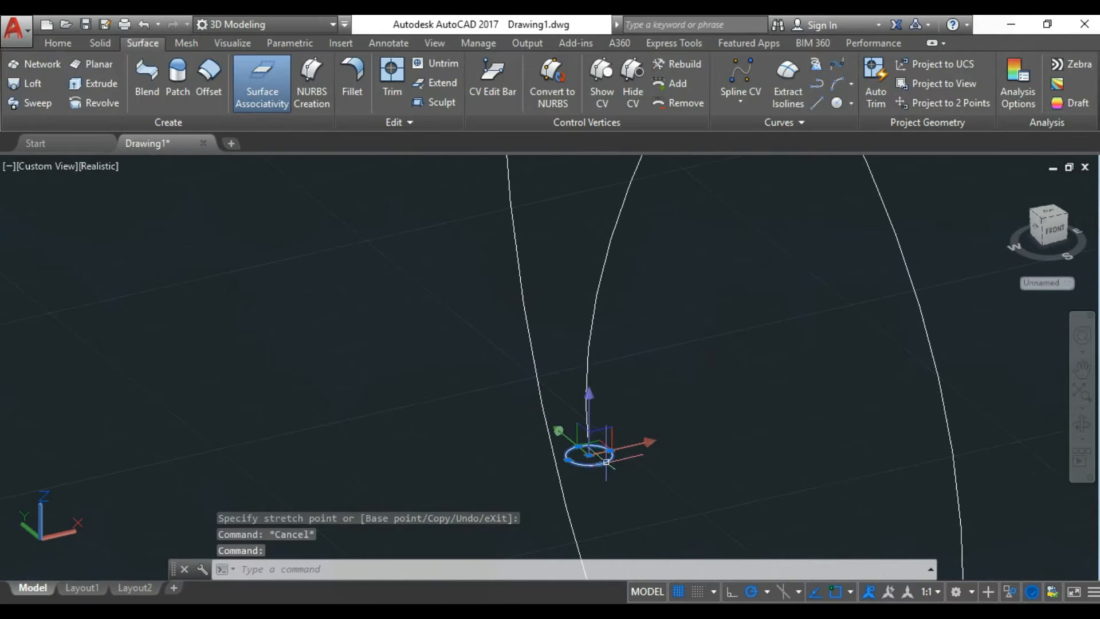
click(600, 465)
scroll(607, 472, up, 6)
click(606, 469)
scroll(525, 420, down, 6)
scroll(525, 416, down, 6)
key(Escape)
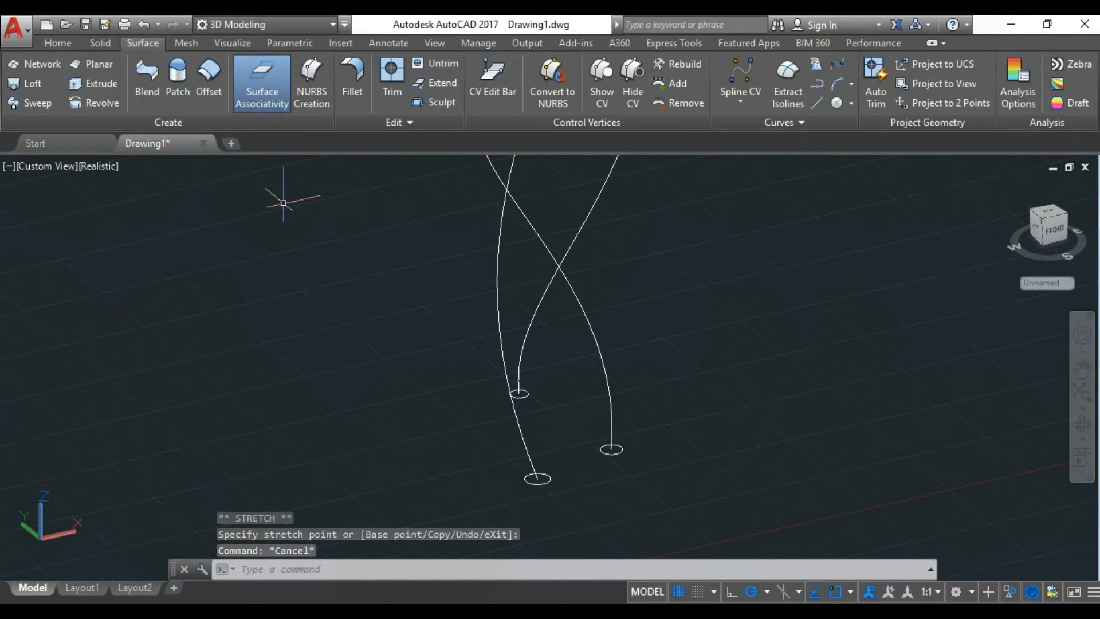
Step: Loft a surface between the enlarged front bottom circle and the tallest helix's top circle, following that helix as the path
click(38, 102)
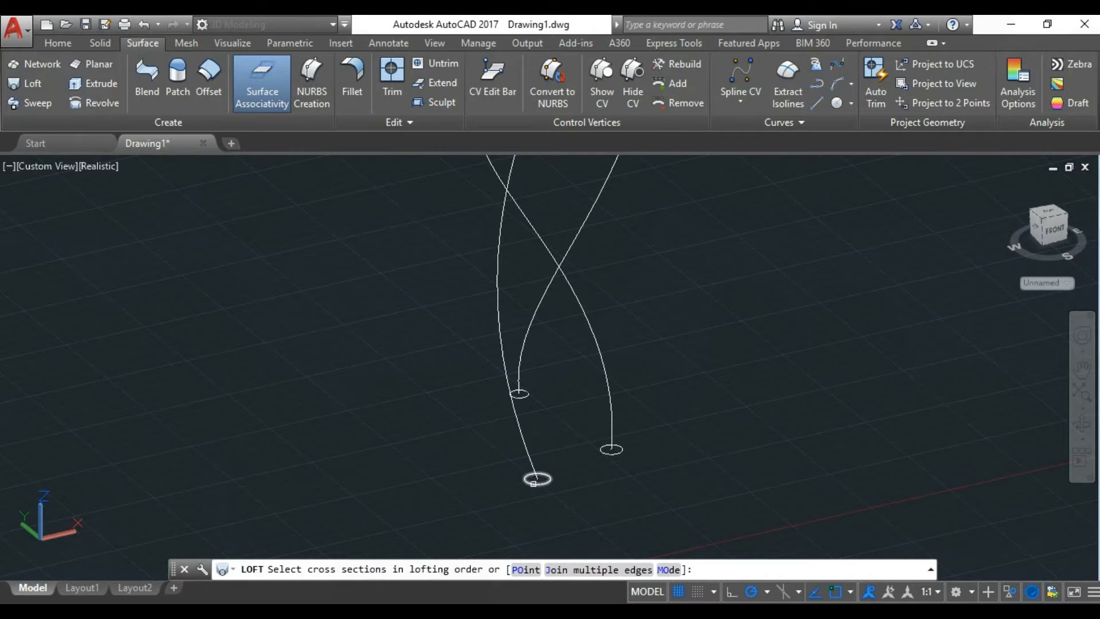
click(533, 483)
scroll(536, 376, down, 5)
key(Return)
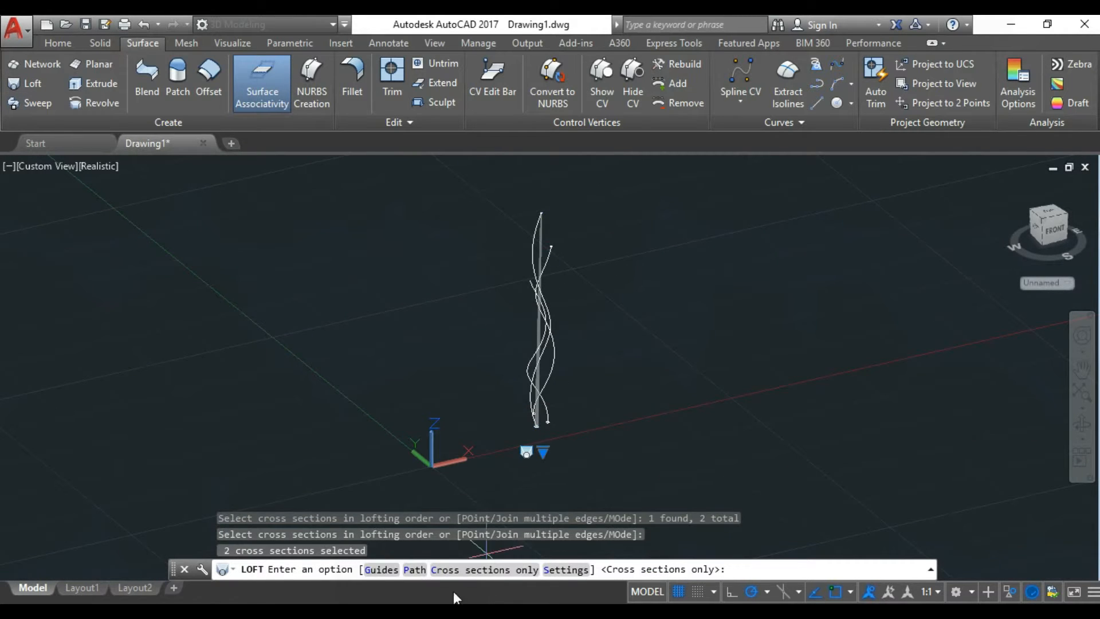
text(P)
key(Return)
click(508, 213)
scroll(577, 329, down, 2)
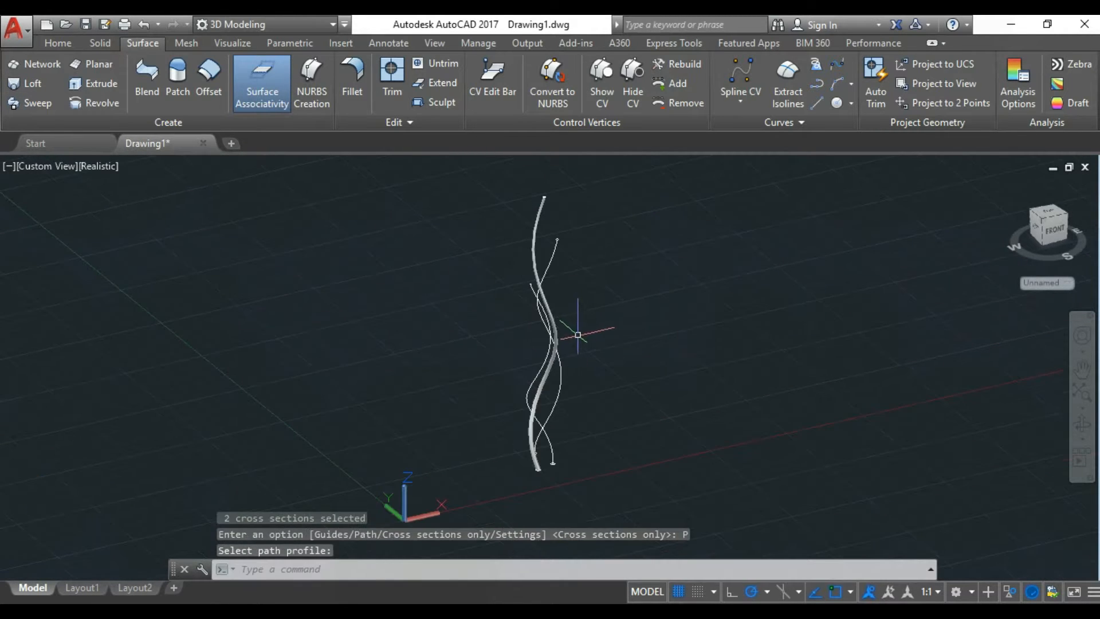
Step: Try to loft a surface from the right-hand bottom circle to the middle-height helix's top circle along the middle-height helix
scroll(545, 460, up, 6)
key(Return)
click(577, 468)
scroll(590, 486, down, 4)
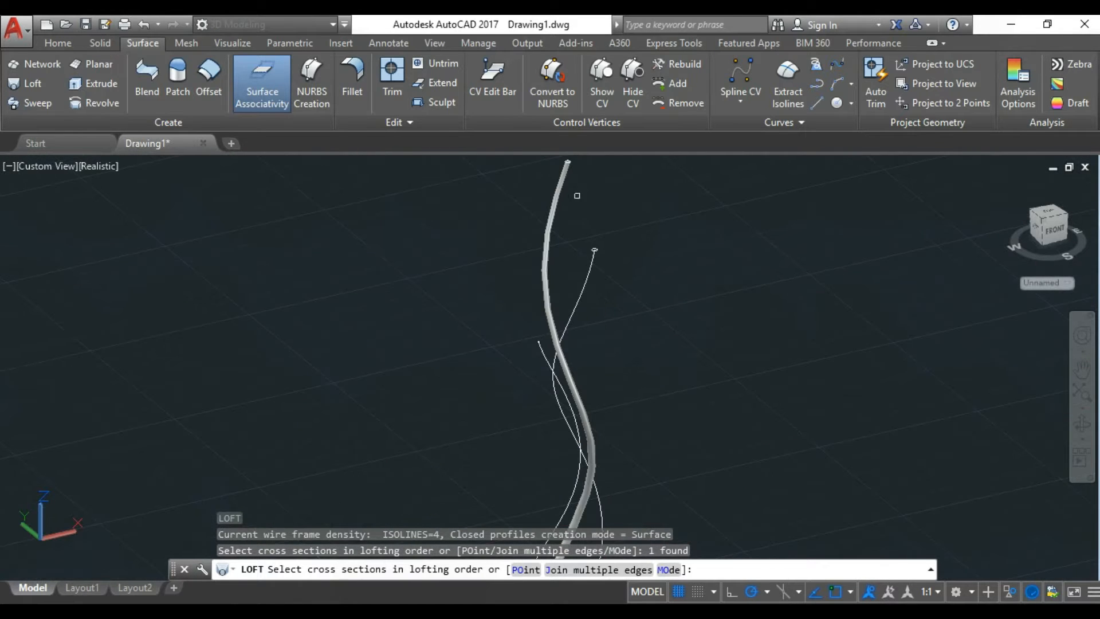
click(595, 248)
key(Return)
text(P)
key(Return)
click(583, 286)
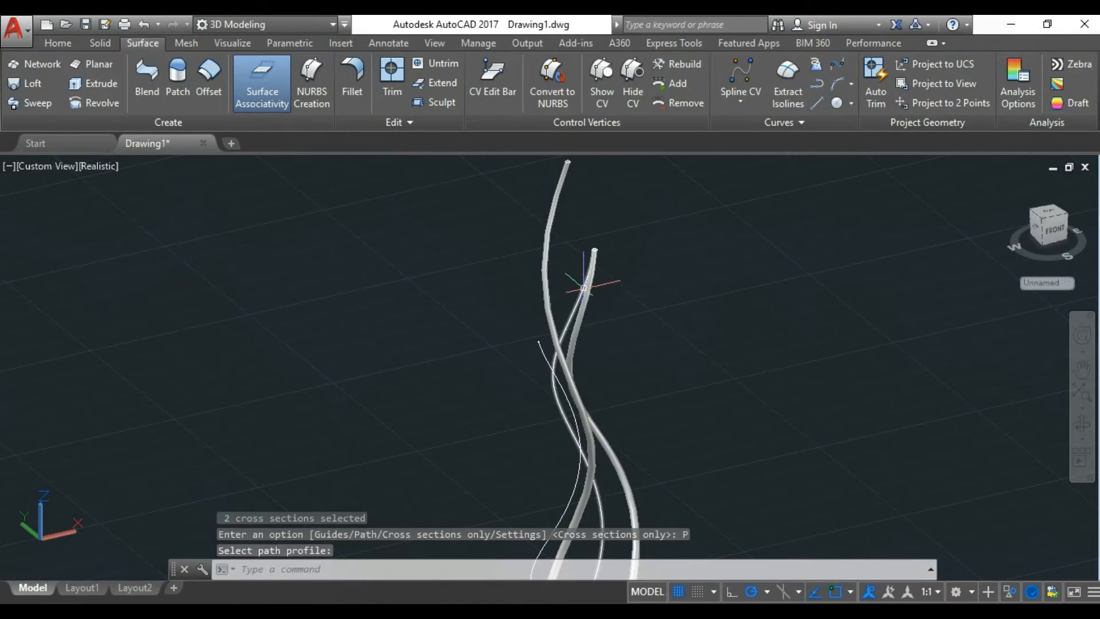
Step: Check the second lofted tube from the side and undo that loft
scroll(712, 294, down, 4)
shift+middle_drag(676, 396, 678, 403)
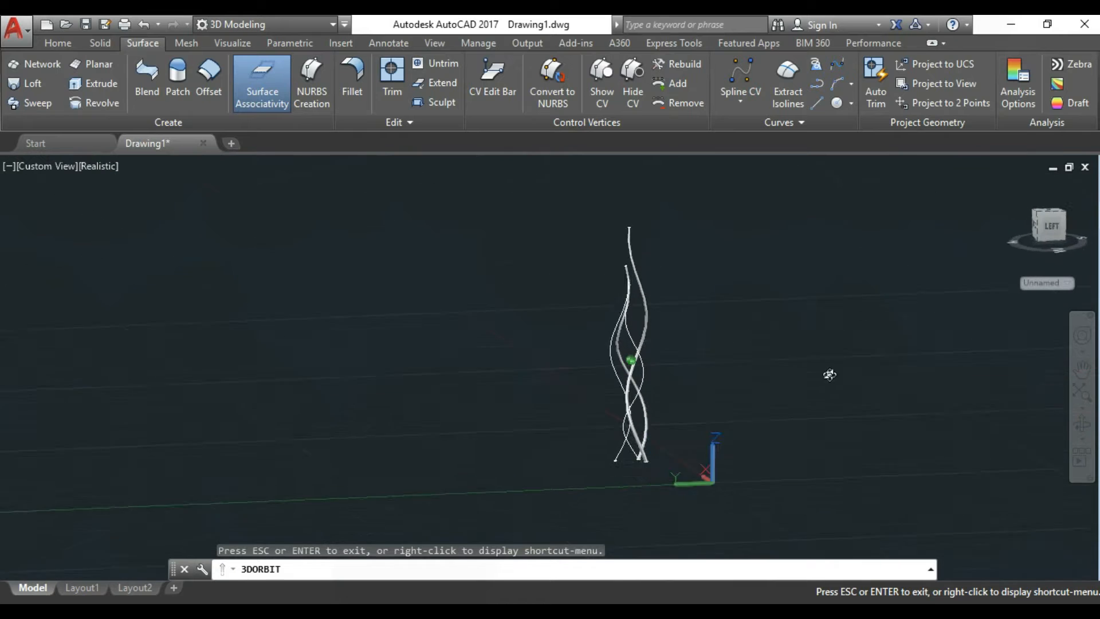
click(142, 23)
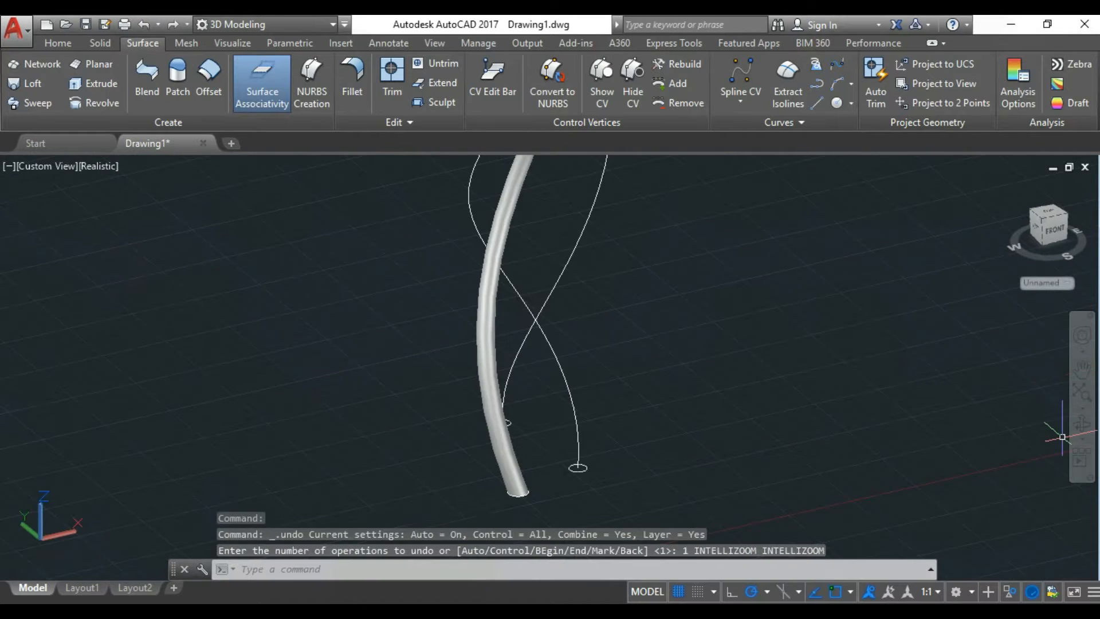
click(37, 102)
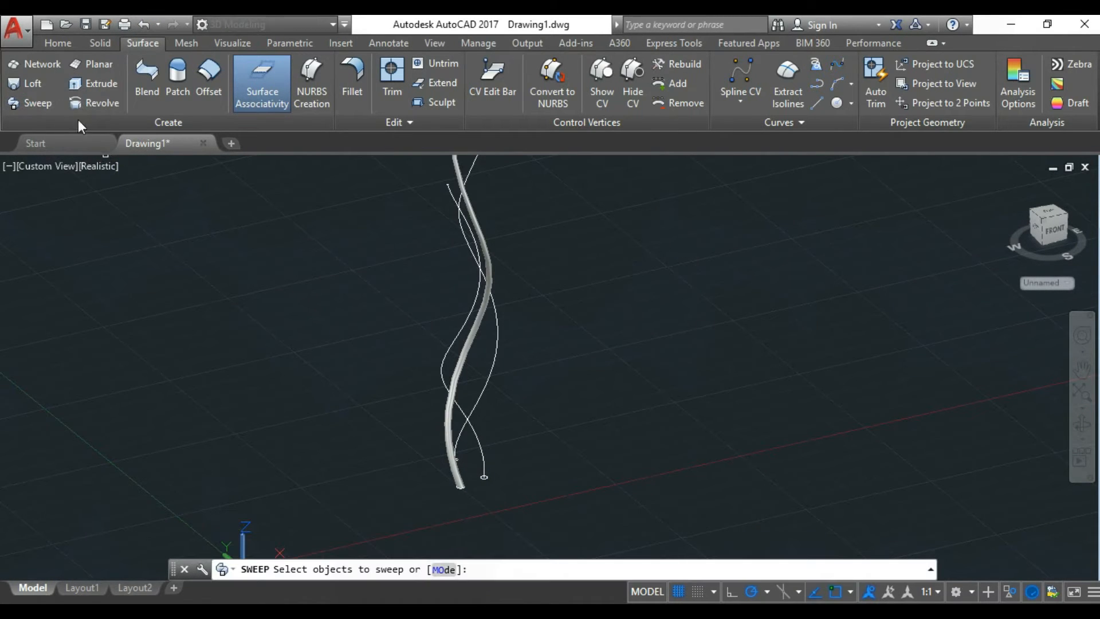
click(484, 477)
scroll(447, 308, up, 6)
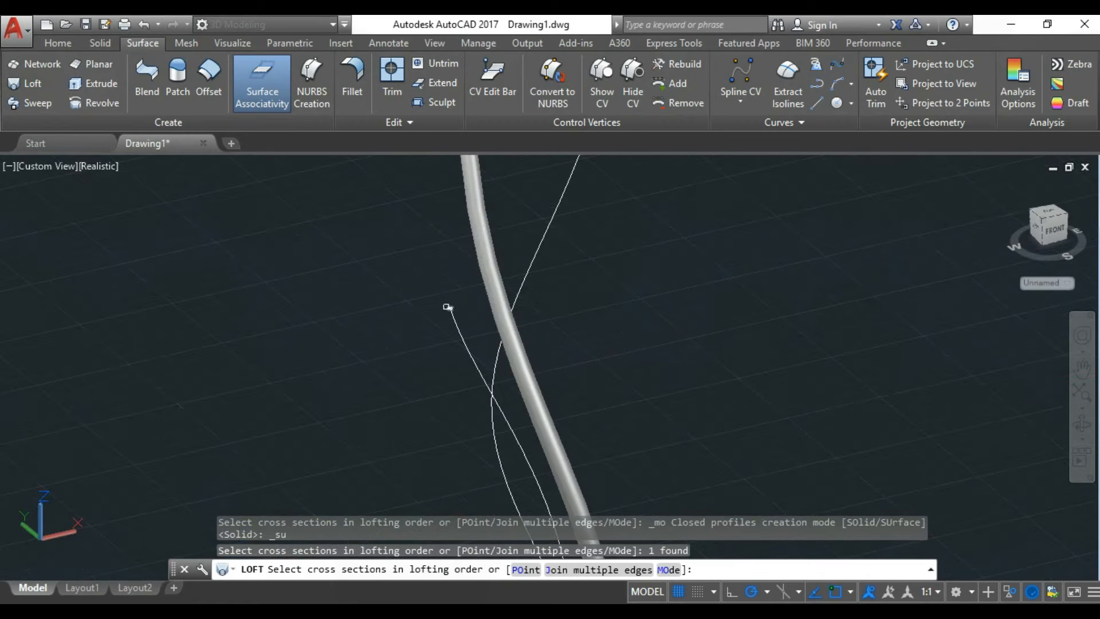
key(Escape)
Step: Enlarge the circle at the top end of the shortest helix
click(456, 310)
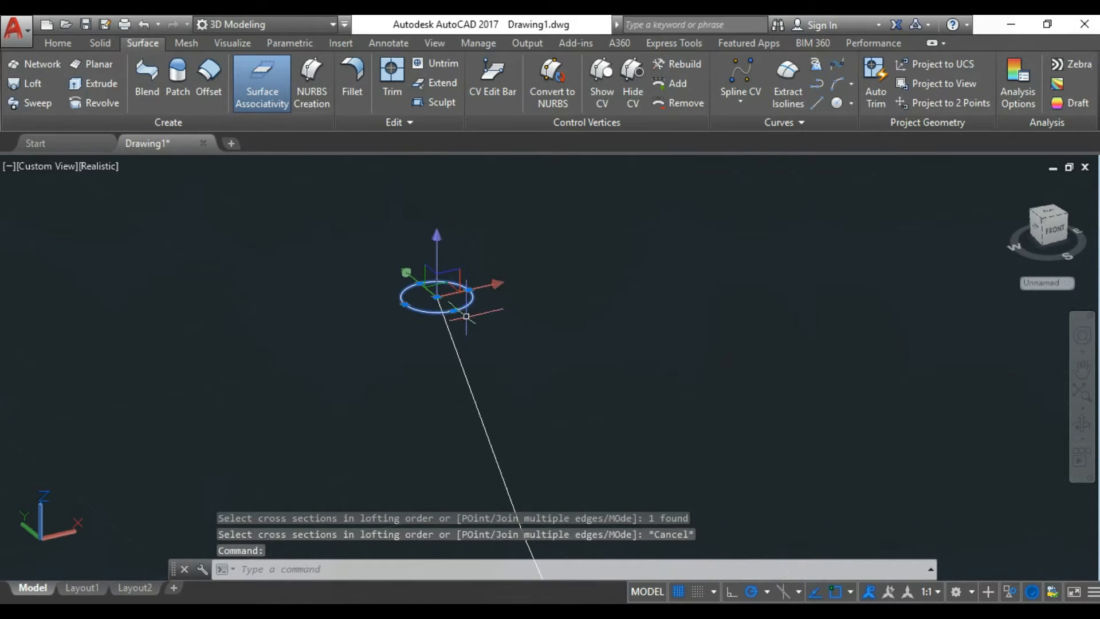
click(456, 310)
scroll(504, 340, down, 5)
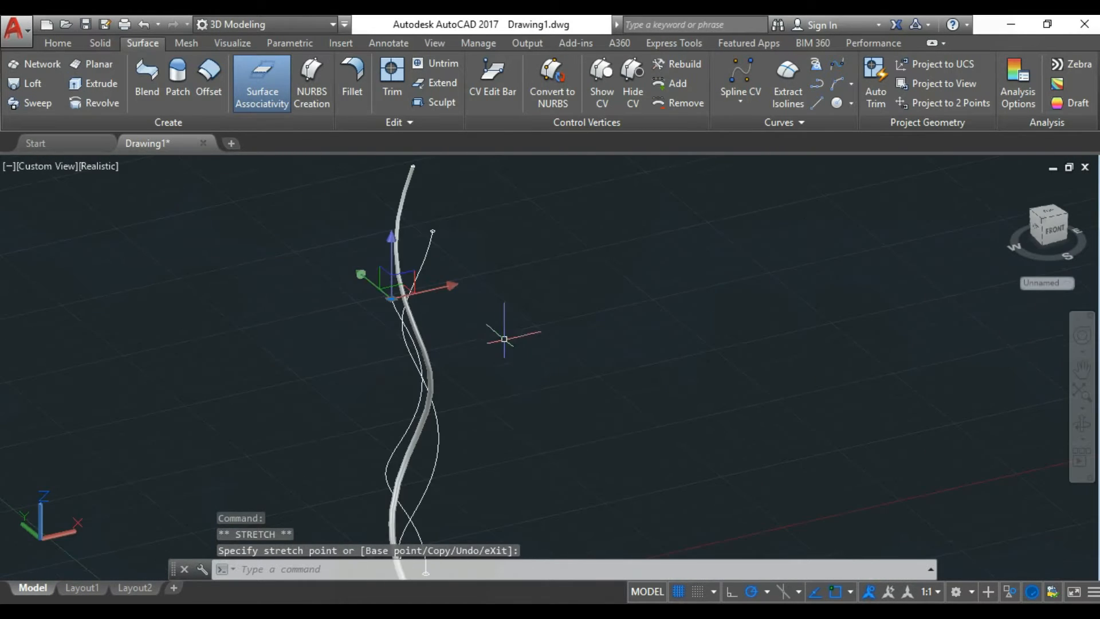
scroll(442, 275, up, 5)
scroll(479, 225, down, 5)
scroll(432, 312, up, 5)
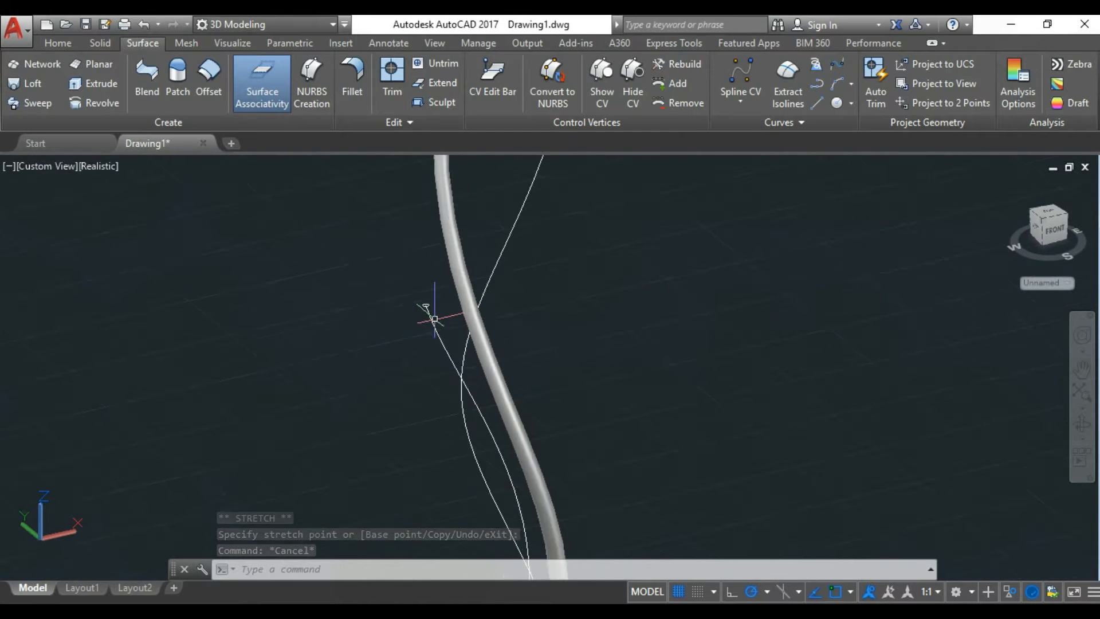
Step: Loft a surface between the right-hand bottom circle and the shortest helix's top circle, using that helix as the path
click(29, 85)
scroll(437, 467, down, 4)
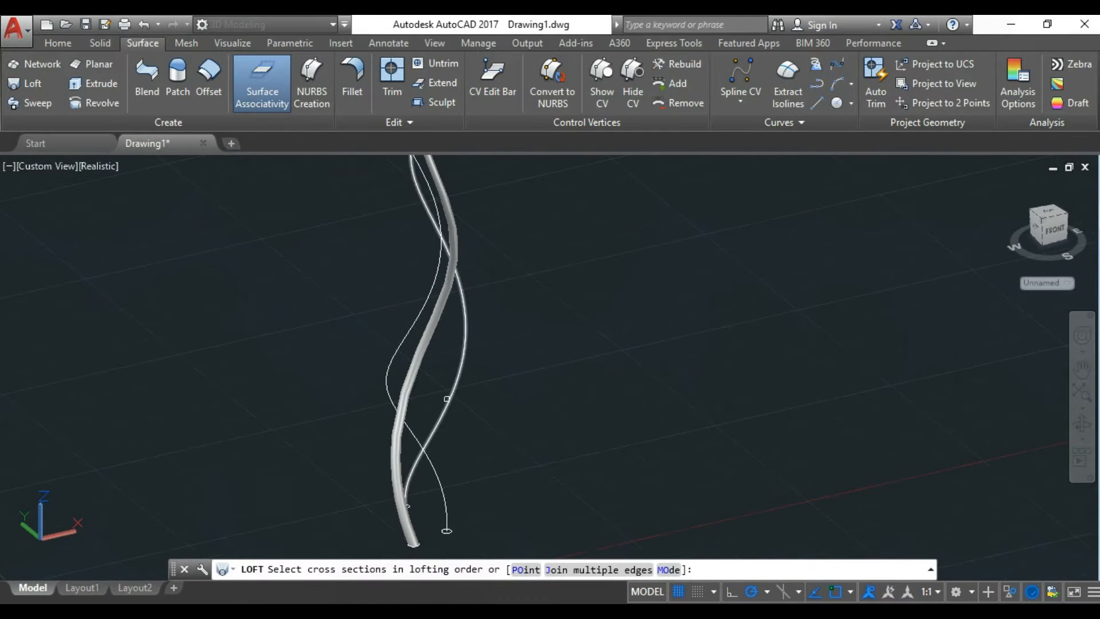
scroll(437, 468, up, 2)
click(442, 471)
scroll(504, 248, up, 5)
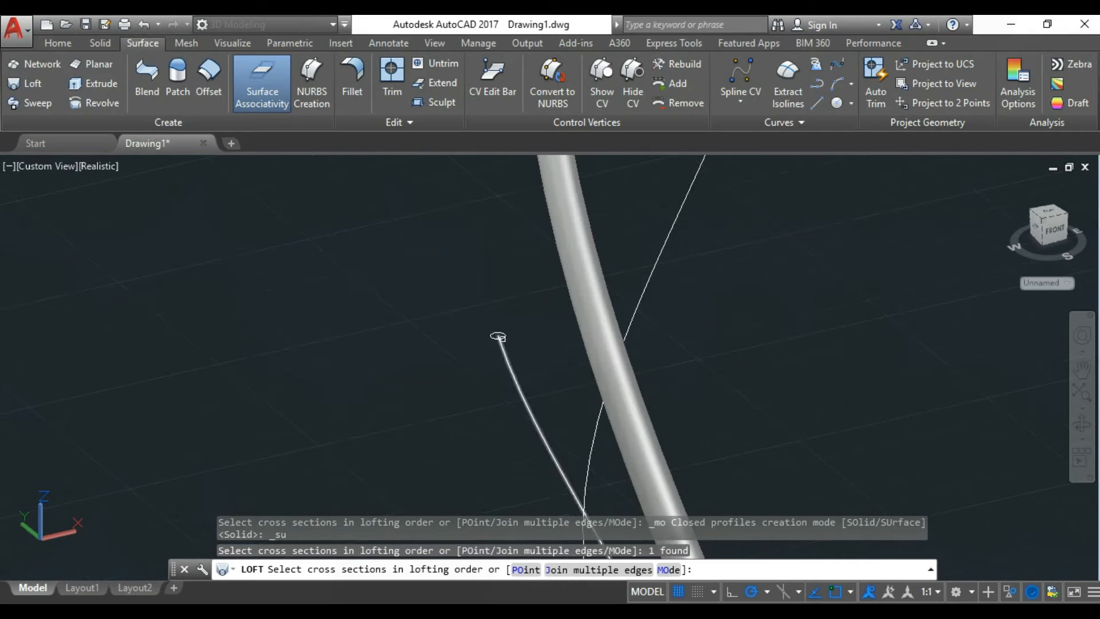
click(499, 337)
key(Return)
text(P)
key(Return)
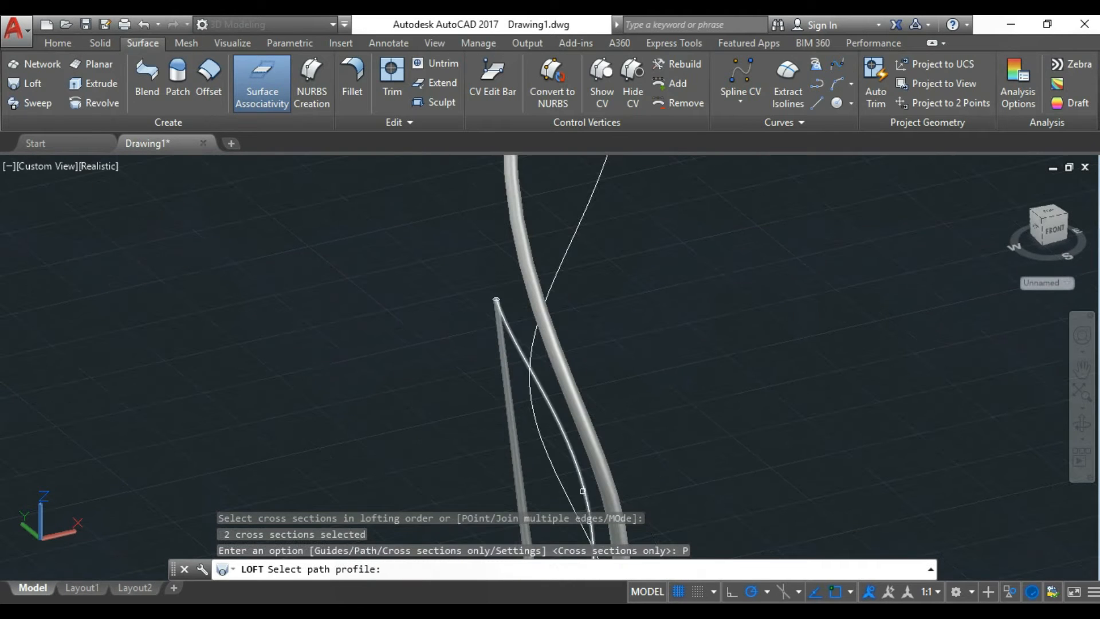
scroll(489, 305, down, 4)
click(523, 405)
Step: Loft a surface between the remaining rear bottom circle and the middle-height helix's top circle, using that helix as the path
key(Return)
scroll(371, 446, up, 5)
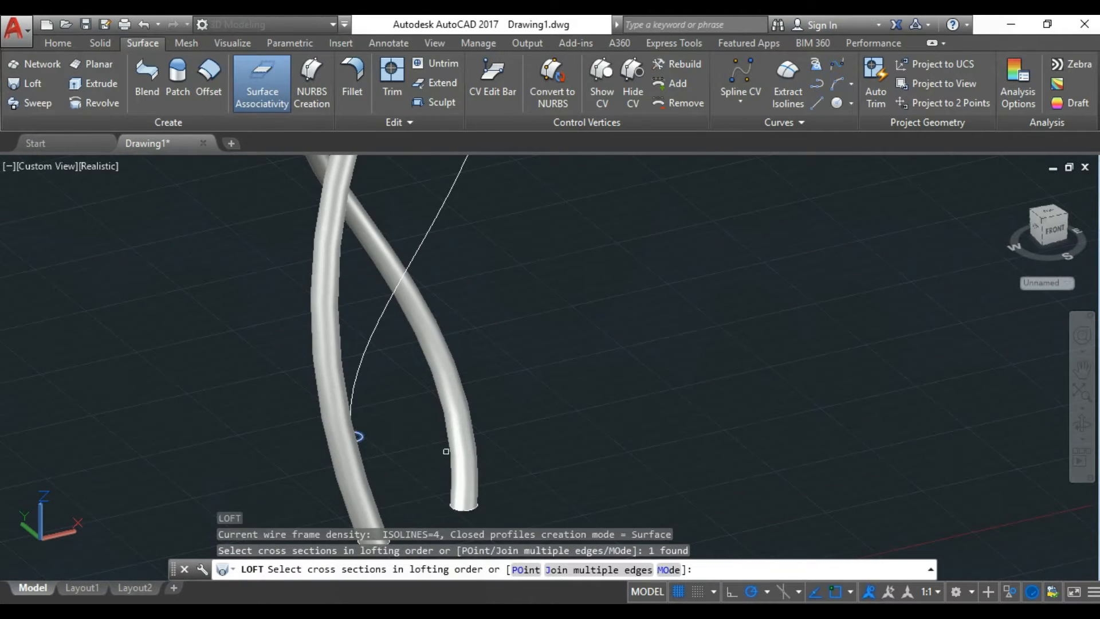
scroll(447, 451, down, 4)
scroll(450, 252, up, 5)
click(450, 248)
key(Return)
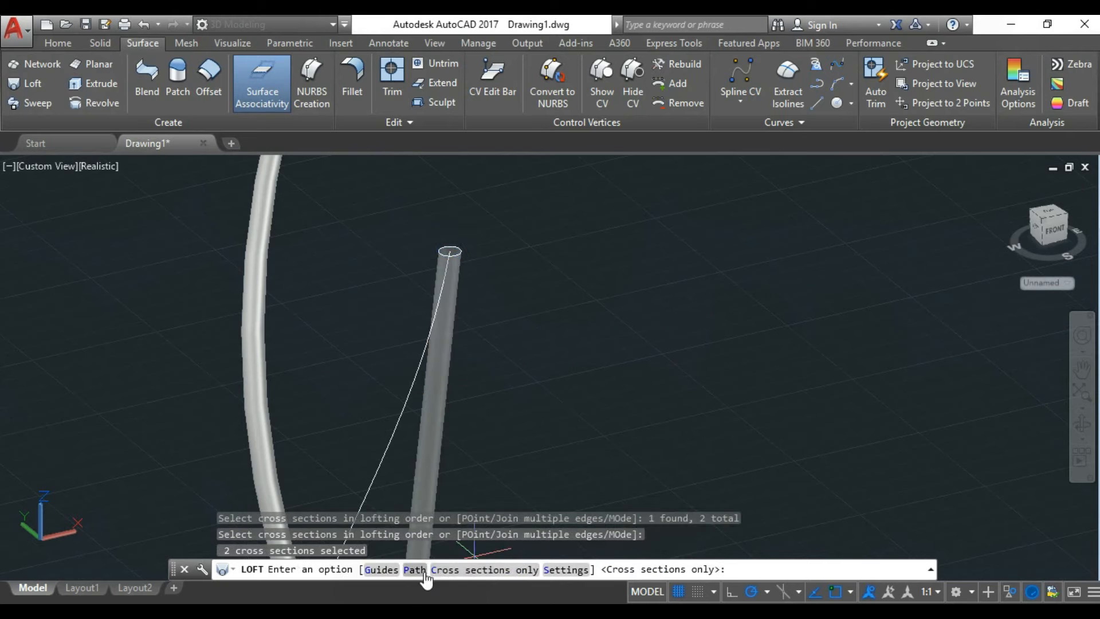
click(414, 570)
scroll(550, 343, down, 4)
scroll(560, 246, up, 3)
scroll(663, 363, down, 2)
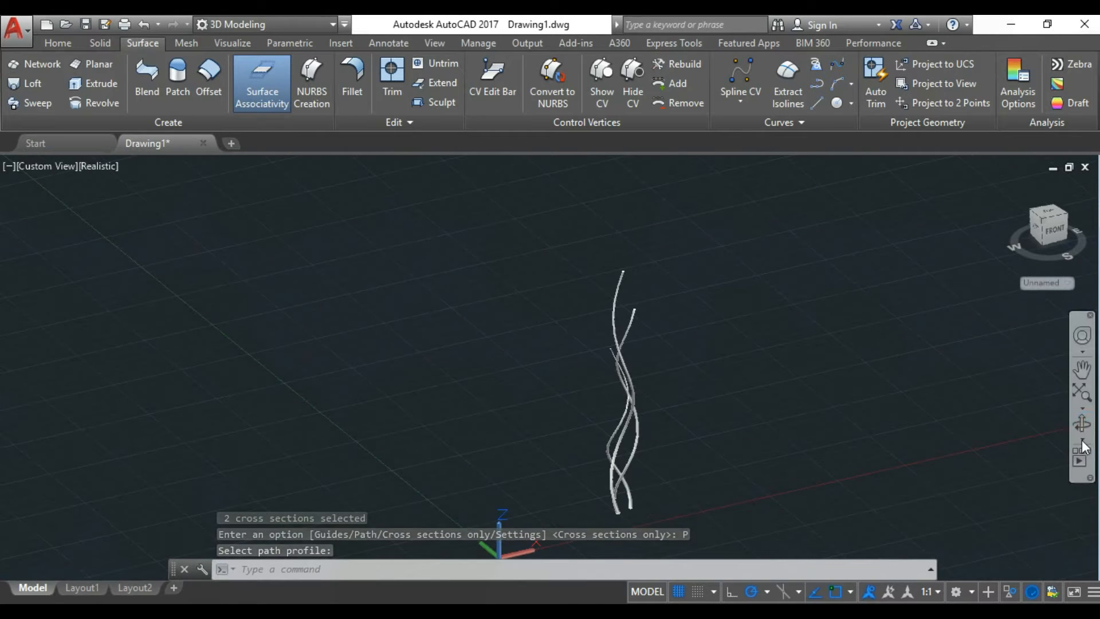
Step: Resize the circle at the top end of the shortest tube by stretching its edge
click(1082, 426)
drag(636, 396, 695, 330)
scroll(627, 360, up, 6)
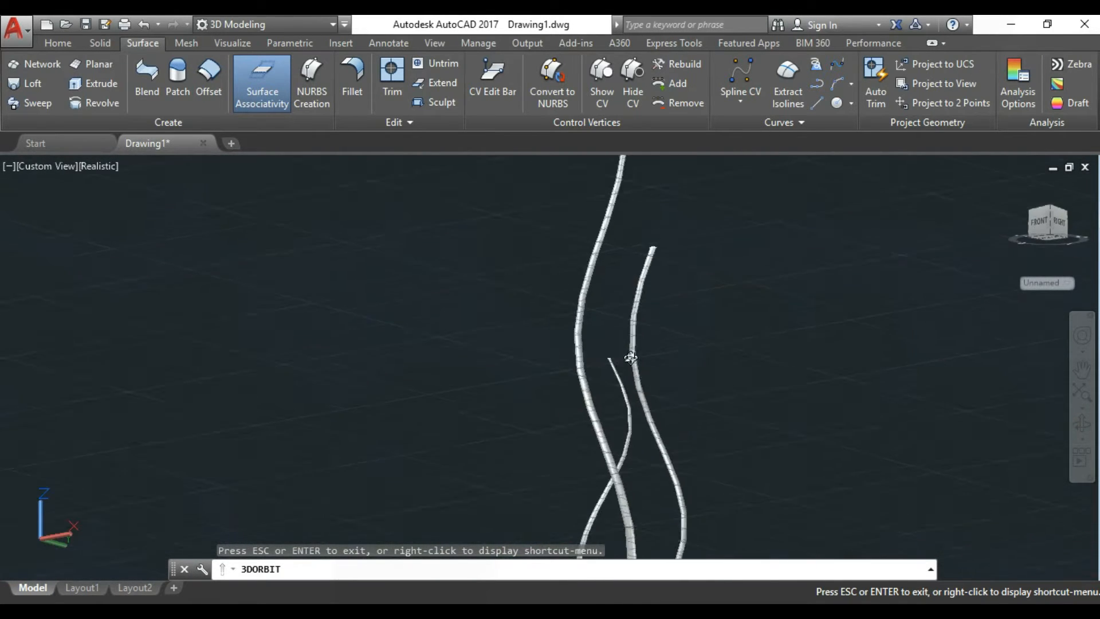
key(Escape)
key(Escape)
scroll(579, 373, up, 3)
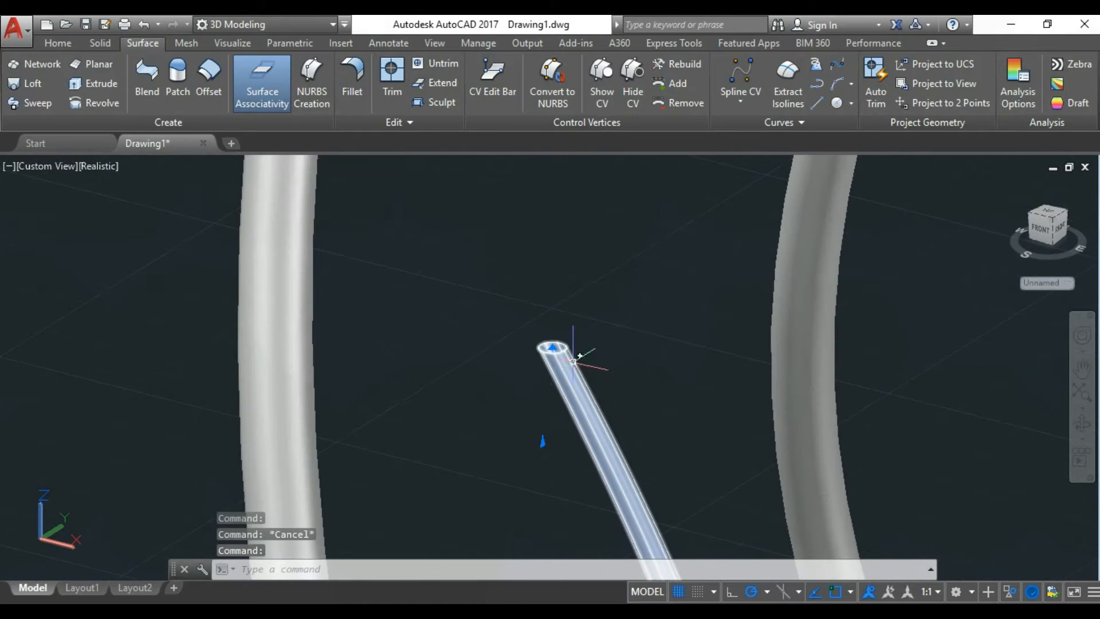
click(543, 441)
key(Escape)
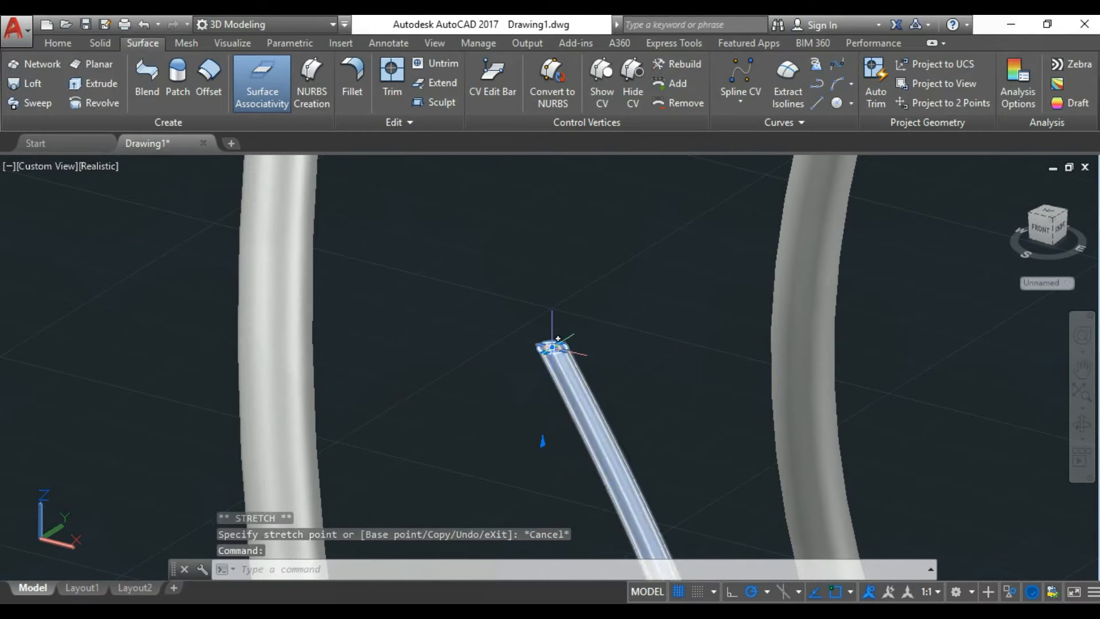
key(Escape)
click(547, 348)
scroll(544, 350, up, 6)
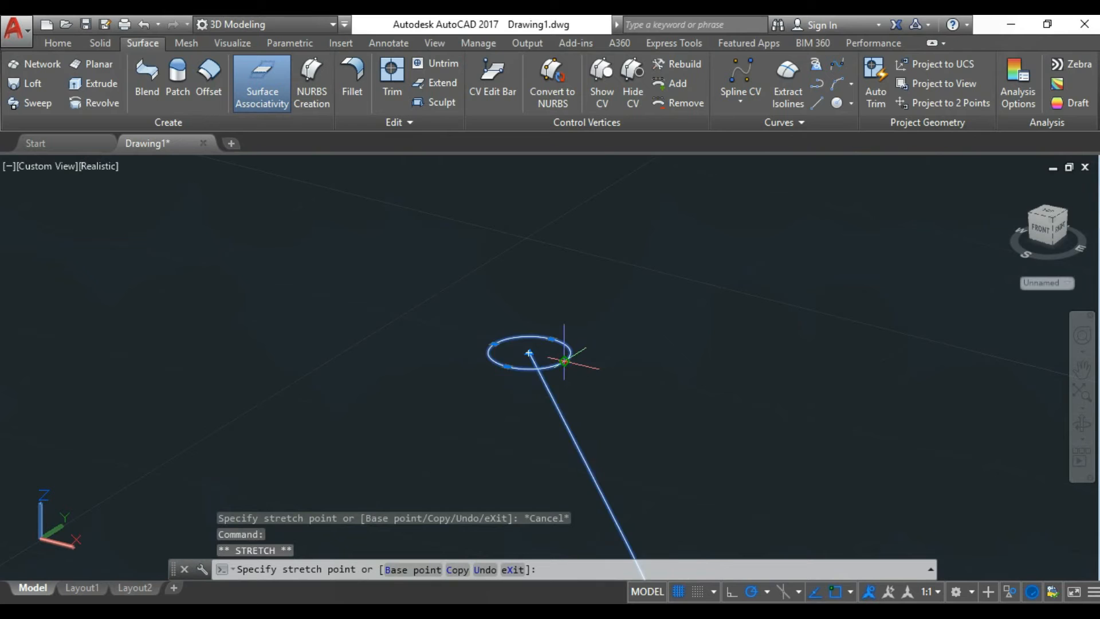
click(529, 353)
scroll(528, 353, down, 8)
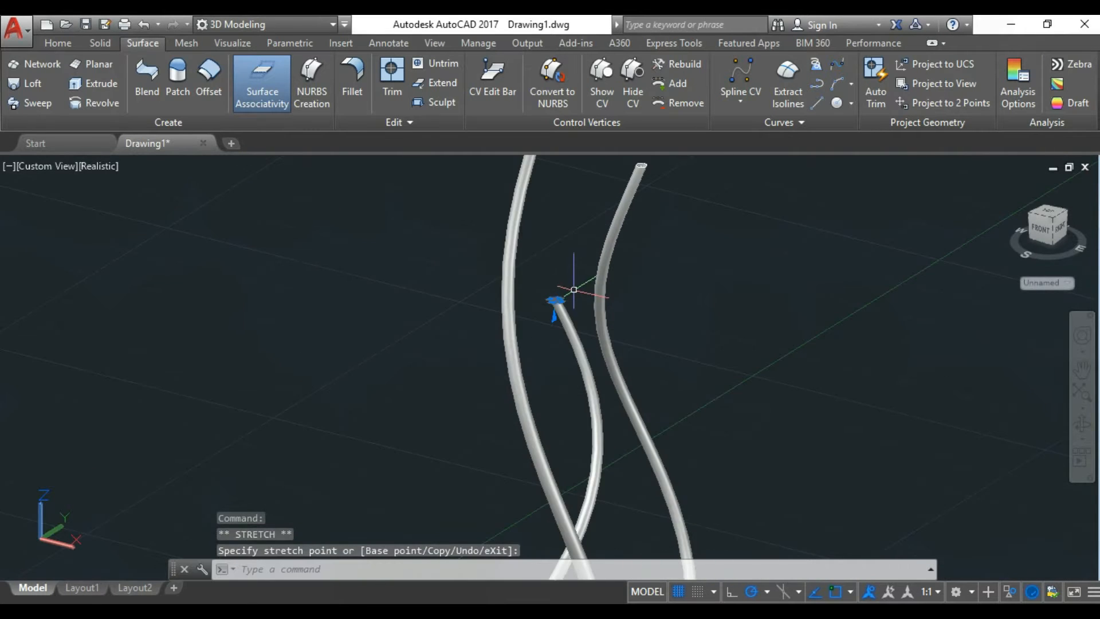
Step: Resize the bottom circle of the shortest tube to a radius of about 0.36
scroll(699, 365, down, 2)
scroll(608, 510, up, 9)
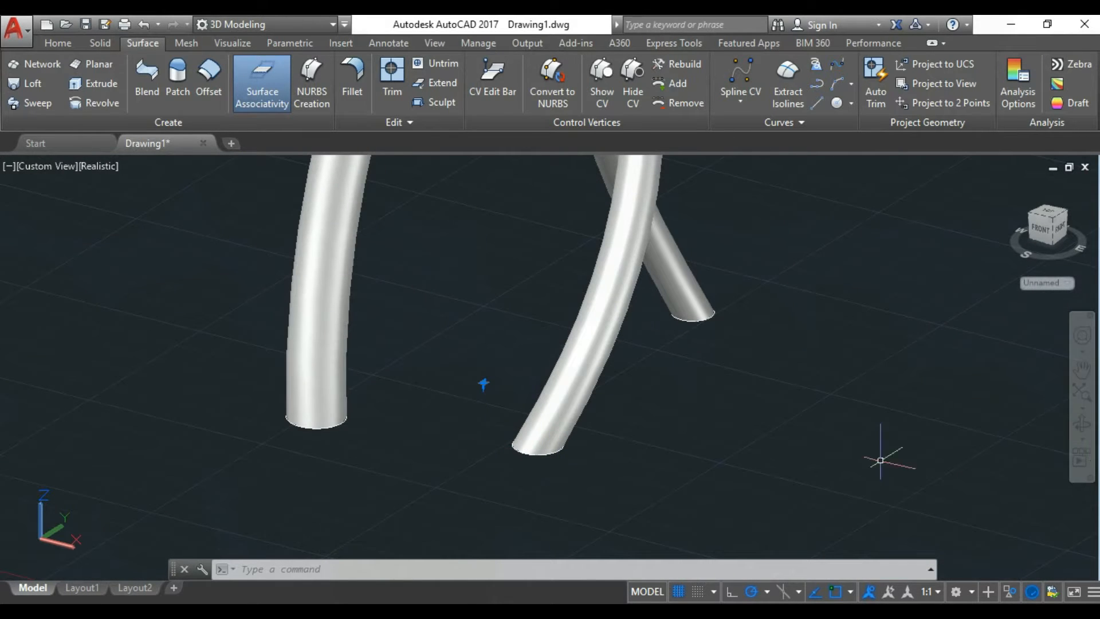
shift+middle_drag(881, 460, 760, 414)
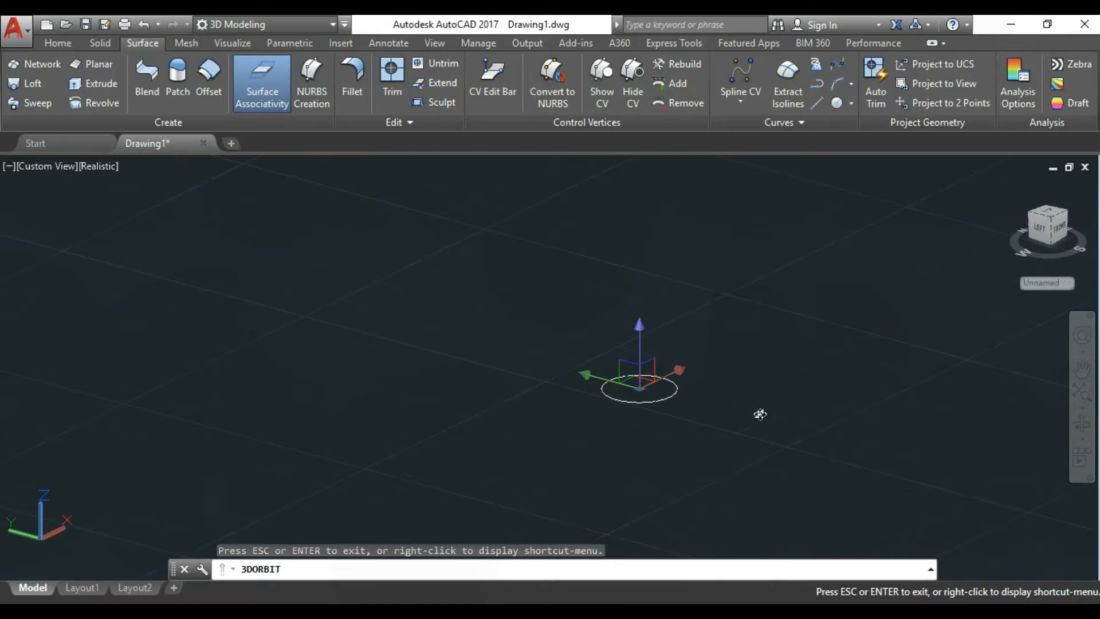
scroll(629, 383, up, 5)
click(594, 438)
click(579, 446)
scroll(703, 477, down, 10)
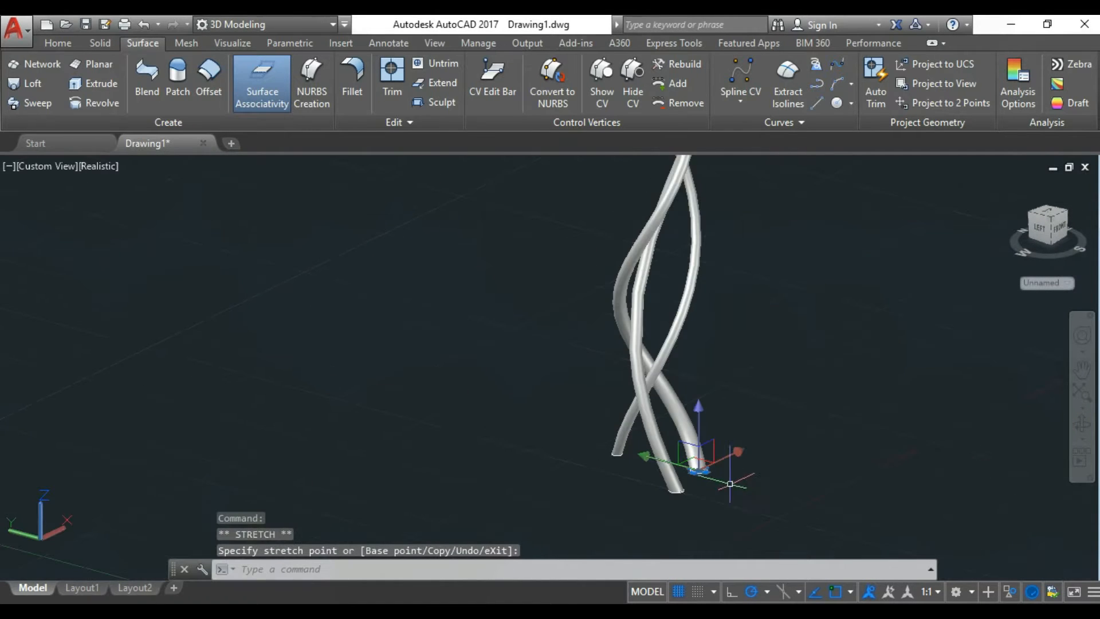
scroll(731, 485, up, 10)
click(653, 450)
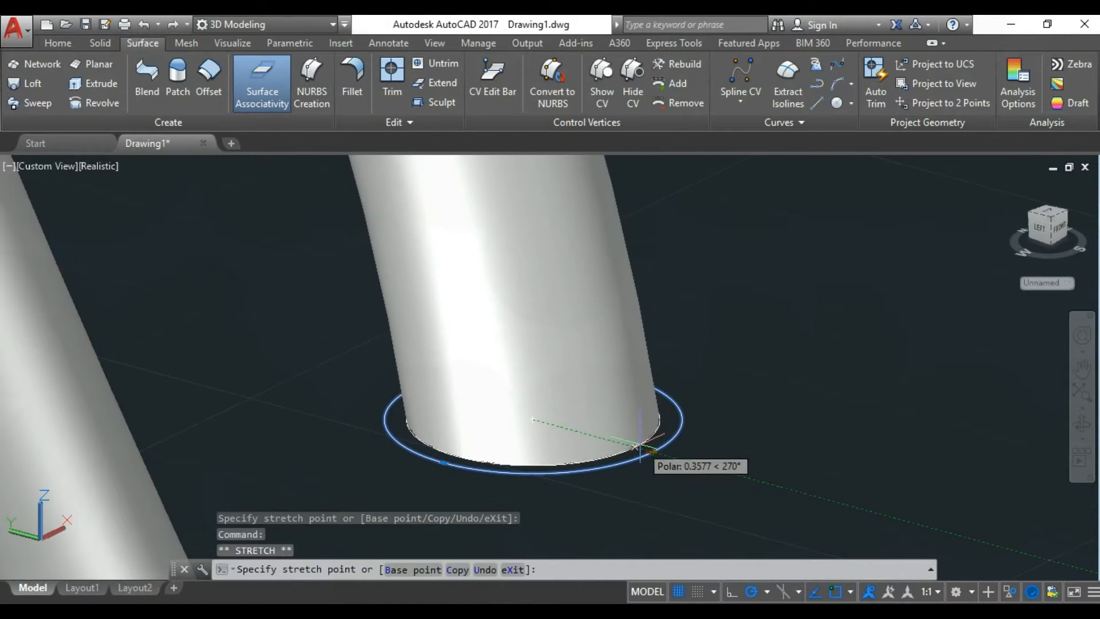
scroll(640, 445, down, 8)
key(Escape)
shift+middle_drag(717, 491, 622, 418)
scroll(690, 427, up, 5)
scroll(696, 509, up, 8)
click(535, 467)
click(539, 458)
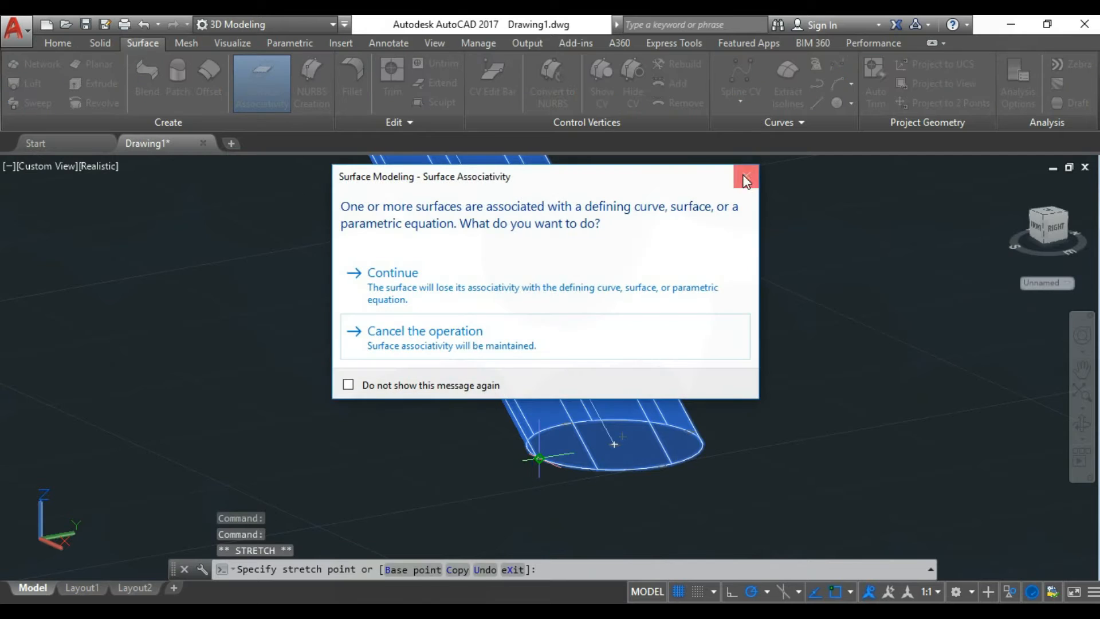
click(745, 181)
scroll(540, 443, up, 5)
click(549, 444)
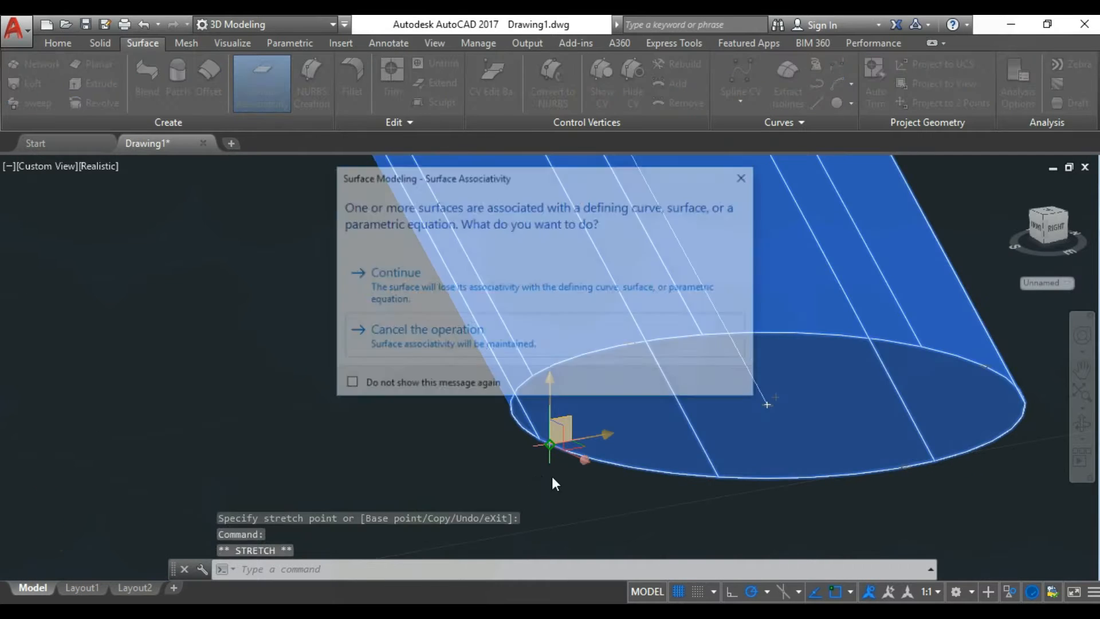
click(747, 179)
scroll(664, 383, up, 3)
scroll(668, 383, down, 10)
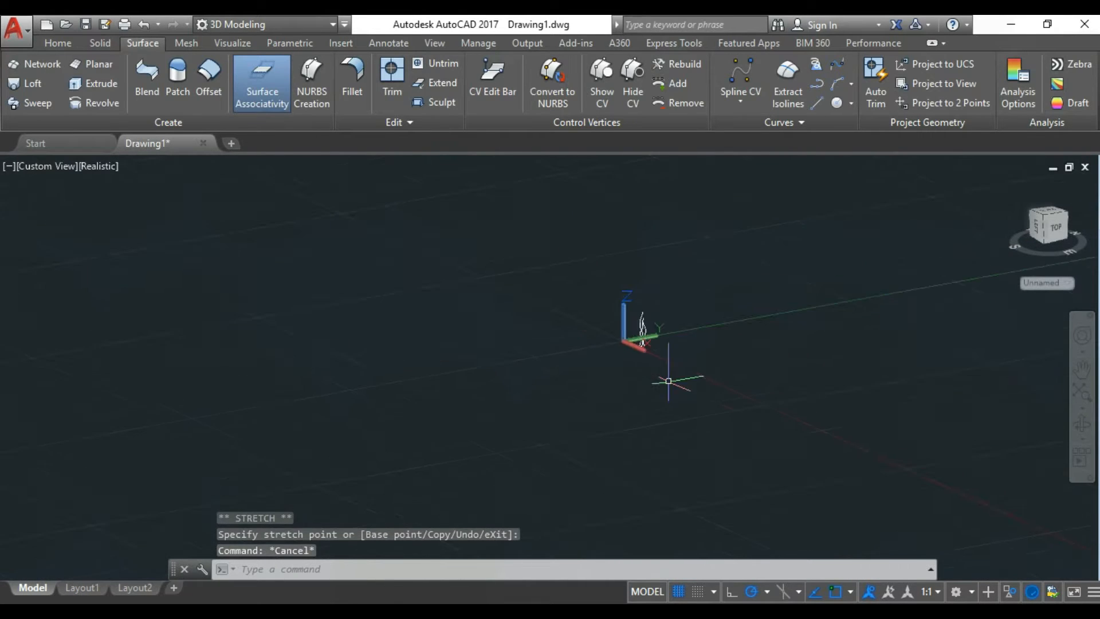
Step: Resize the bottom circle of the middle-height tube to a radius of about 0.32
scroll(664, 351, up, 7)
scroll(553, 456, up, 6)
click(654, 444)
scroll(614, 446, up, 5)
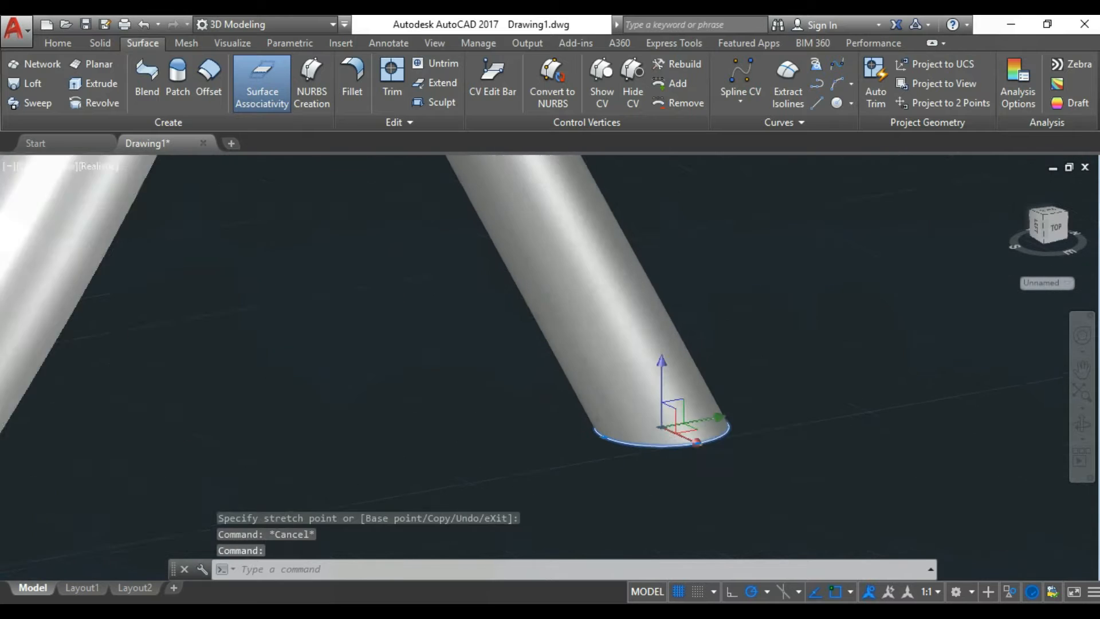
click(601, 435)
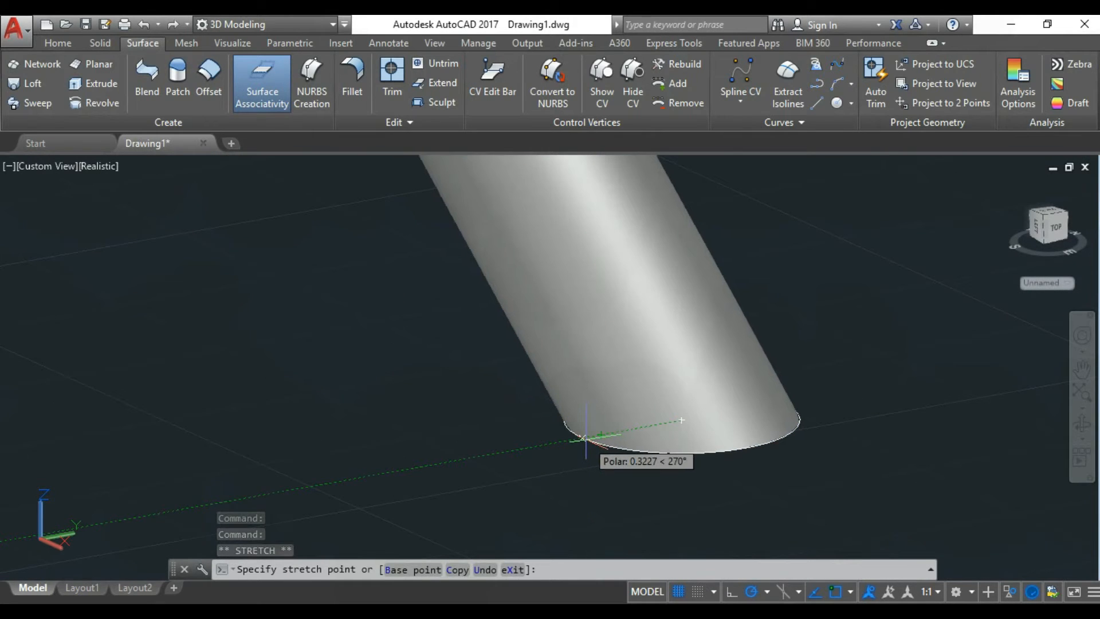
scroll(584, 438, up, 3)
scroll(583, 439, down, 8)
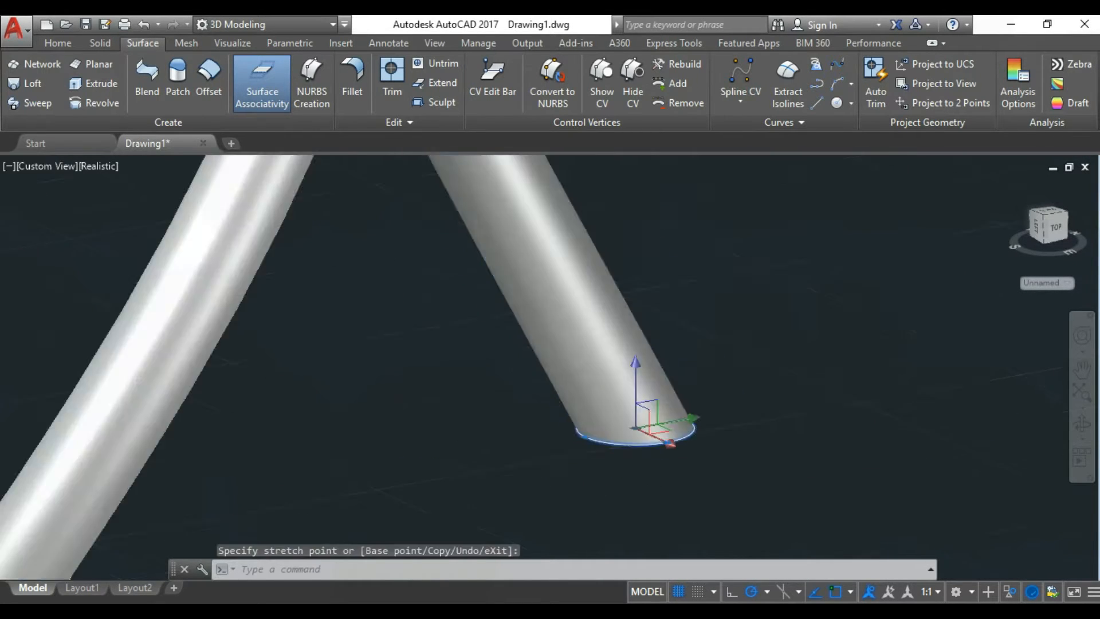
key(Escape)
Step: Switch the viewport to the Front view with all three tubes in sight
scroll(842, 194, up, 5)
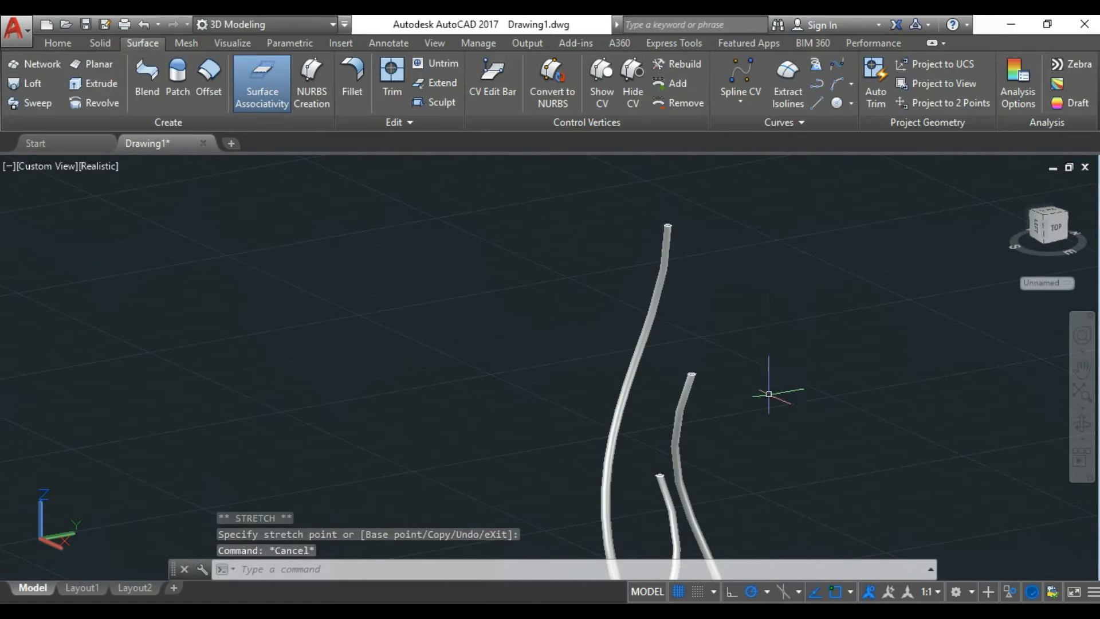
scroll(645, 262, down, 9)
scroll(848, 289, up, 6)
scroll(689, 447, down, 4)
scroll(452, 487, up, 5)
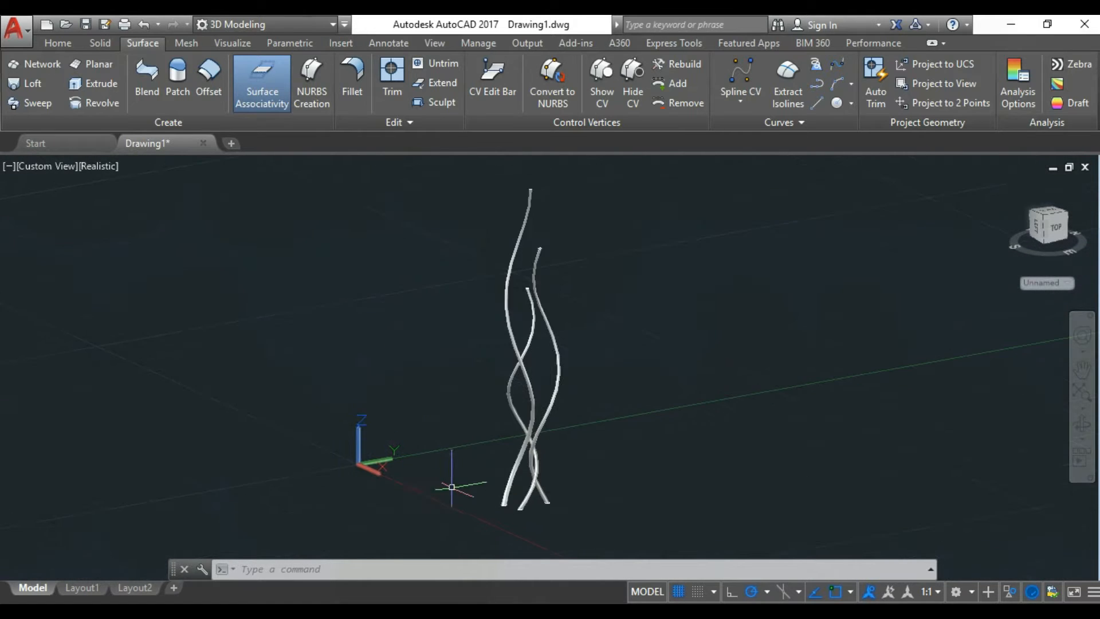
click(43, 166)
click(86, 278)
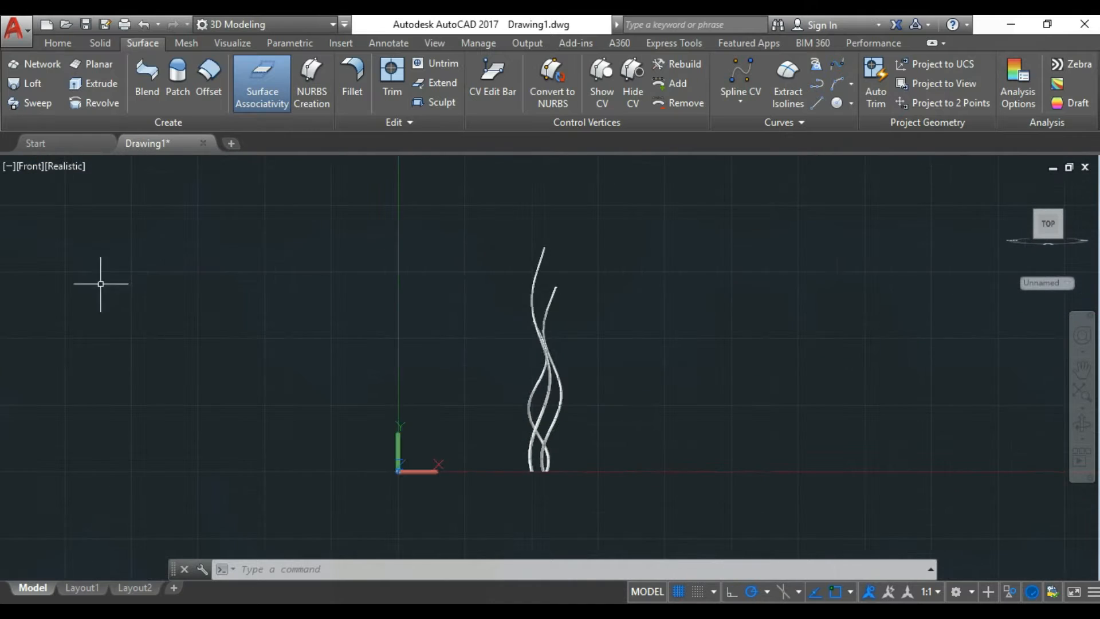
Step: Draw a short vertical line beside and above the top of the tallest tube
click(54, 45)
click(280, 83)
scroll(509, 229, up, 2)
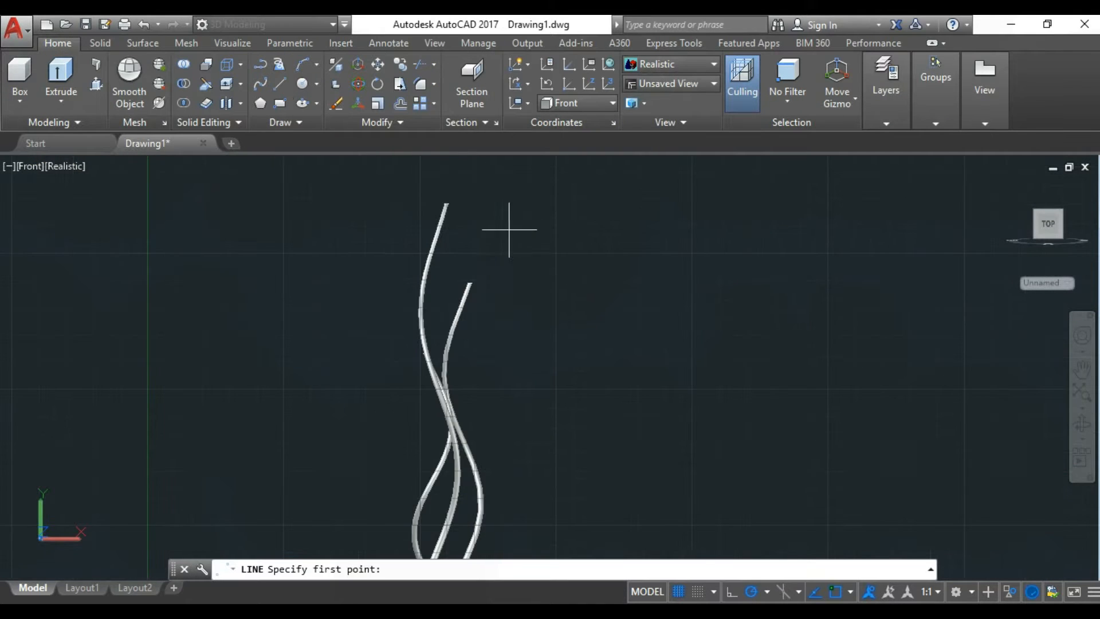
scroll(522, 263, down, 2)
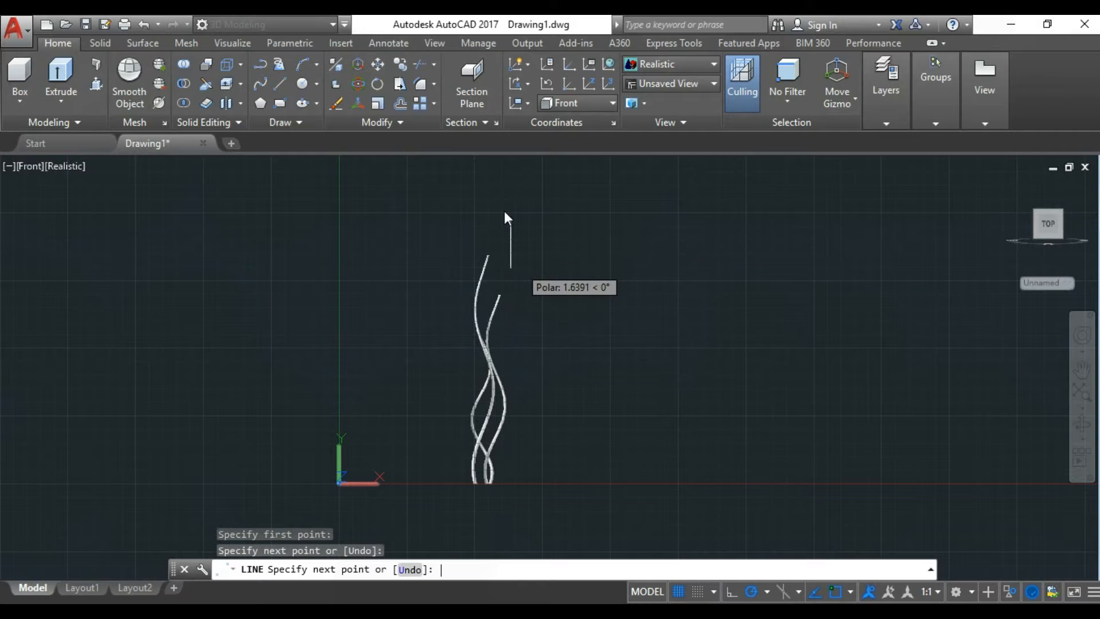
key(Return)
Step: Move the vertical line horizontally about 9 units to the right, away from the tubes
scroll(506, 239, up, 4)
click(519, 255)
text(M)
key(Return)
click(620, 377)
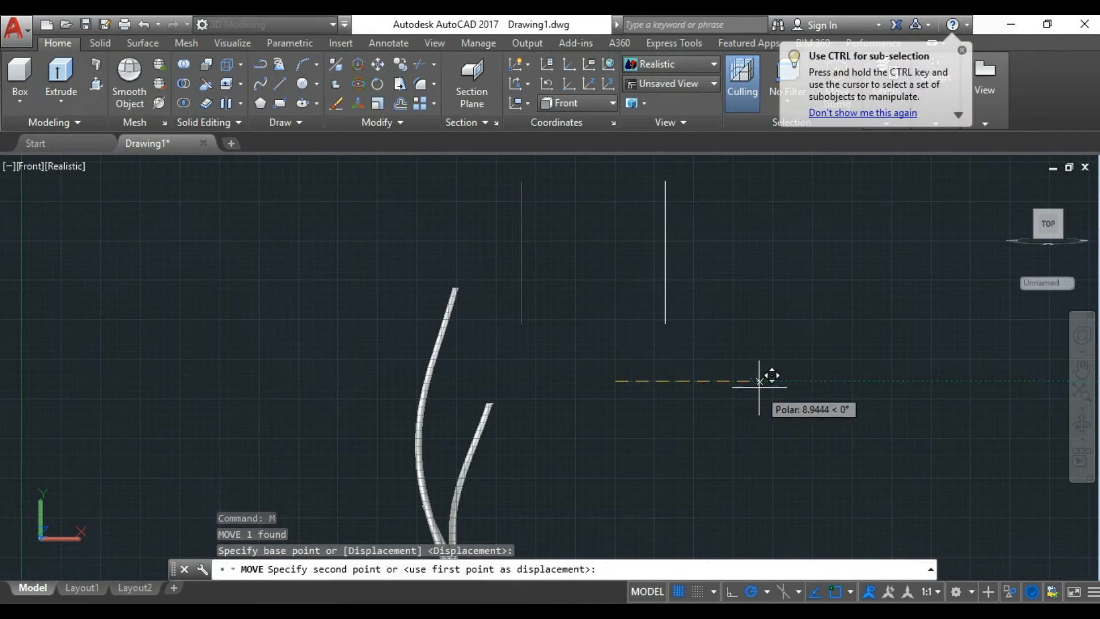
click(769, 376)
Step: Draw a spline from the vertical line's top end, bulging out to the left and curving down to about the line's bottom level
click(263, 86)
click(670, 181)
scroll(670, 180, up, 3)
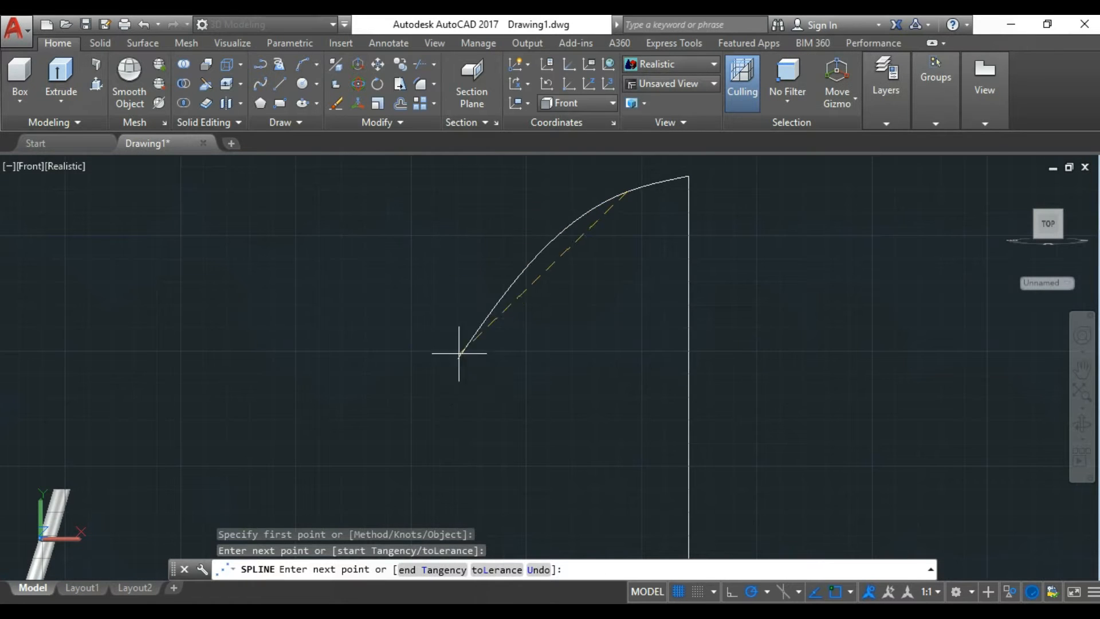
scroll(471, 379, down, 4)
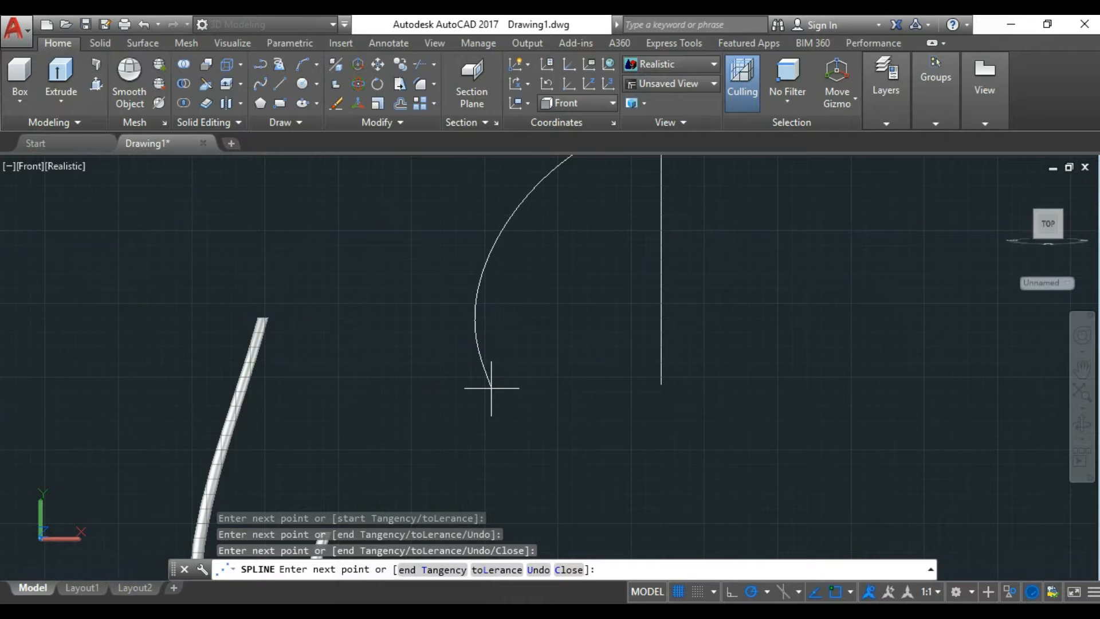
key(Return)
Step: Raise the spline's fit point nearest its top end by about 0.17 units and erase the vertical guide line
scroll(595, 380, down, 4)
click(621, 399)
scroll(653, 402, up, 3)
click(592, 395)
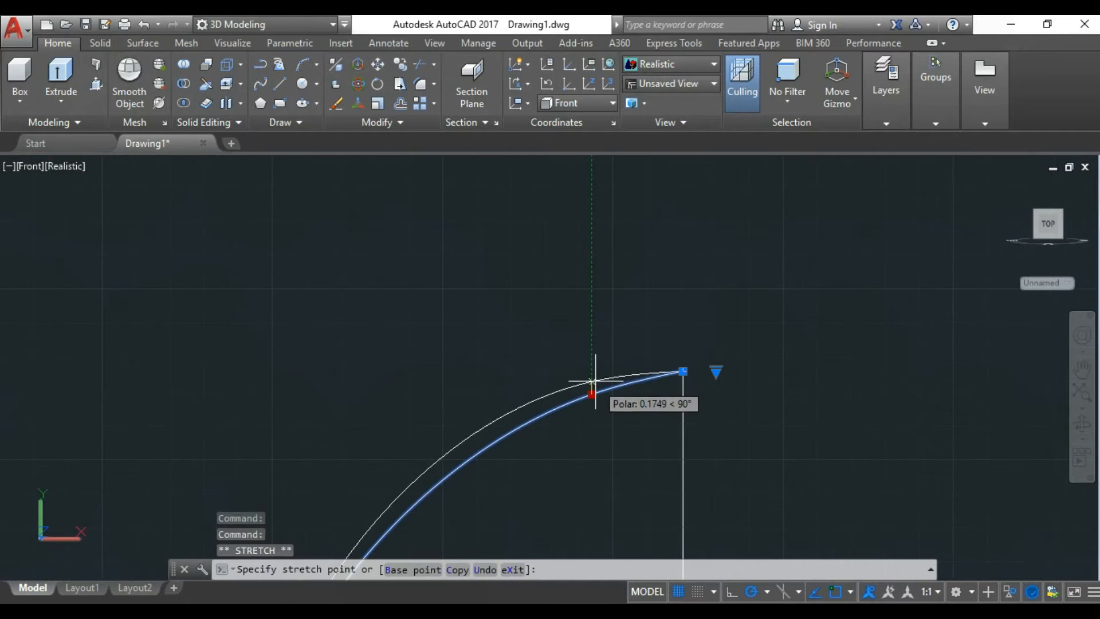
scroll(594, 381, down, 3)
key(Escape)
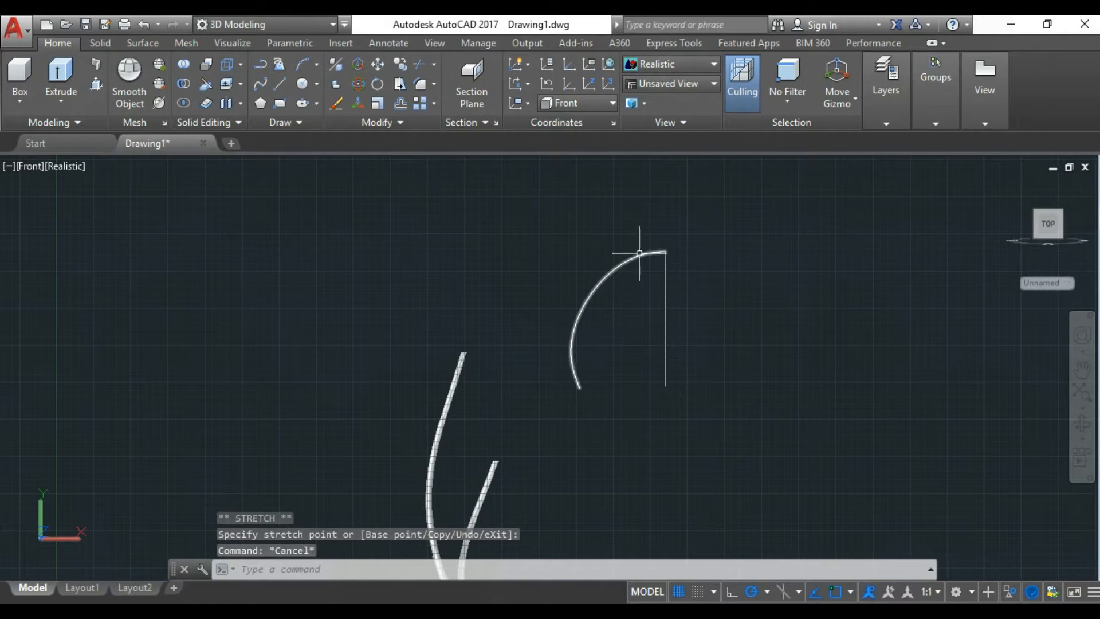
scroll(673, 301, up, 1)
key(Delete)
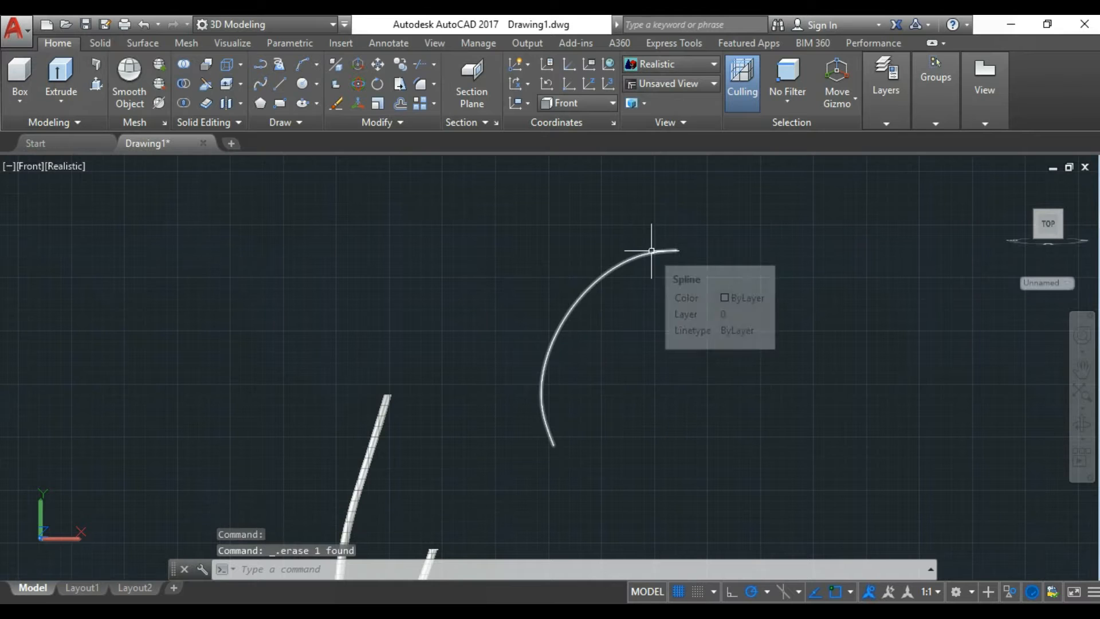
Step: Reshape the spline by adjusting its upper fit point and moving its bottom end about 0.44 units to the left
click(659, 251)
scroll(554, 361, down, 1)
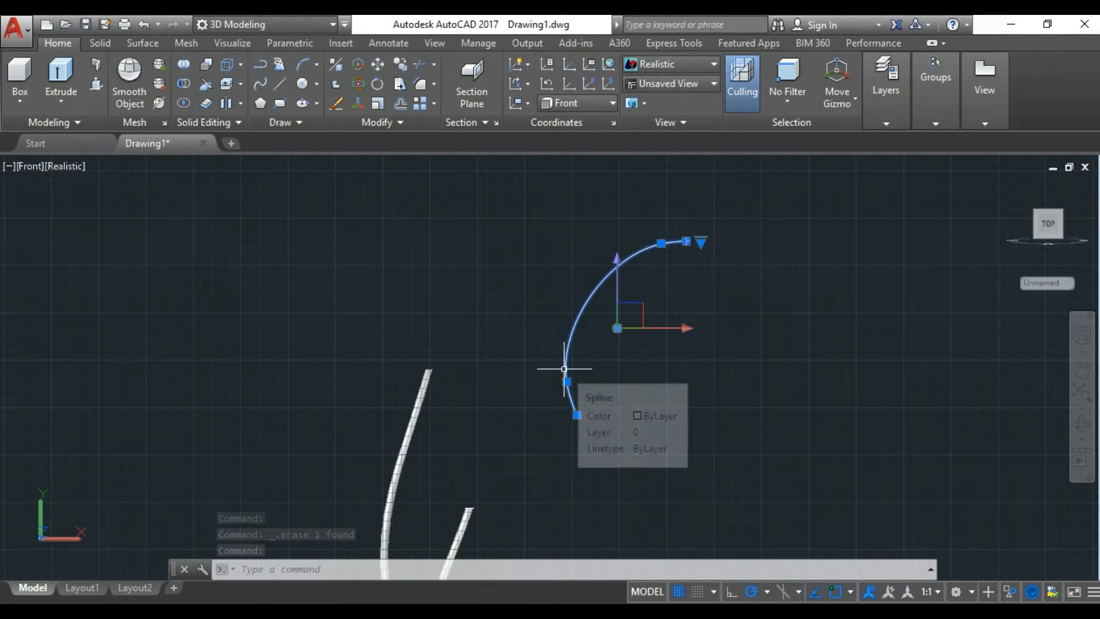
scroll(659, 240, up, 3)
click(678, 230)
scroll(737, 222, up, 3)
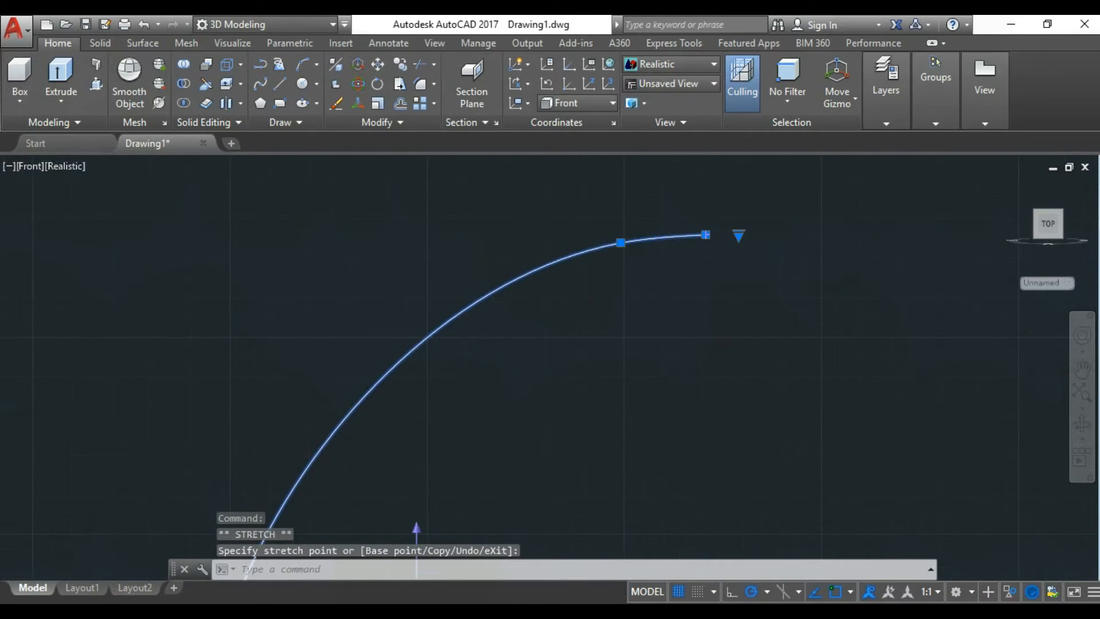
scroll(614, 432, up, 3)
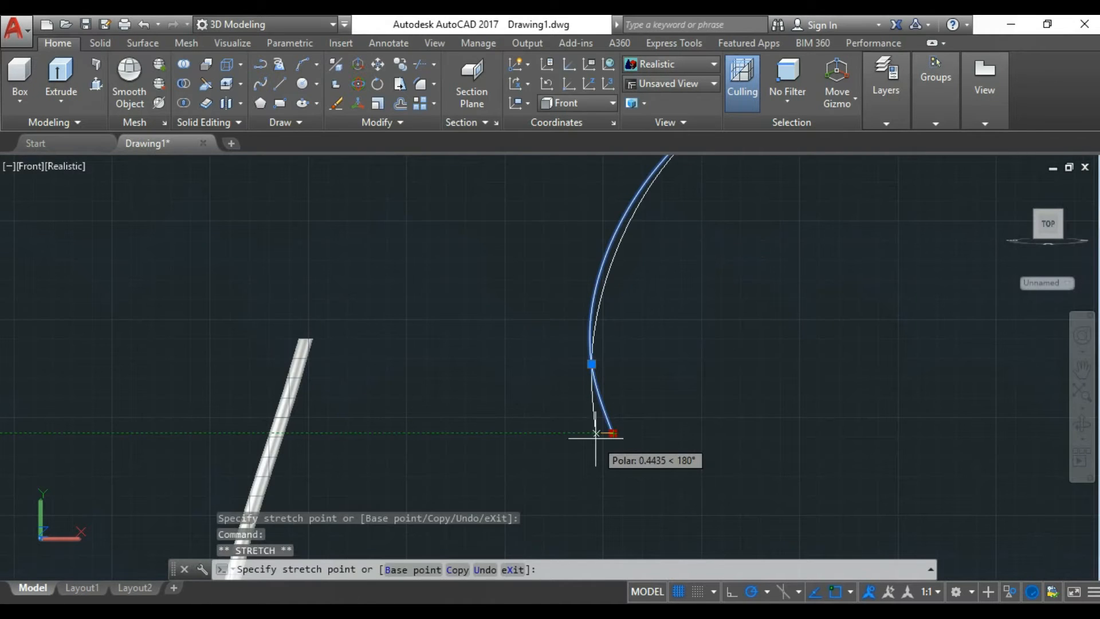
scroll(589, 442, down, 3)
key(Escape)
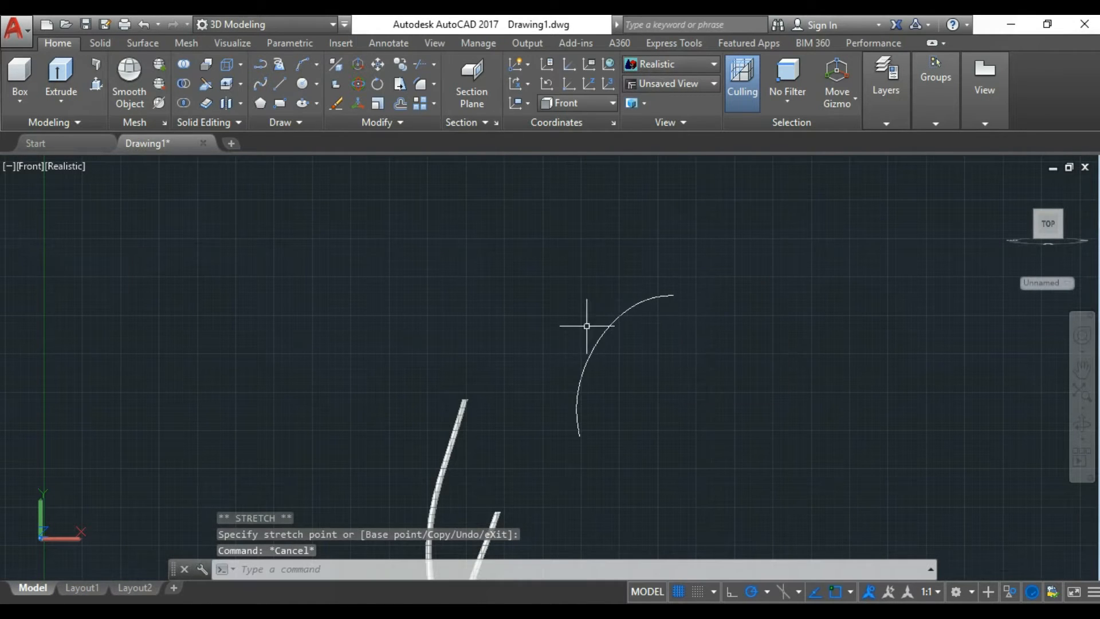
Step: Revolve the spline 360 degrees about a vertical axis through its top end to form a dome surface
text(rev)
key(Return)
click(600, 315)
key(Return)
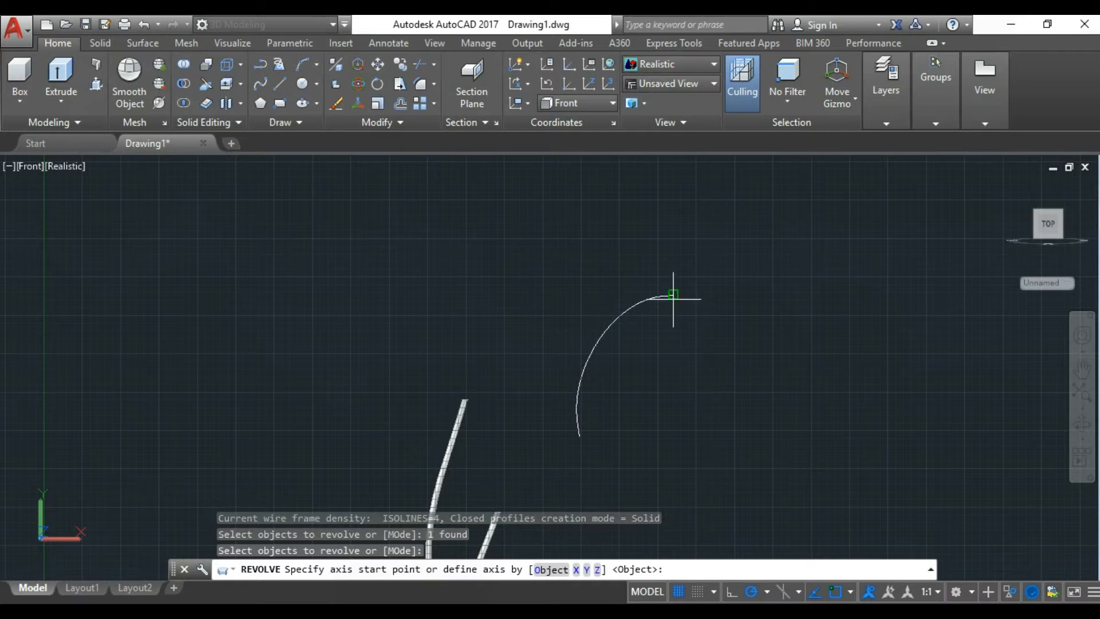
click(665, 422)
click(668, 206)
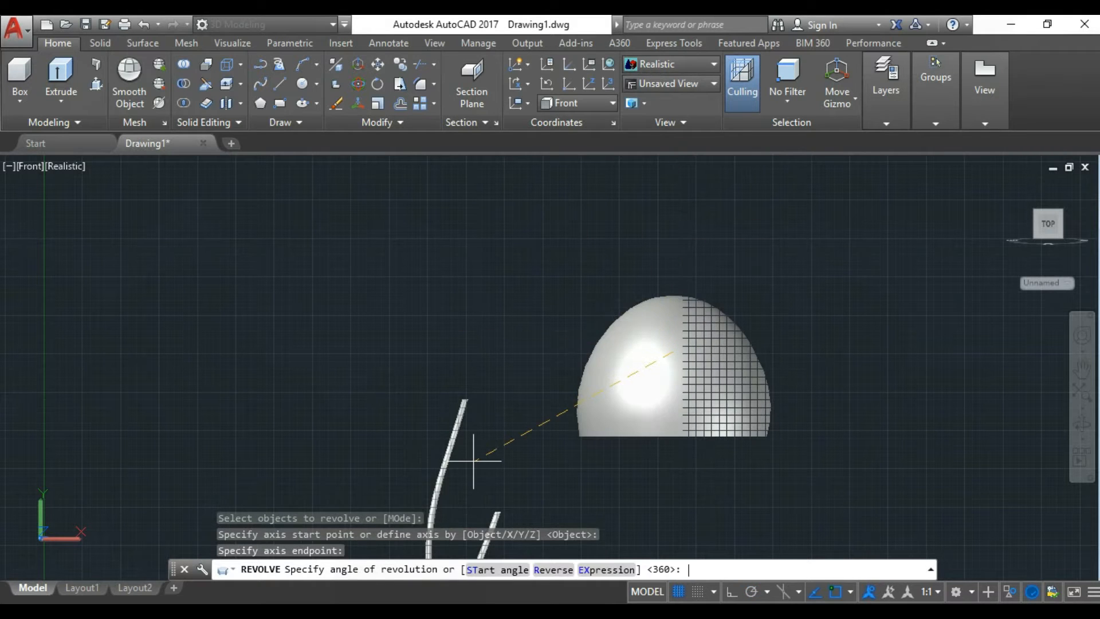
text(360)
key(Return)
Step: Thicken the revolved dome surface by 0.5 units
click(1082, 425)
drag(819, 367, 750, 355)
shift+middle_drag(814, 371, 820, 392)
scroll(831, 378, up, 1)
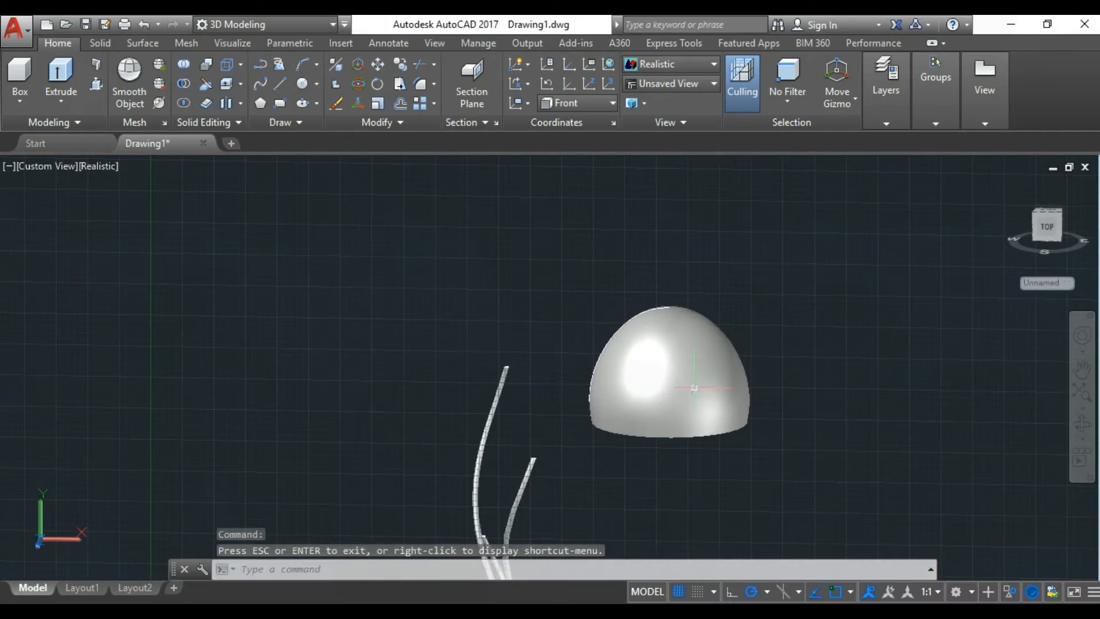
click(702, 388)
scroll(826, 375, up, 2)
scroll(524, 332, down, 3)
scroll(584, 341, up, 4)
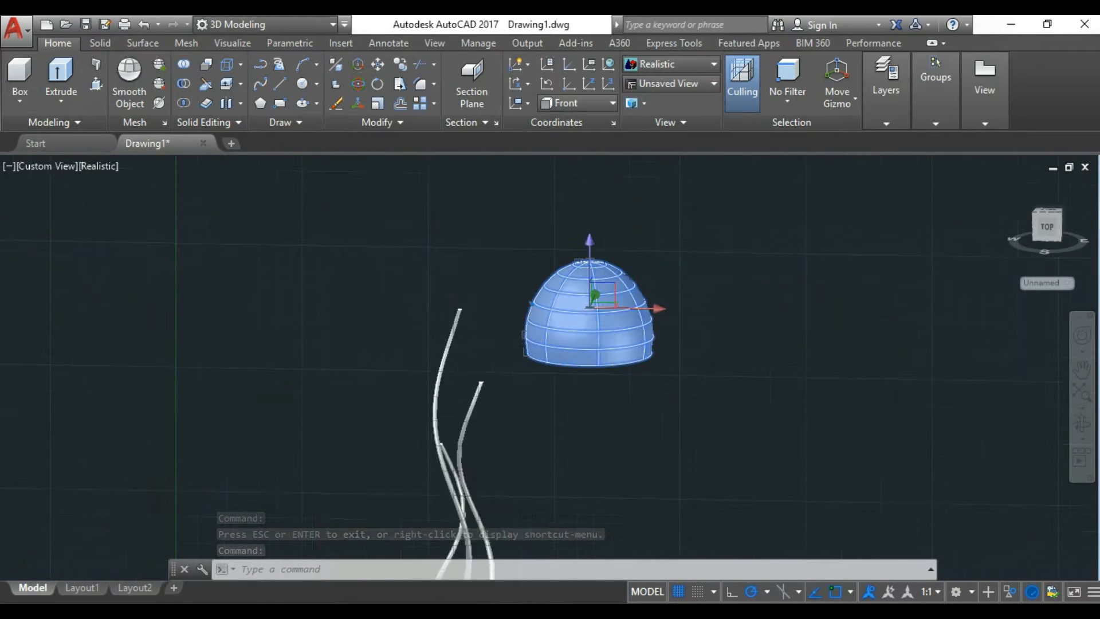
click(101, 44)
click(74, 45)
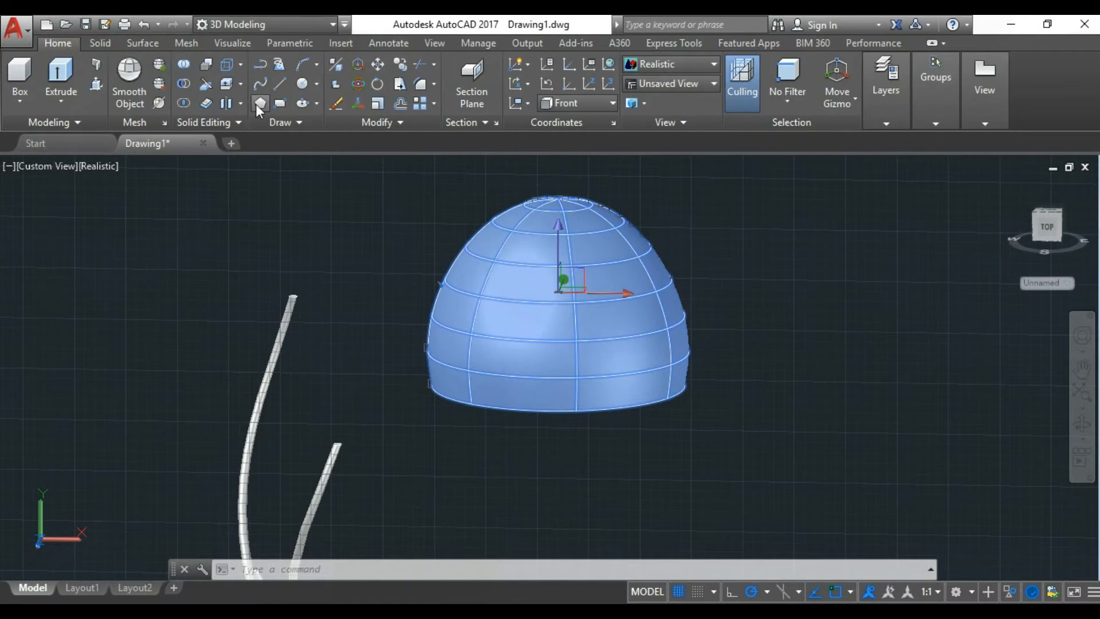
shift+middle_drag(701, 327, 690, 206)
scroll(690, 207, up, 2)
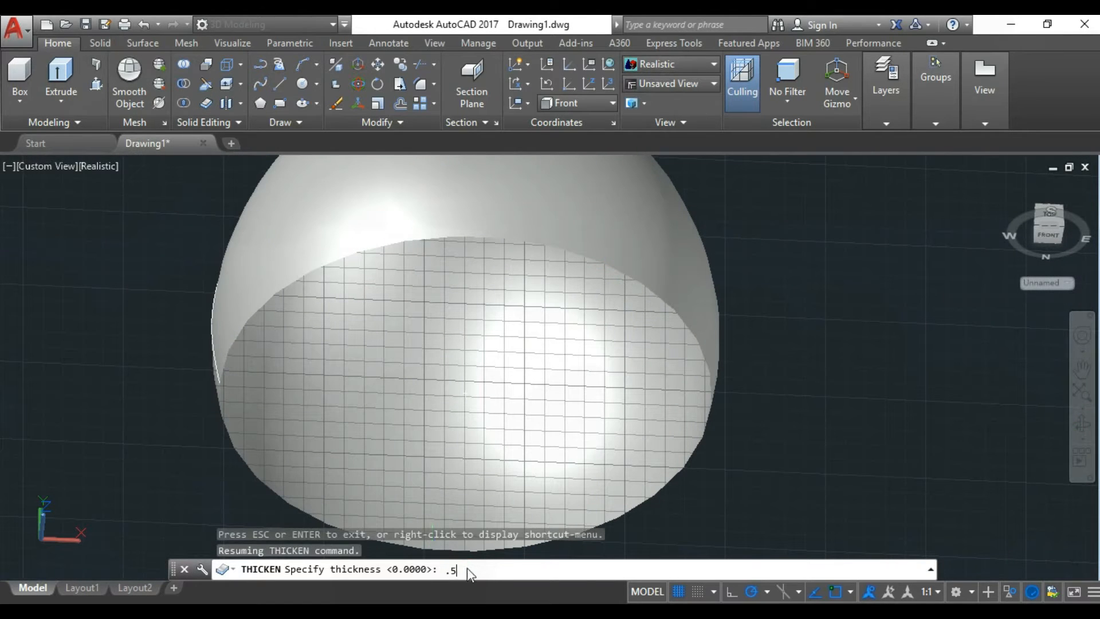
key(Return)
Step: Begin an edge fillet on the outer and inner rim edges of the dome's opening with a radius of 0.2
scroll(567, 390, down, 4)
shift+middle_drag(568, 390, 659, 246)
scroll(659, 246, up, 3)
click(142, 42)
click(192, 44)
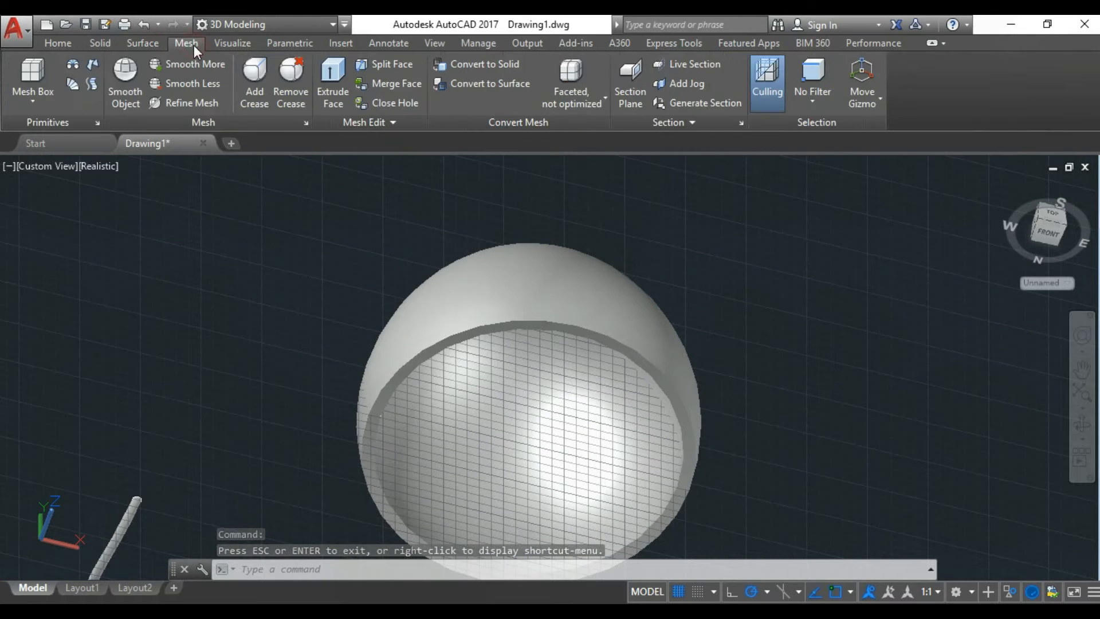
click(99, 43)
click(583, 77)
scroll(605, 373, up, 4)
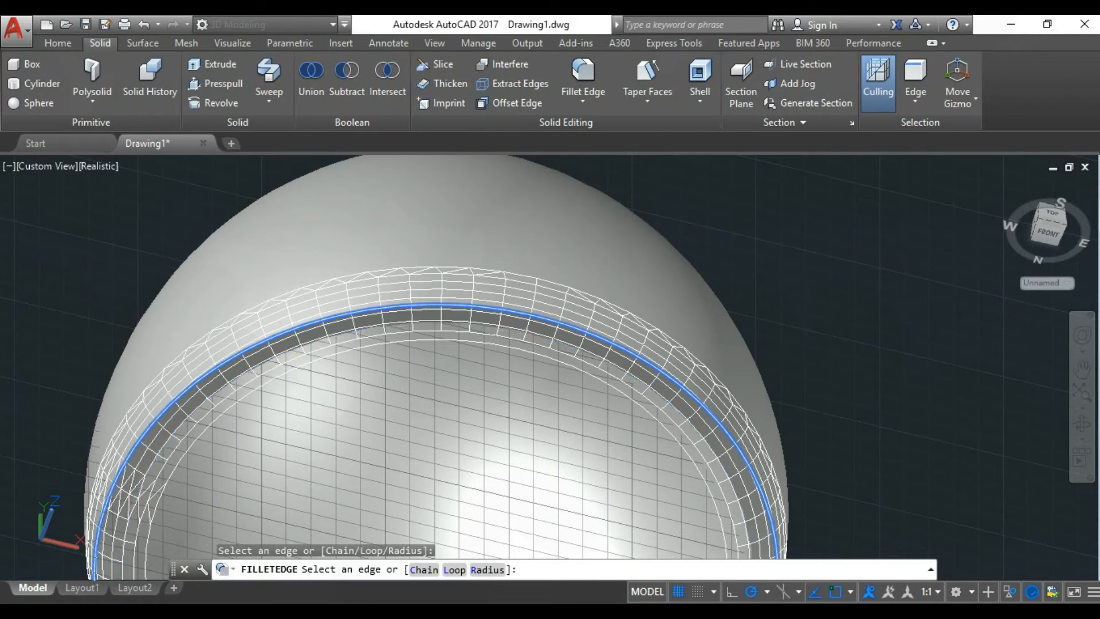
click(604, 360)
text(.2)
key(Return)
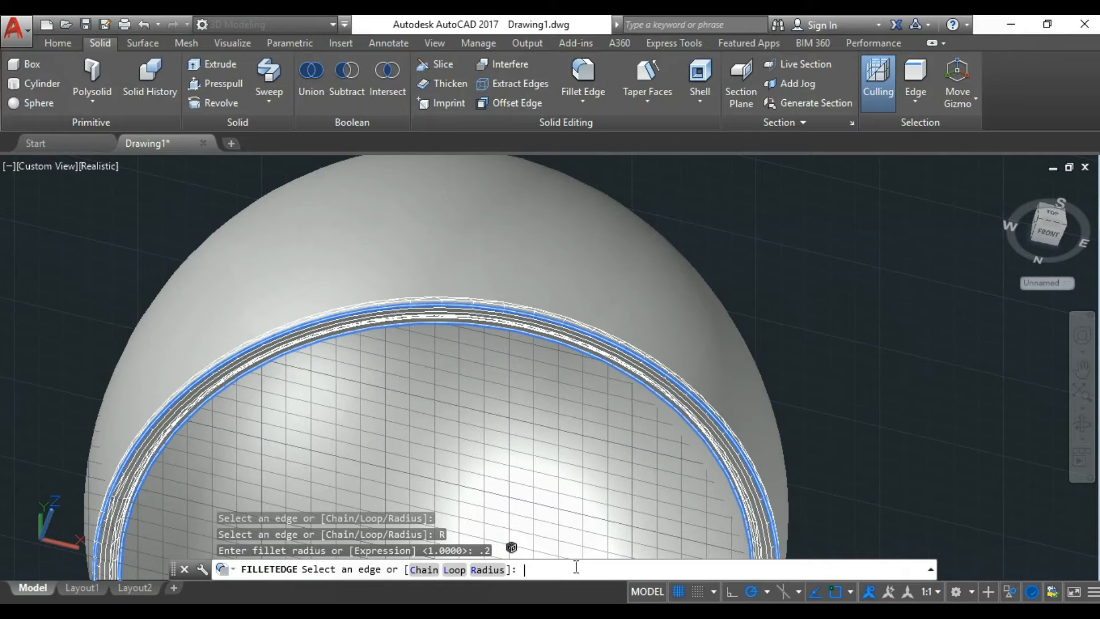
Step: Reduce the rim fillet radius to 0.1 and apply the fillet to both edges
scroll(625, 385, up, 4)
scroll(629, 288, up, 2)
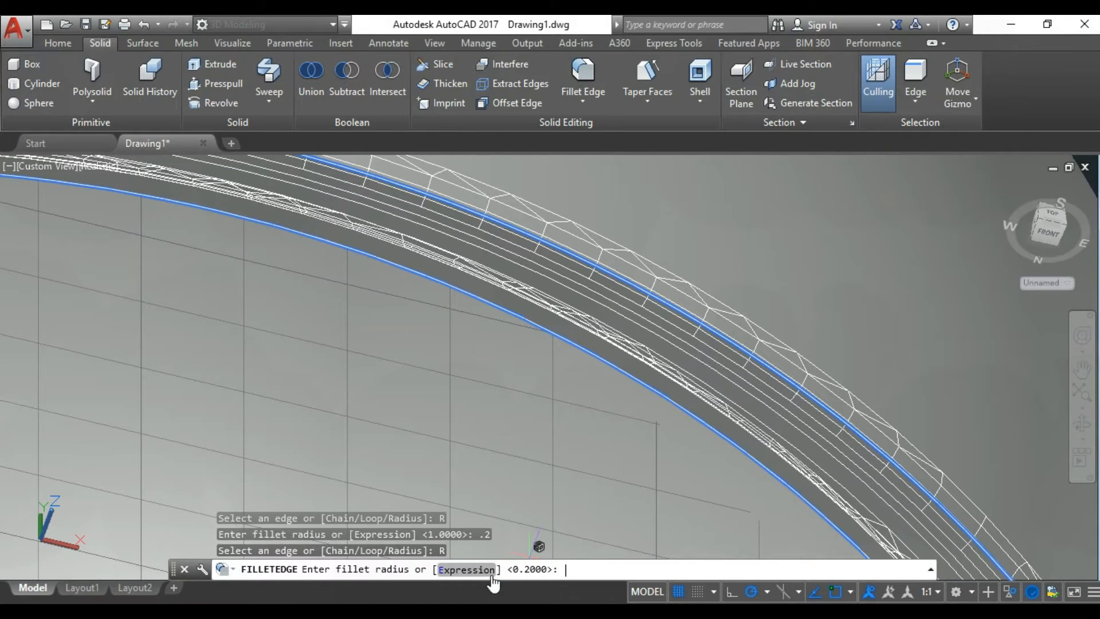
text(.1)
key(Return)
scroll(607, 441, down, 6)
key(Return)
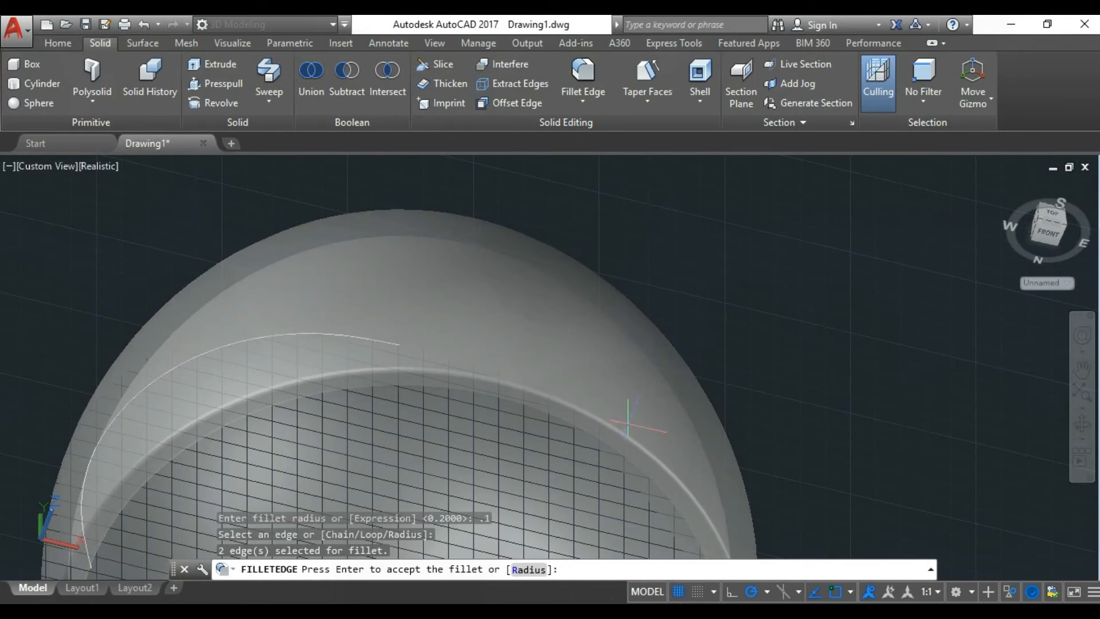
scroll(636, 401, down, 5)
key(Return)
Step: Move the dome horizontally away from the original spline and over the top of the helical tubes
click(1082, 425)
drag(533, 367, 627, 398)
scroll(627, 398, down, 4)
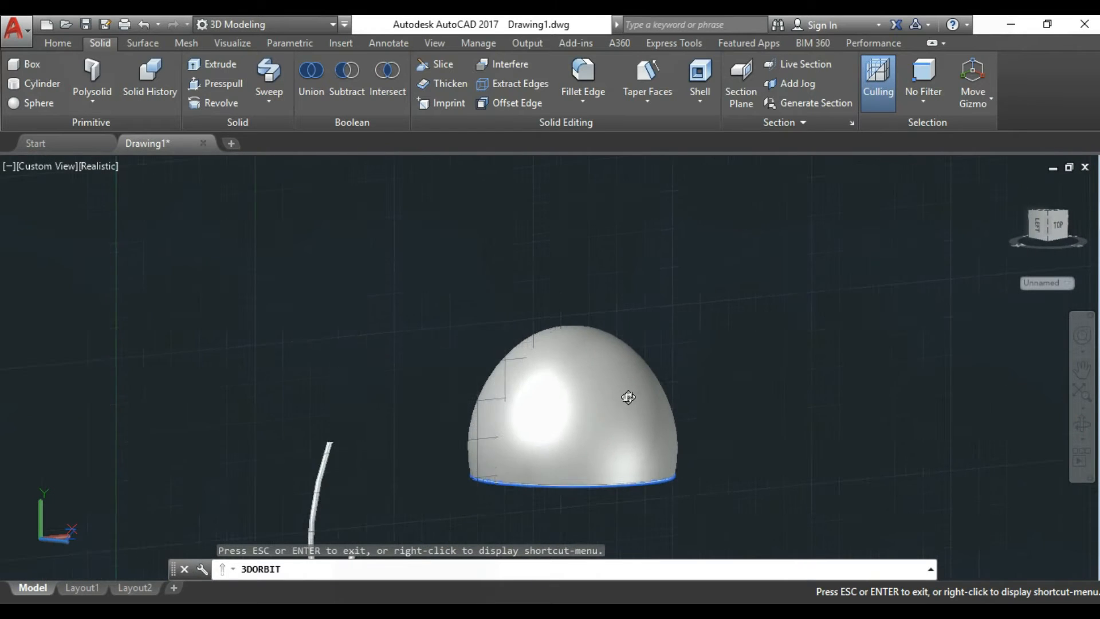
key(Escape)
key(Escape)
scroll(596, 481, up, 5)
click(596, 355)
scroll(631, 332, down, 5)
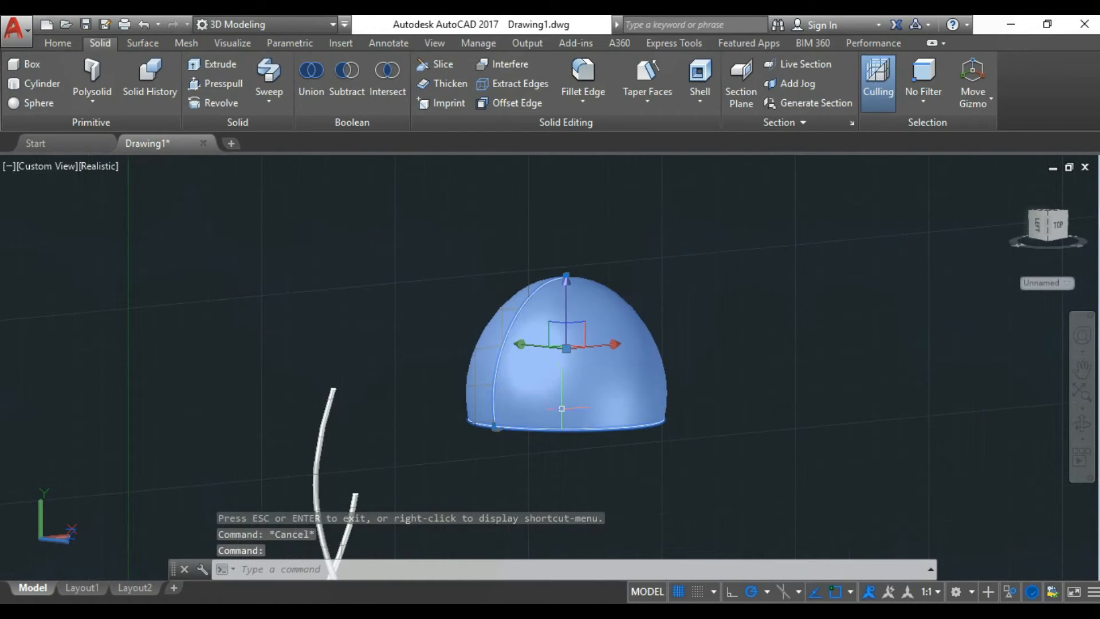
scroll(660, 308, up, 2)
scroll(479, 267, down, 4)
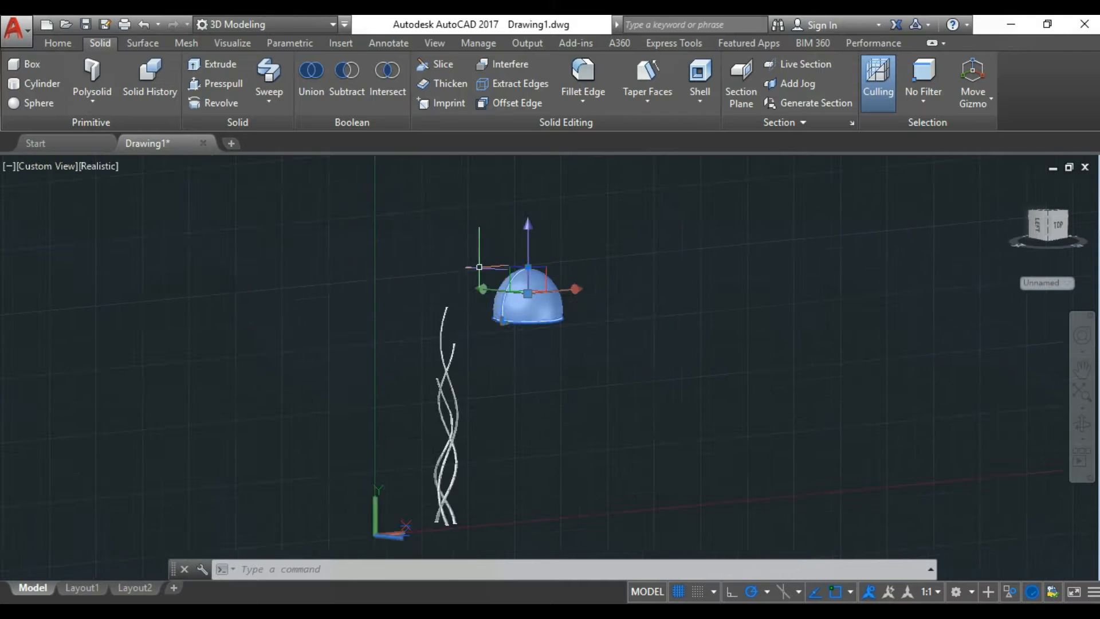
scroll(430, 267, up, 3)
click(630, 314)
click(477, 300)
click(547, 302)
click(455, 317)
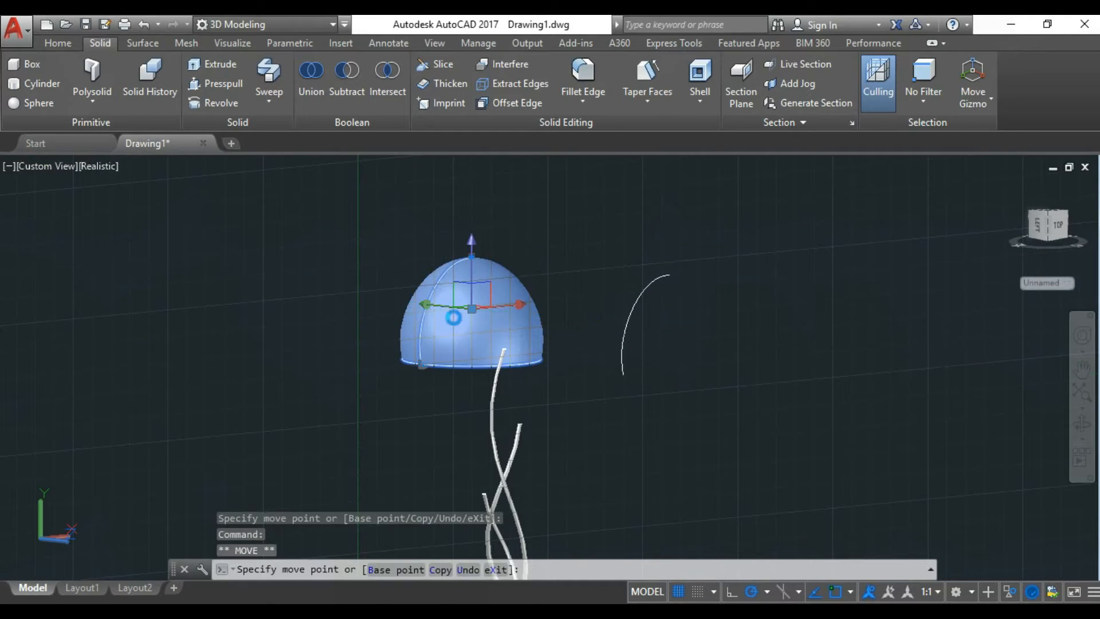
click(449, 306)
click(514, 315)
key(Escape)
Step: Erase the leftover spline profile beside the dome and switch to the front view
click(663, 277)
scroll(644, 418, up, 2)
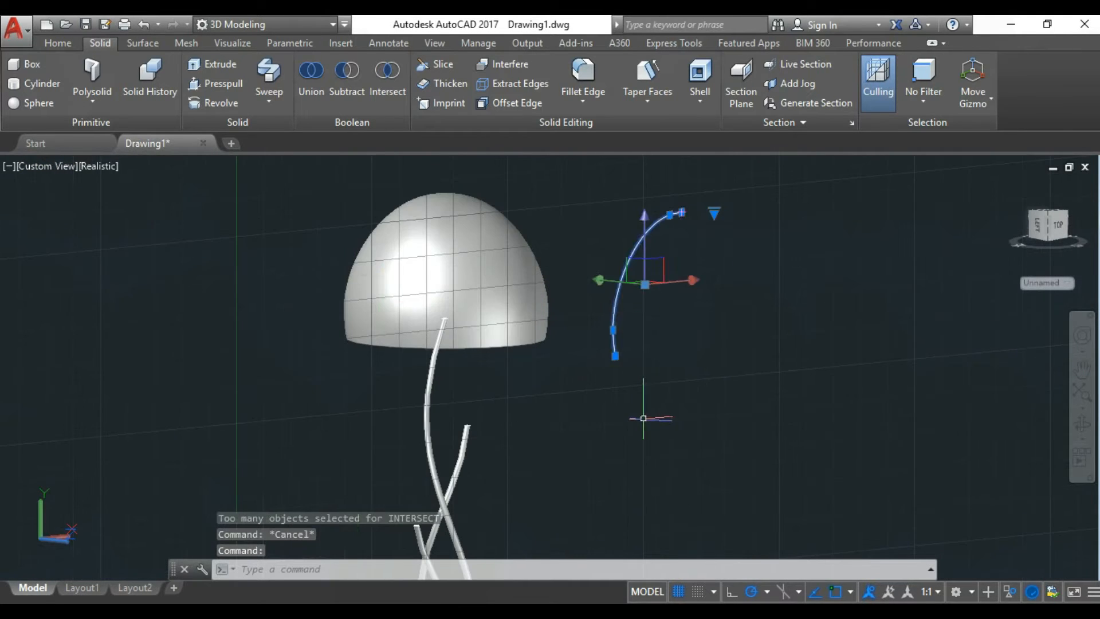
click(43, 166)
click(64, 254)
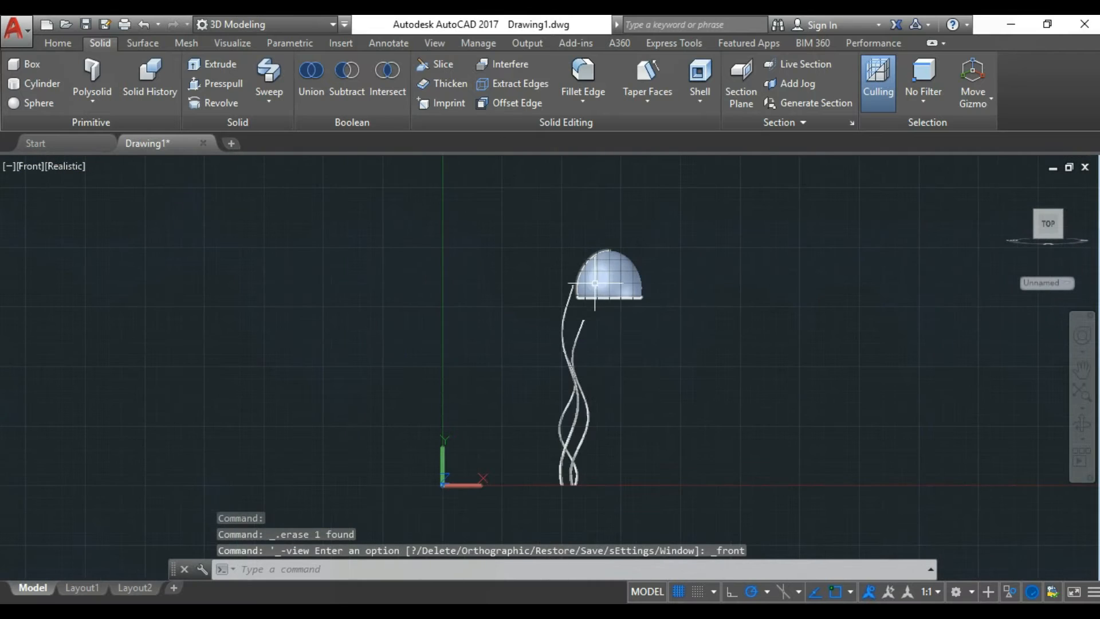
Step: Rotate the dome clockwise in the front view so that its opening is tilted
text(ro)
key(Return)
click(618, 298)
key(Return)
click(652, 348)
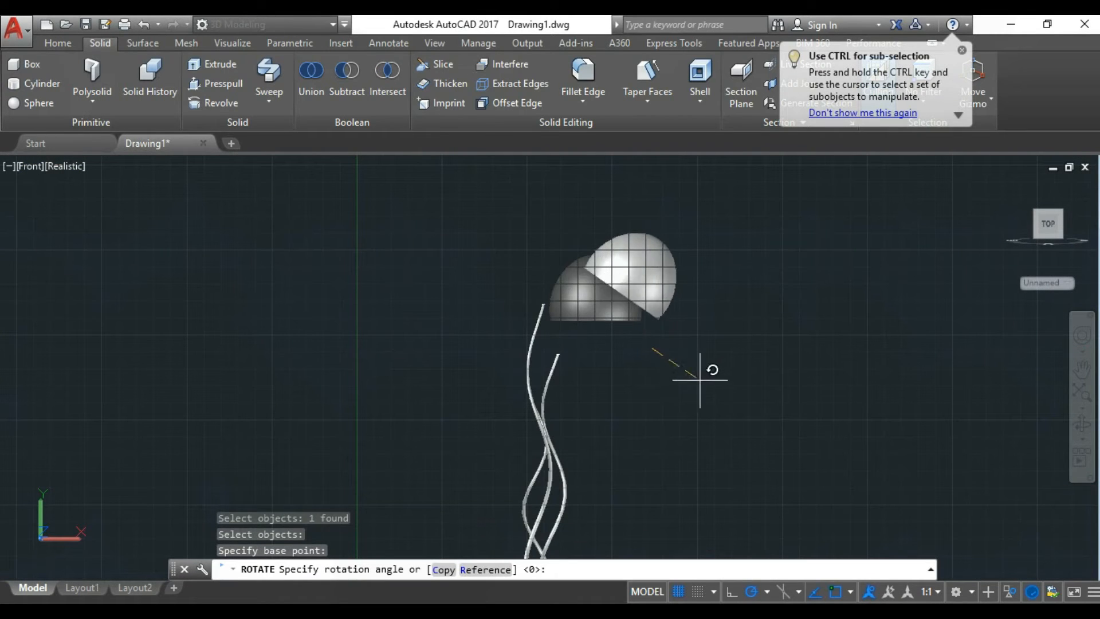
click(699, 379)
Step: Move the dome horizontally and vertically in the front view to align it with the top of the tallest tube
click(680, 278)
click(544, 305)
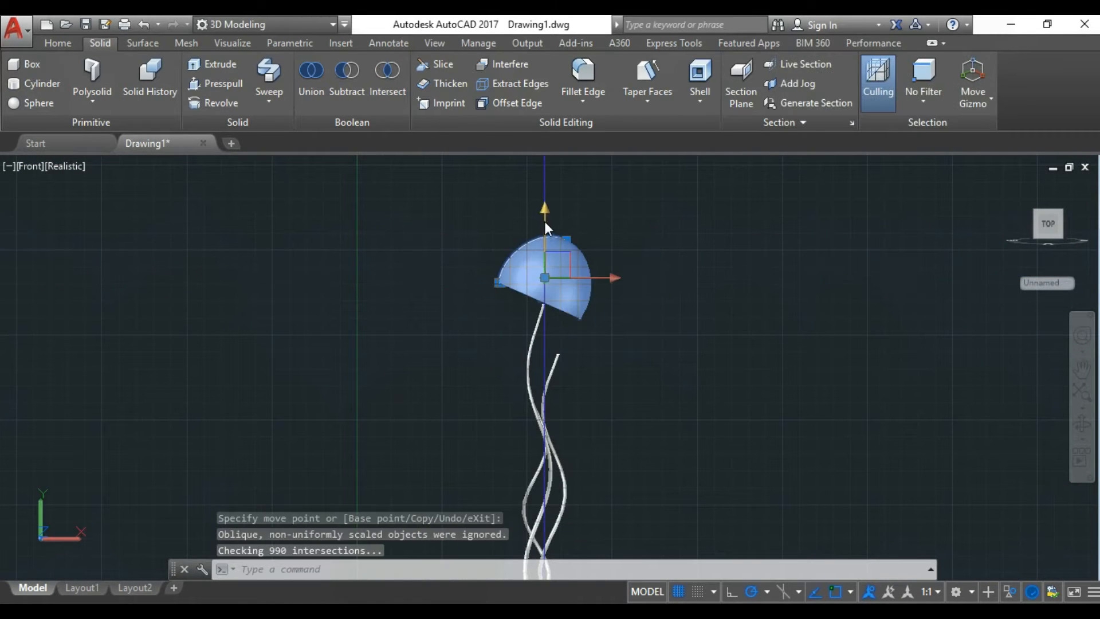
click(545, 216)
click(544, 305)
key(Escape)
Step: In the left view, move the dome horizontally to centre it over the top of the tallest tube
click(1082, 424)
drag(516, 357, 751, 393)
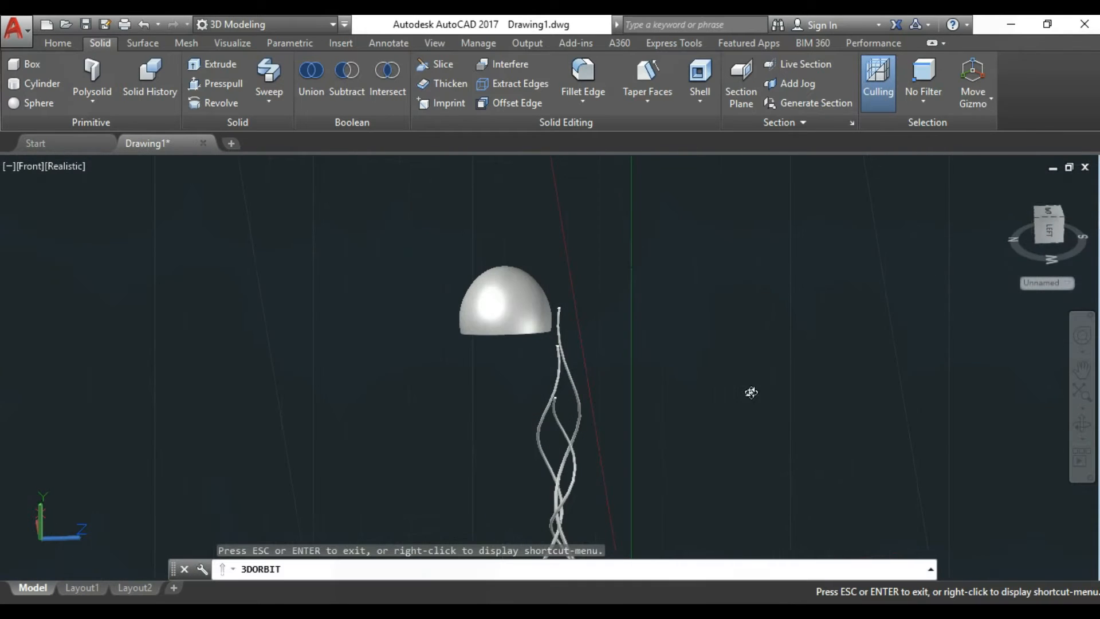
key(Escape)
click(47, 170)
click(80, 237)
click(535, 231)
scroll(535, 229, up, 3)
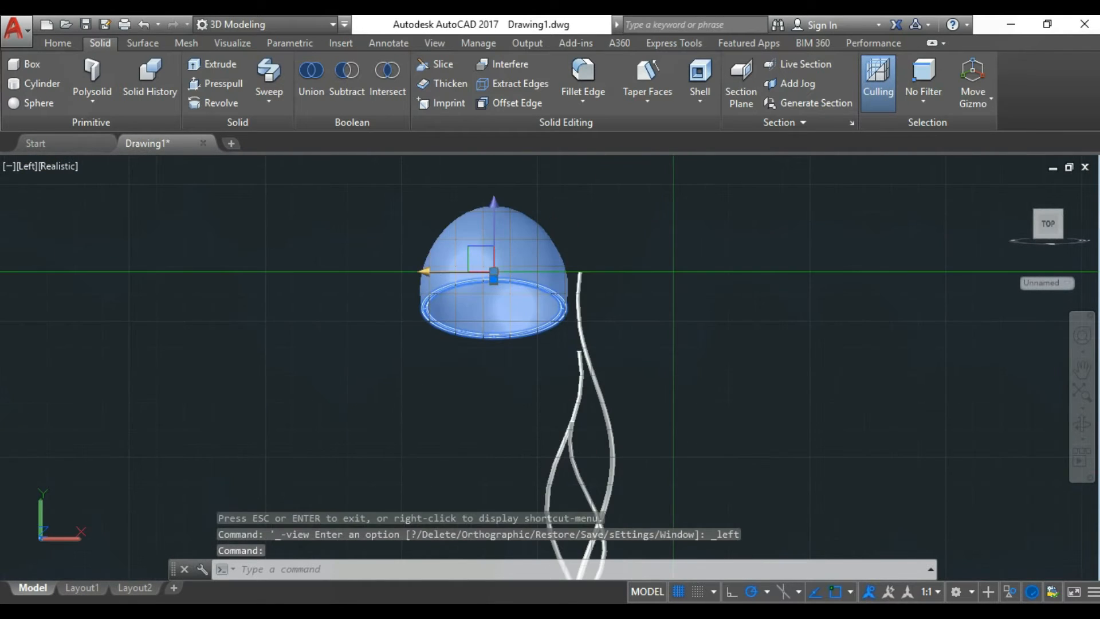
click(447, 271)
scroll(611, 298, up, 3)
click(553, 278)
key(Escape)
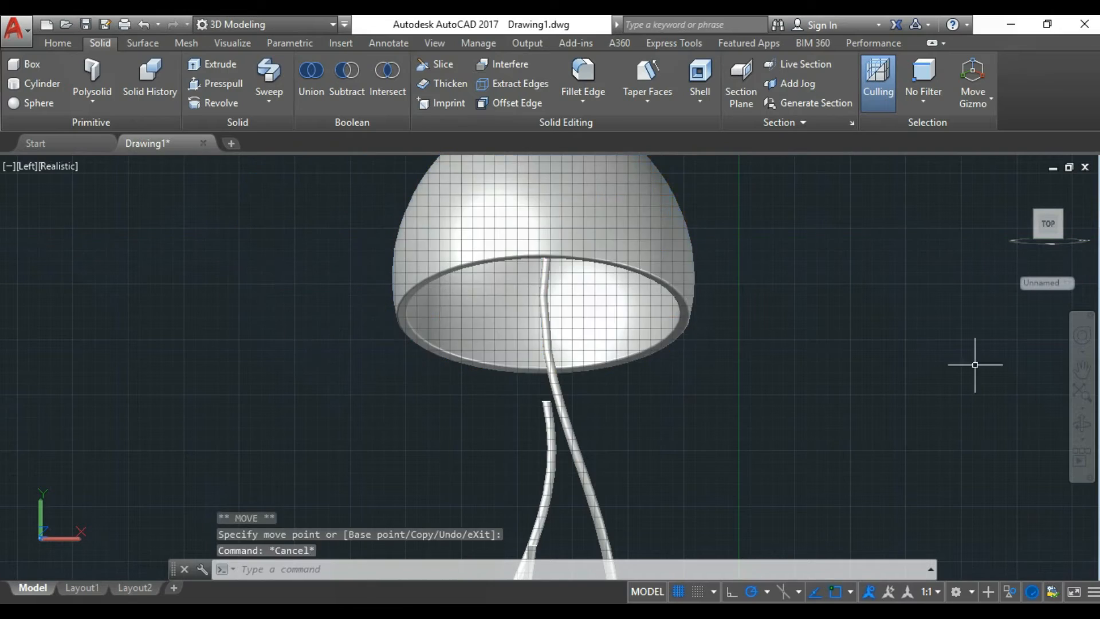
Step: Move the dome from the apex end of its inner seam edge to the tip of the tallest tube
click(1082, 424)
drag(497, 330, 615, 301)
key(Escape)
click(559, 246)
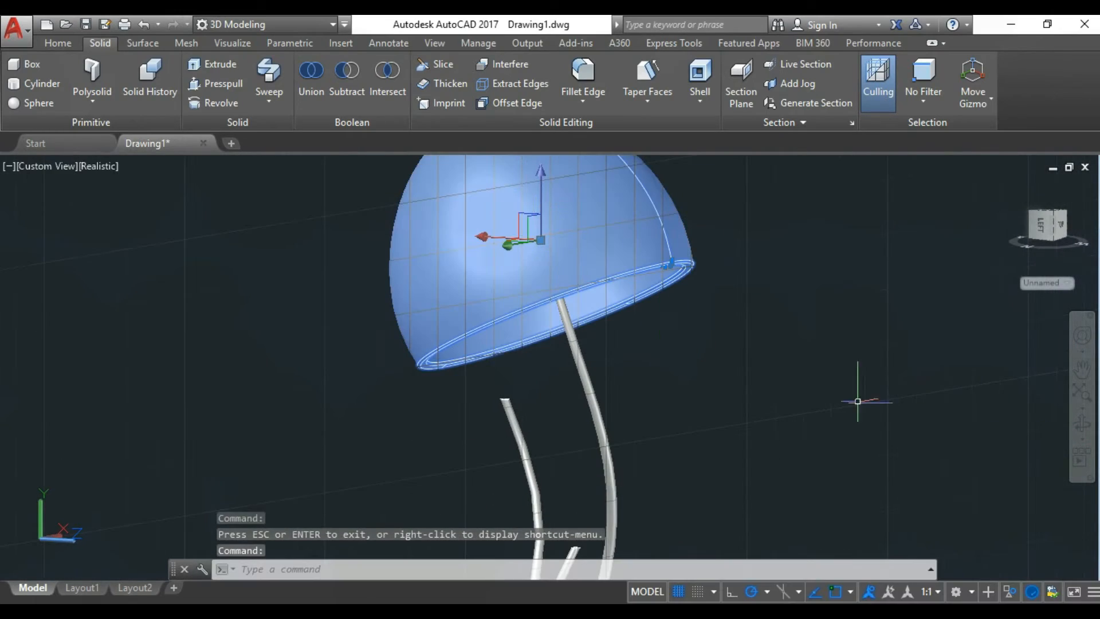
click(1082, 425)
drag(568, 329, 527, 230)
key(Escape)
scroll(528, 227, up, 4)
key(Escape)
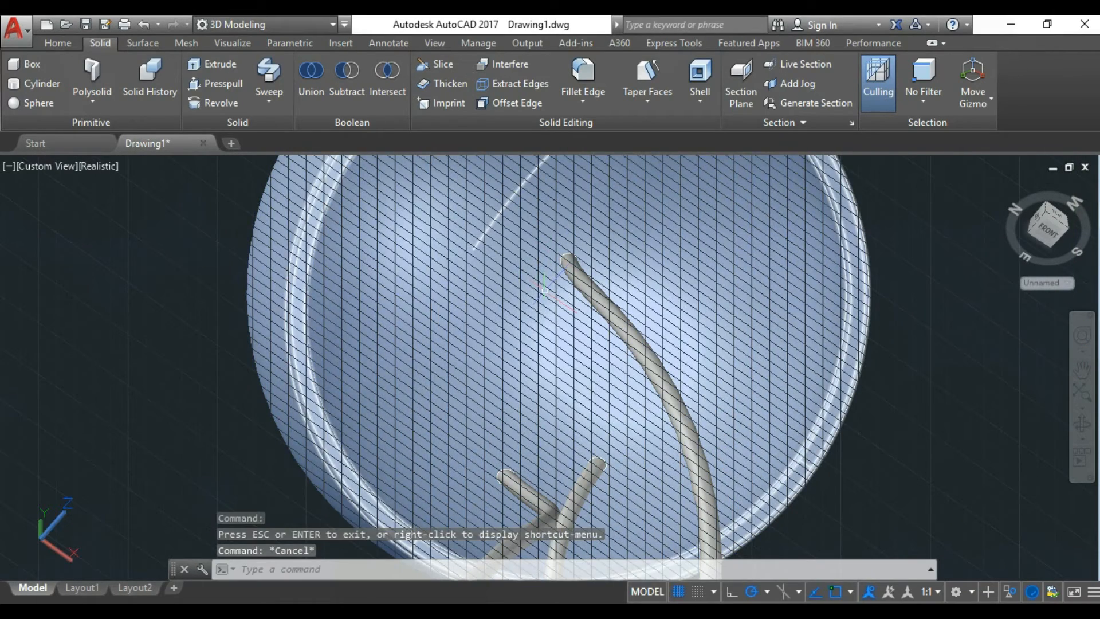
text(m)
key(Return)
click(544, 291)
key(Return)
scroll(542, 321, down, 5)
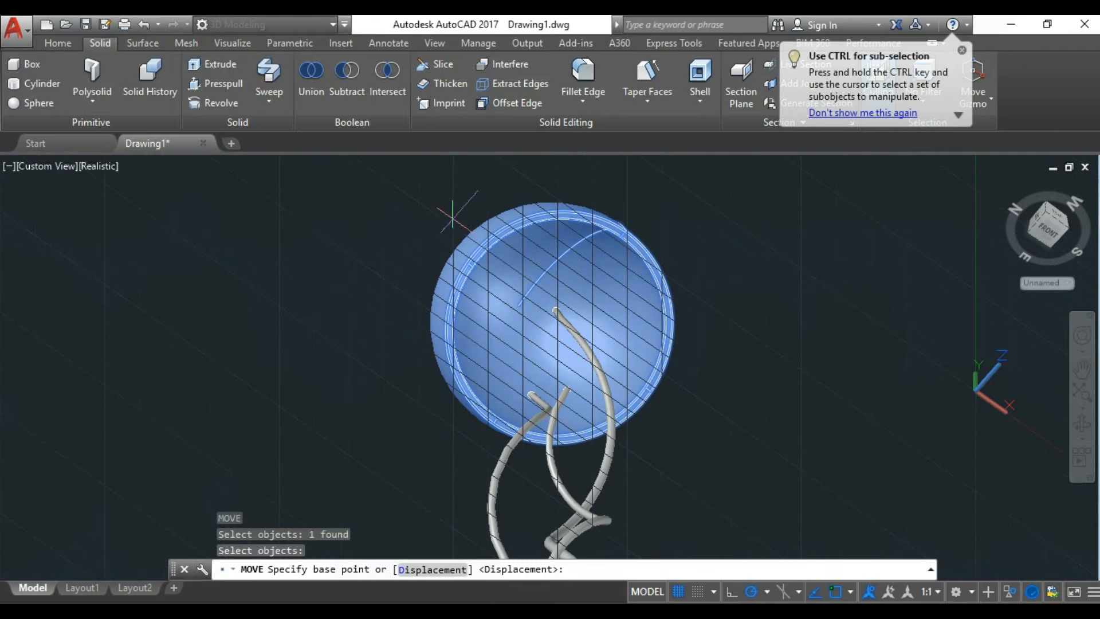
click(520, 305)
click(555, 310)
click(1082, 424)
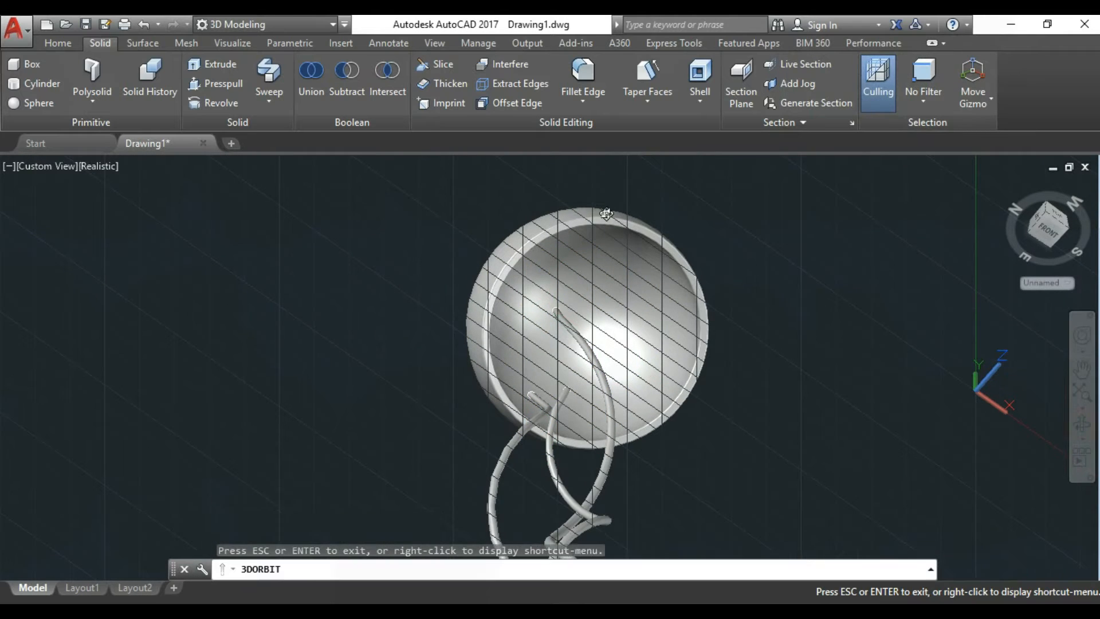
drag(607, 217, 649, 378)
key(Escape)
click(607, 228)
scroll(607, 226, up, 6)
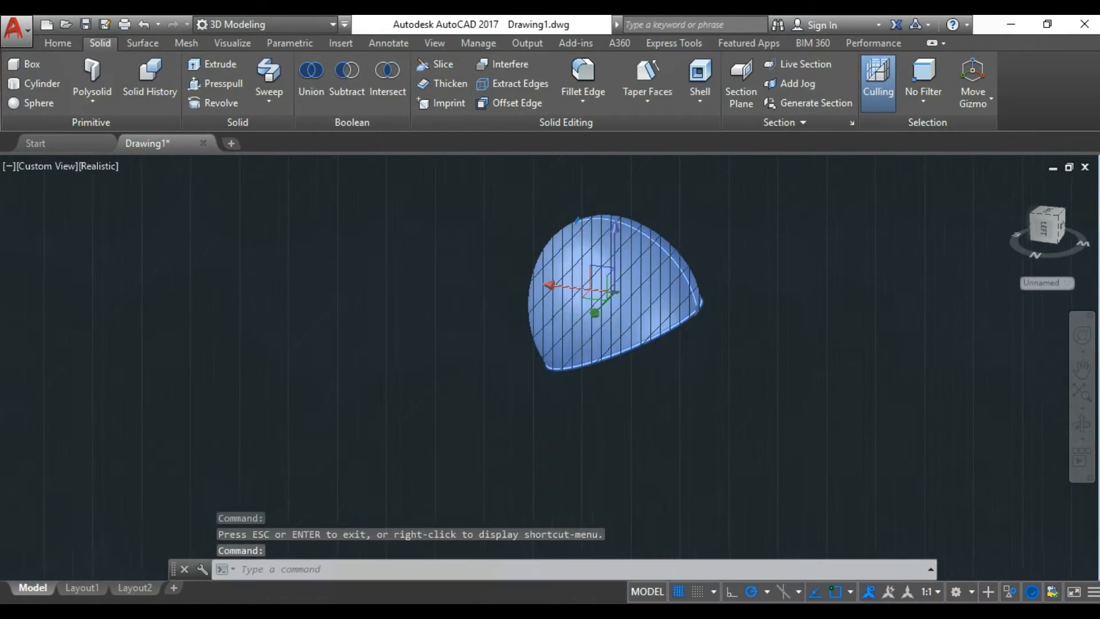
text(m)
key(Return)
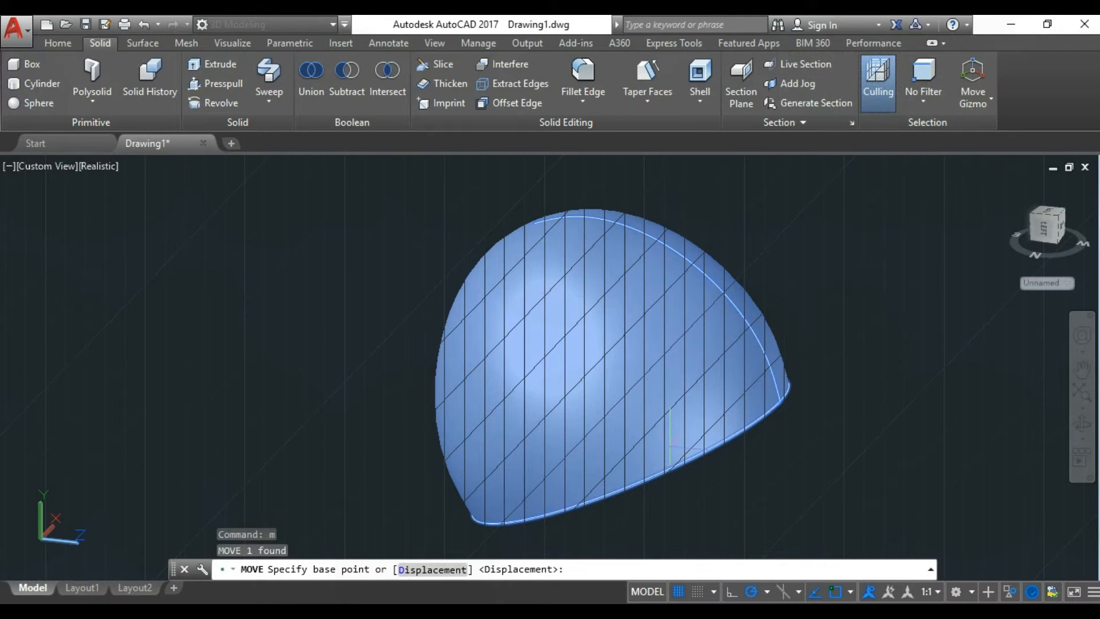
shift+middle_drag(533, 224, 484, 228)
key(Escape)
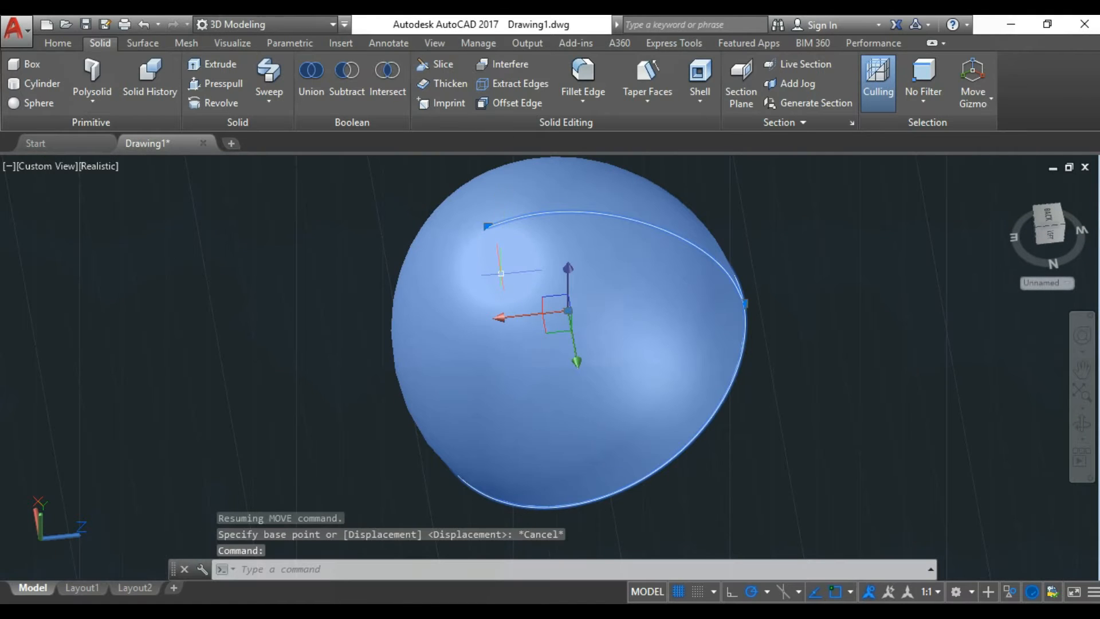
key(Return)
key(ctrl+1)
key(Escape)
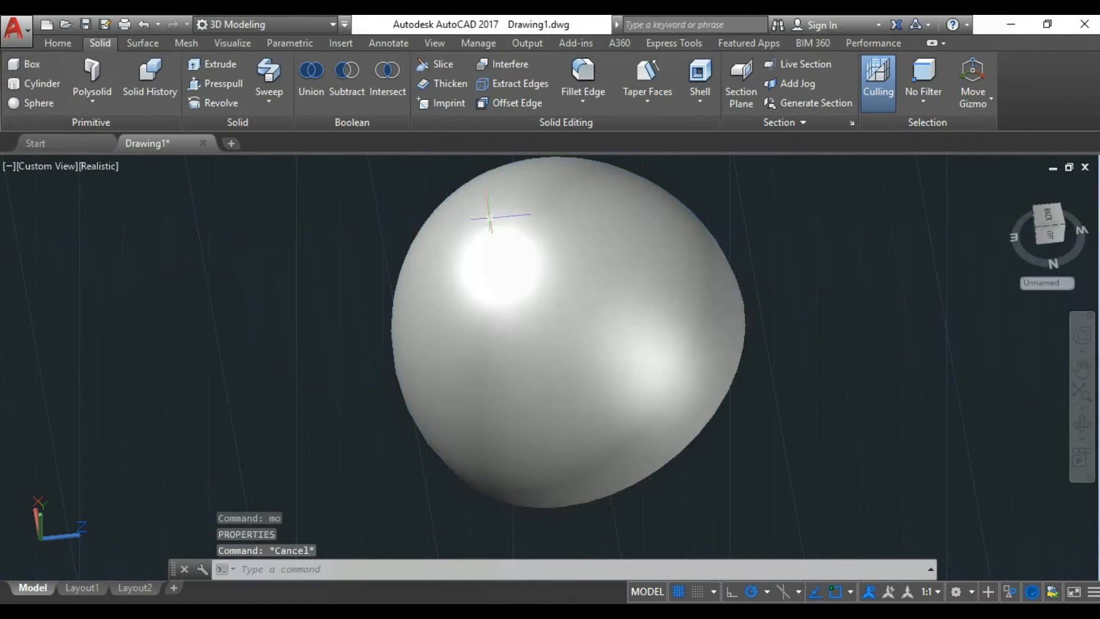
Step: Try to move the dome freehand in the tilted custom view to seat it on the tallest tube
text(m)
key(Return)
click(535, 202)
key(Return)
click(486, 241)
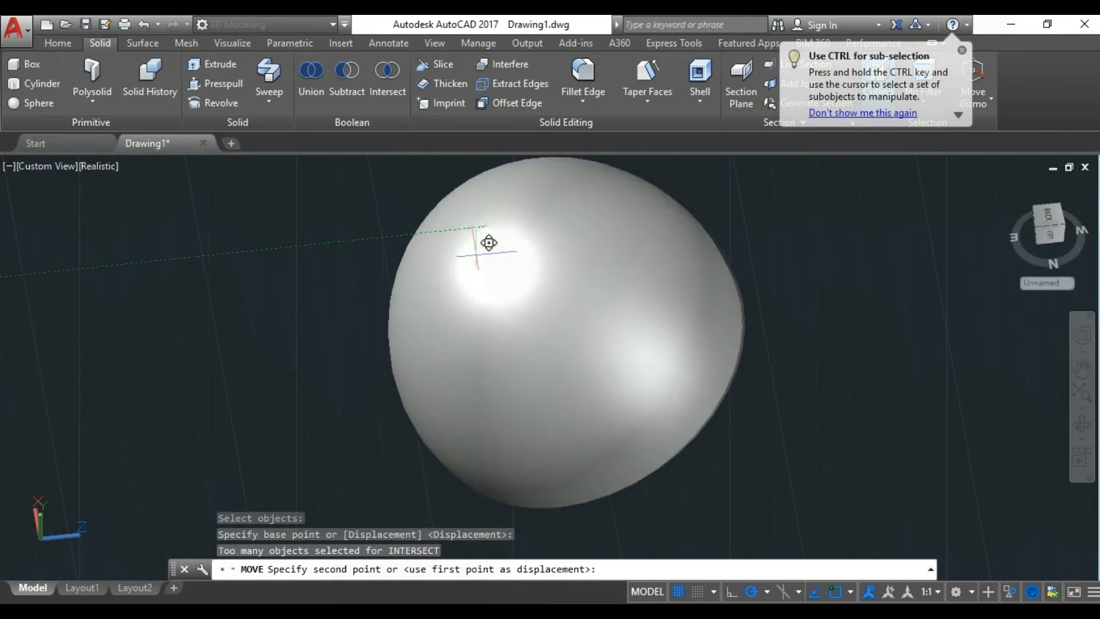
scroll(467, 367, up, 9)
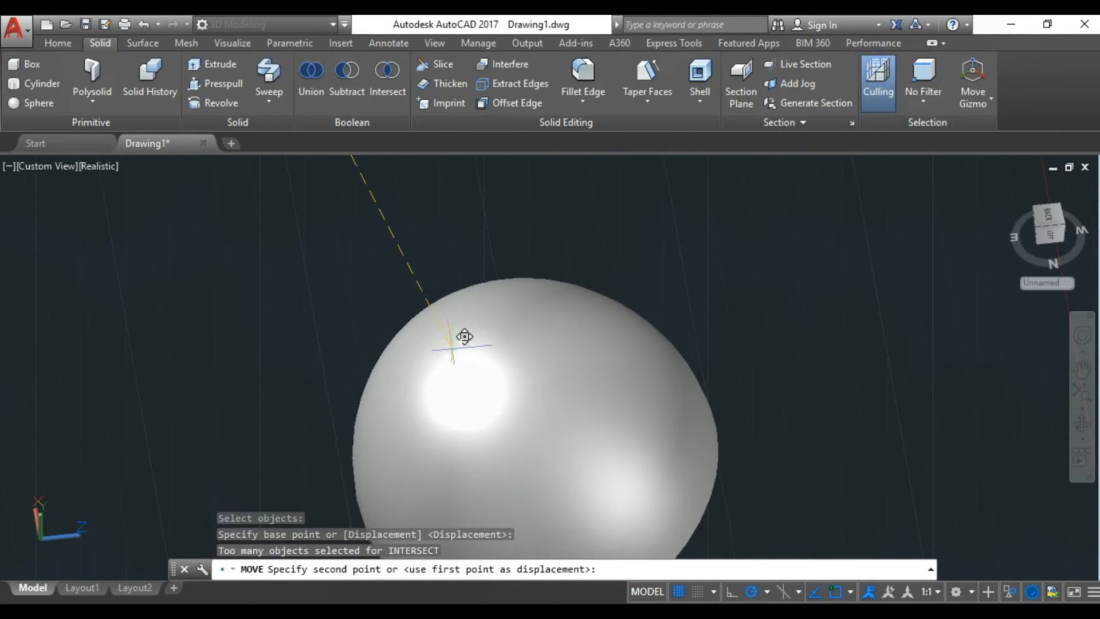
click(458, 346)
Step: Orbit to a side-on view and move the dome vertically down towards the height of the tubes' tops
scroll(594, 282, down, 4)
click(1082, 424)
drag(602, 410, 598, 334)
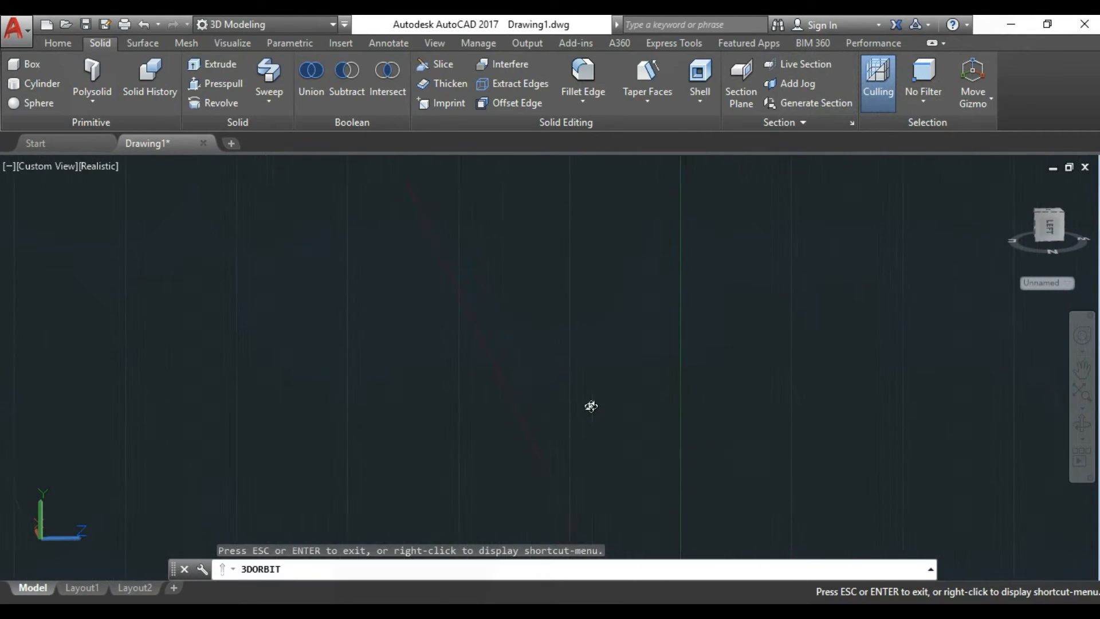
scroll(590, 406, down, 3)
key(Escape)
click(583, 211)
text(m)
key(Return)
click(707, 220)
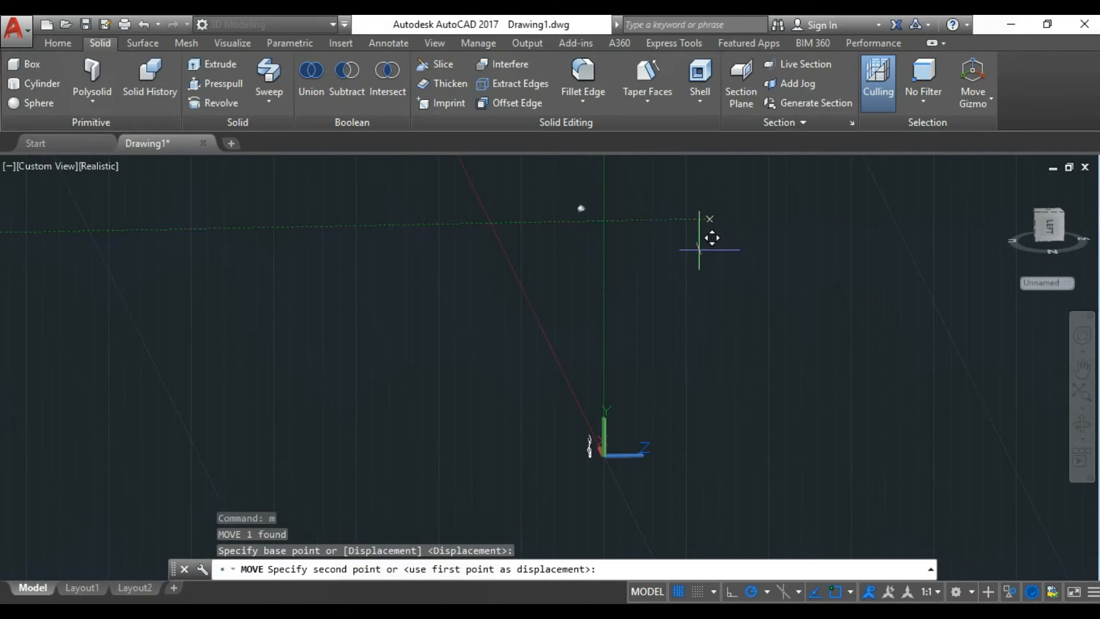
scroll(716, 444, up, 5)
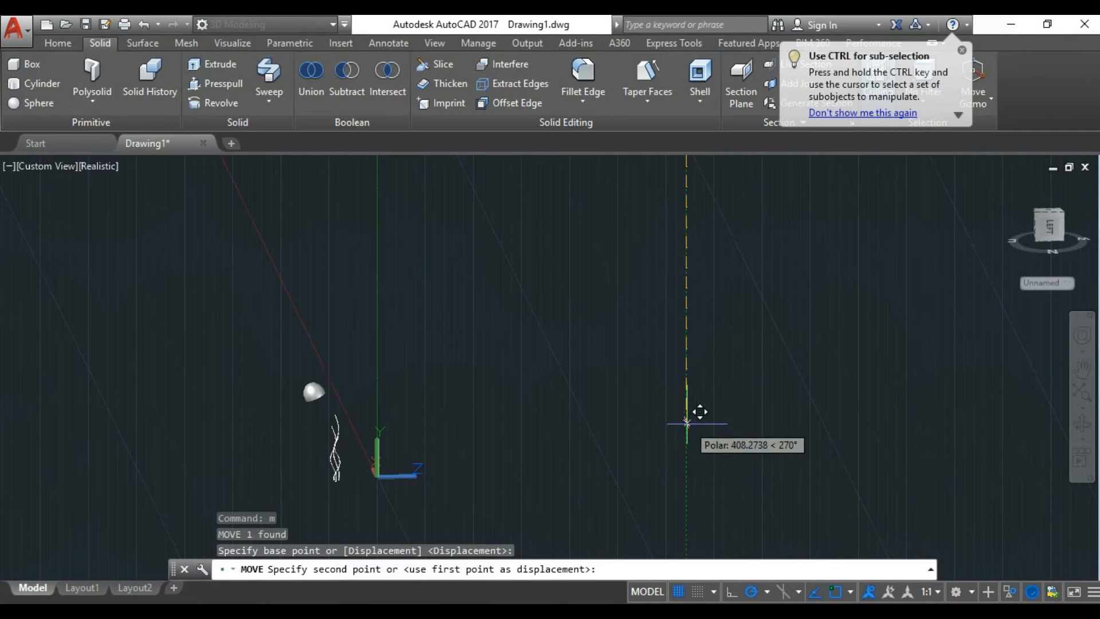
click(688, 449)
Step: Move the dome along its horizontal axis until it sits above the tubes in the current view
scroll(302, 444, up, 6)
click(312, 379)
click(288, 361)
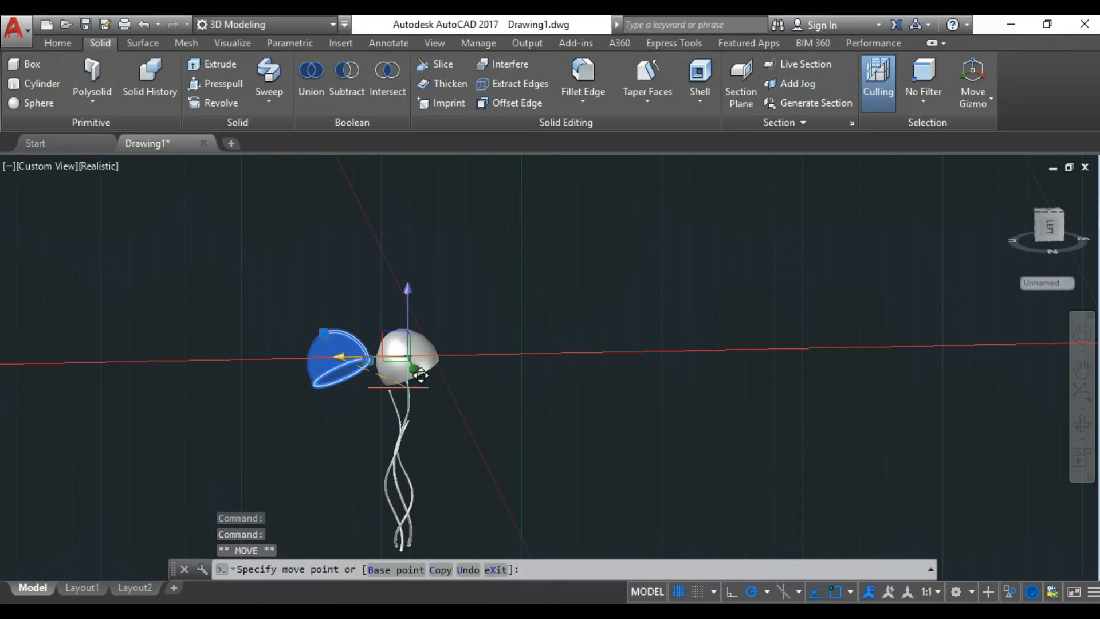
click(422, 375)
scroll(391, 382, up, 4)
key(Escape)
Step: In the front view, move the dome vertically down to the height of the tallest tube's tip
click(1082, 425)
drag(461, 380, 495, 346)
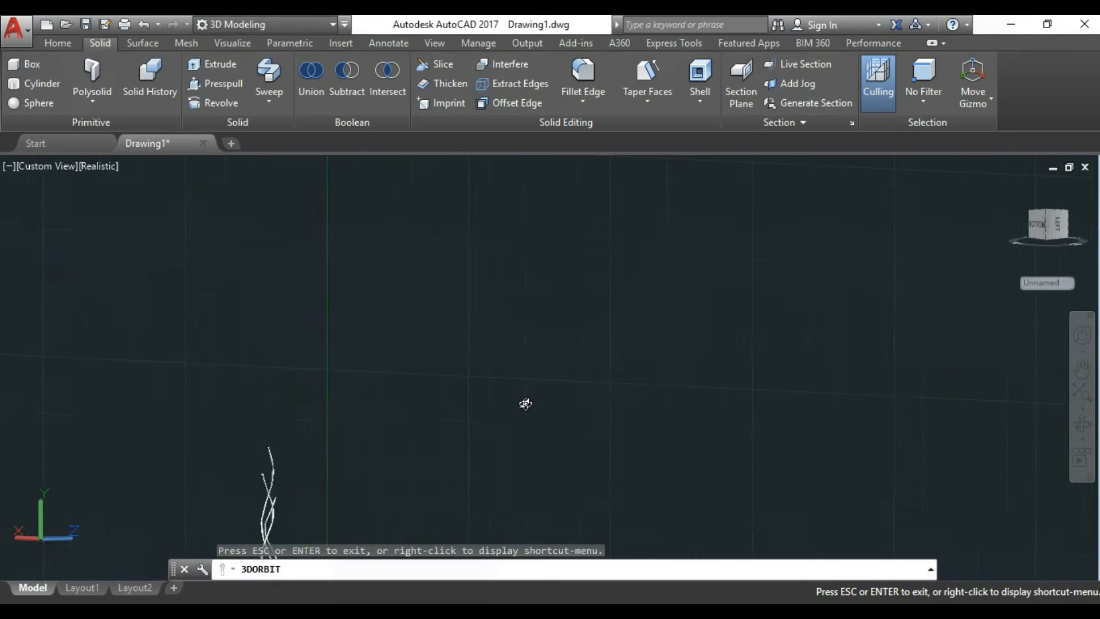
drag(526, 404, 698, 342)
key(Escape)
click(50, 168)
click(98, 277)
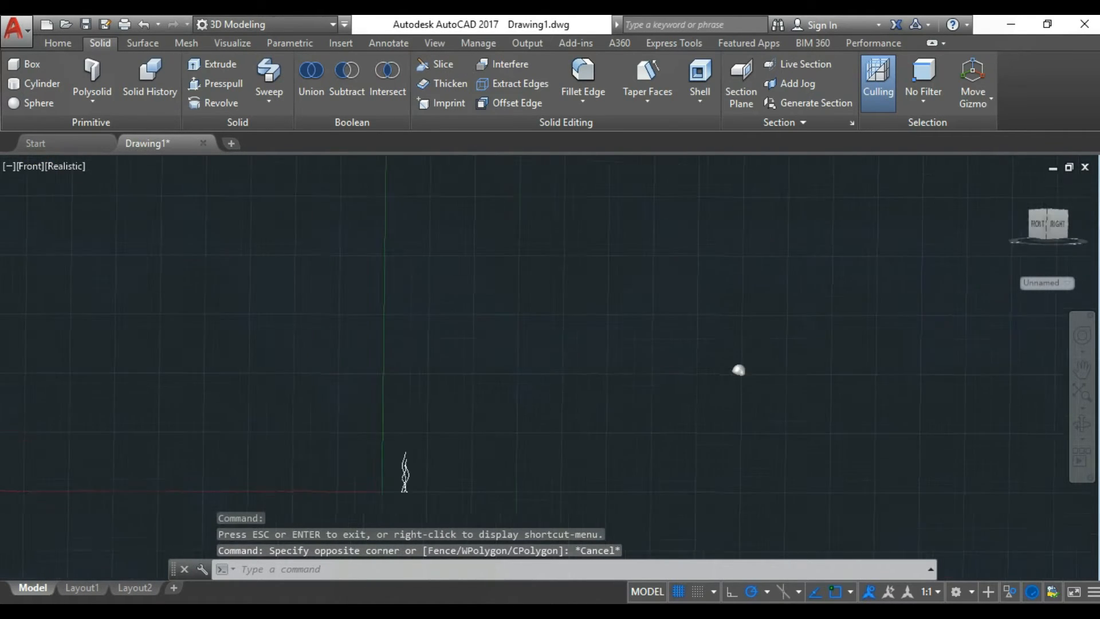
click(650, 310)
click(646, 290)
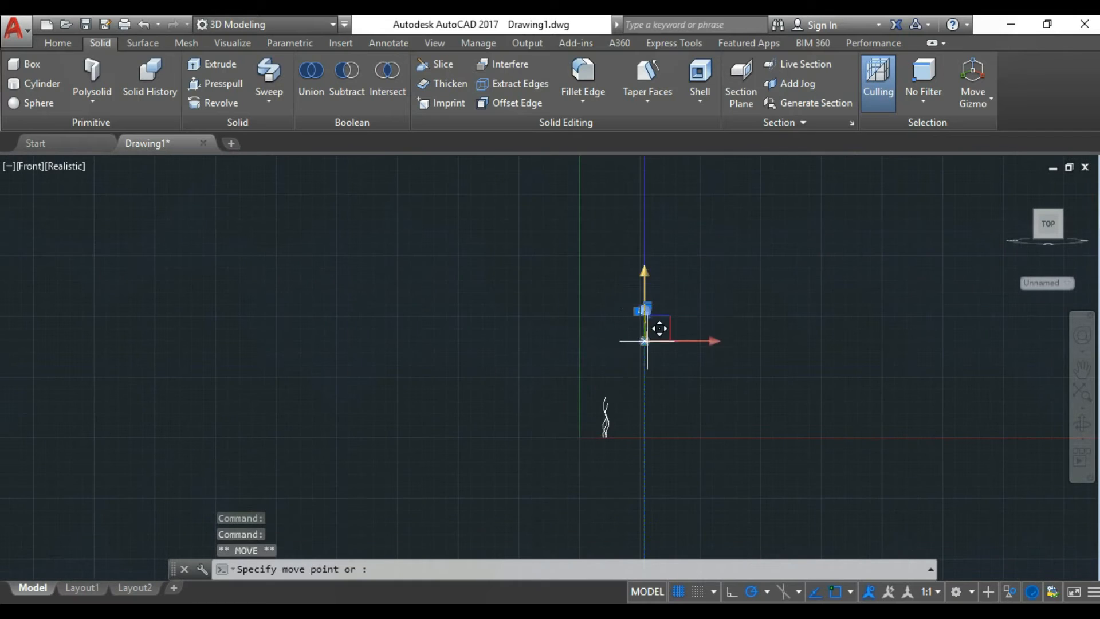
scroll(642, 331, up, 3)
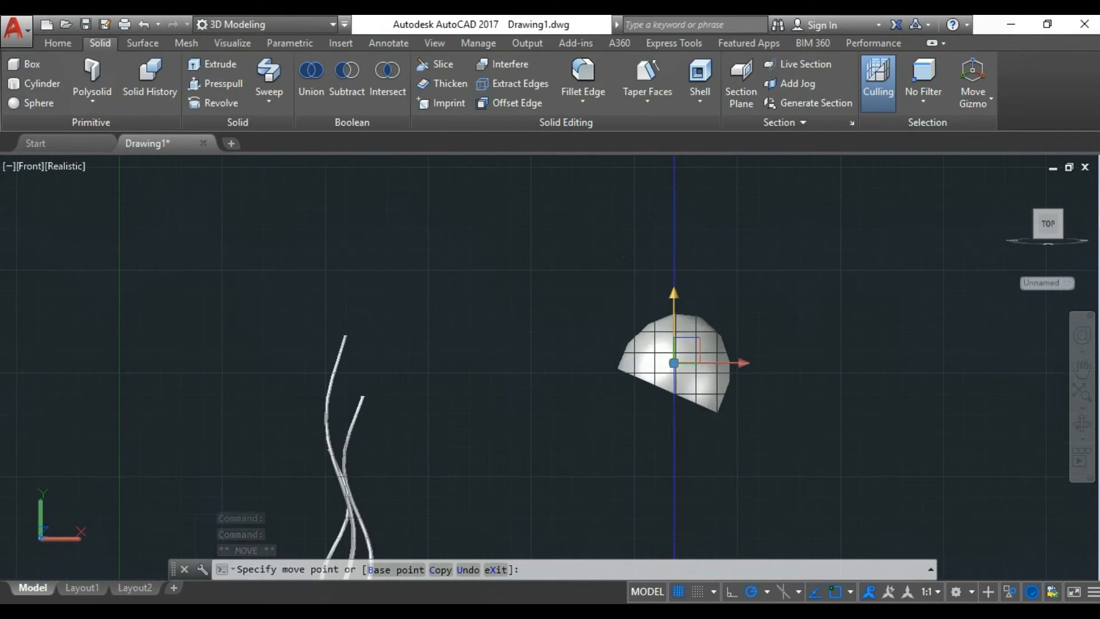
click(614, 380)
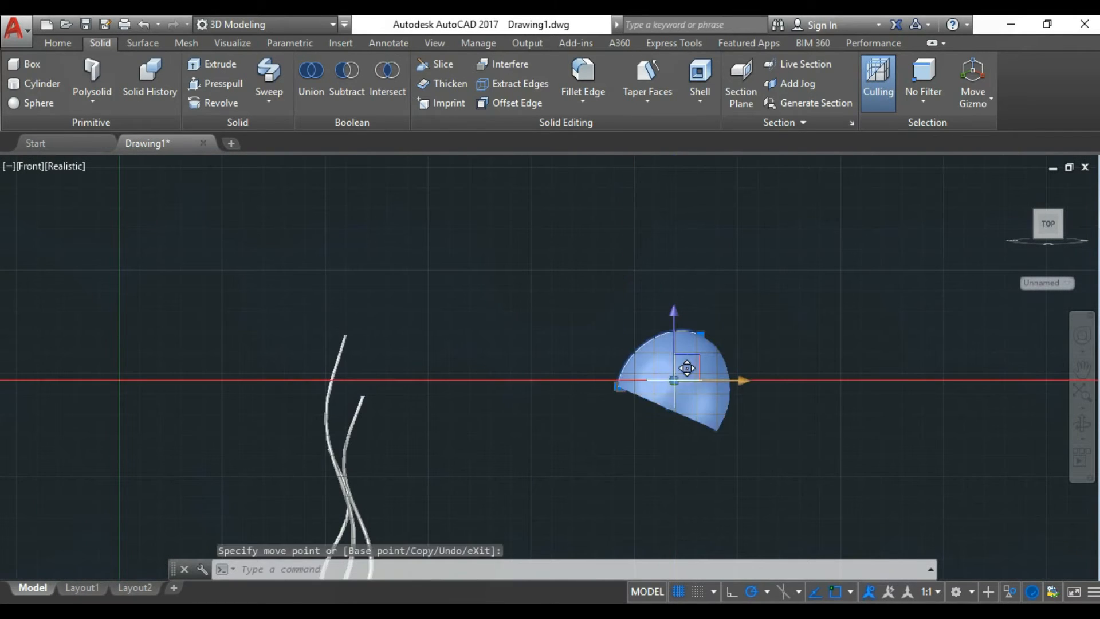
Step: Move the dome horizontally in the front view so that it covers the tip of the tallest tube
click(687, 368)
scroll(341, 370, up, 3)
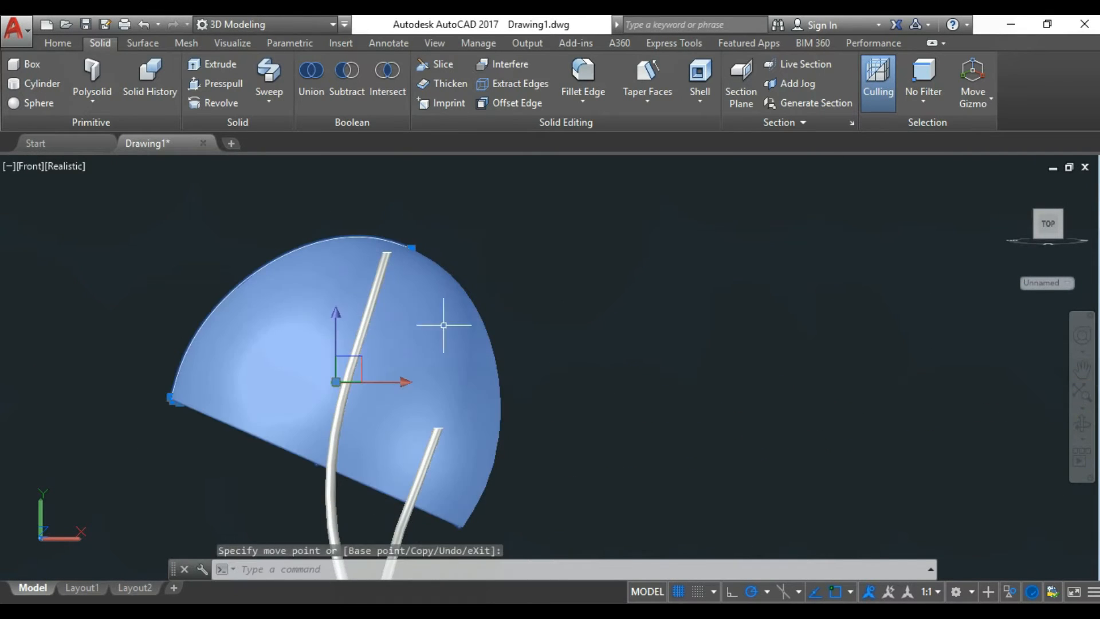
scroll(356, 393, up, 3)
key(Escape)
scroll(453, 250, down, 5)
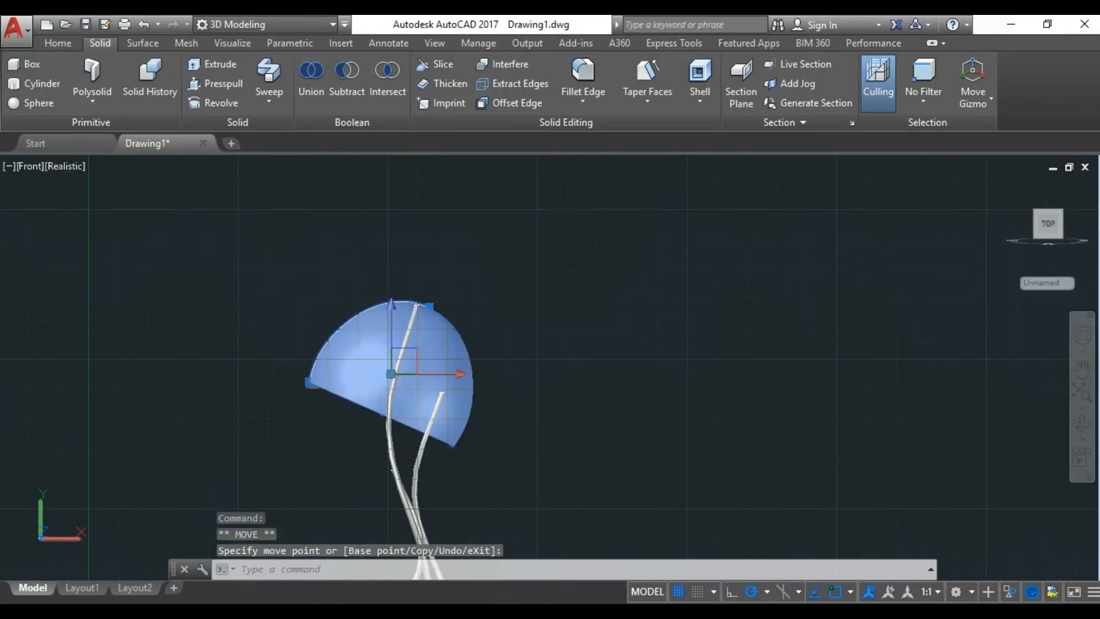
Step: In the left view, move the dome horizontally to centre it over the tops of the tubes
click(30, 166)
click(63, 241)
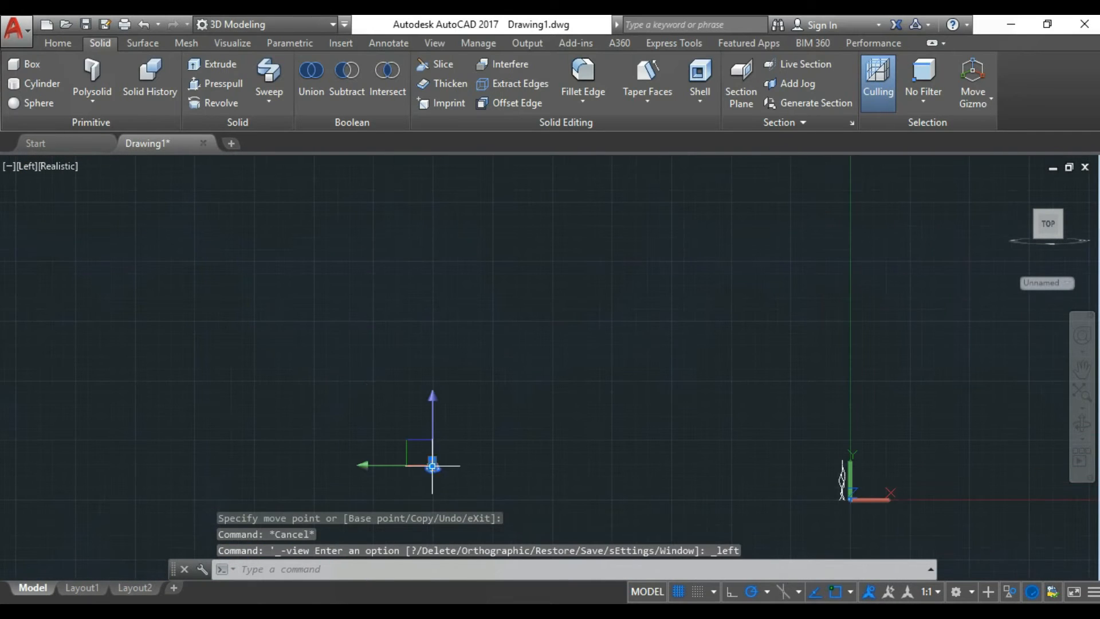
text(m)
key(Return)
click(432, 466)
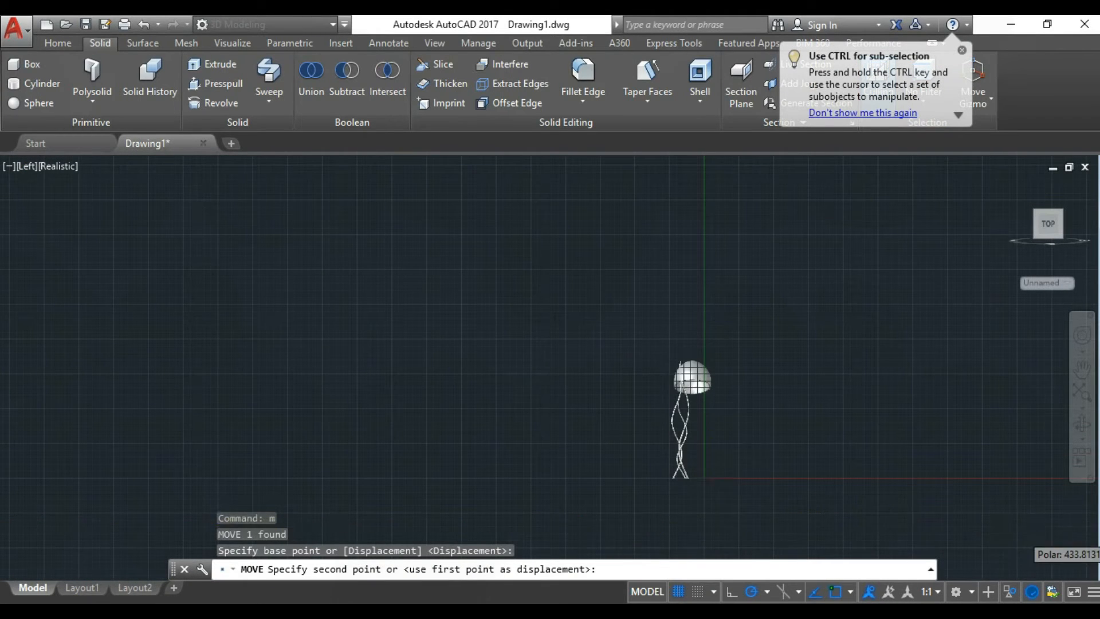
scroll(1020, 528, up, 4)
click(1001, 516)
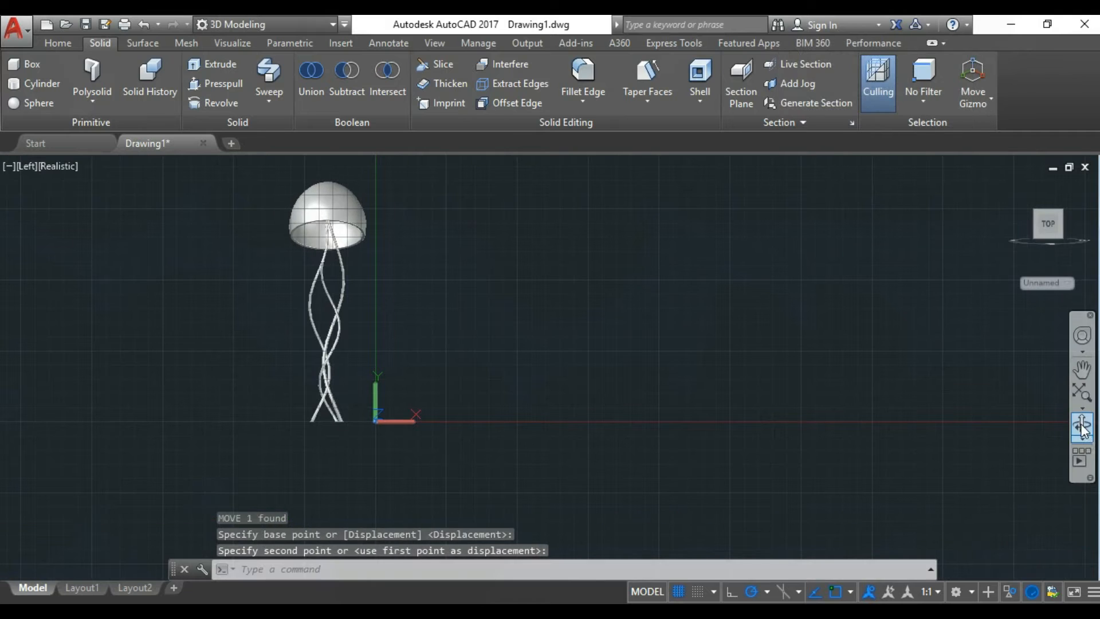
Step: Orbit to see the dome's opening and scale the dome down to less than half its size
click(1083, 427)
drag(515, 286, 475, 279)
drag(595, 405, 561, 373)
drag(473, 384, 461, 340)
key(Escape)
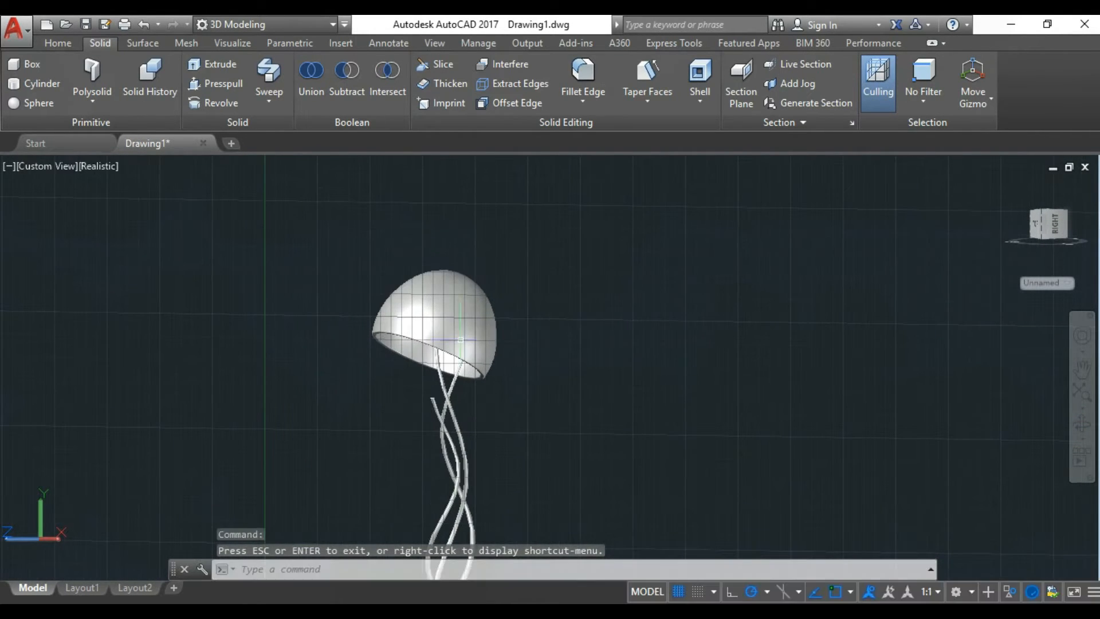
text(scale)
key(Return)
click(461, 341)
key(Return)
scroll(559, 388, up, 2)
click(555, 404)
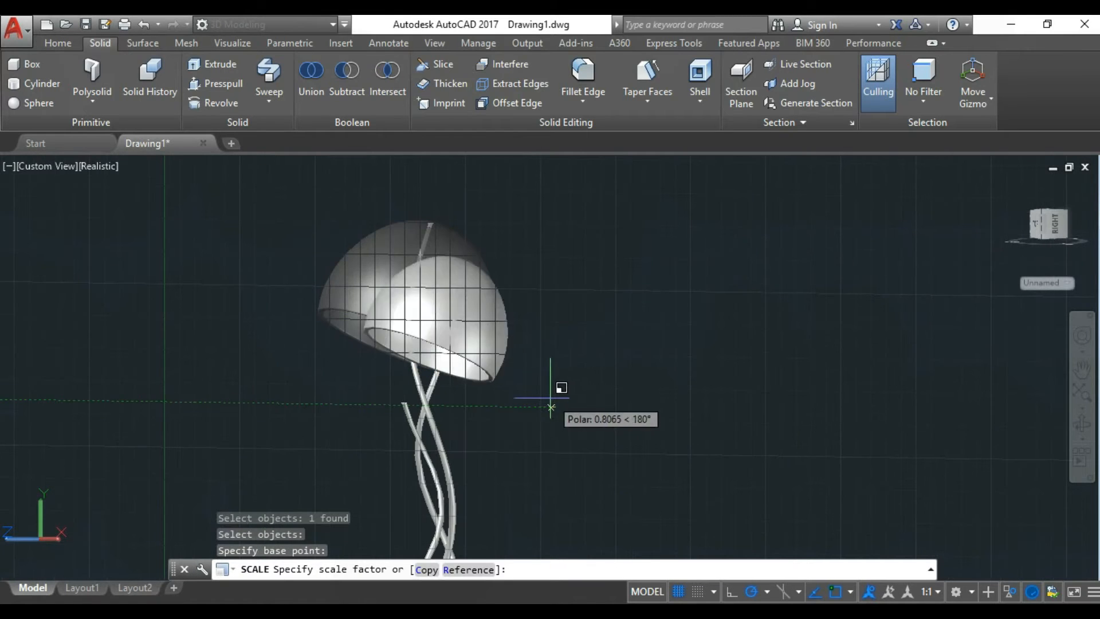
click(555, 401)
Step: Move the reduced dome up and then horizontally to line it up with the tallest tube's tip in the custom view
click(496, 356)
click(491, 347)
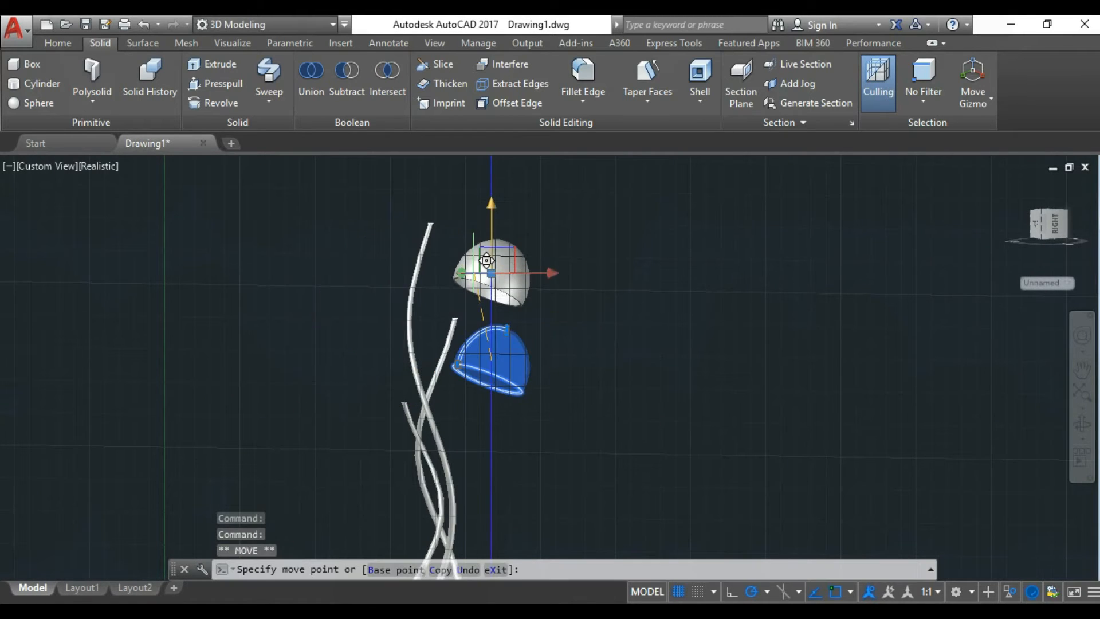
click(484, 242)
click(518, 255)
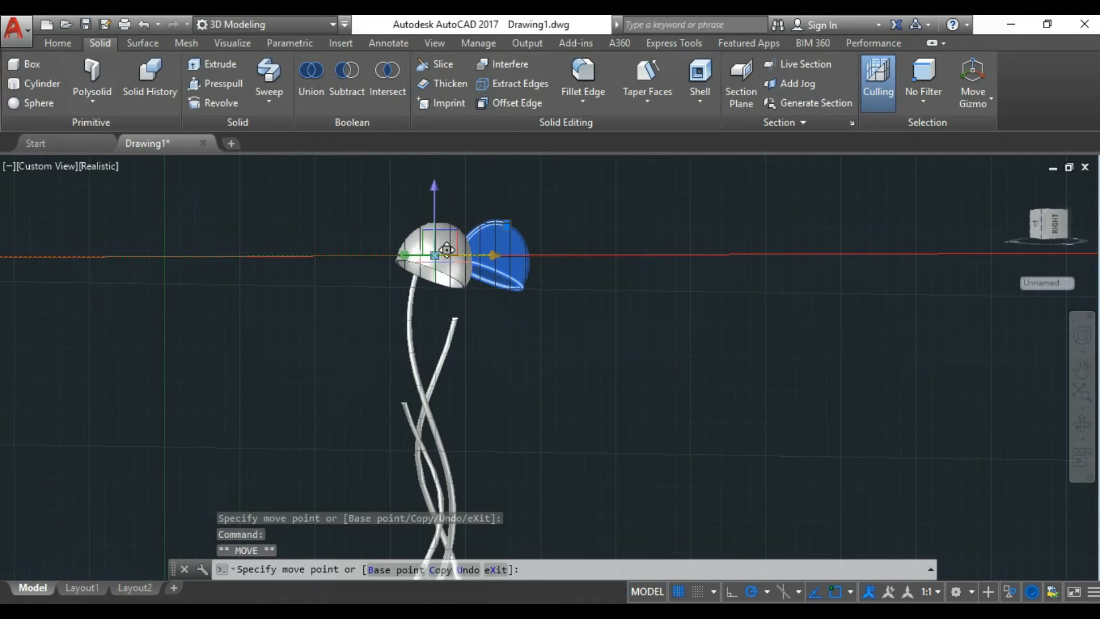
click(434, 251)
Step: In the front view, move the small dome horizontally onto the tip of the tallest tube
shift+middle_drag(389, 264, 458, 291)
click(48, 166)
click(69, 257)
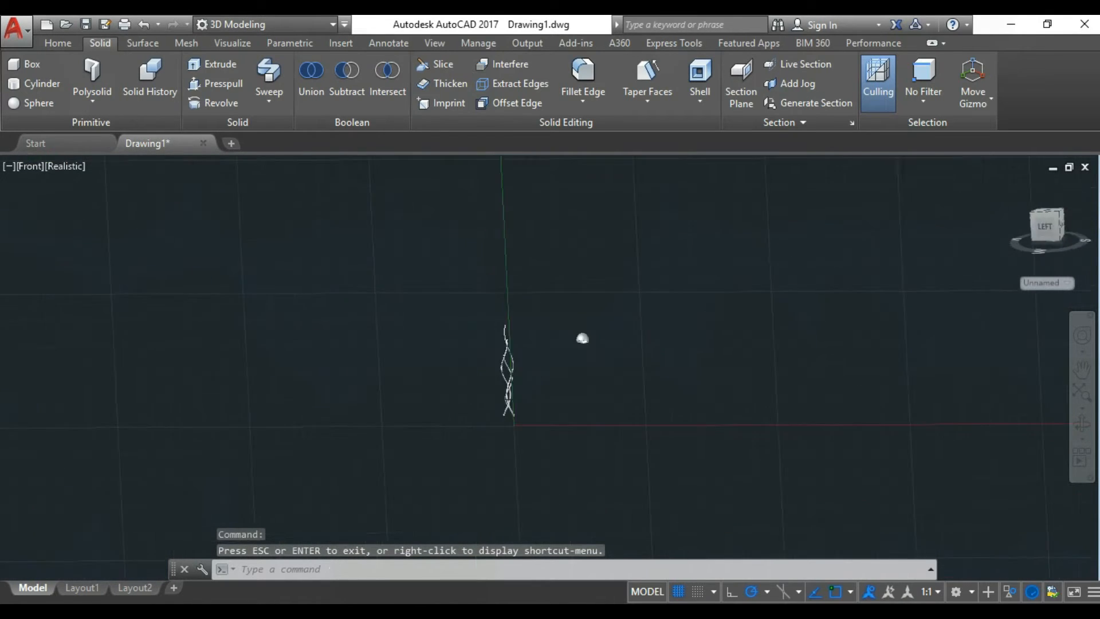
click(499, 395)
click(505, 393)
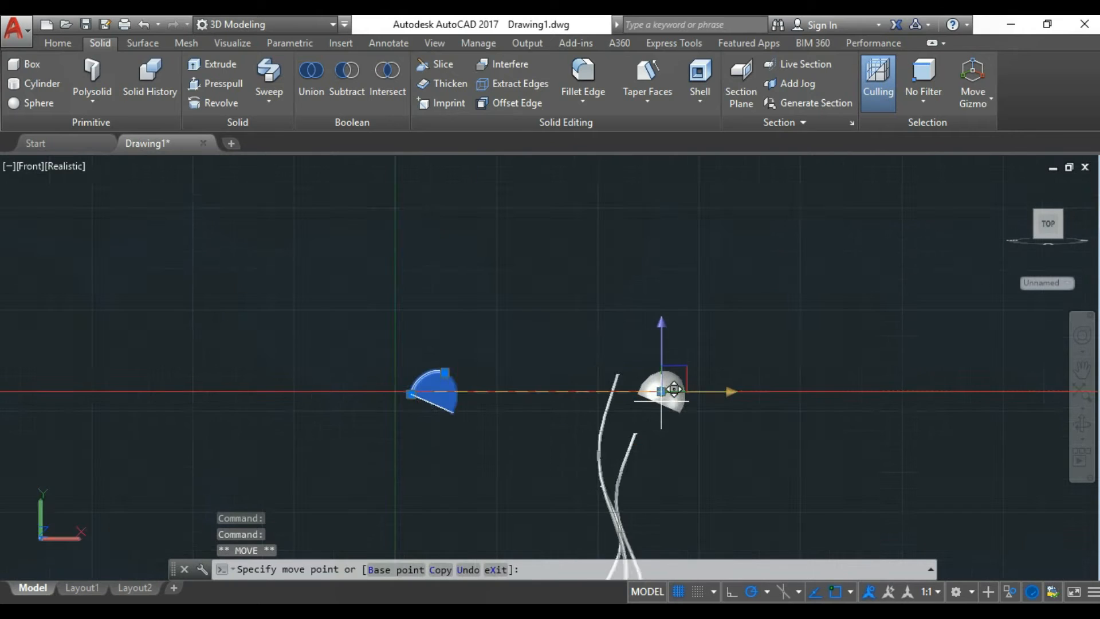
scroll(518, 429, up, 5)
click(518, 429)
key(Escape)
Step: In the left view, move the small dome horizontally until it is centred on the tallest tube
click(1081, 425)
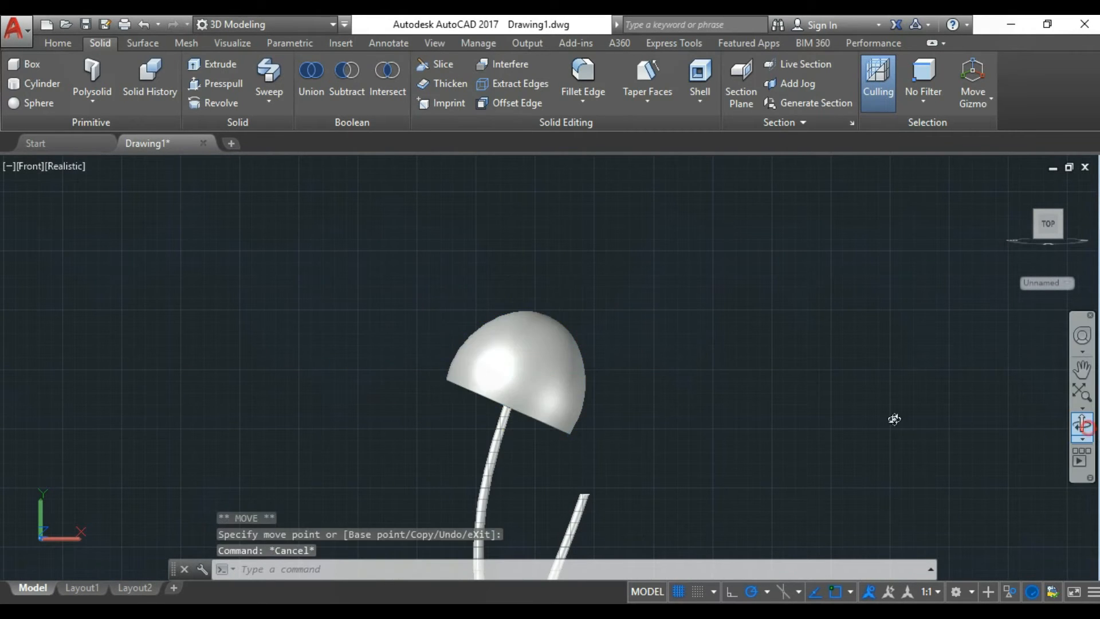
drag(893, 418, 413, 389)
key(Escape)
click(50, 166)
click(83, 243)
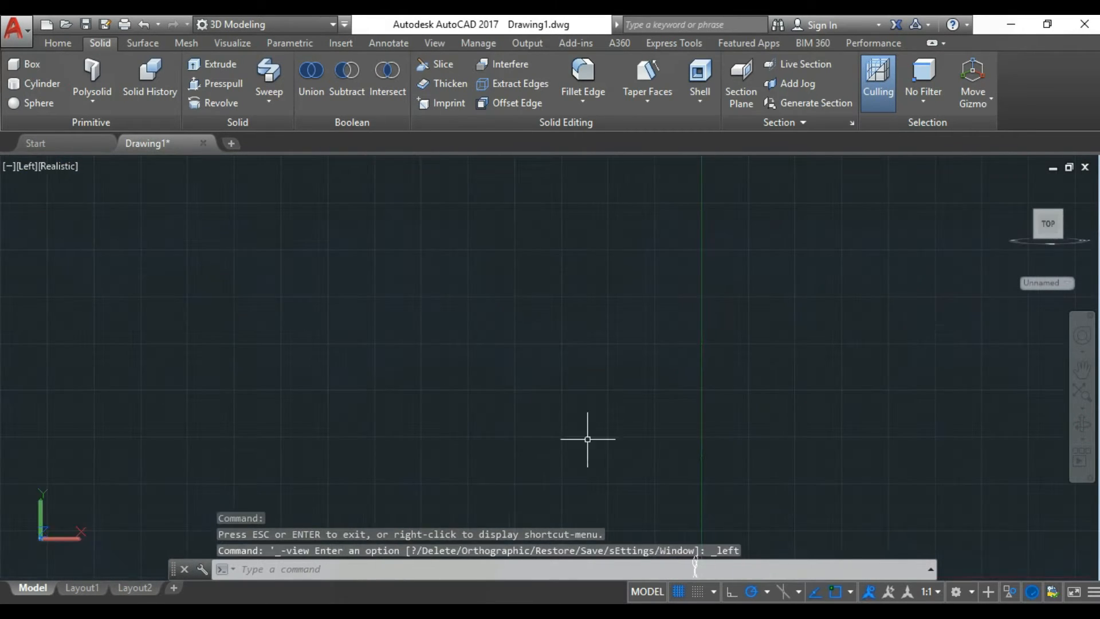
click(740, 395)
text(M)
key(Return)
click(882, 388)
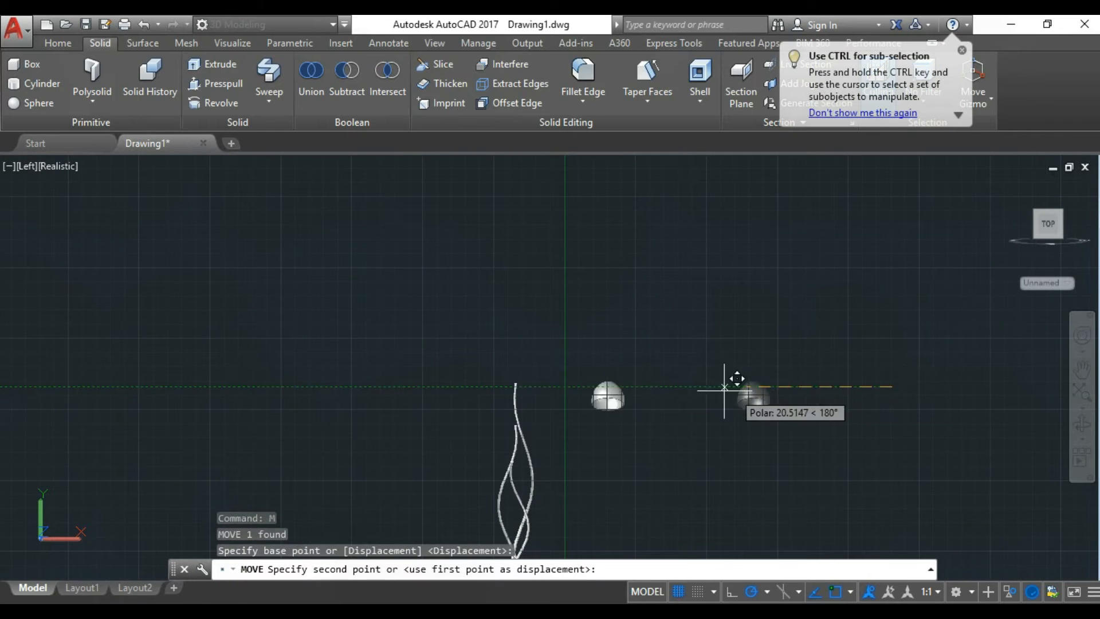
scroll(682, 392, up, 3)
click(597, 381)
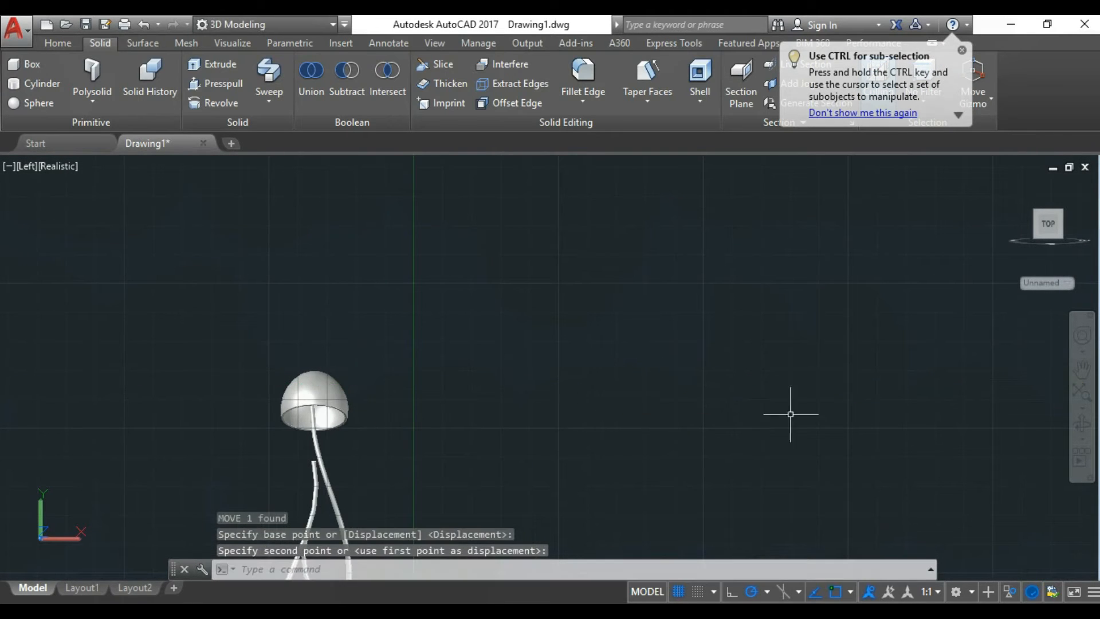
Step: Copy the small dome in the front view and place the copy directly beside the original
shift+middle_drag(791, 412, 529, 456)
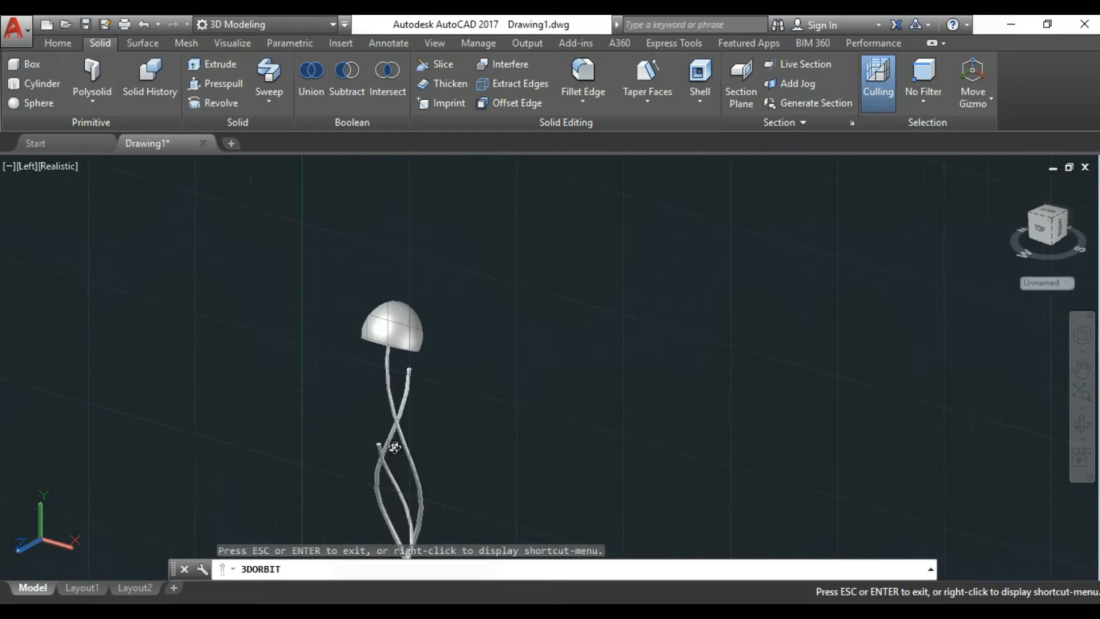
scroll(516, 348, down, 2)
click(45, 170)
click(90, 284)
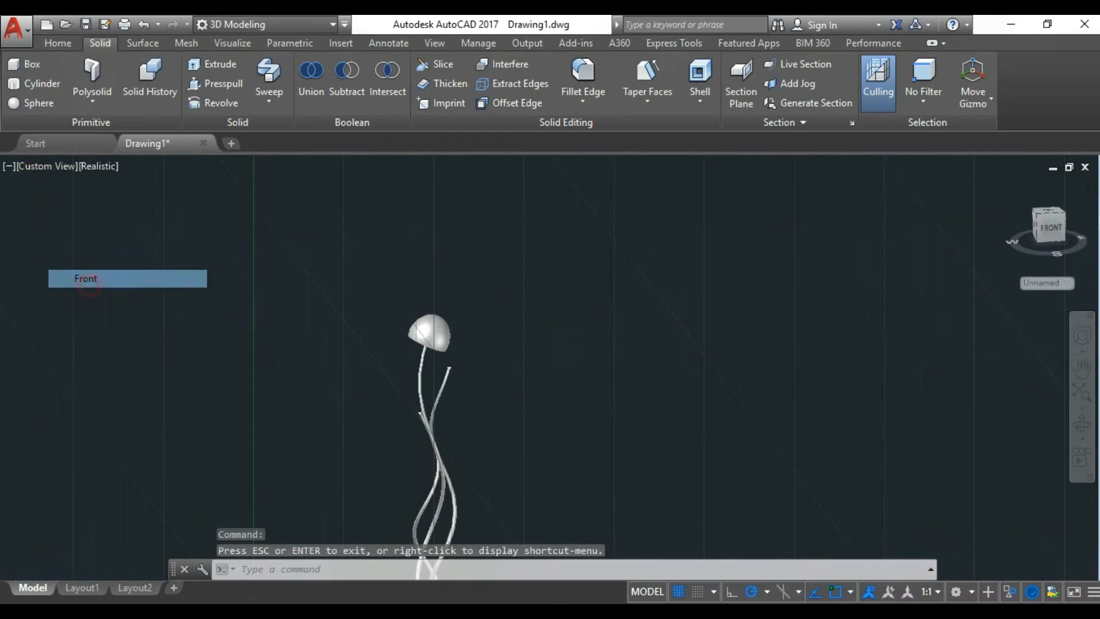
click(559, 237)
right_click(604, 243)
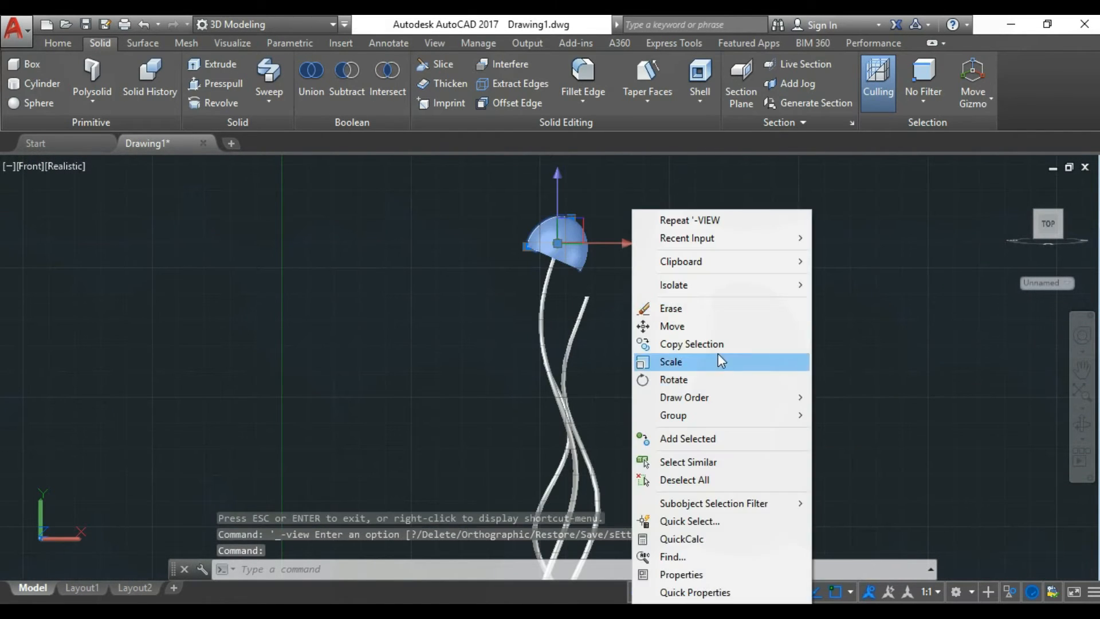
click(720, 343)
click(703, 316)
key(Escape)
Step: Move the copied dome down and across in the front view to cover the tip of the second-tallest tube
click(625, 217)
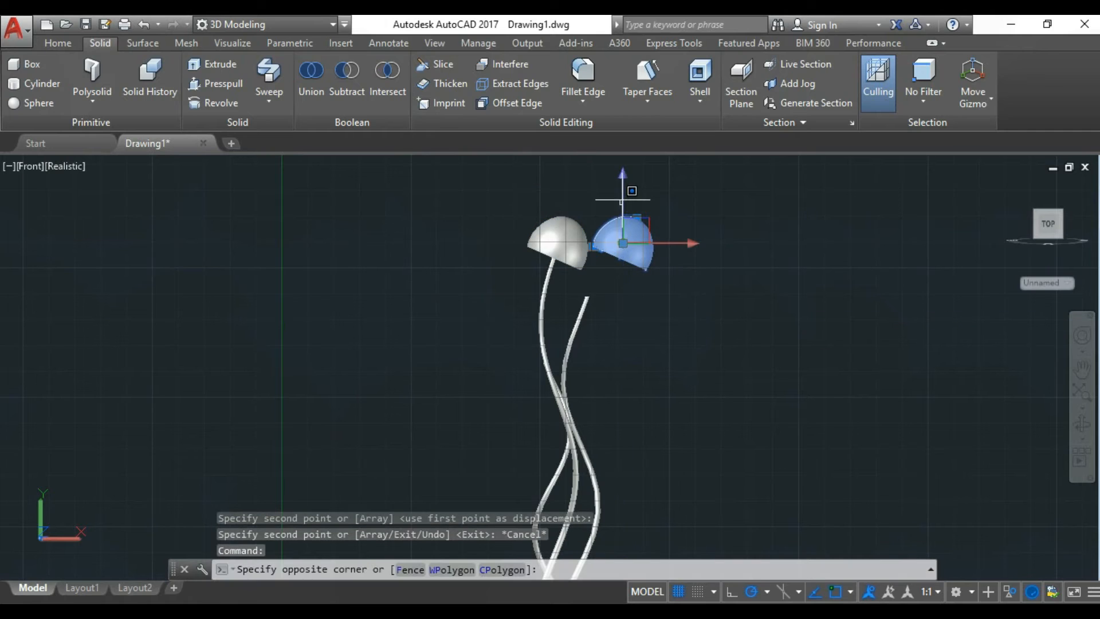
text(m)
key(Return)
click(701, 209)
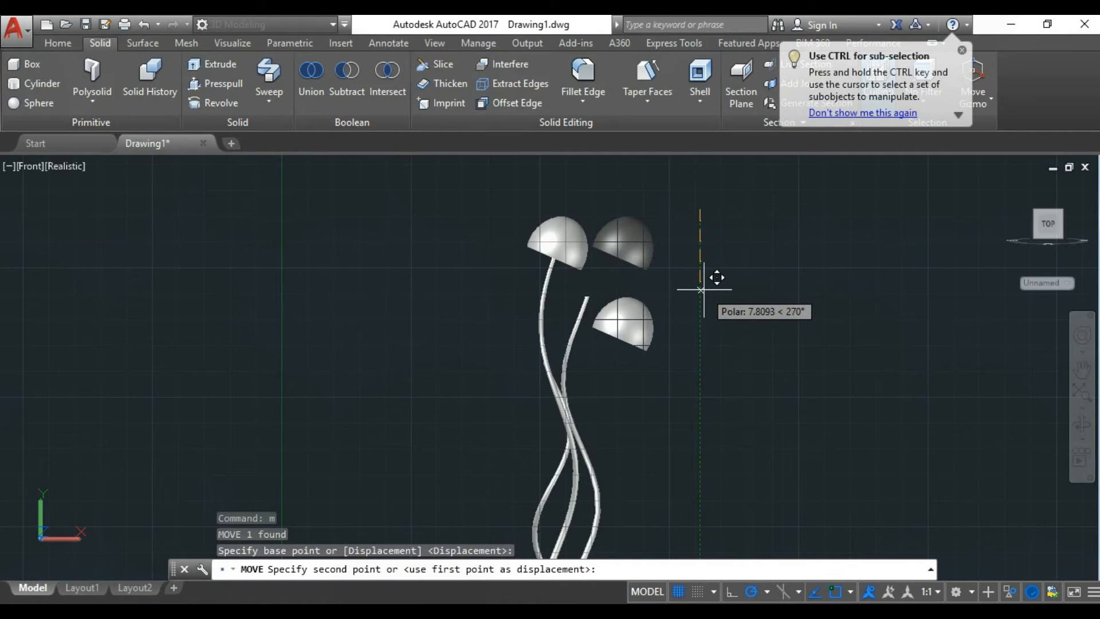
key(Return)
scroll(643, 324, up, 3)
click(811, 371)
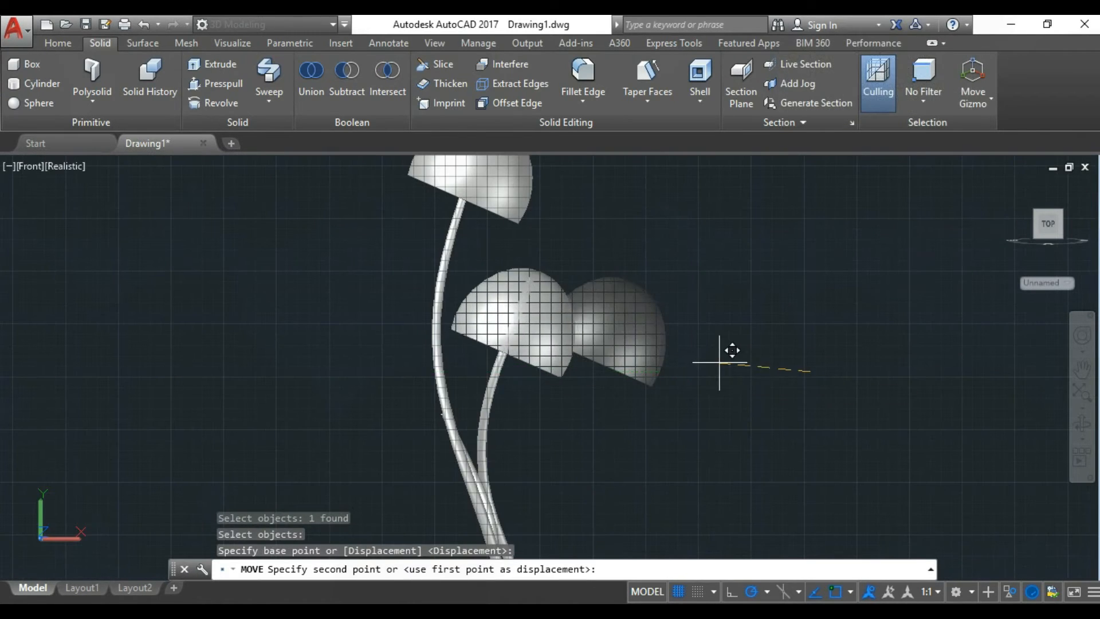
click(715, 368)
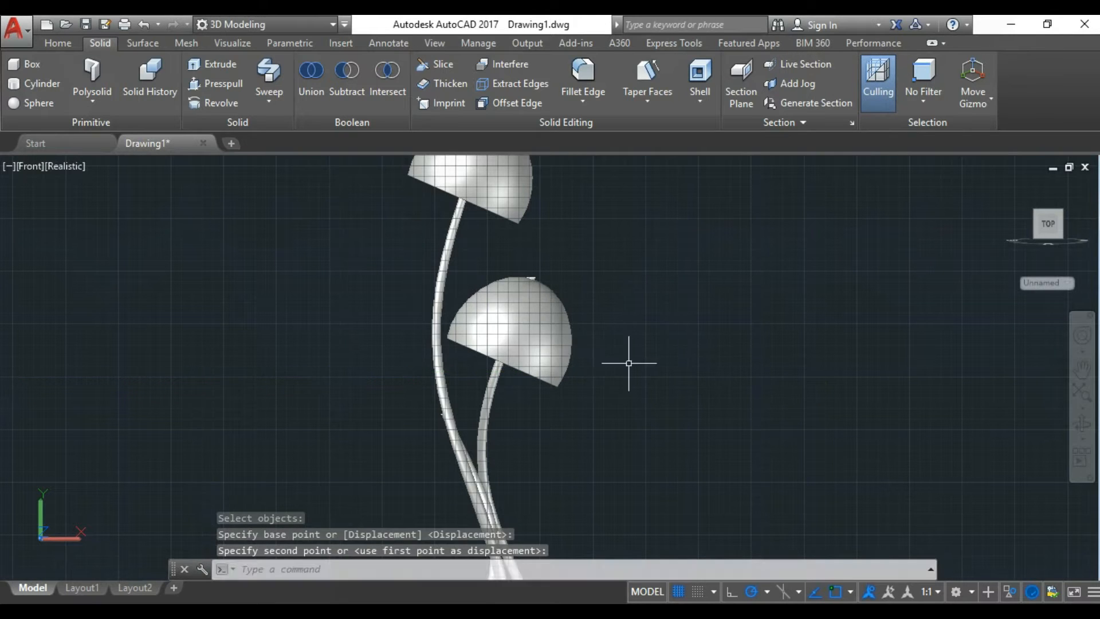
Step: Rotate the copied dome slightly counter-clockwise in the front view, about a base point beside it, so its opening tilts less
text(ro)
key(Return)
click(559, 350)
key(Return)
click(674, 342)
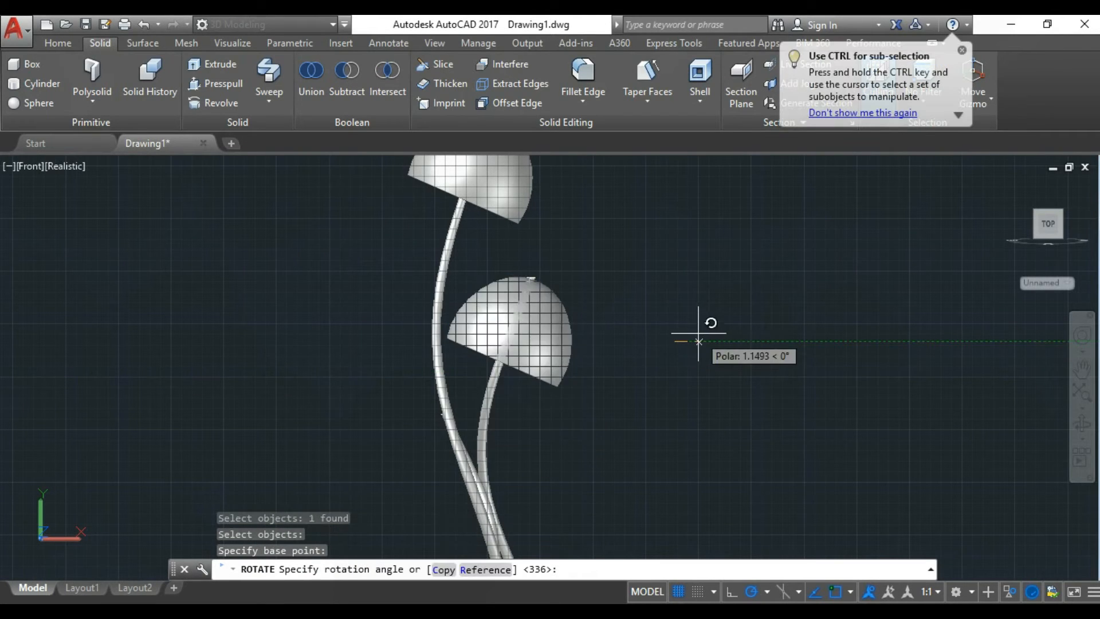
scroll(699, 338, up, 2)
click(718, 335)
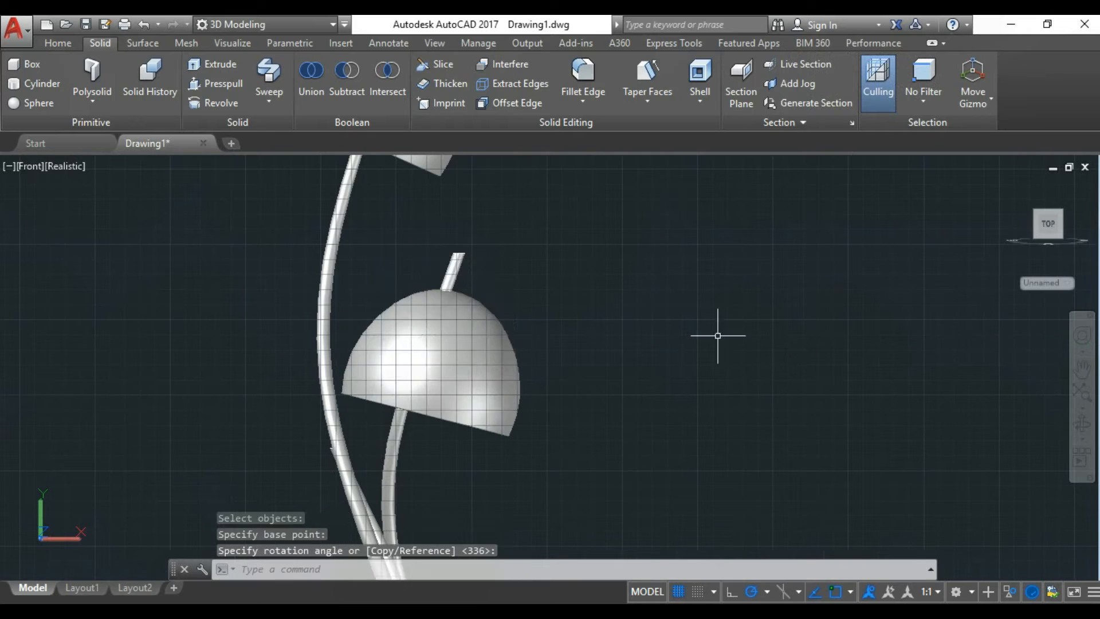
Step: Raise the copied dome along the vertical axis to enclose the second-tallest tube's tip, and shift it slightly sideways
scroll(718, 336, down, 3)
scroll(530, 315, up, 2)
click(534, 358)
click(595, 336)
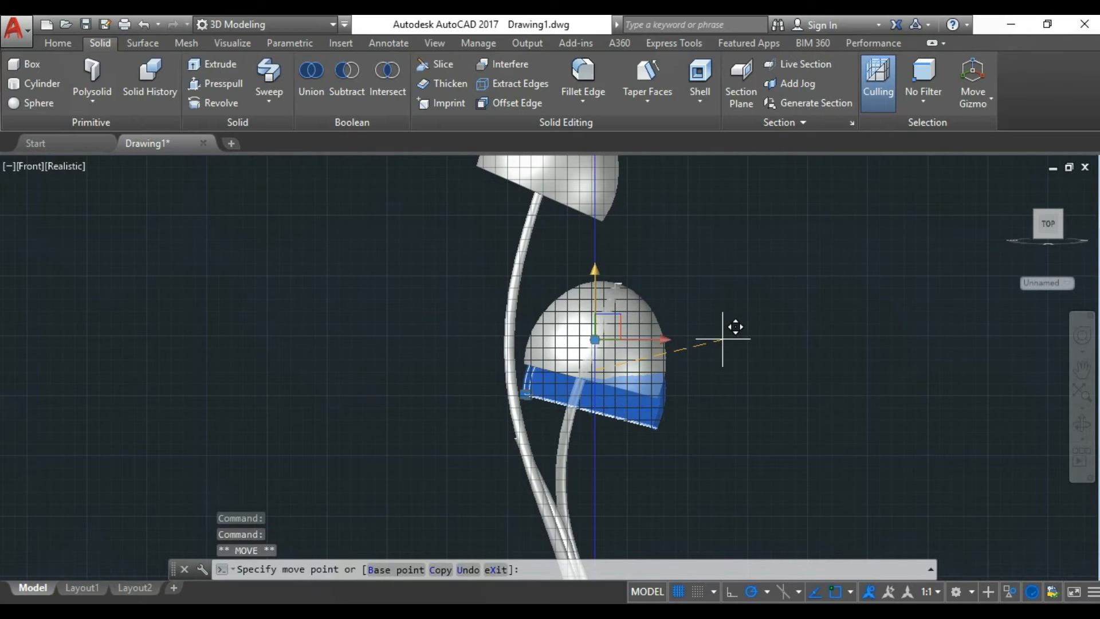
click(723, 338)
click(654, 338)
click(660, 338)
key(Escape)
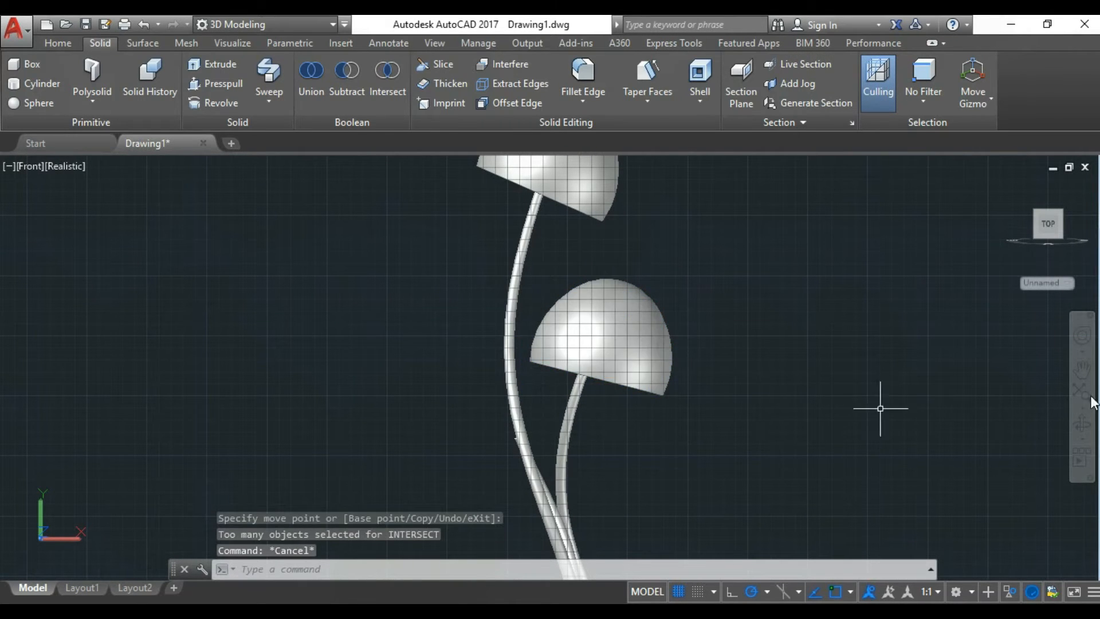
Step: Move the copied dome horizontally about 0.27 units toward 180° in the front view to centre it on its tube
click(647, 353)
text(m)
key(Return)
click(844, 394)
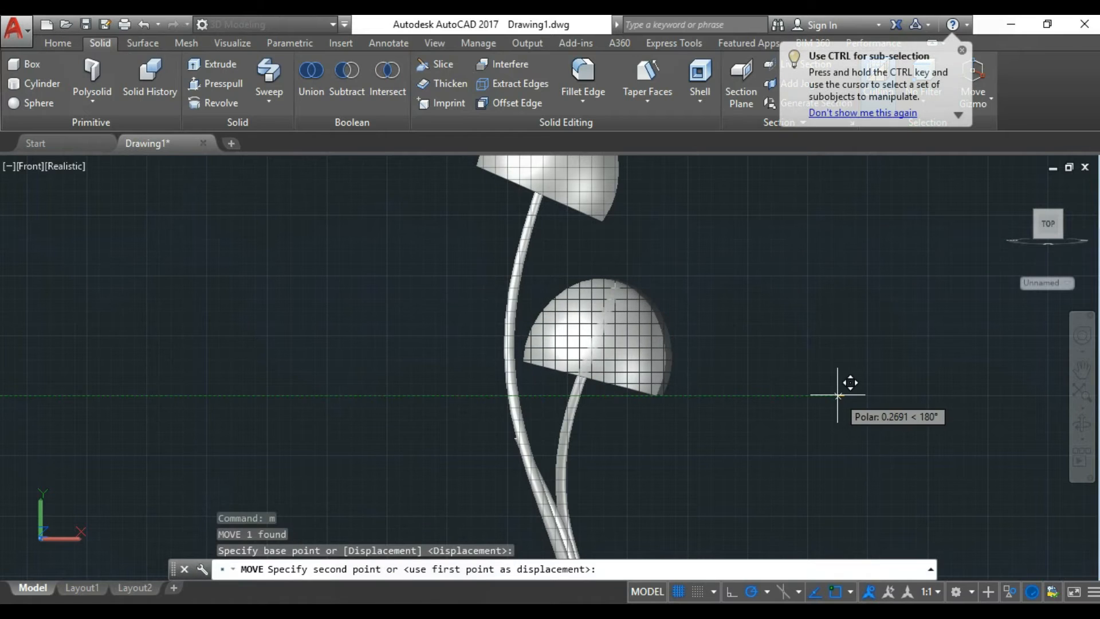
click(838, 394)
Step: Orbit around the two upper domes and examine how the copied dome sits on the second-tallest tube
click(1082, 408)
click(1083, 426)
drag(813, 390, 716, 445)
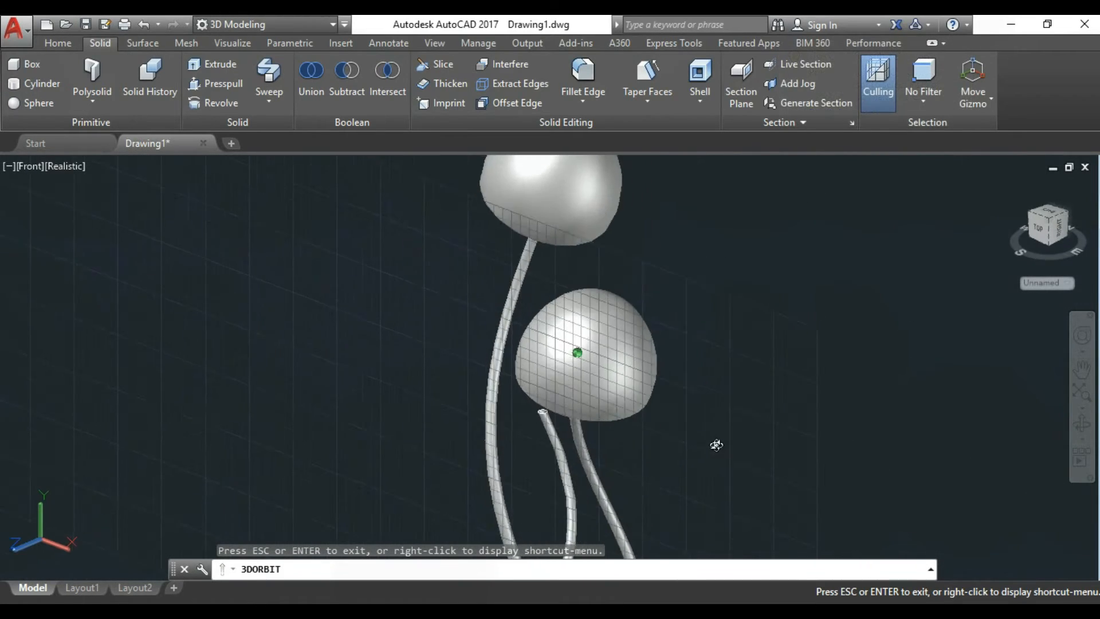
scroll(636, 349, up, 2)
scroll(635, 349, up, 3)
scroll(632, 321, down, 5)
drag(631, 320, 711, 299)
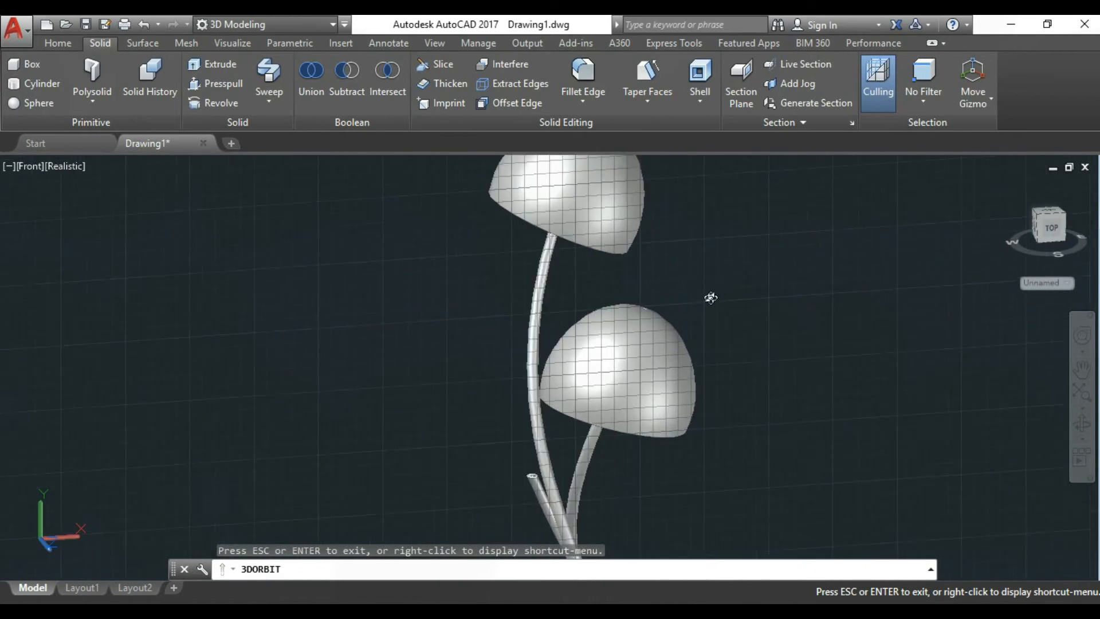
scroll(711, 298, up, 4)
scroll(643, 324, down, 1)
key(Escape)
Step: Nudge the copied dome by a very small distance over the second-tallest tube's tip in the orbited view
click(549, 364)
text(m)
key(Return)
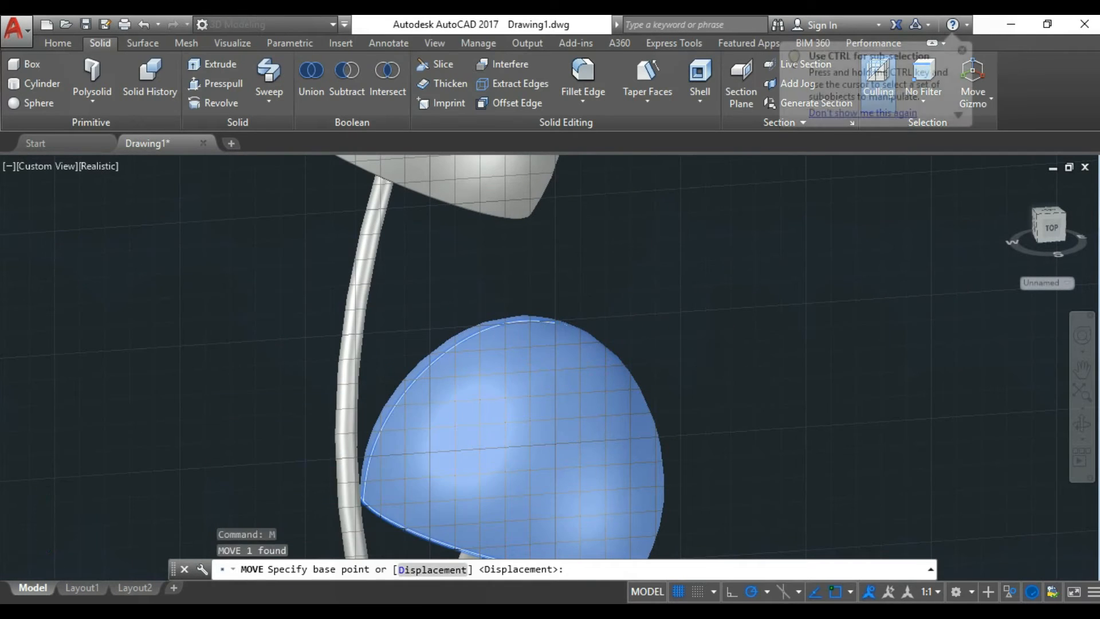
scroll(673, 318, up, 3)
click(671, 339)
click(672, 339)
scroll(673, 321, down, 8)
Step: Mirror the second dome across a vertical line in the front view, keeping the source and placing the copy well away from the tubes
click(31, 169)
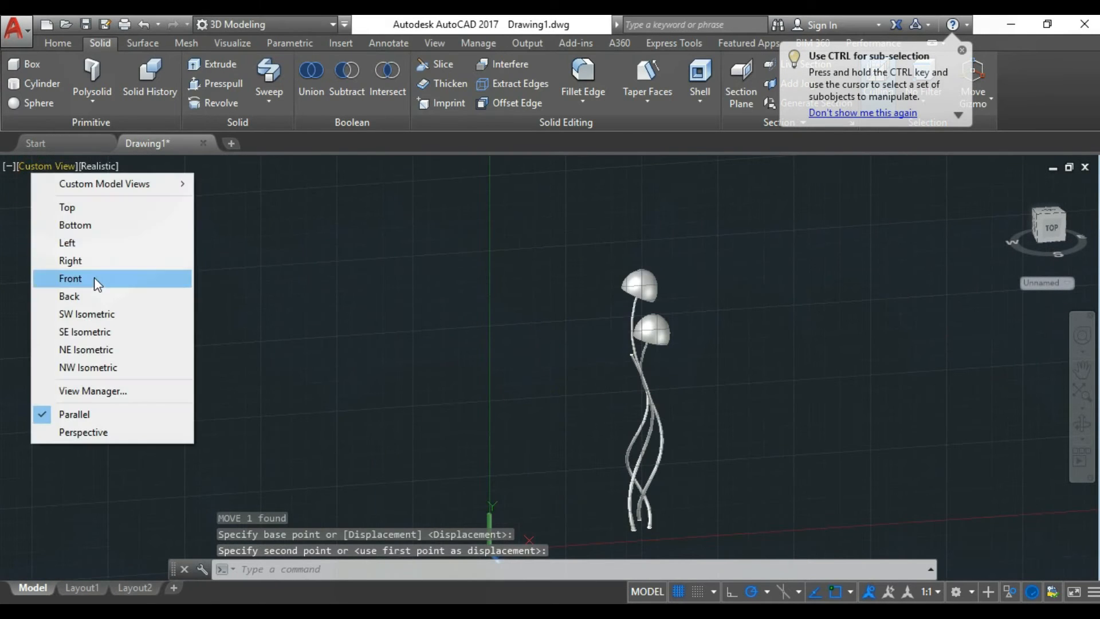
click(94, 278)
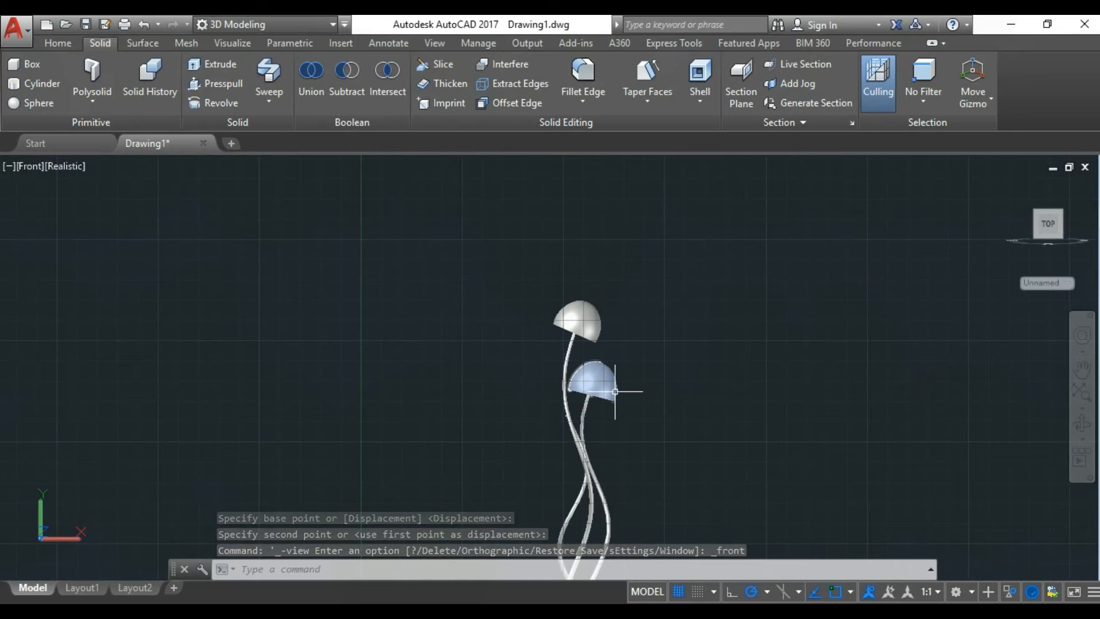
click(596, 381)
text(mi)
key(Return)
click(464, 277)
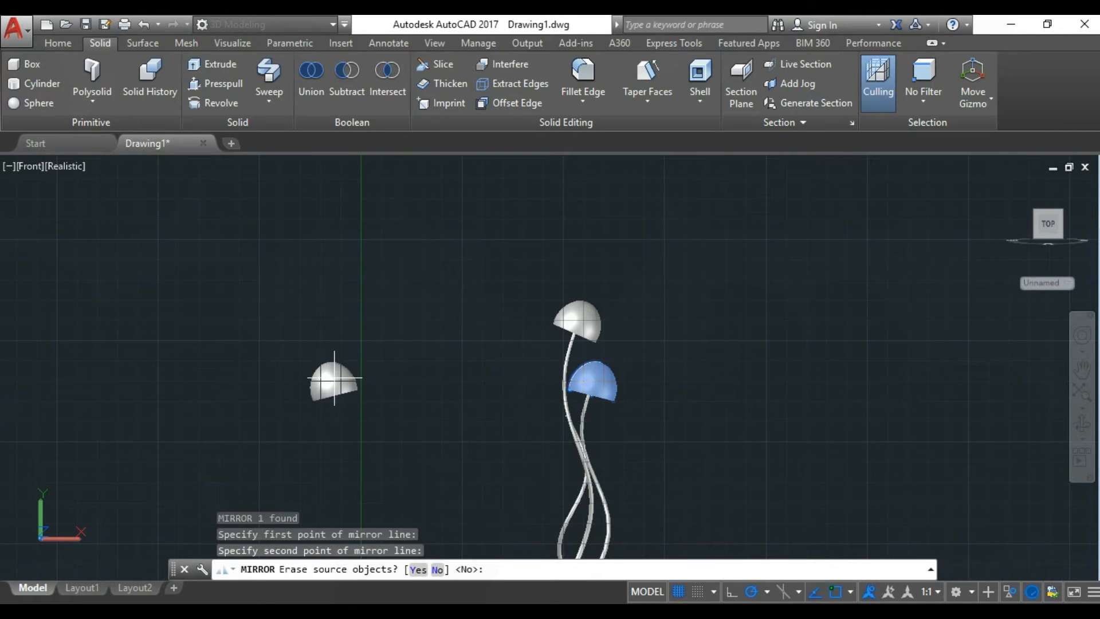
key(Escape)
key(Return)
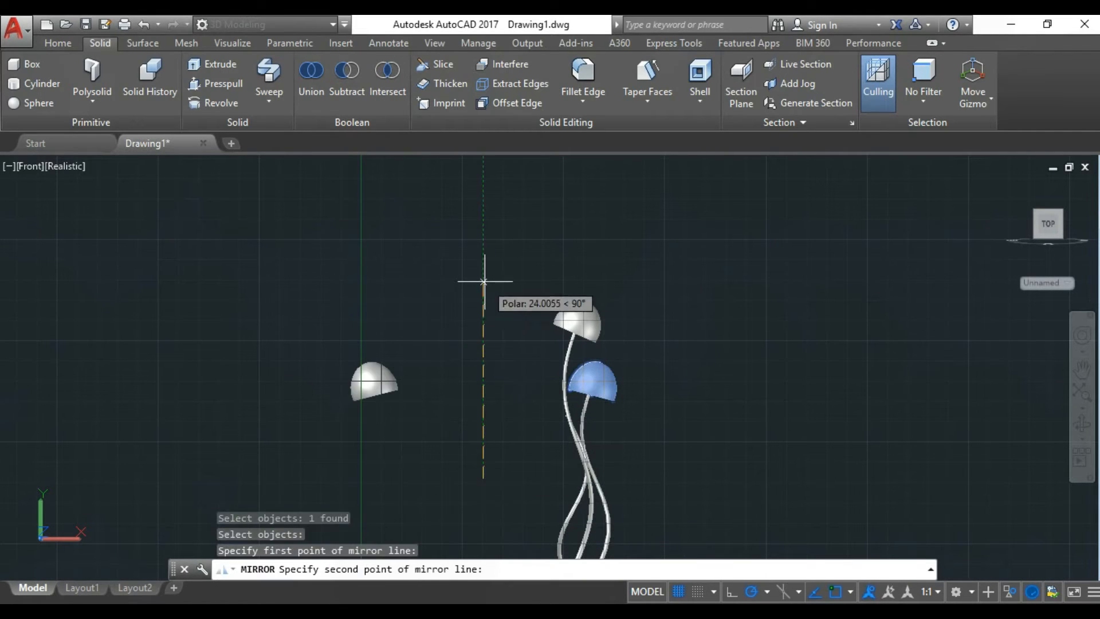
click(484, 281)
scroll(353, 392, up, 3)
key(Return)
Step: Scale the mirrored dome down slightly in the front view from a base point just below it
text(sc)
key(Return)
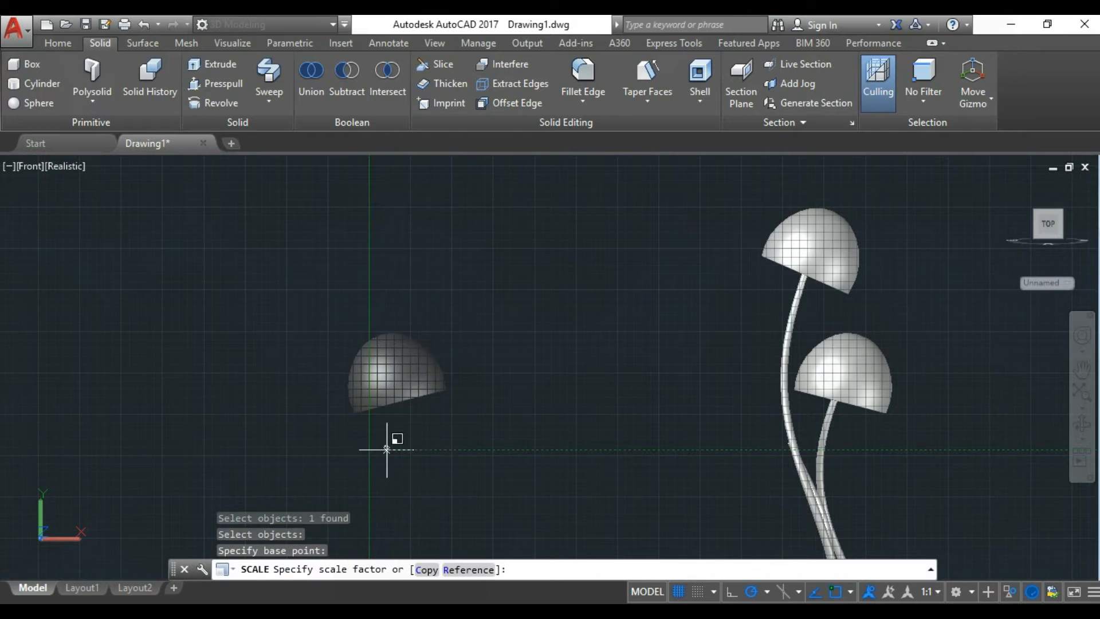
click(401, 434)
click(416, 397)
scroll(472, 367, down, 2)
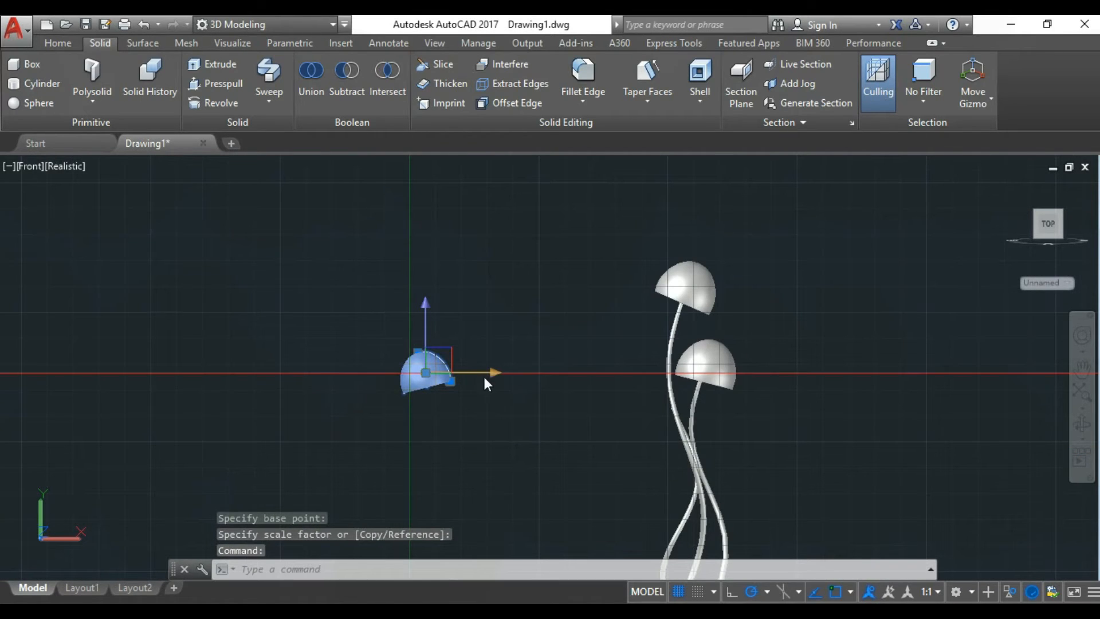
Step: Orbit to a view from below and examine the underside and rim of the scaled mirrored dome
shift+middle_drag(483, 373, 545, 394)
scroll(551, 391, up, 3)
key(Escape)
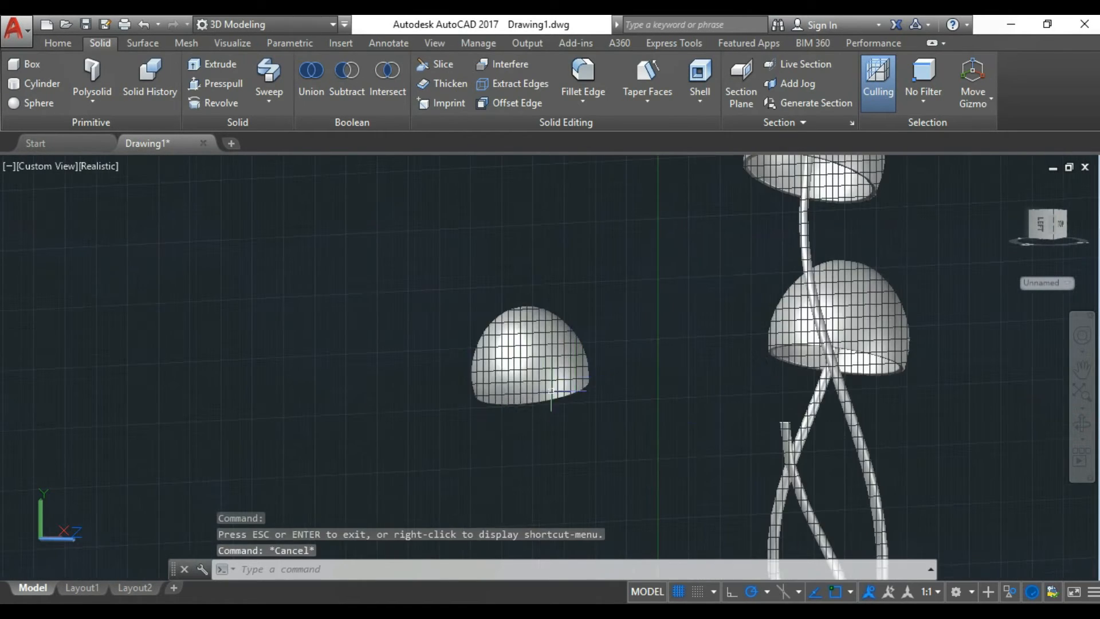
shift+middle_drag(664, 413, 539, 323)
scroll(637, 479, down, 4)
scroll(562, 343, up, 5)
scroll(540, 323, up, 5)
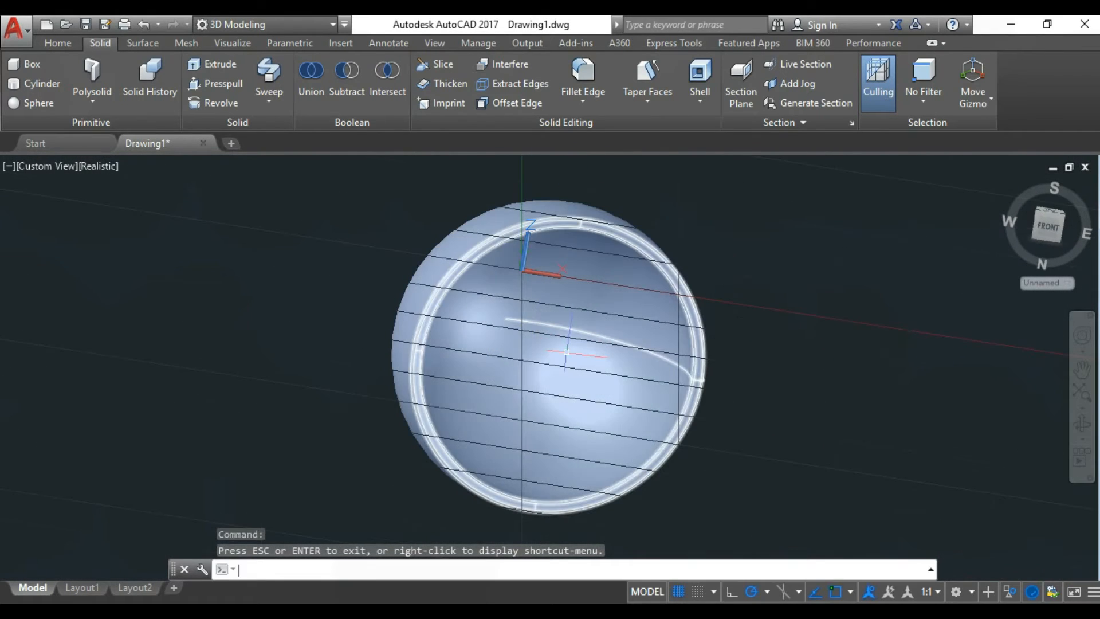
click(566, 353)
text(mo)
key(Return)
key(Escape)
click(9, 56)
Step: Move the mirrored dome by a point on its rim onto the bottom end of one of the tubes
text(m)
key(Return)
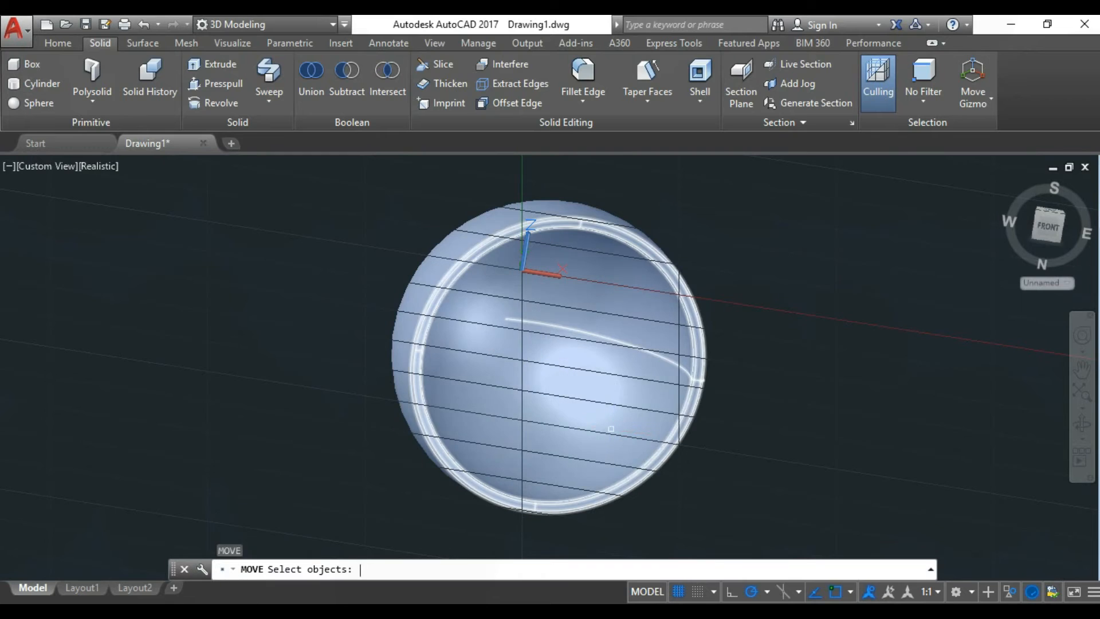
click(611, 429)
key(Return)
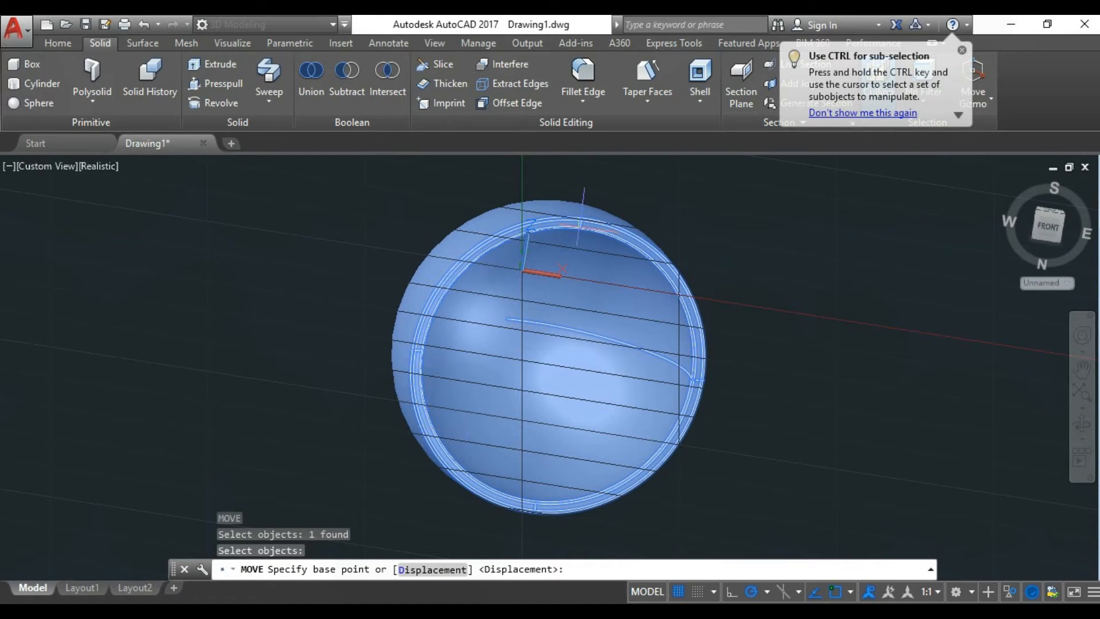
click(701, 380)
scroll(515, 352, down, 9)
scroll(739, 434, up, 7)
scroll(808, 450, down, 2)
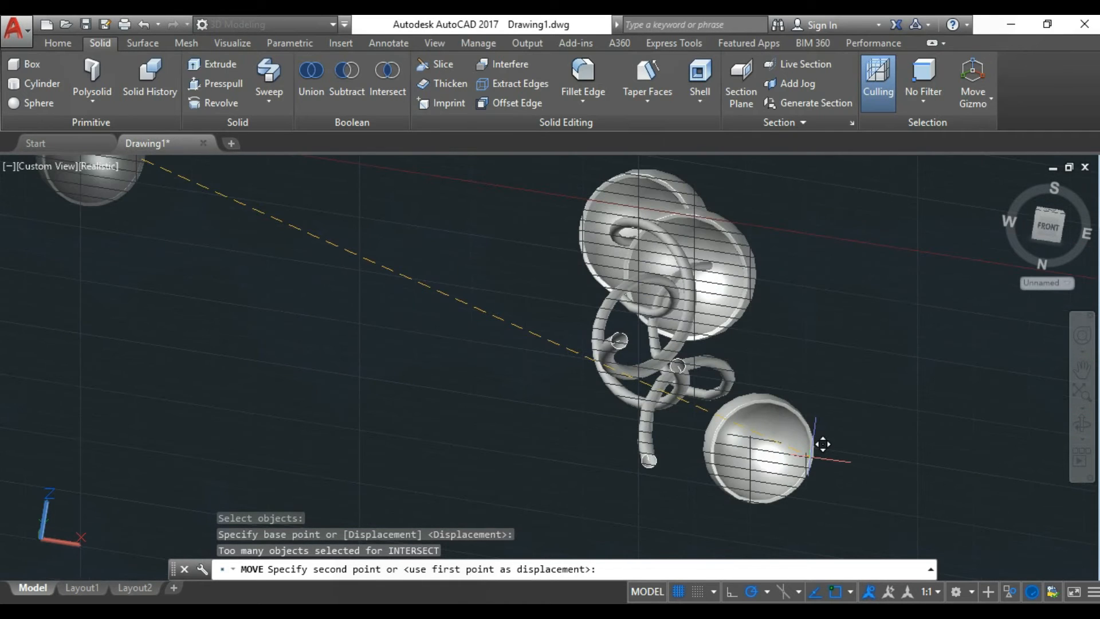
scroll(823, 444, up, 1)
scroll(810, 474, down, 2)
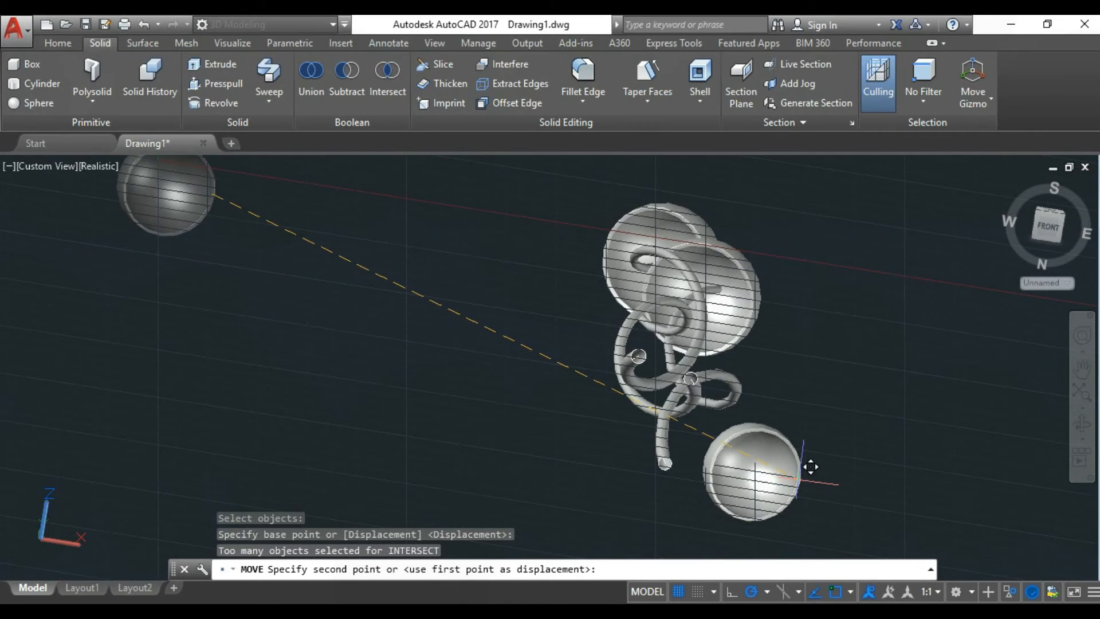
scroll(801, 479, up, 2)
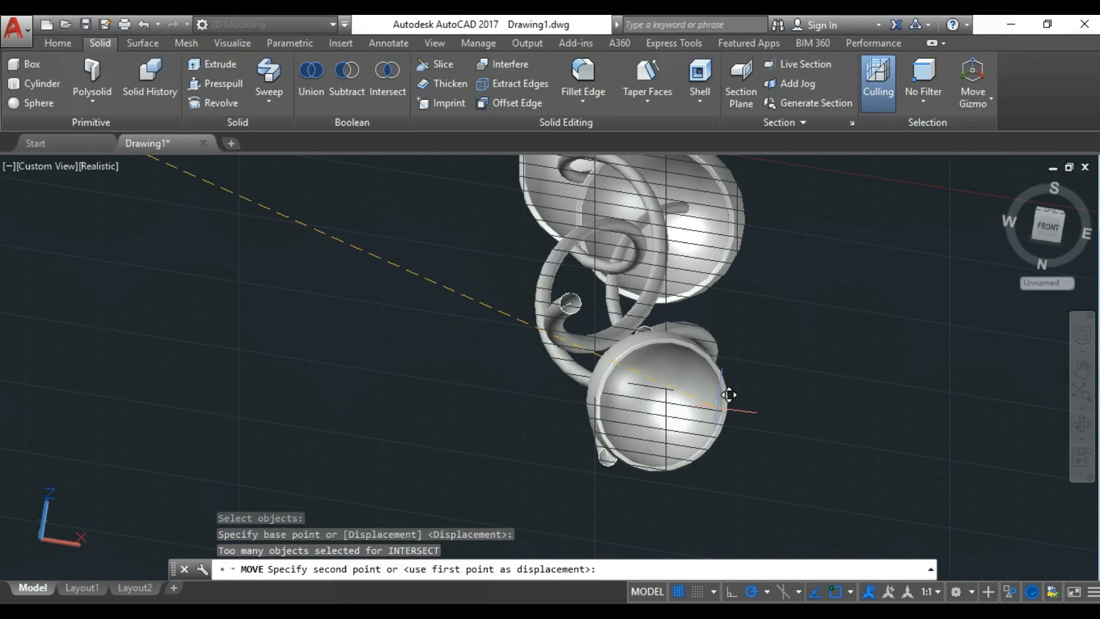
click(574, 301)
Step: Move the mirrored dome by its rim corner from the base of the tubes up to the tip of the shortest tube
shift+middle_drag(570, 287, 877, 396)
key(Escape)
click(688, 467)
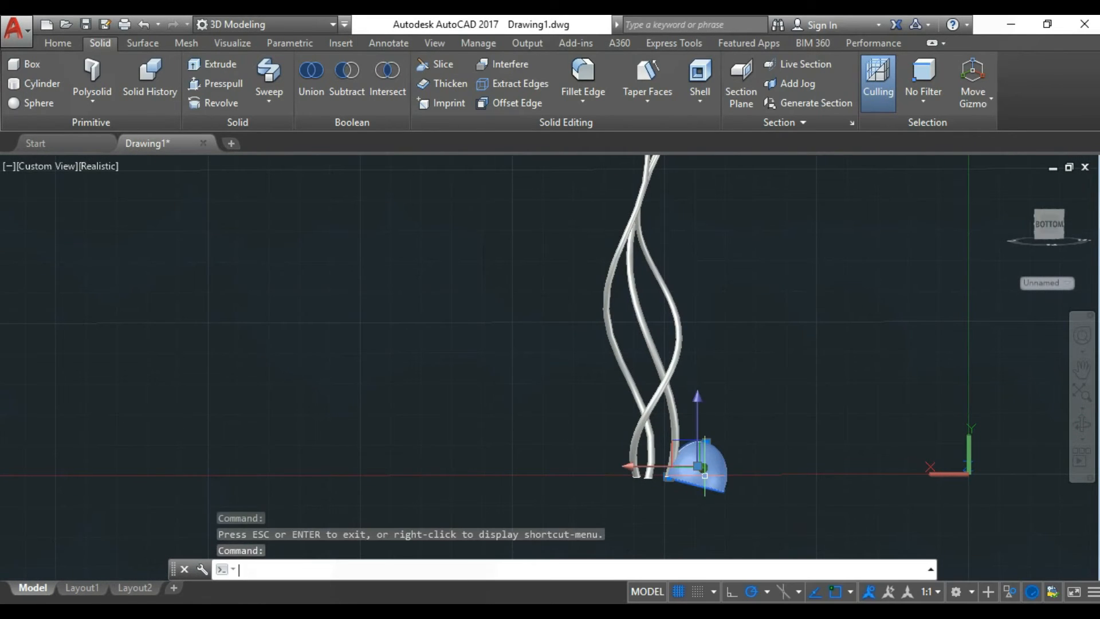
text(m)
key(Return)
scroll(671, 476, up, 3)
click(671, 476)
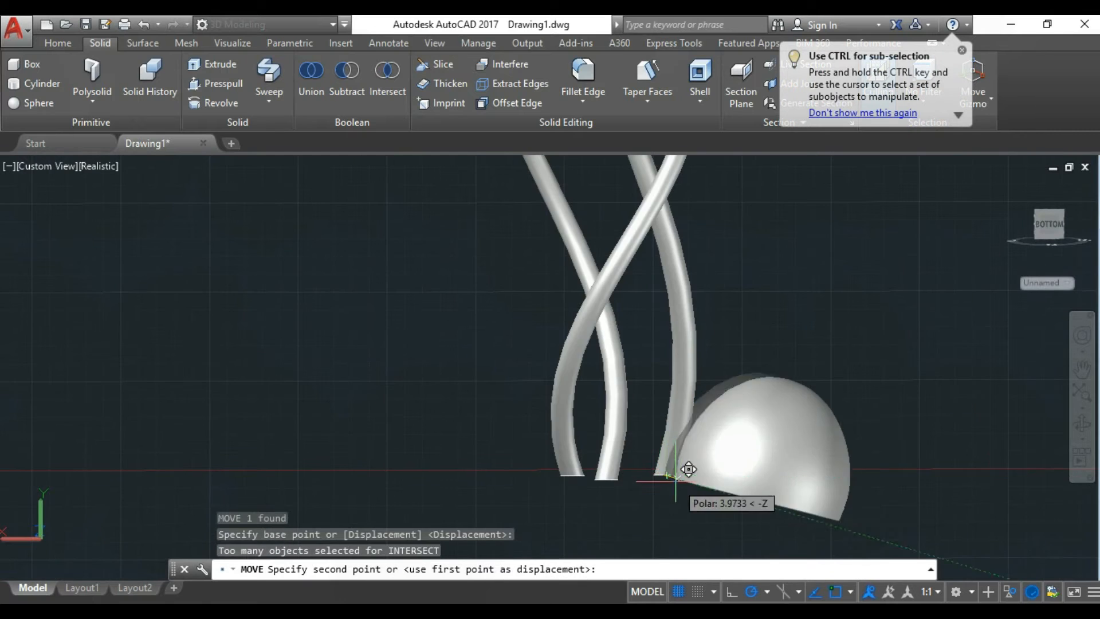
scroll(677, 476, down, 4)
scroll(675, 229, up, 3)
click(660, 309)
Step: Shift the smallest dome sideways along its axis over the shortest tube and lower it to fit the tip
click(677, 282)
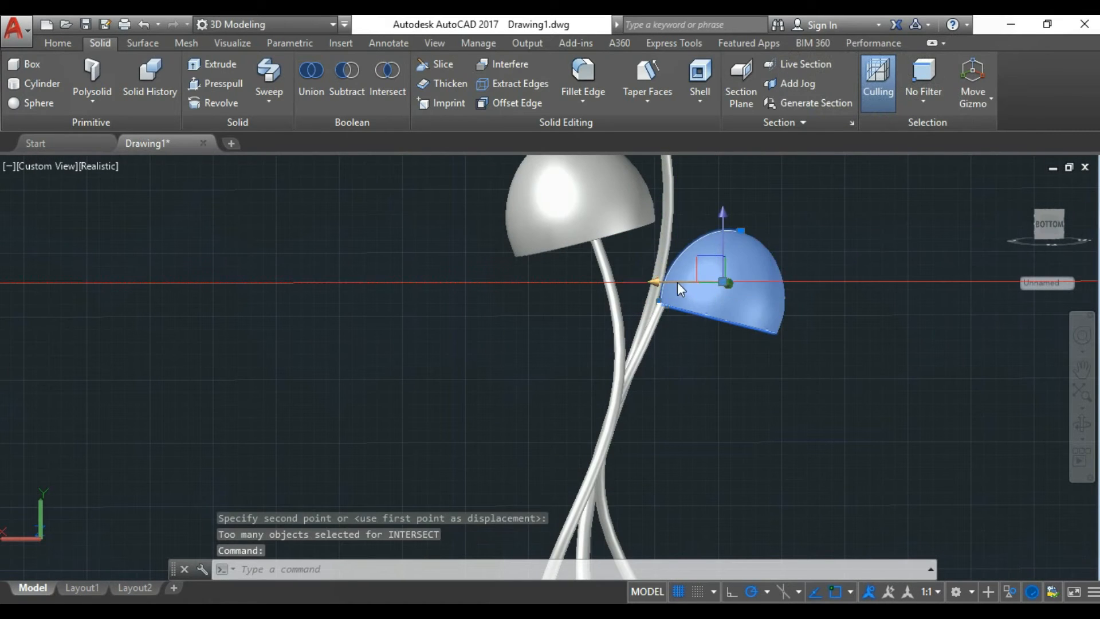
click(678, 284)
click(654, 295)
scroll(703, 233, up, 2)
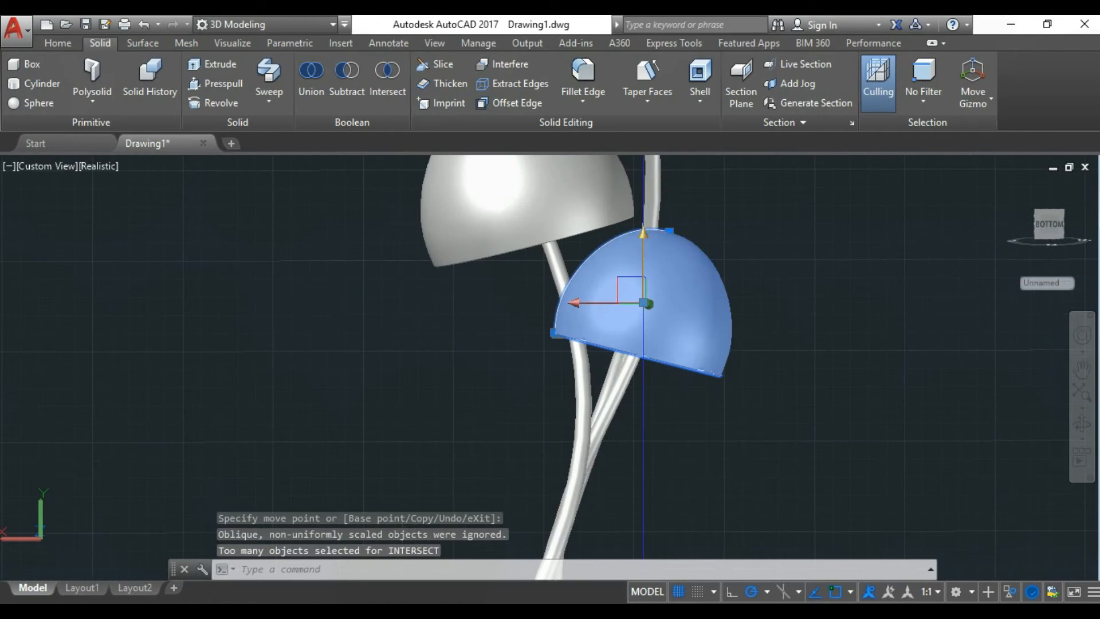
click(644, 243)
click(654, 420)
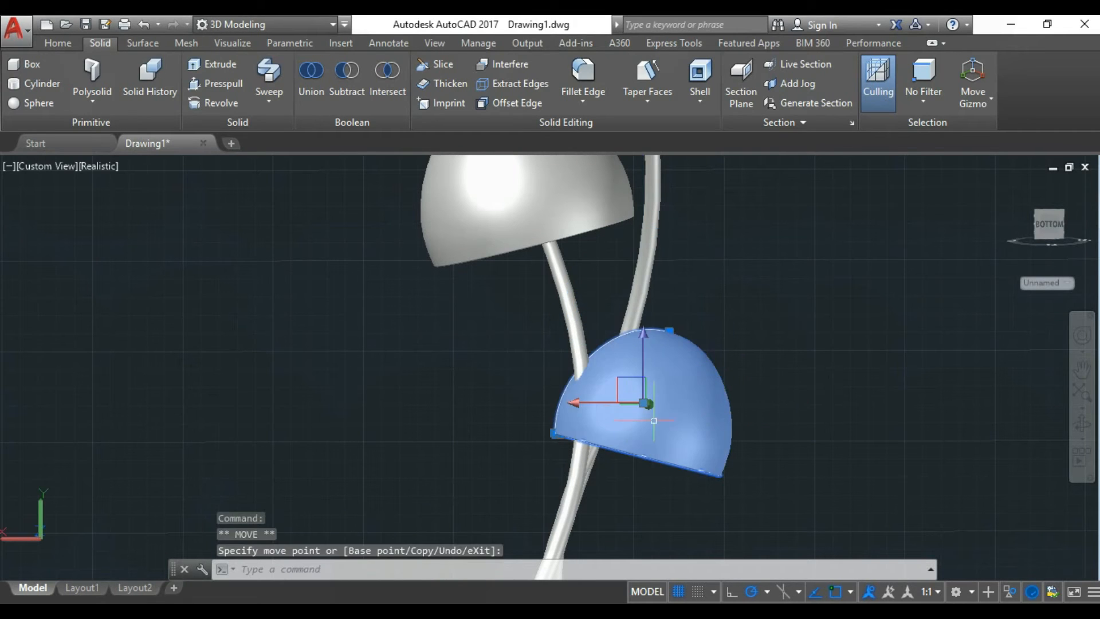
click(654, 390)
key(Escape)
Step: Move the shortest tube together with its dome slightly downward, separating the dome from the neighbouring tubes
shift+middle_drag(1015, 449, 681, 274)
drag(680, 273, 661, 315)
scroll(667, 300, down, 5)
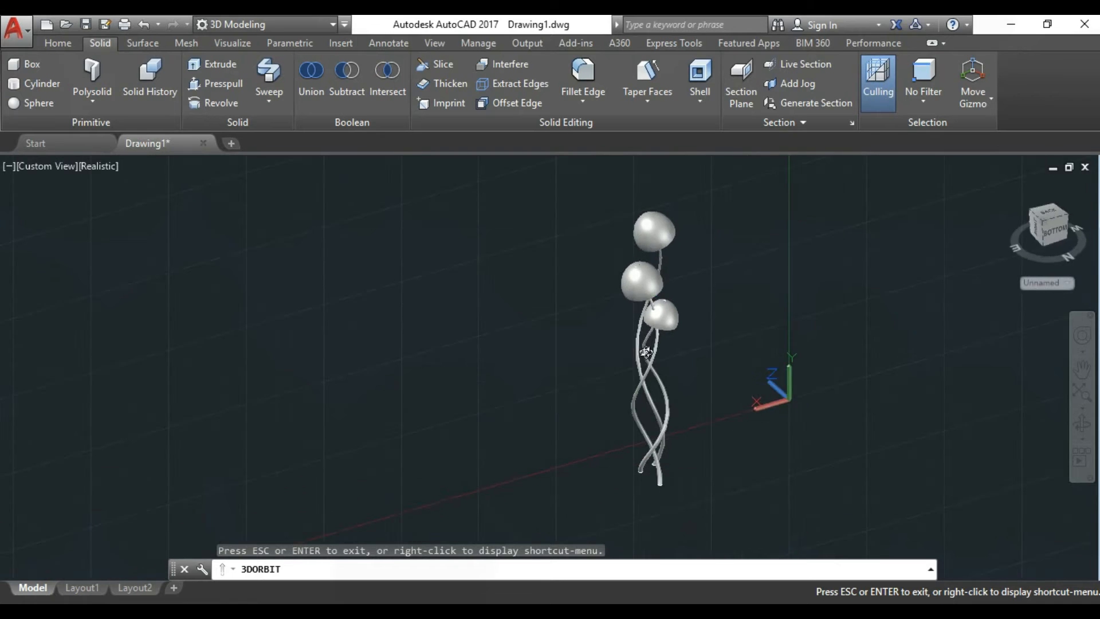
scroll(644, 269, up, 4)
scroll(681, 325, down, 3)
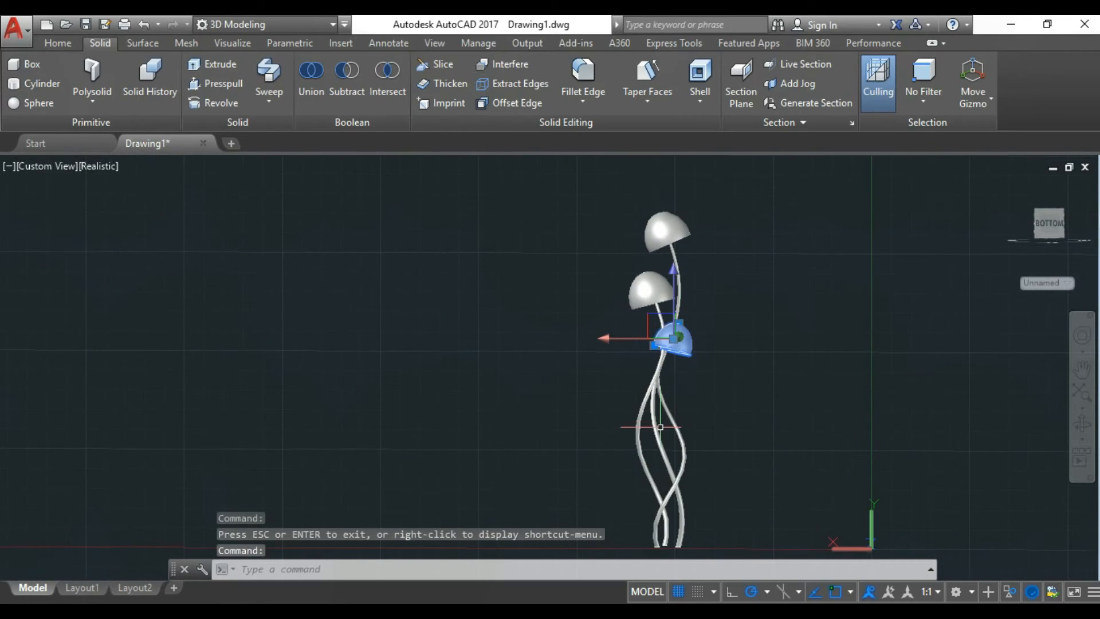
text(m)
key(Return)
scroll(705, 462, up, 5)
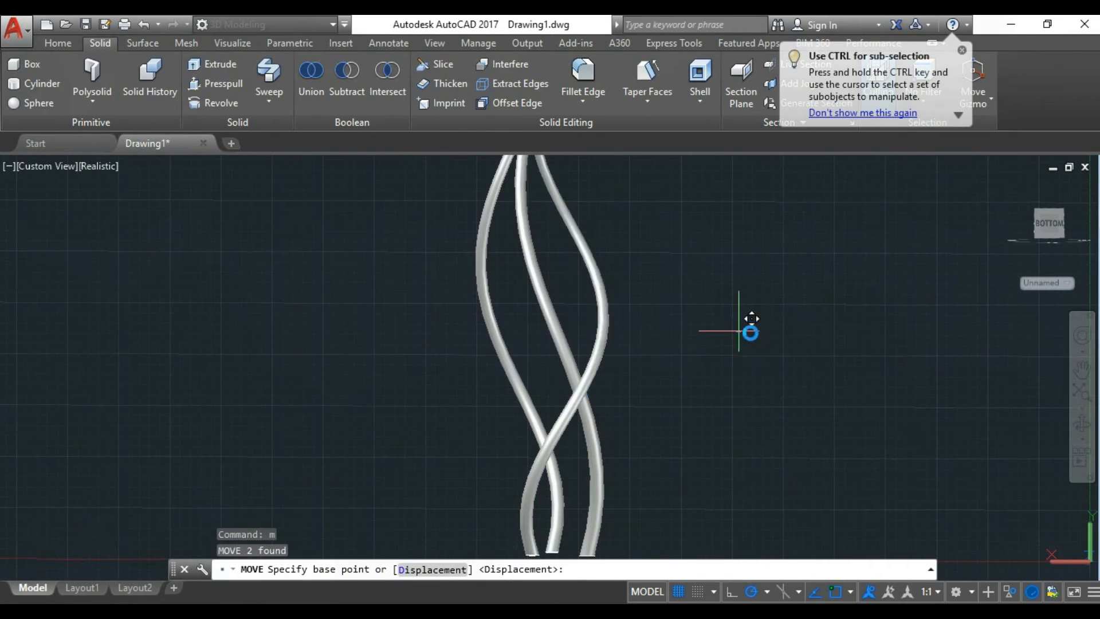
click(749, 326)
click(562, 352)
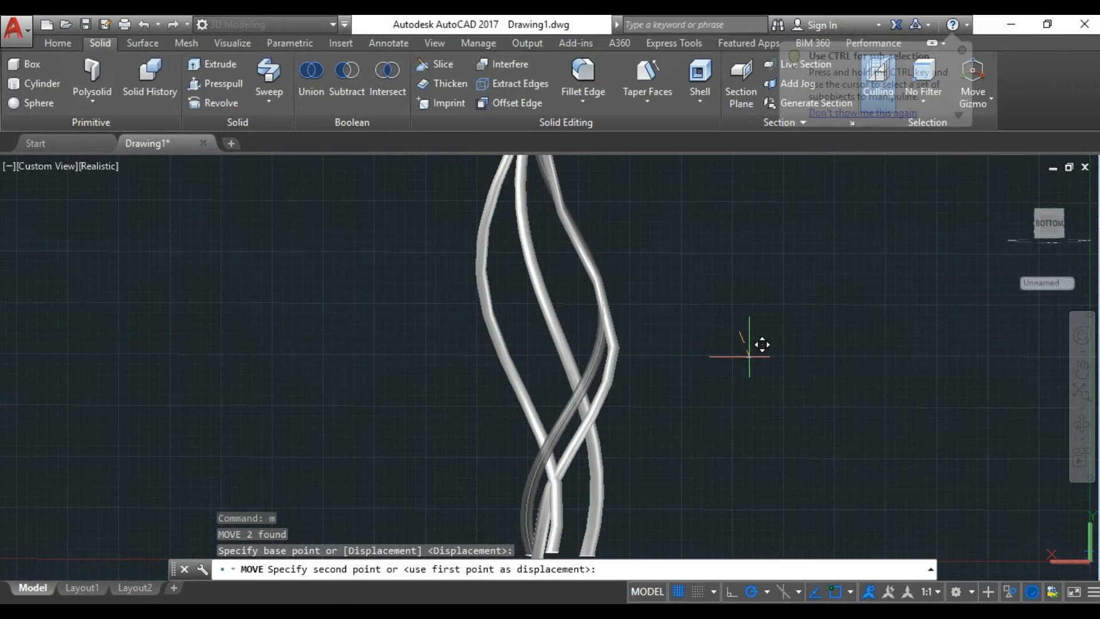
click(752, 356)
scroll(736, 364, down, 5)
scroll(708, 239, up, 3)
scroll(709, 275, down, 2)
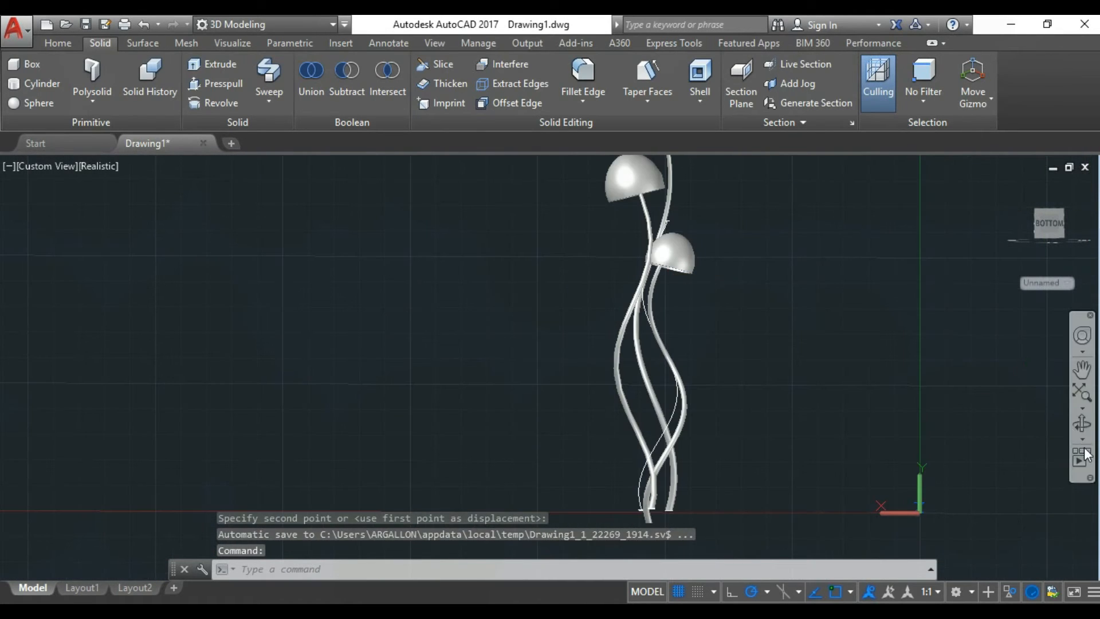
Step: Delete the thin helix path left behind by the moved shortest tube, working in the front view
click(1082, 425)
drag(686, 319, 725, 425)
key(Escape)
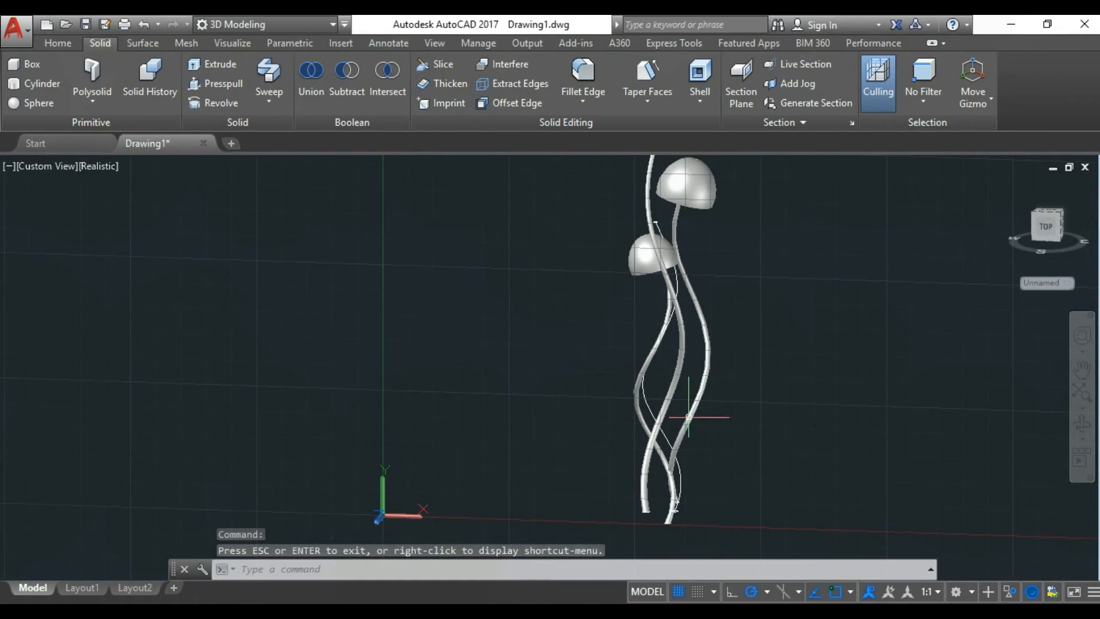
click(46, 166)
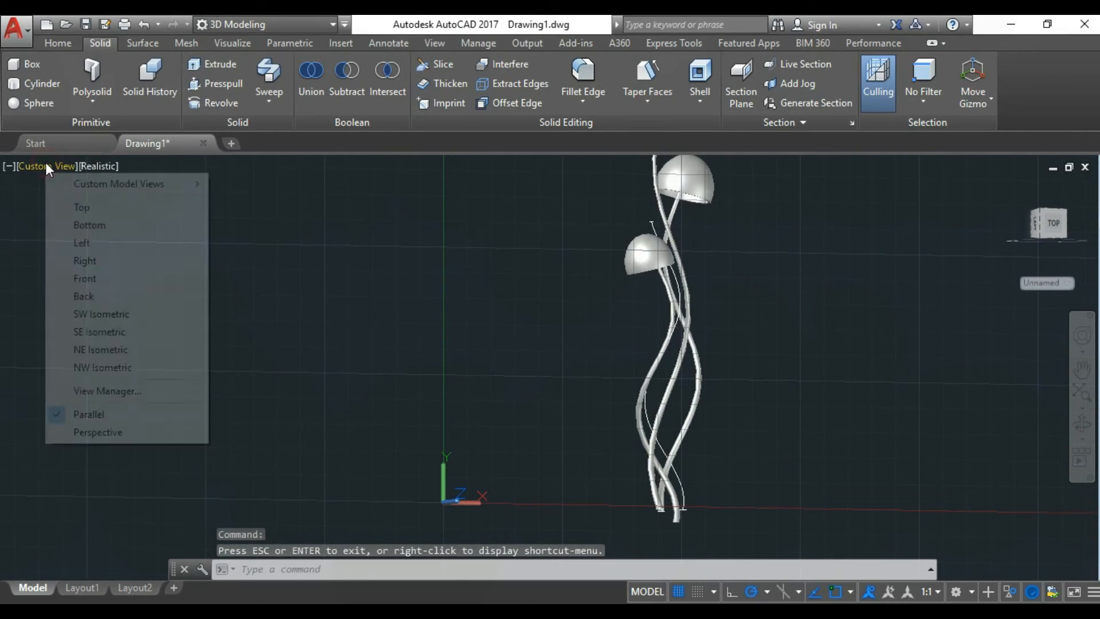
click(74, 260)
click(30, 166)
click(63, 278)
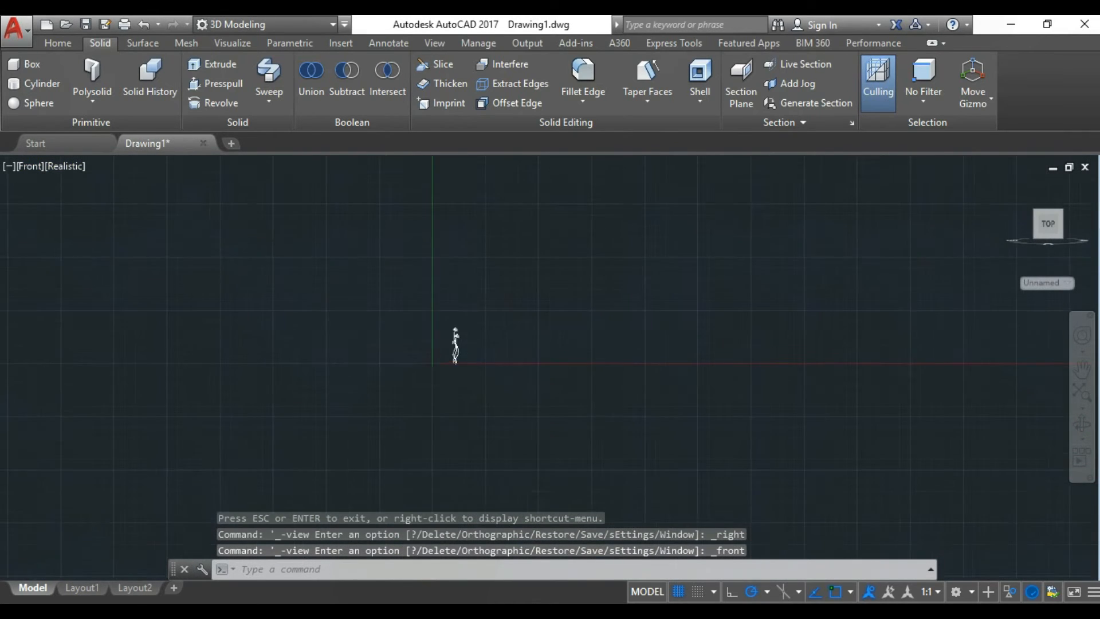
scroll(623, 430, up, 3)
click(622, 393)
key(Delete)
scroll(648, 411, down, 4)
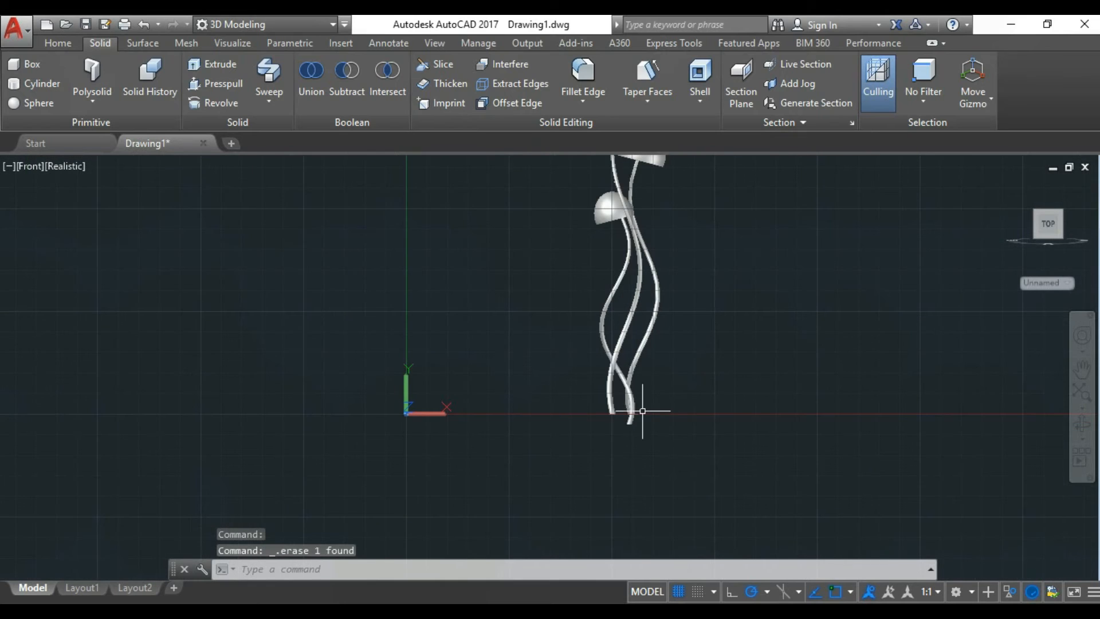
Step: Move the shortest tube and its dome straight up in the front view until its base is level with the other tubes
text(m)
key(Return)
scroll(680, 409, up, 4)
click(653, 459)
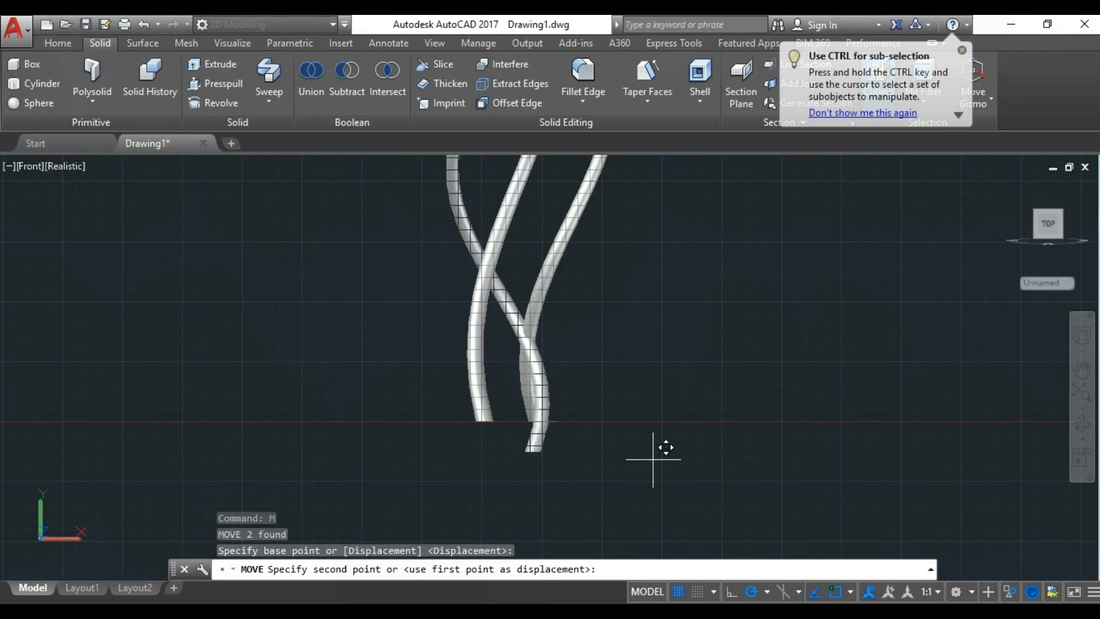
click(654, 426)
scroll(659, 373, down, 4)
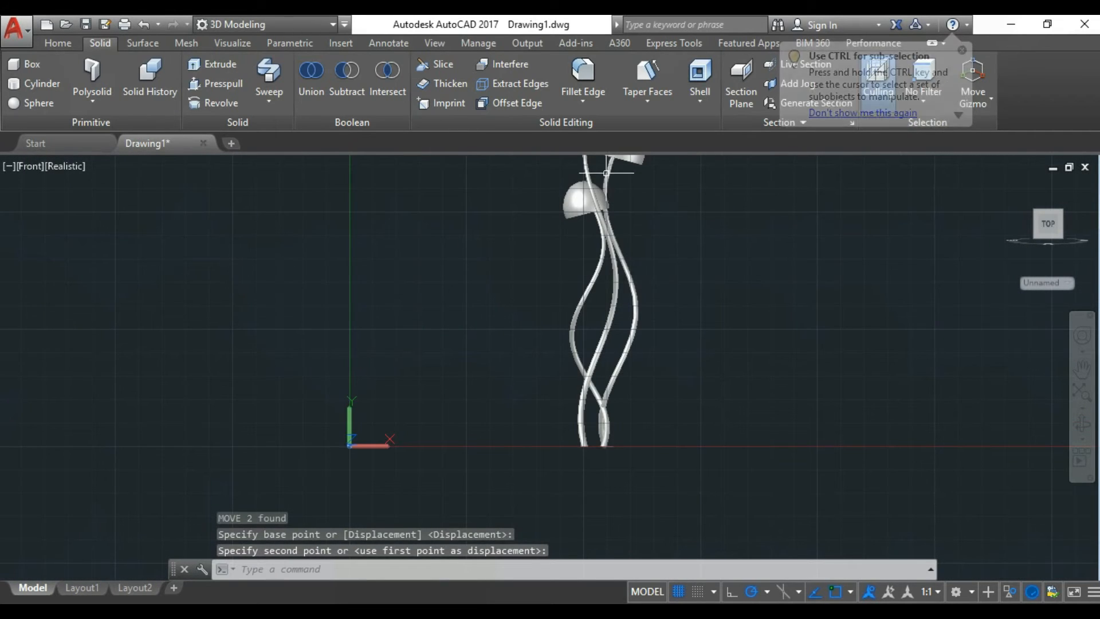
Step: Move the middle dome together with its thin helix path slightly sideways in the front view, away from the neighbouring tubes
click(647, 340)
scroll(603, 297, up, 3)
text(m)
key(Return)
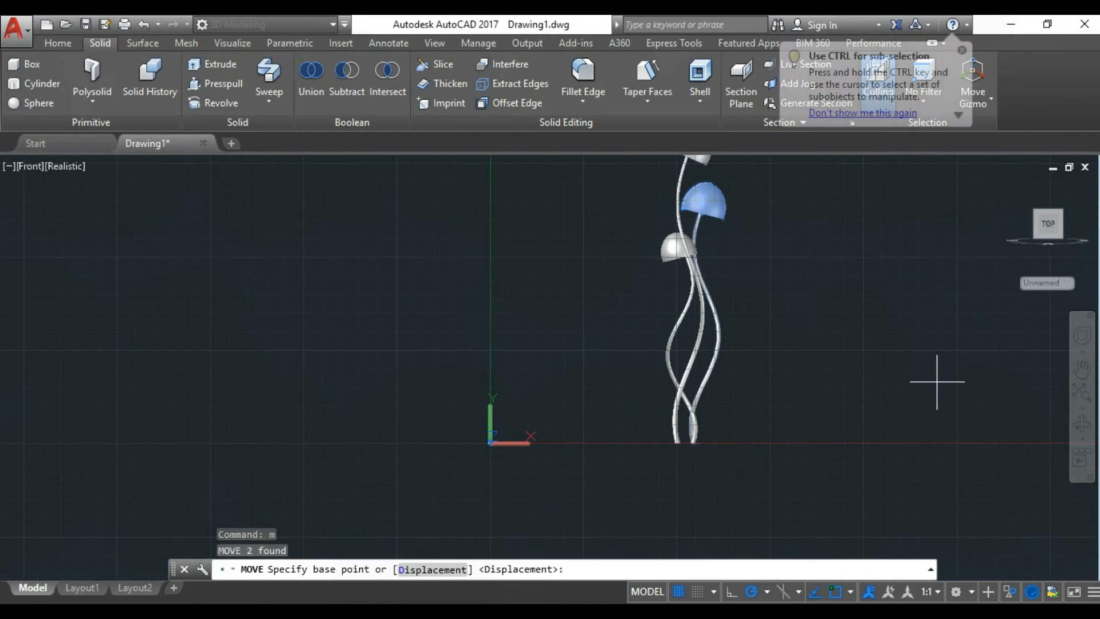
click(934, 381)
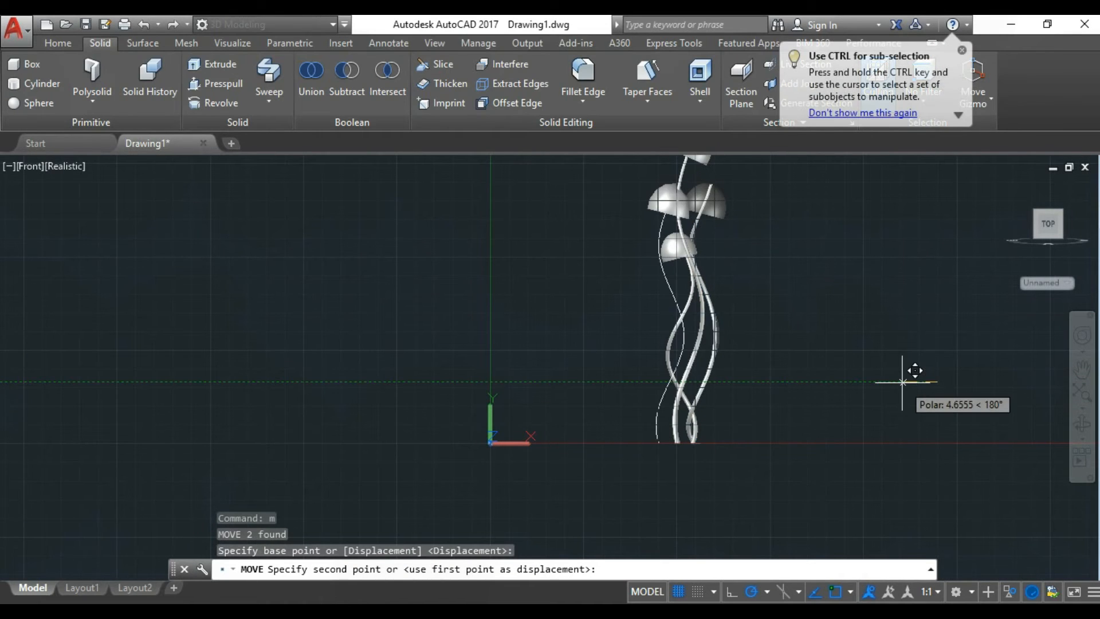
click(945, 384)
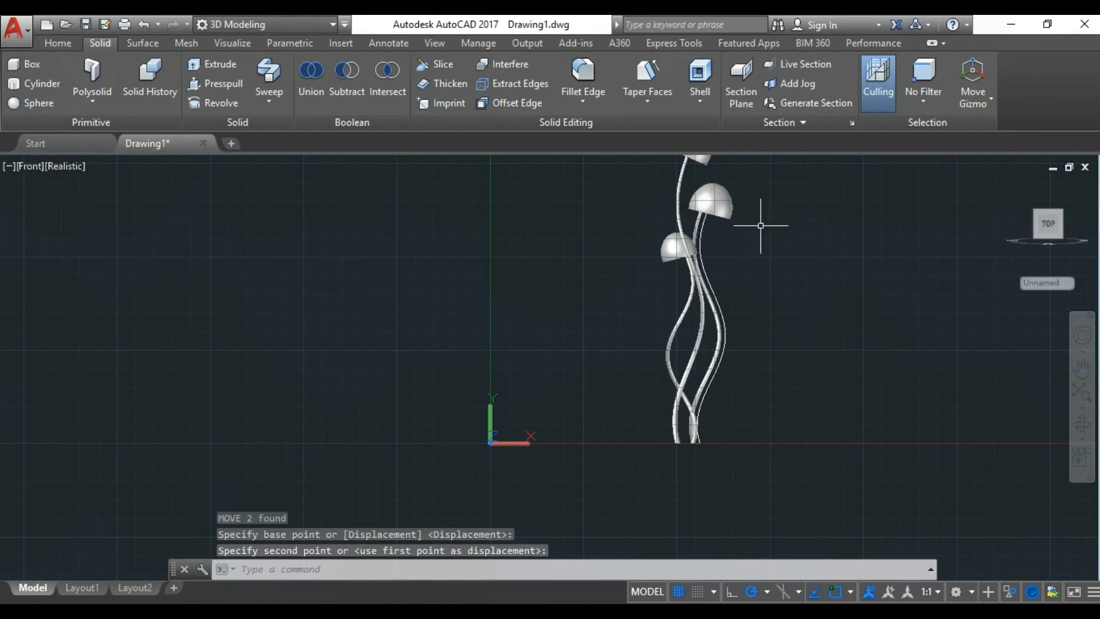
Step: Move the middle-height tube sideways by itself so its tip sits under its shifted dome again
scroll(765, 225, up, 2)
text(m)
key(Return)
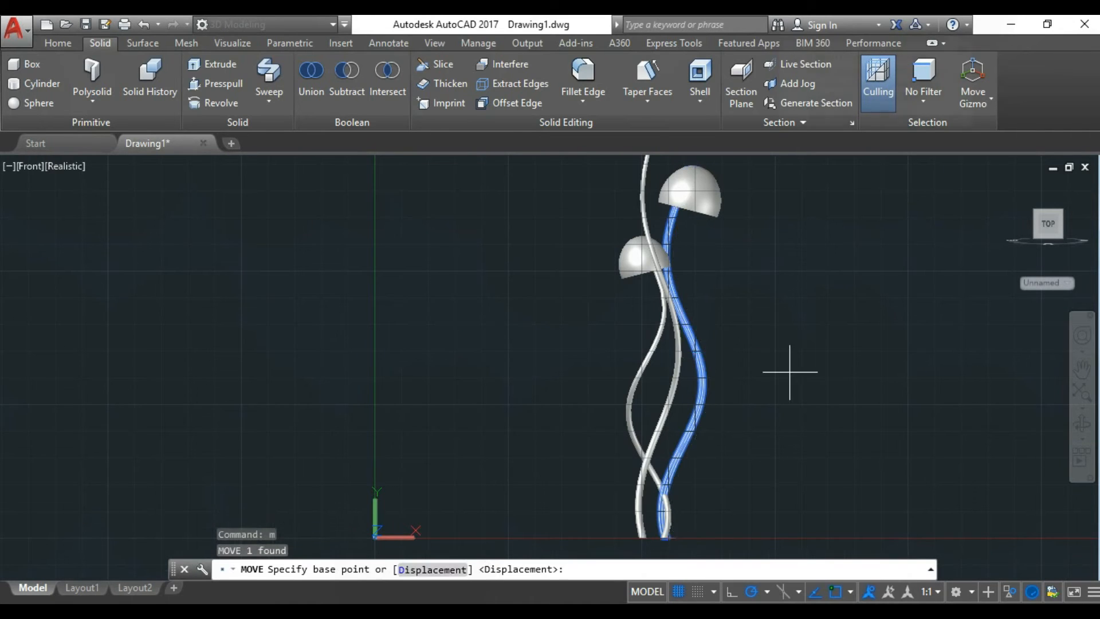
click(788, 371)
scroll(817, 370, up, 2)
click(814, 370)
scroll(750, 431, down, 4)
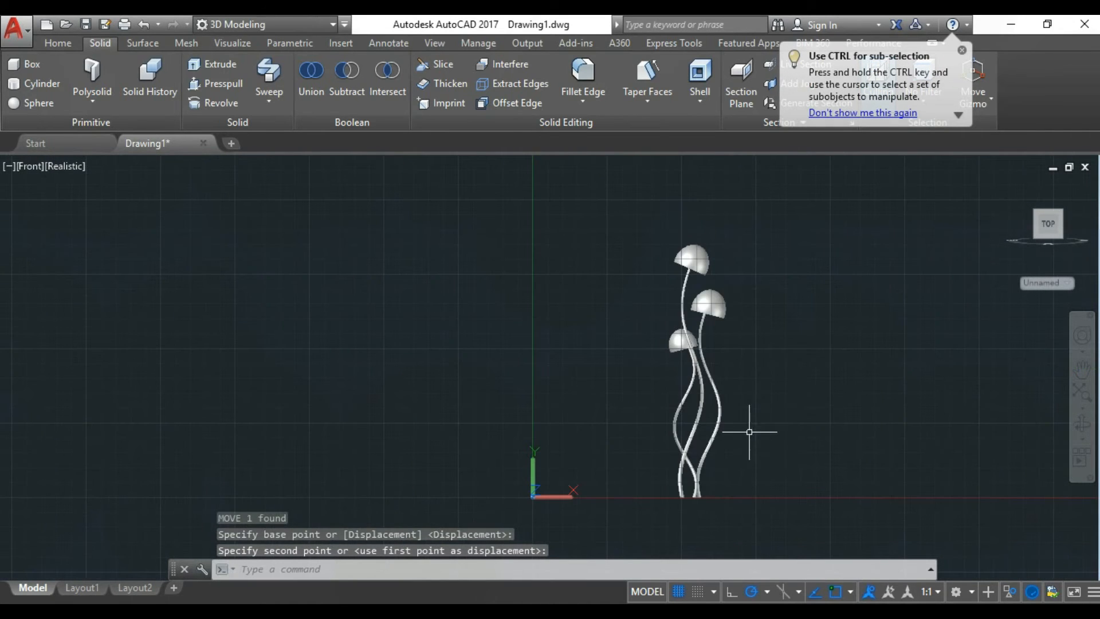
Step: Move the tallest tube's selected parts a small distance horizontally, away from the shortest tube
click(703, 427)
scroll(718, 385, up, 3)
text(m)
key(Return)
click(791, 393)
scroll(808, 395, up, 2)
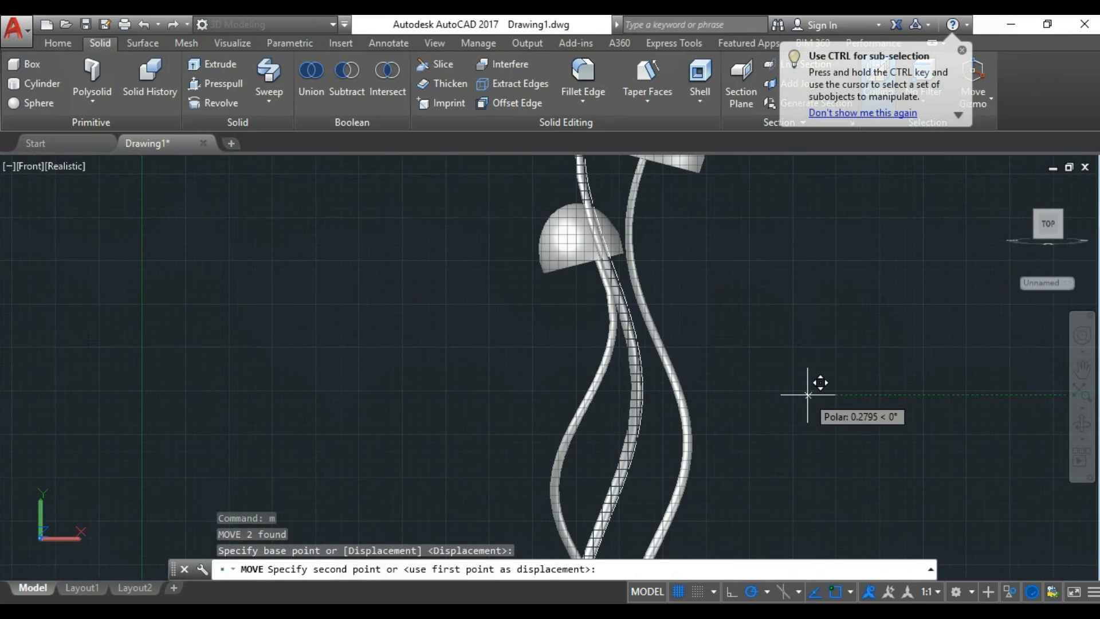
click(811, 396)
Step: Delete the leftover helix path beside the tallest tube and nudge that tube slightly sideways
click(648, 351)
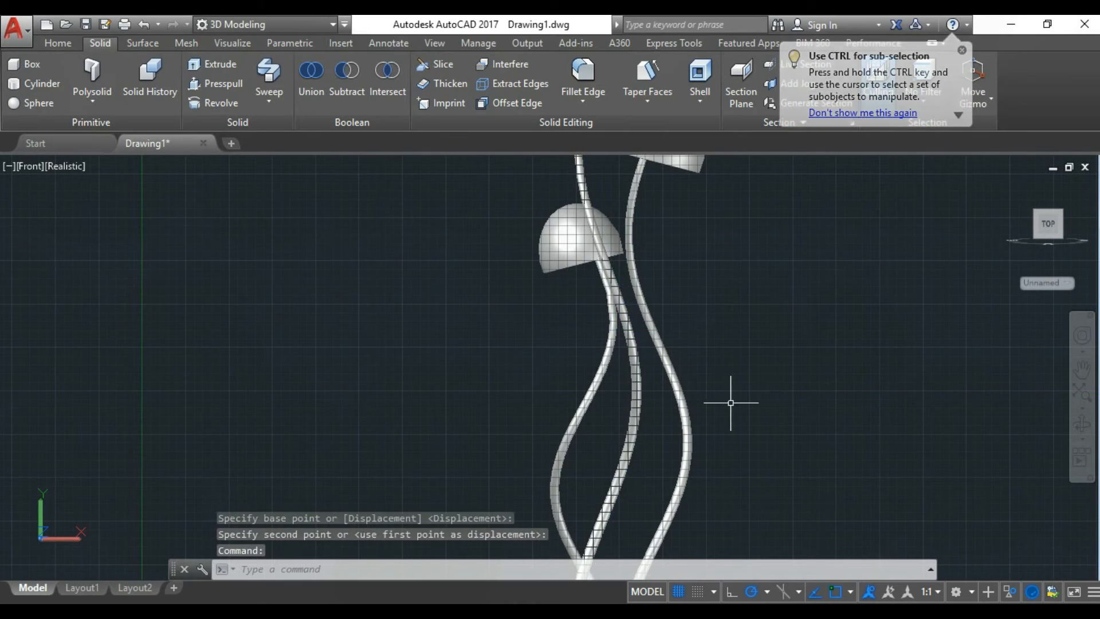
key(Delete)
click(639, 395)
text(m)
key(Return)
scroll(679, 406, up, 2)
click(781, 383)
click(786, 383)
scroll(767, 433, down, 5)
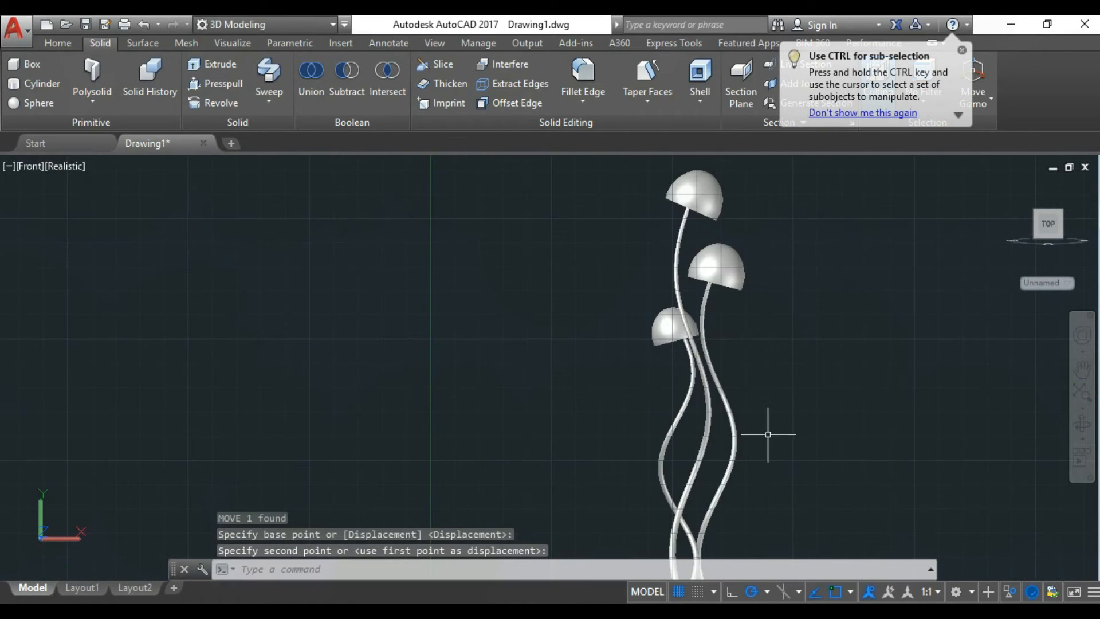
Step: Delete the leftover curve at the base of the tube that stands apart from the other two
click(1082, 427)
drag(865, 342, 877, 423)
scroll(743, 517, up, 7)
key(Escape)
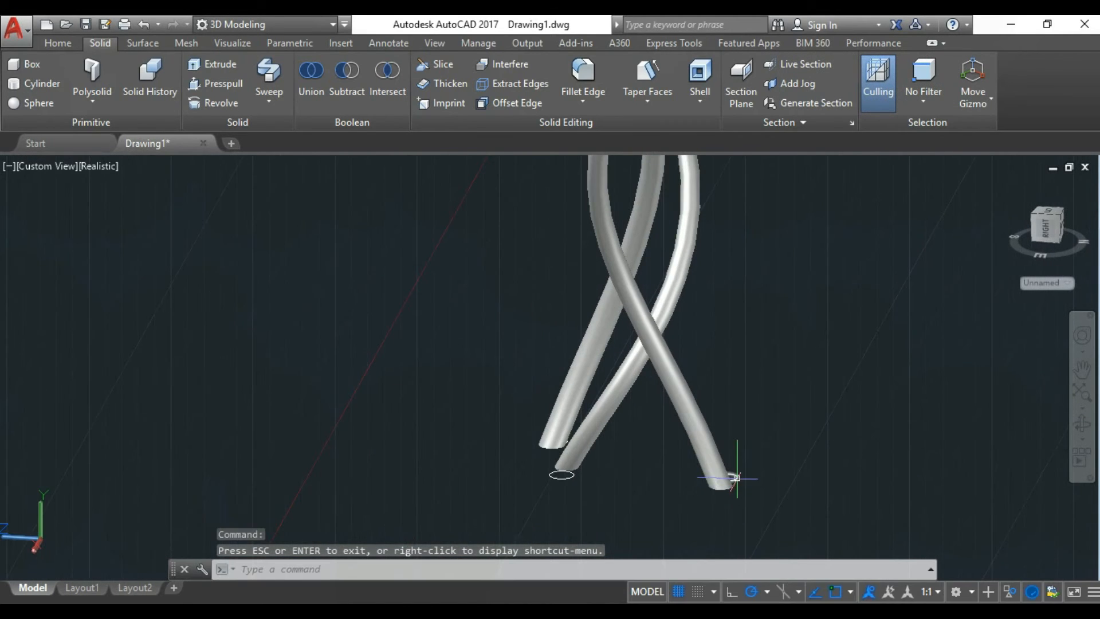
click(737, 479)
key(Delete)
click(1082, 425)
drag(484, 452, 516, 445)
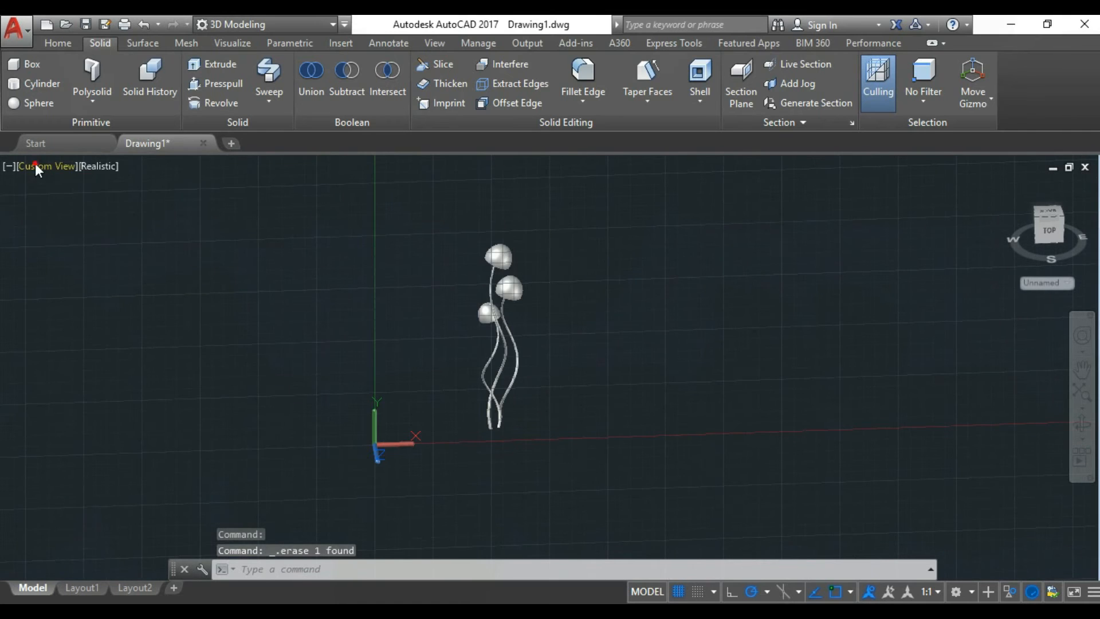
Step: Delete the small leftover object sitting beside the top of the smallest dome
click(35, 166)
click(86, 280)
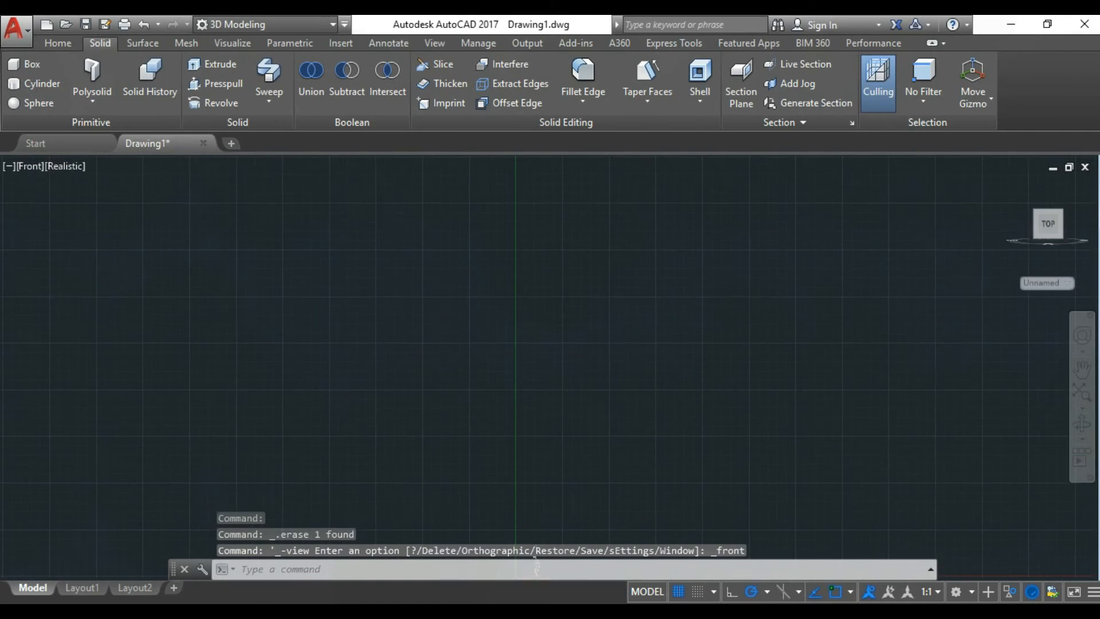
scroll(627, 402, up, 6)
click(1083, 426)
drag(733, 229, 612, 348)
scroll(631, 281, up, 2)
key(Escape)
click(601, 350)
scroll(696, 397, up, 2)
key(Escape)
click(555, 327)
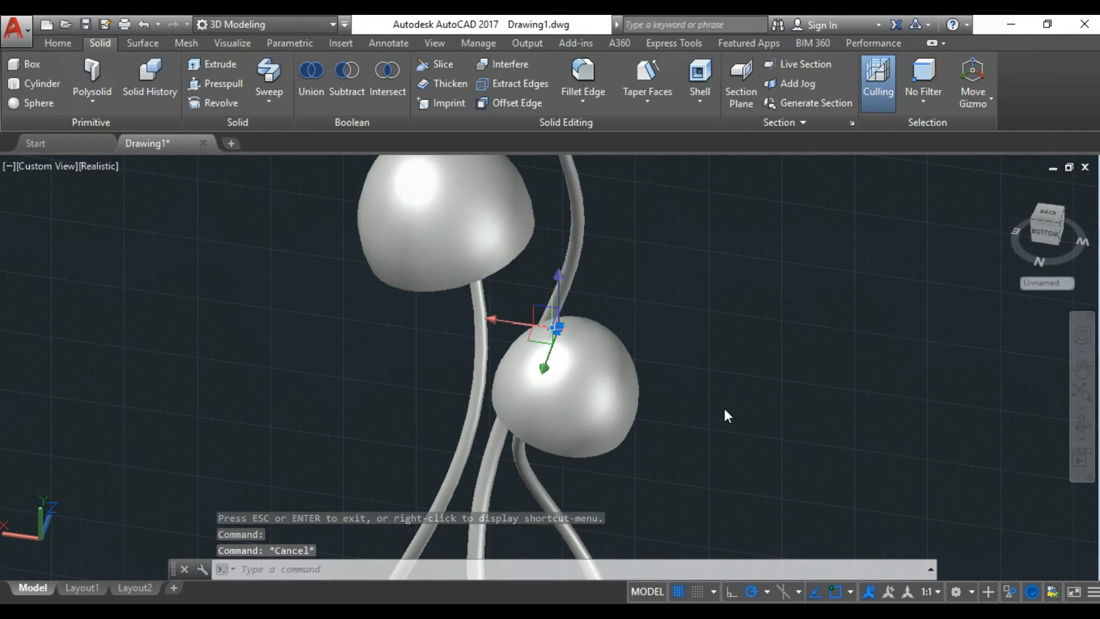
key(Delete)
Step: Examine the domes and tubes from below, from the top view and from an oblique angle
scroll(705, 385, down, 5)
scroll(738, 370, up, 2)
click(1082, 425)
drag(704, 338, 555, 187)
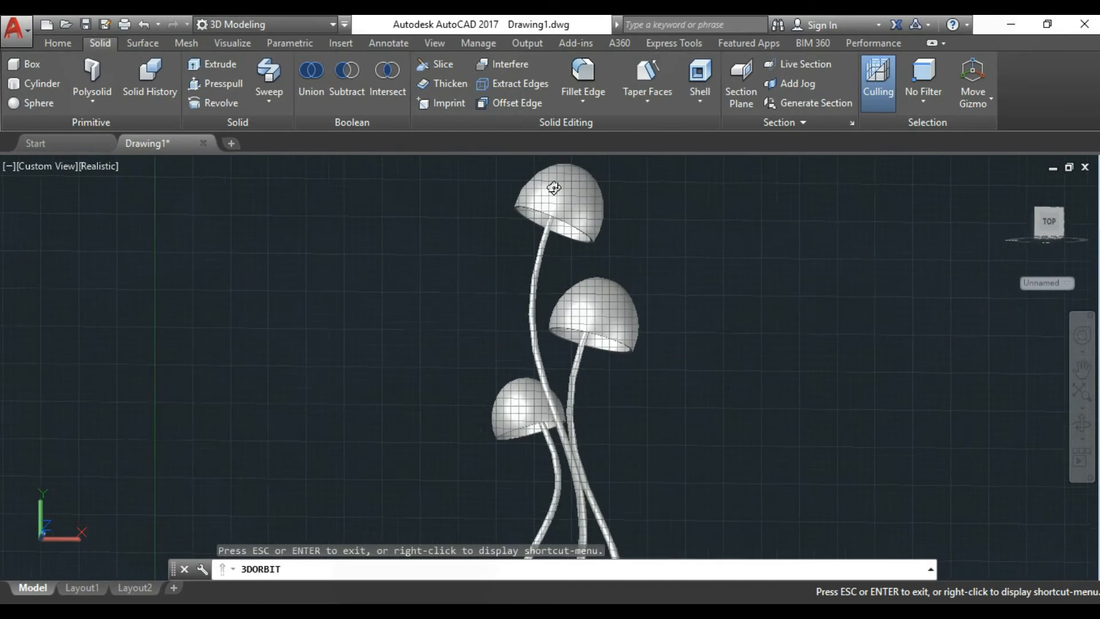
key(Escape)
click(52, 166)
click(90, 205)
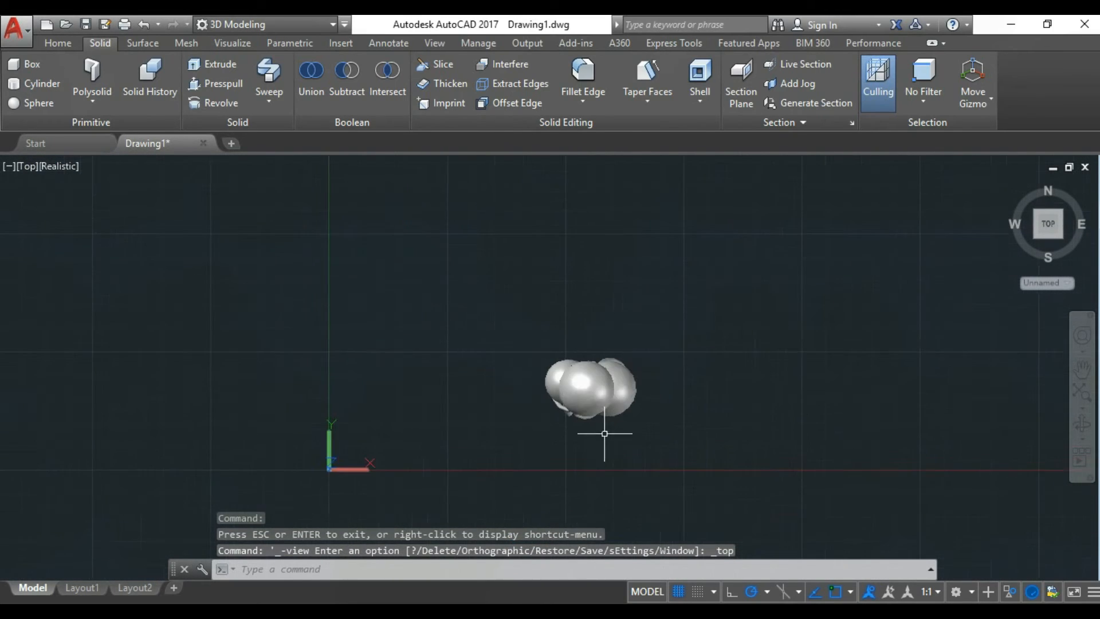
scroll(604, 434, up, 3)
click(1082, 425)
drag(716, 430, 753, 335)
drag(663, 314, 755, 219)
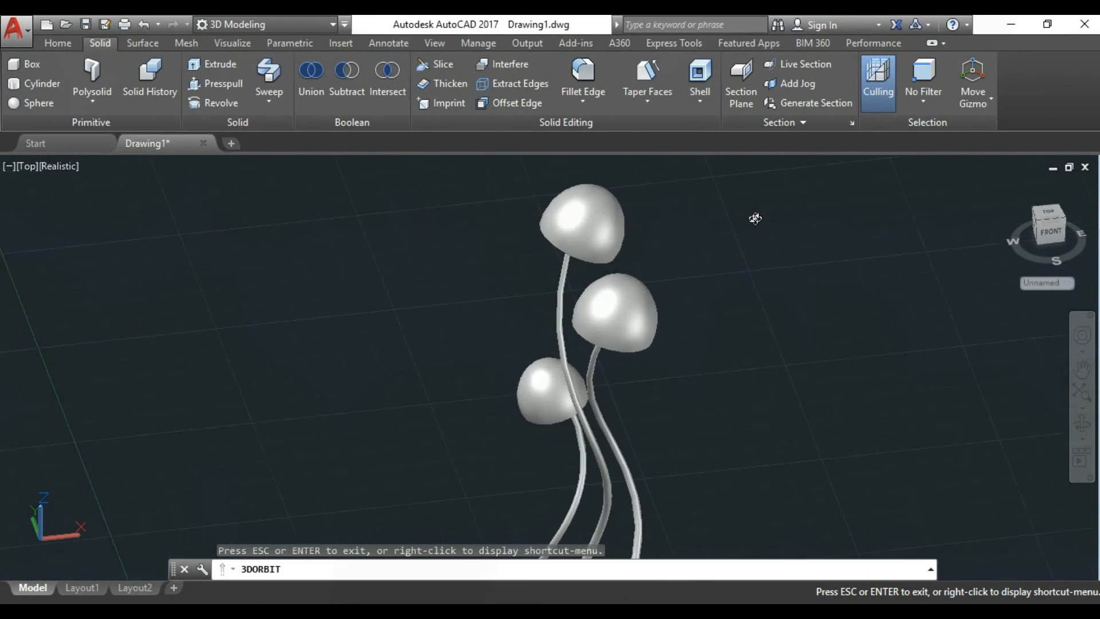
key(Escape)
Step: Draw a short, wide cylinder from the front view, centred at the tube bases and covering their spread
click(91, 165)
click(109, 281)
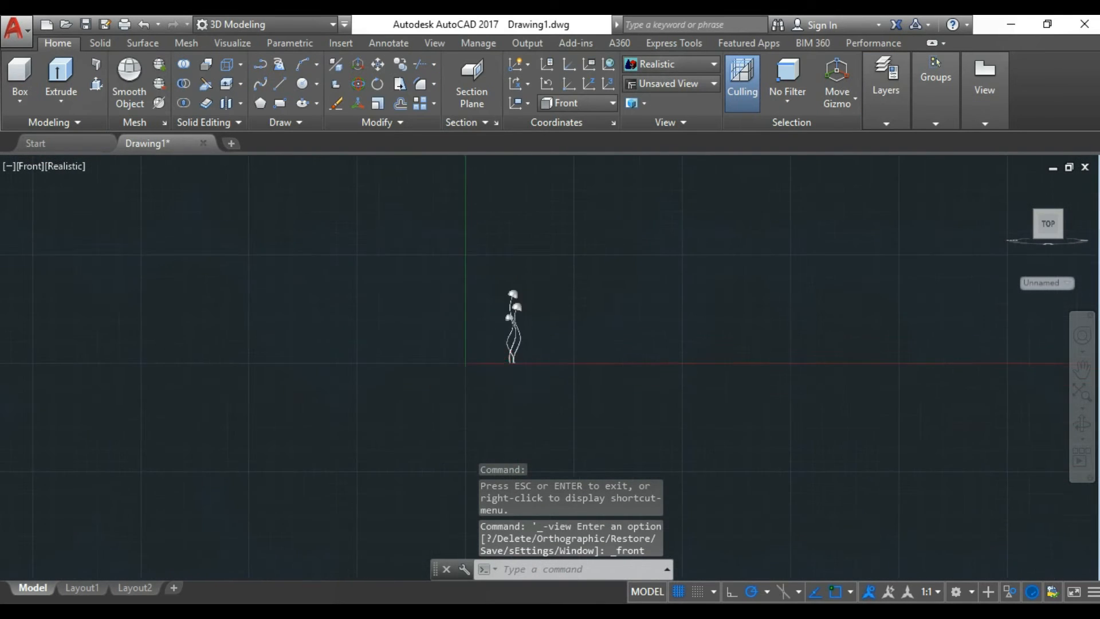
scroll(507, 354, up, 5)
click(100, 42)
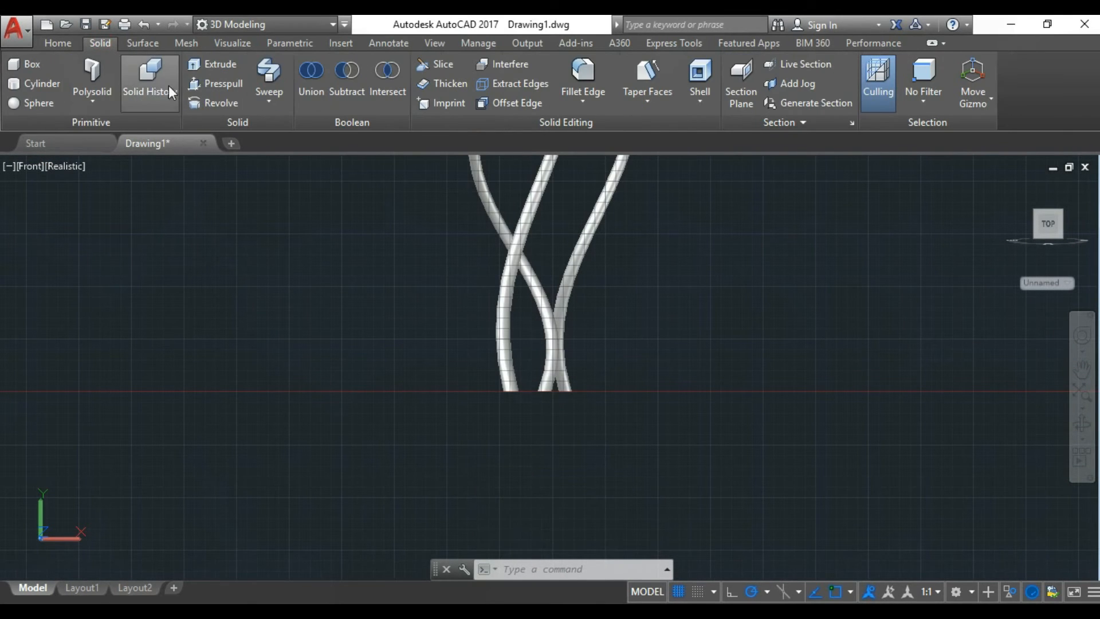
scroll(568, 356, down, 1)
click(567, 374)
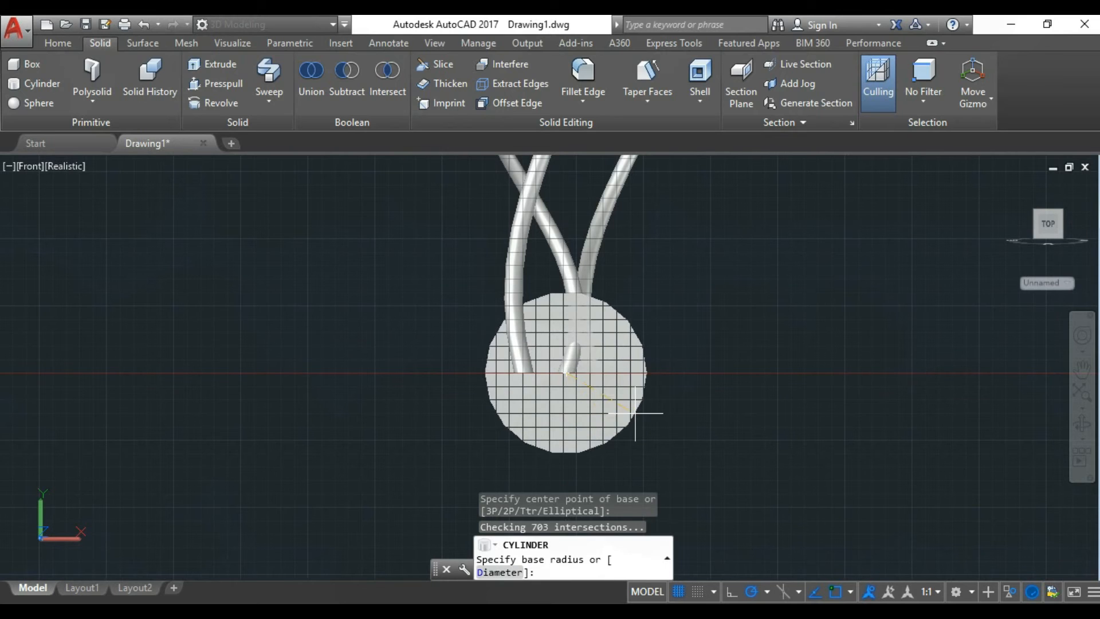
click(634, 408)
shift+middle_drag(791, 405, 614, 406)
scroll(692, 411, up, 4)
click(644, 331)
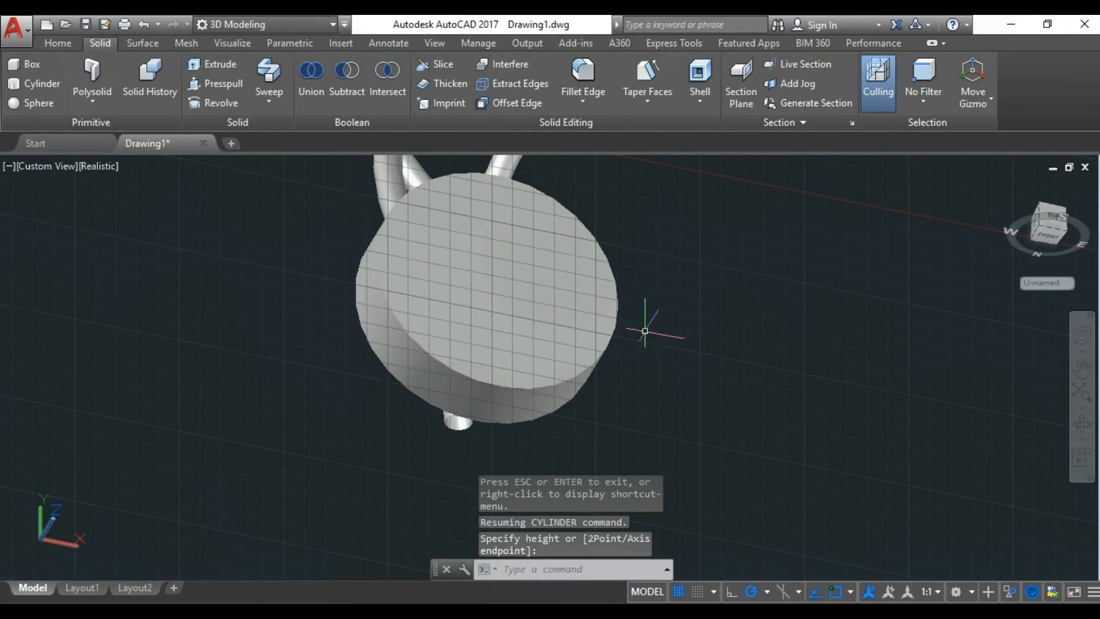
Step: Fillet both circular edges of the cylinder with a radius of 0.5
click(584, 79)
click(405, 394)
text(R)
key(Return)
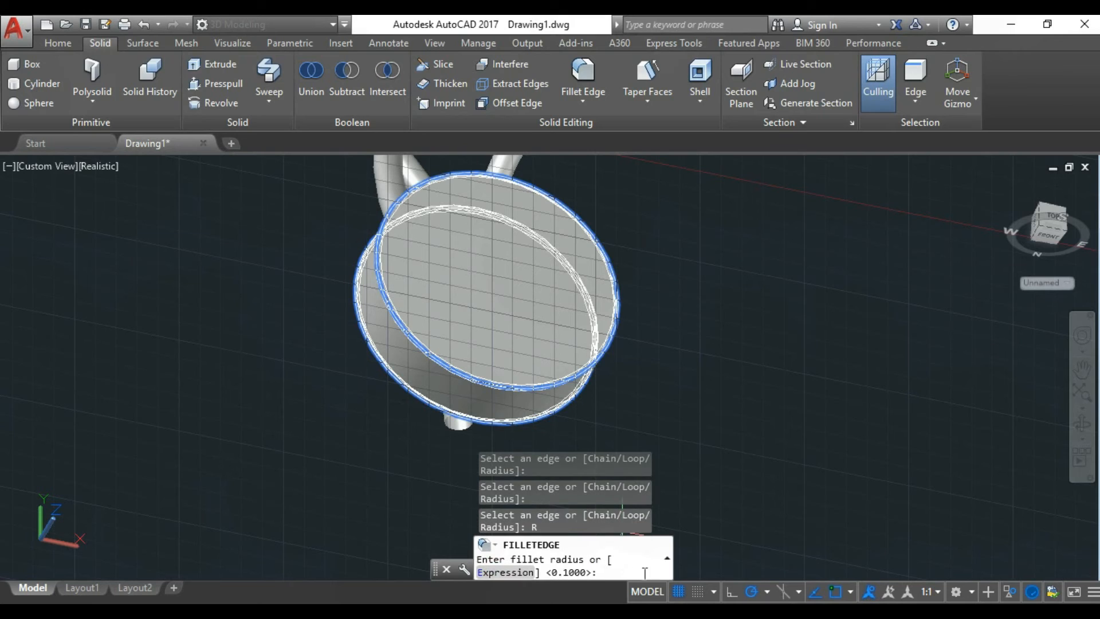
drag(671, 559, 831, 550)
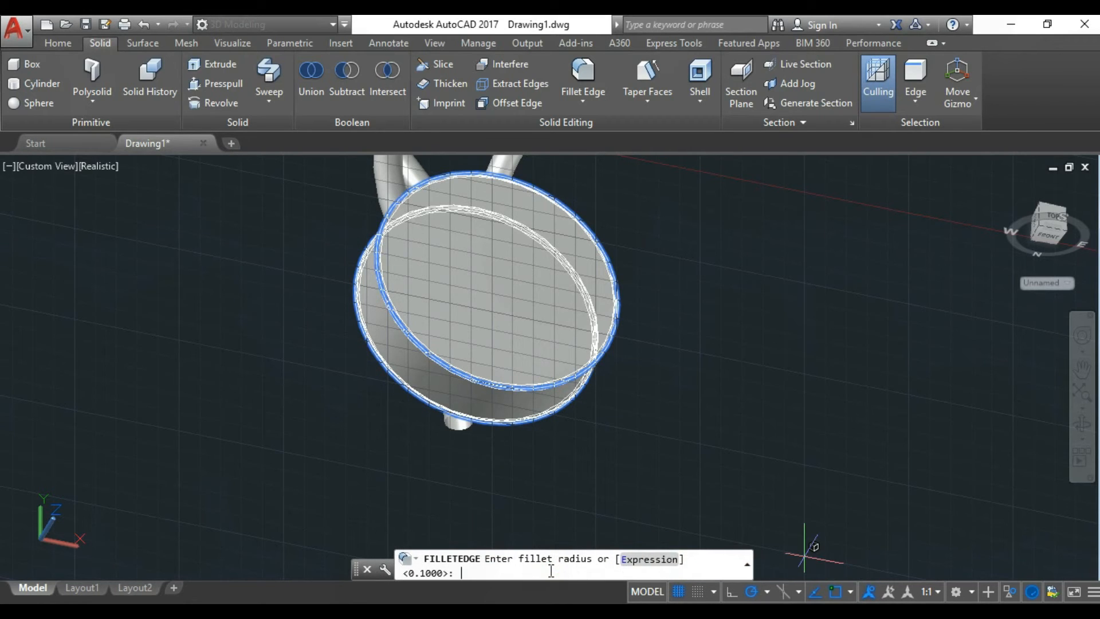
text(.5)
key(Return)
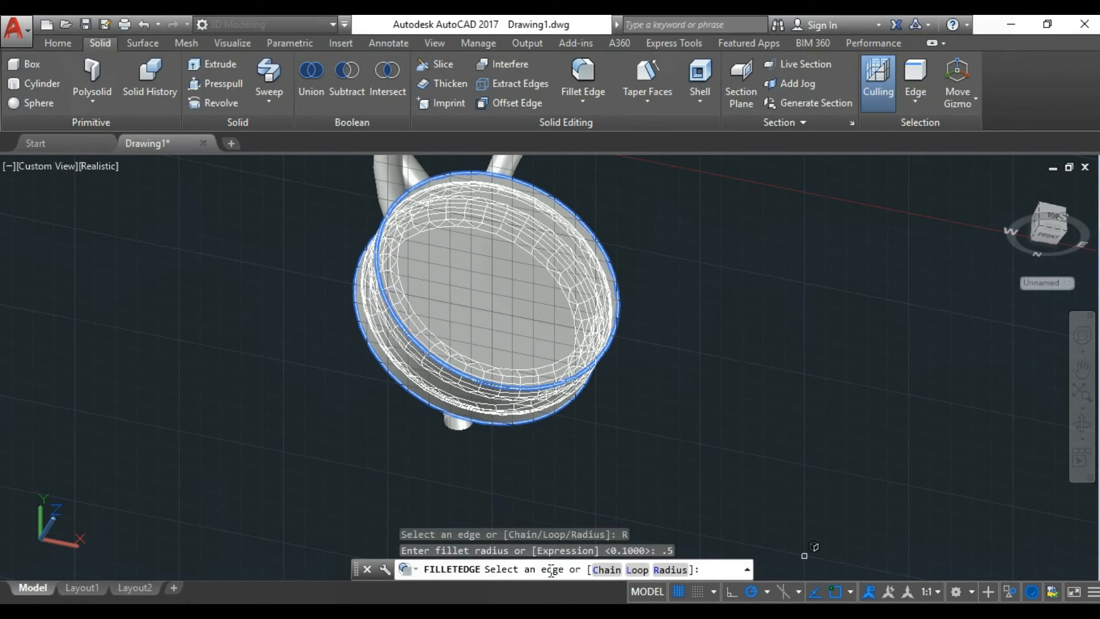
key(Return)
Step: Cut the filleted cylinder in the front view and paste it in the top view so it lies flat
click(46, 166)
click(66, 276)
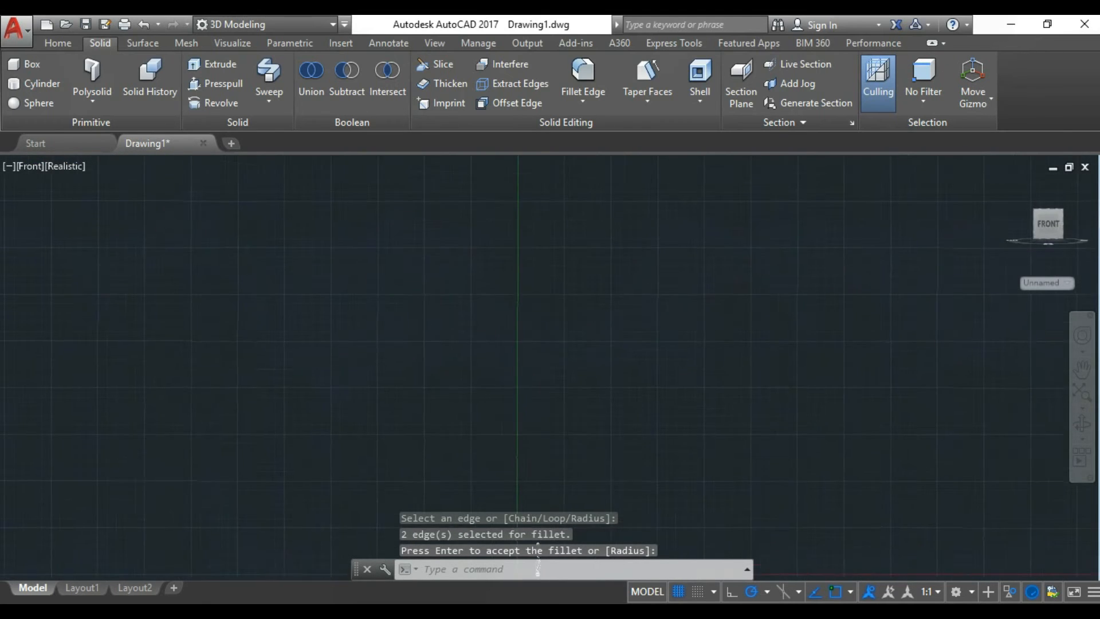
click(577, 328)
right_click(596, 366)
click(575, 352)
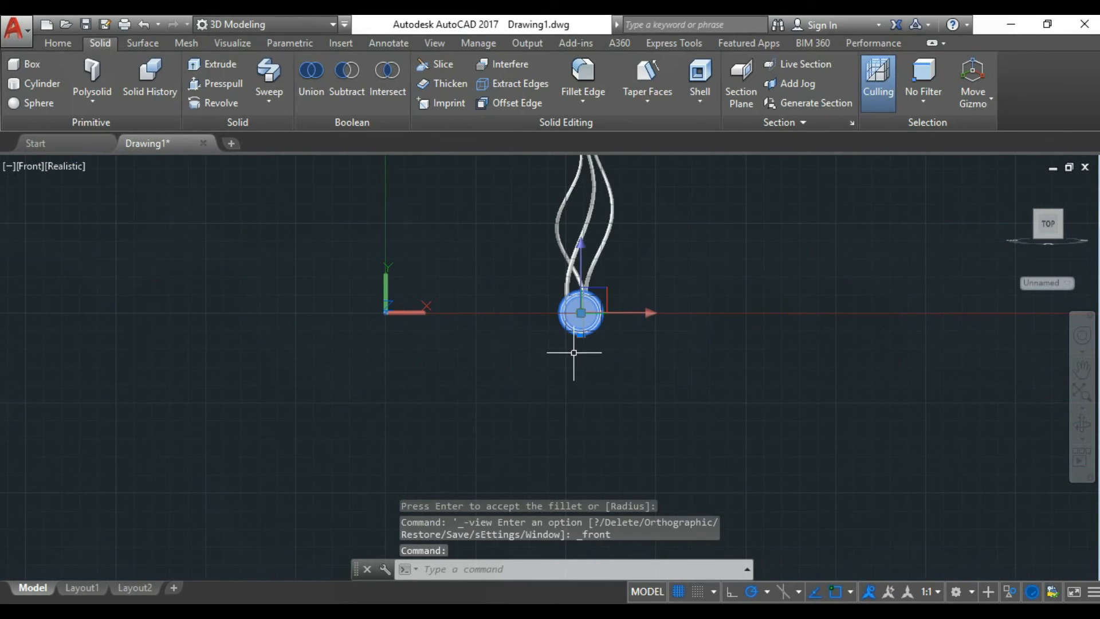
key(ctrl+x)
click(34, 170)
click(55, 209)
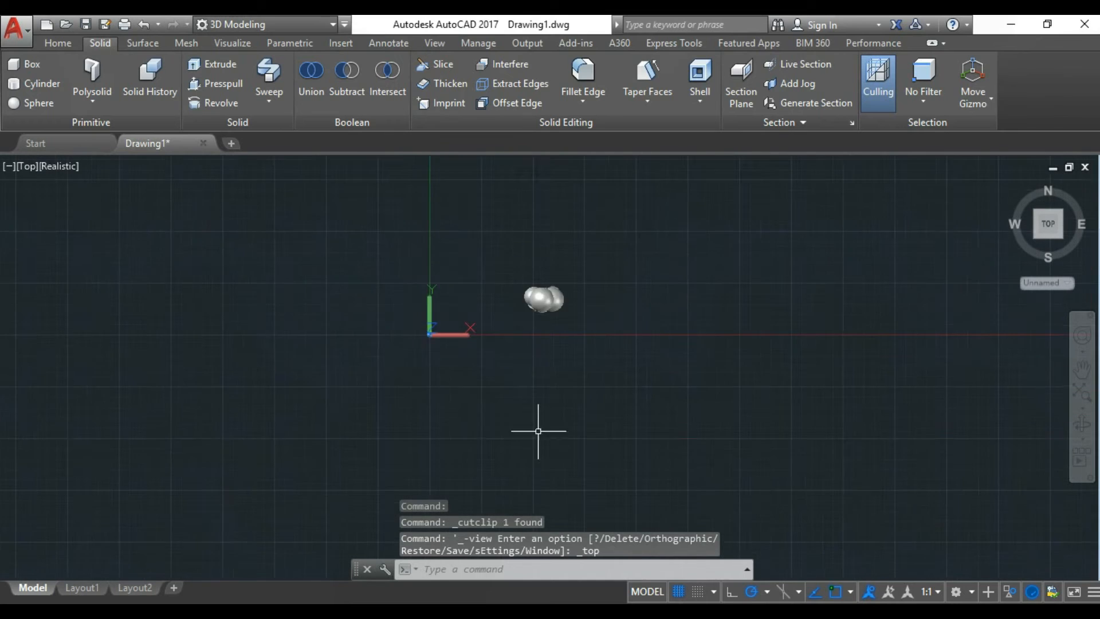
key(ctrl+v)
click(479, 309)
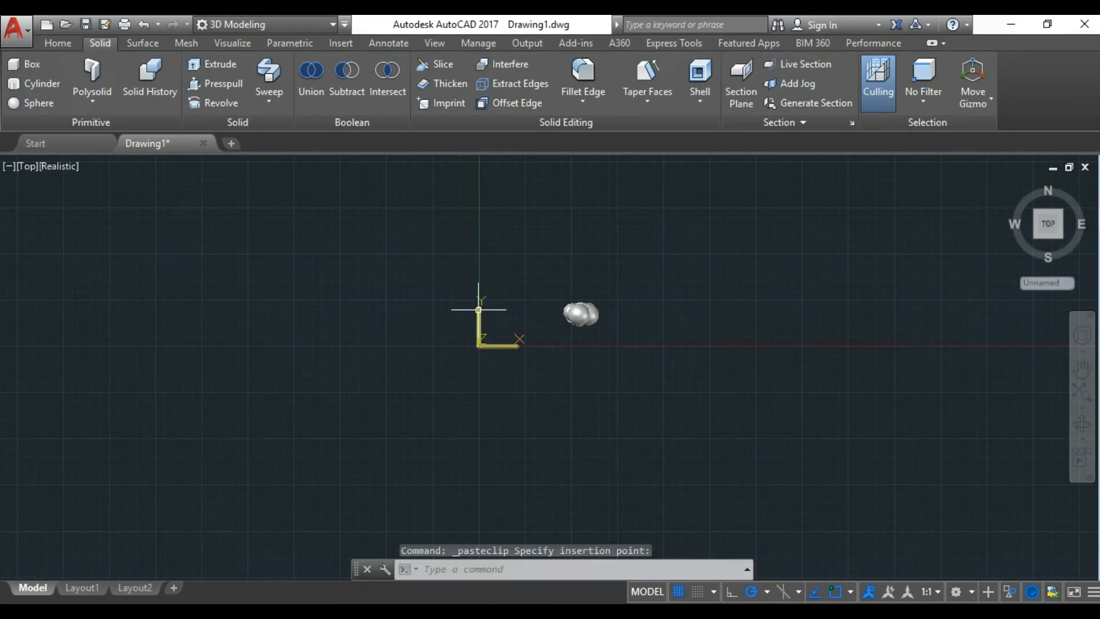
Step: Move the flat disc straight up in the front view until it meets the bases of the tubes
click(24, 166)
click(57, 279)
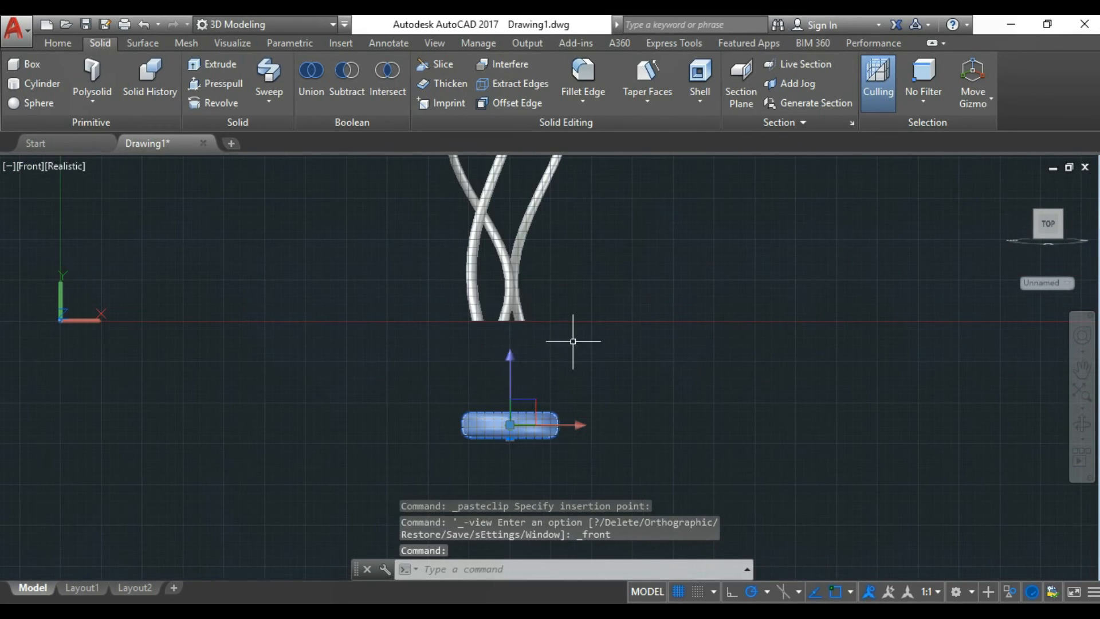
key(Return)
scroll(537, 376, up, 2)
click(658, 422)
click(658, 288)
scroll(536, 304, up, 4)
Step: Shift the disc slightly sideways so it sits more centrally under the three tubes
key(Return)
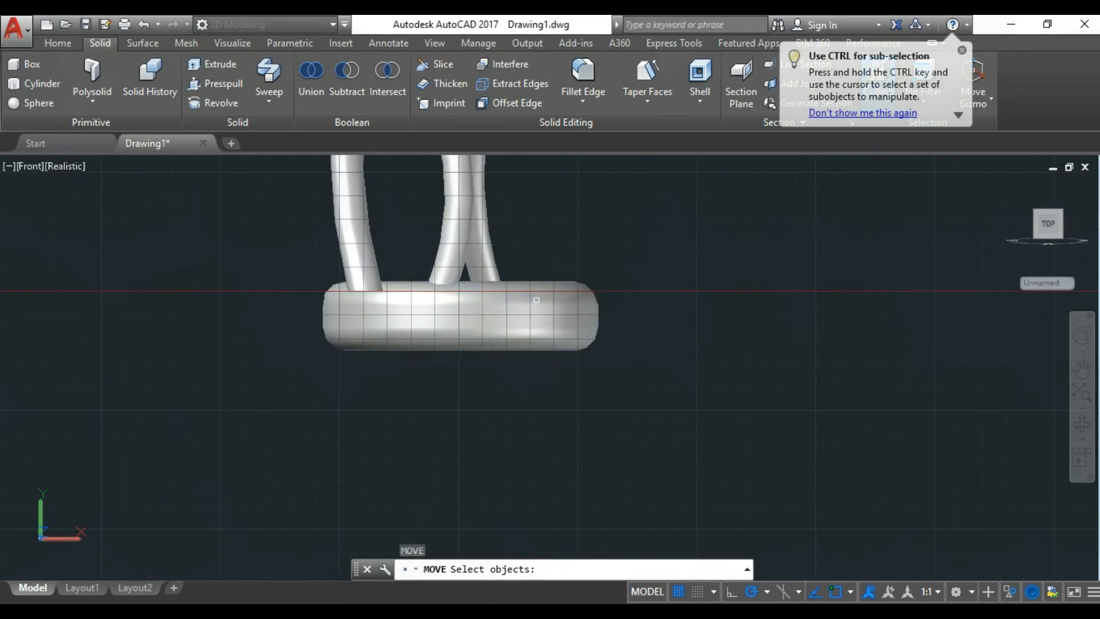
key(Return)
click(537, 305)
key(Return)
click(715, 348)
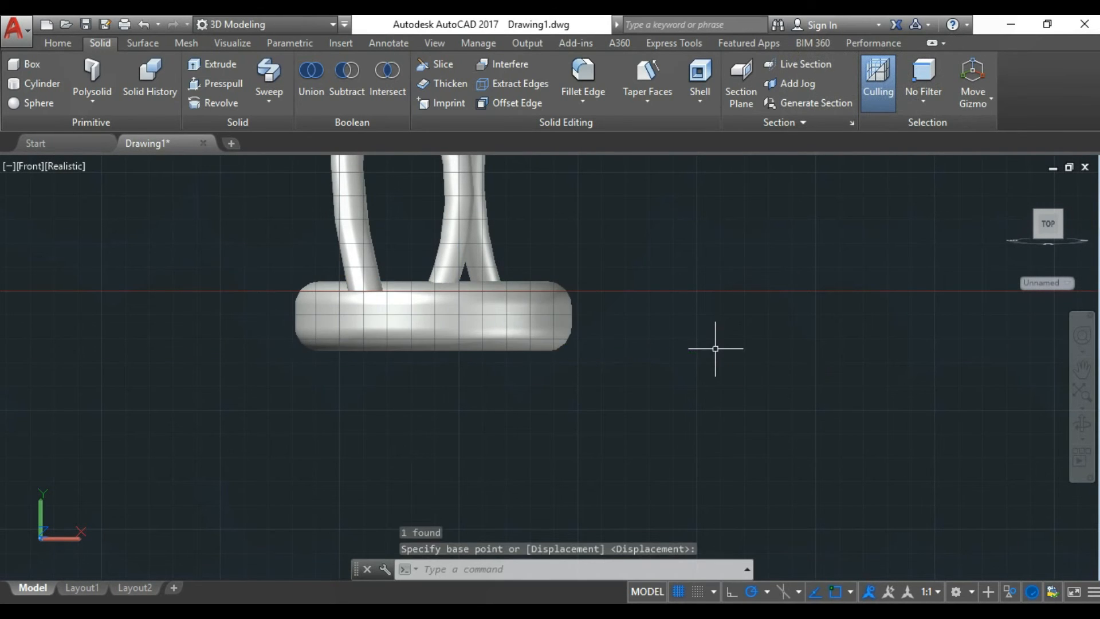
Step: Scale up the base disc uniformly so it is wider than the spread of the tubes
scroll(607, 438, down, 5)
click(21, 165)
click(1080, 424)
click(1085, 427)
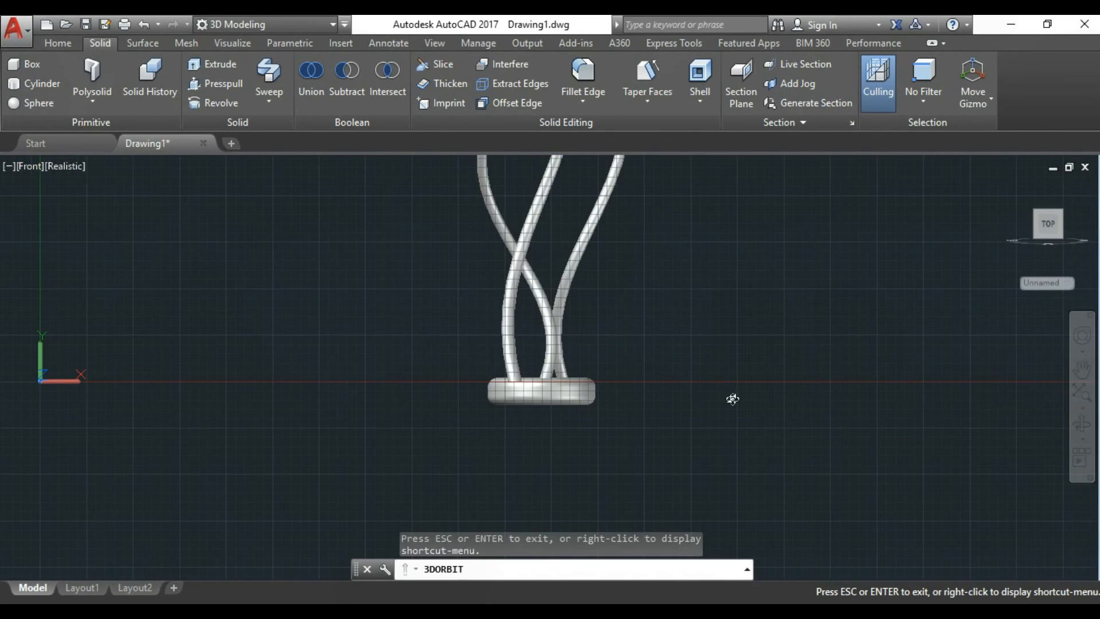
drag(579, 393, 565, 401)
key(Escape)
text(s)
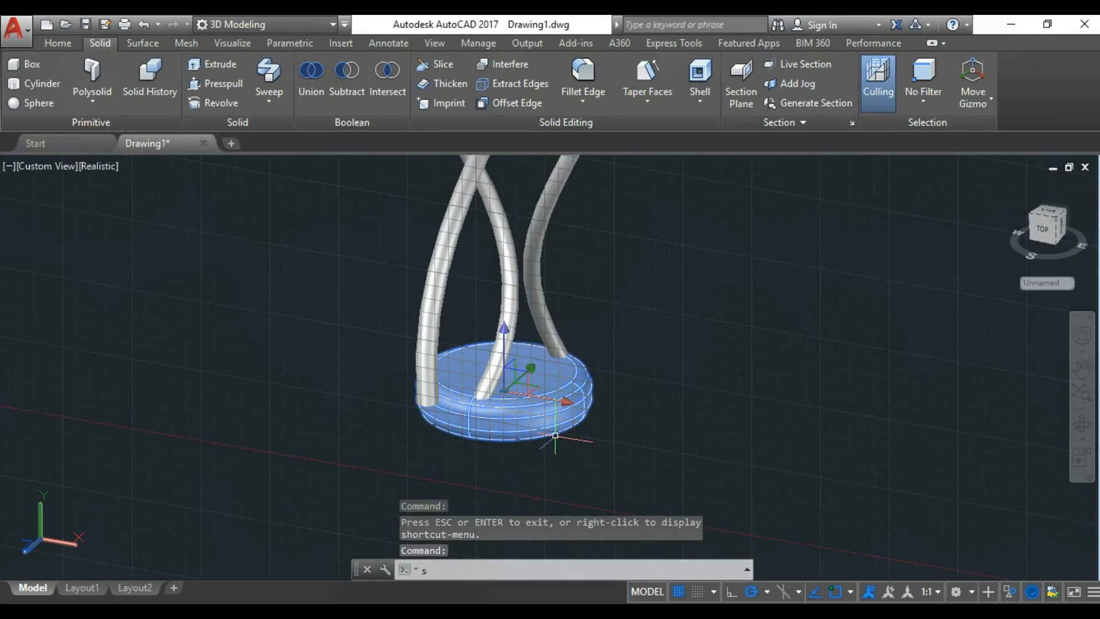
text(c)
key(Return)
click(708, 421)
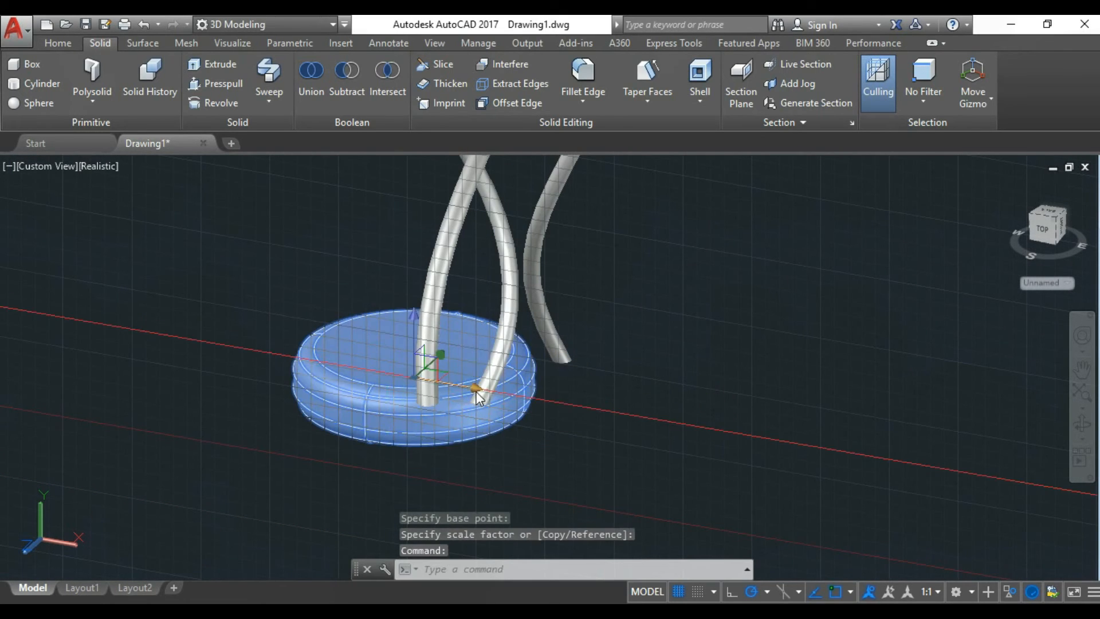
Step: Move the base disc horizontally along the X axis and adjust it in depth beneath the feet of the three tubes
click(507, 422)
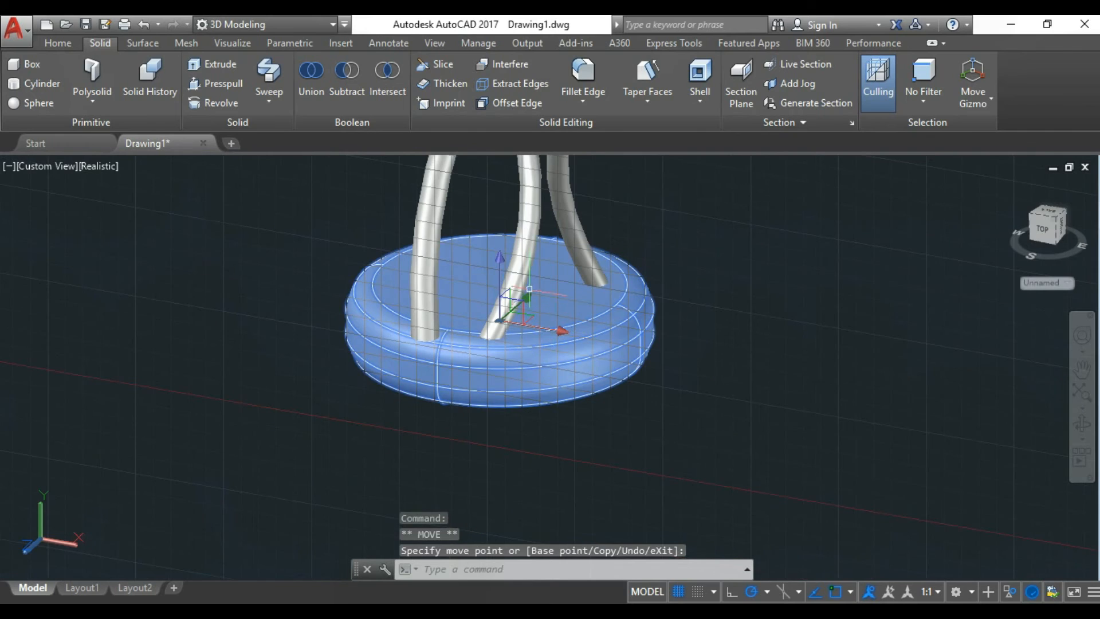
click(502, 321)
scroll(527, 476, up, 3)
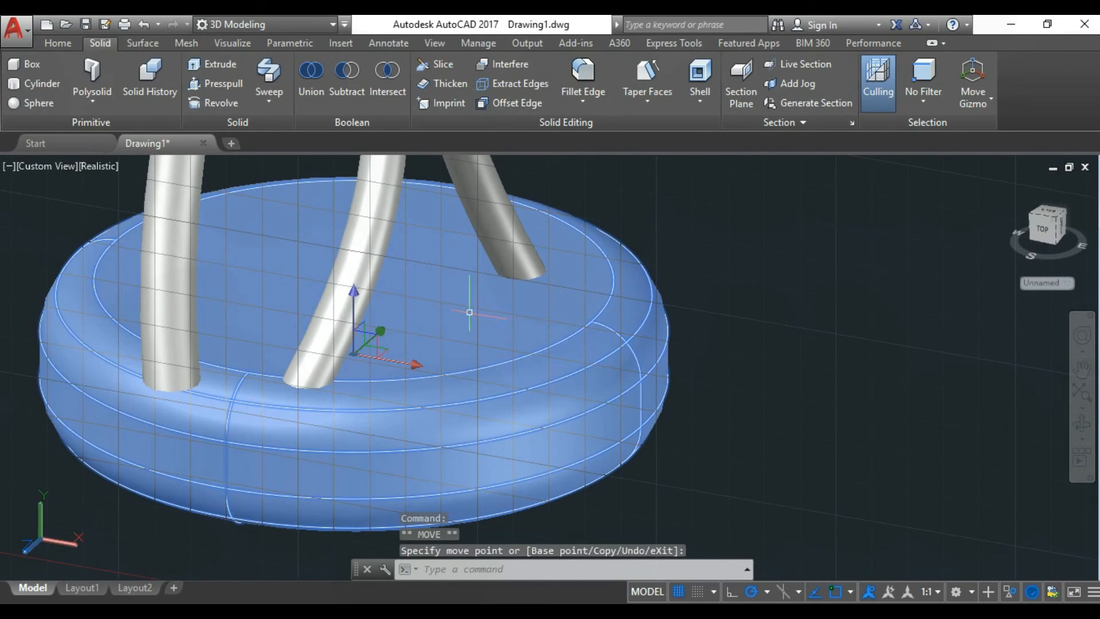
scroll(848, 445, down, 3)
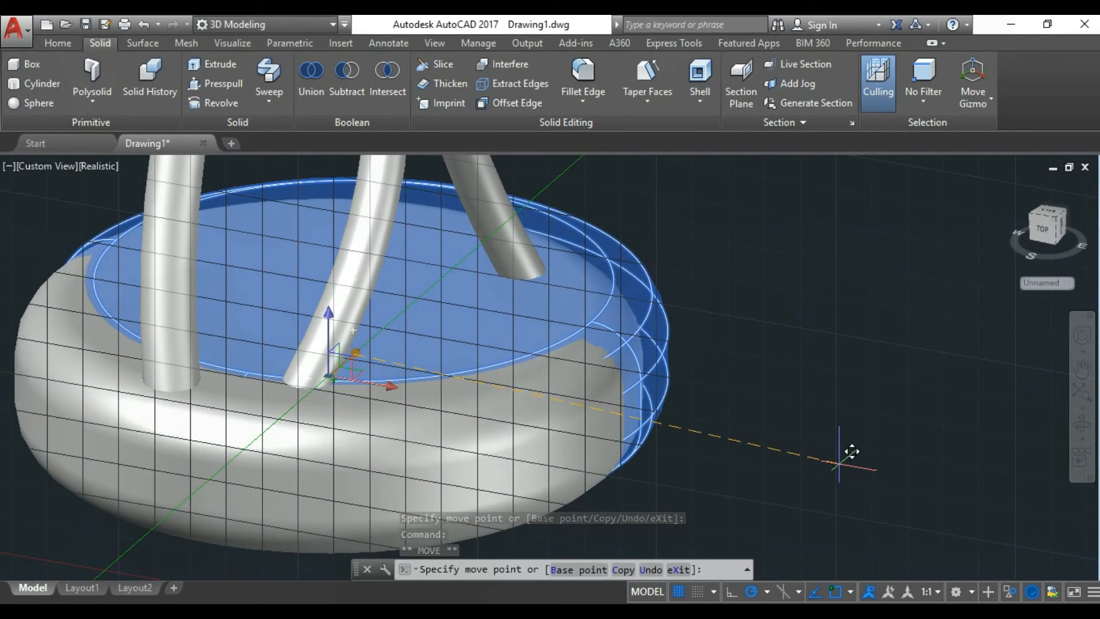
key(Escape)
Step: In the bottom view, move the base disc along the Y axis to bring it under the tubes
scroll(737, 430, up, 2)
click(1080, 425)
drag(424, 404, 564, 397)
scroll(486, 315, down, 5)
key(Escape)
click(42, 170)
click(86, 224)
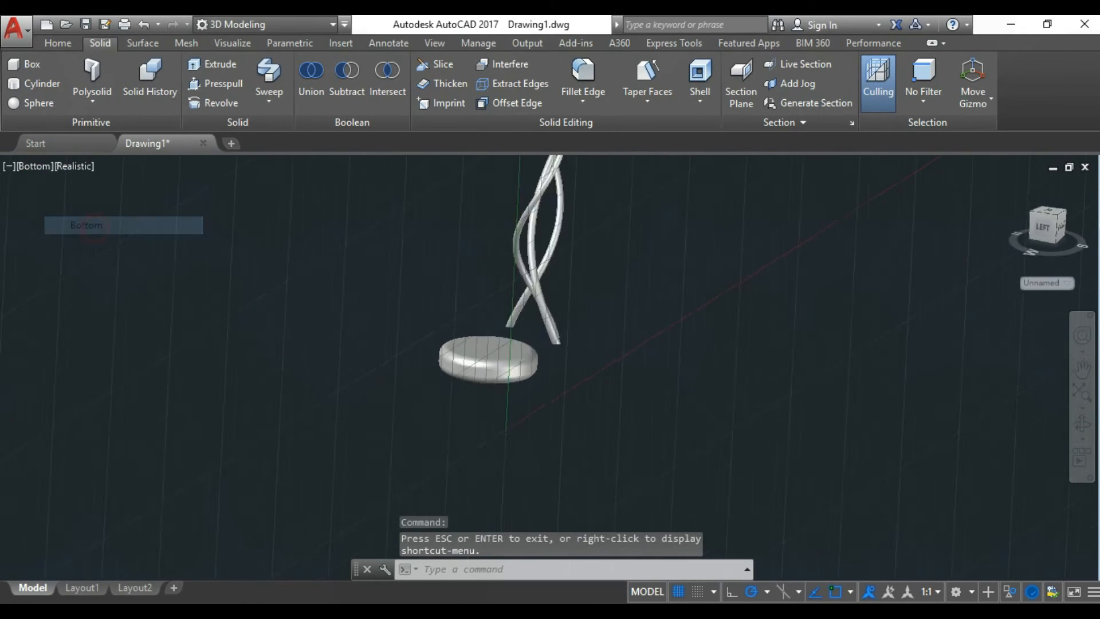
scroll(483, 464, up, 1)
middle_drag(483, 464, 546, 375)
click(555, 287)
click(560, 224)
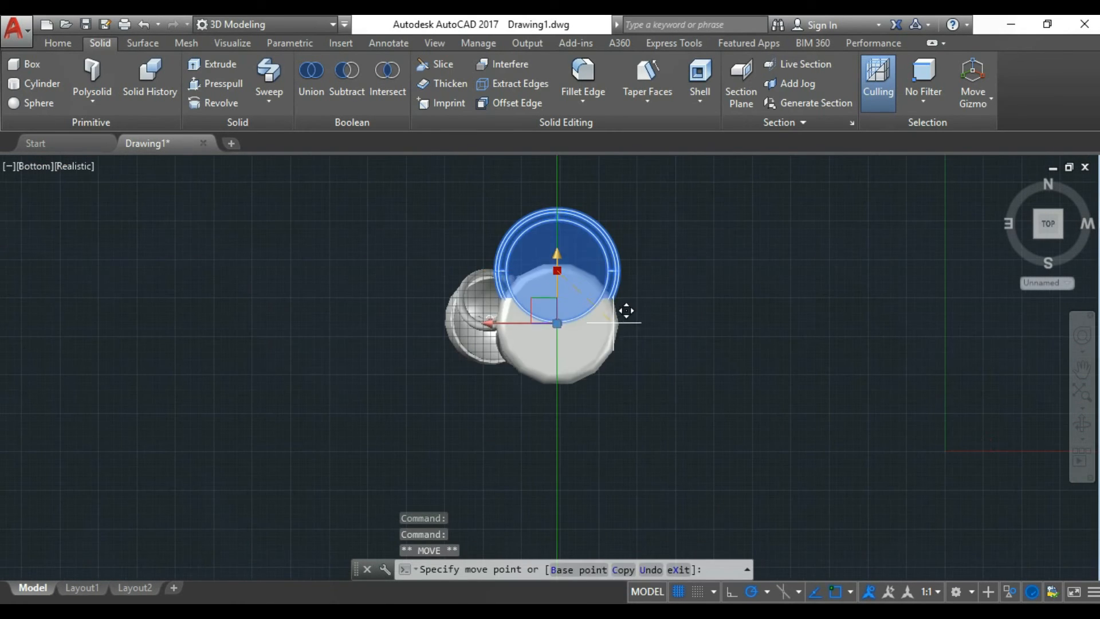
scroll(642, 318, up, 3)
click(641, 317)
key(Escape)
Step: In the front view, shift the base disc sideways so it is centred under the tube ends
click(1087, 432)
drag(564, 309, 646, 386)
scroll(595, 287, down, 6)
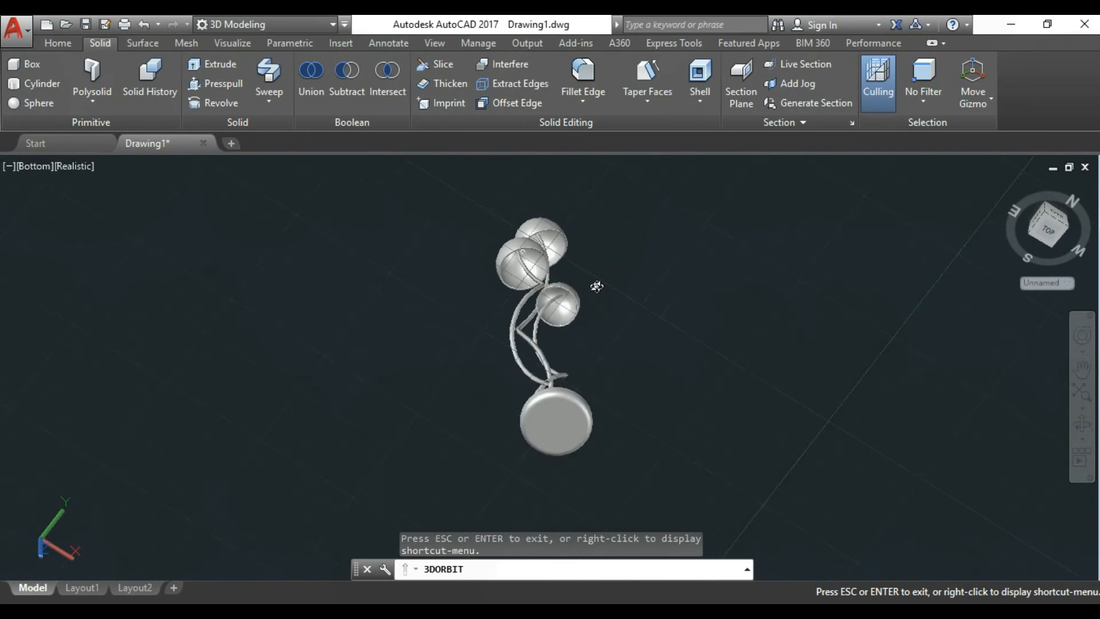
drag(594, 285, 668, 454)
scroll(641, 355, down, 3)
key(Escape)
click(46, 165)
click(86, 281)
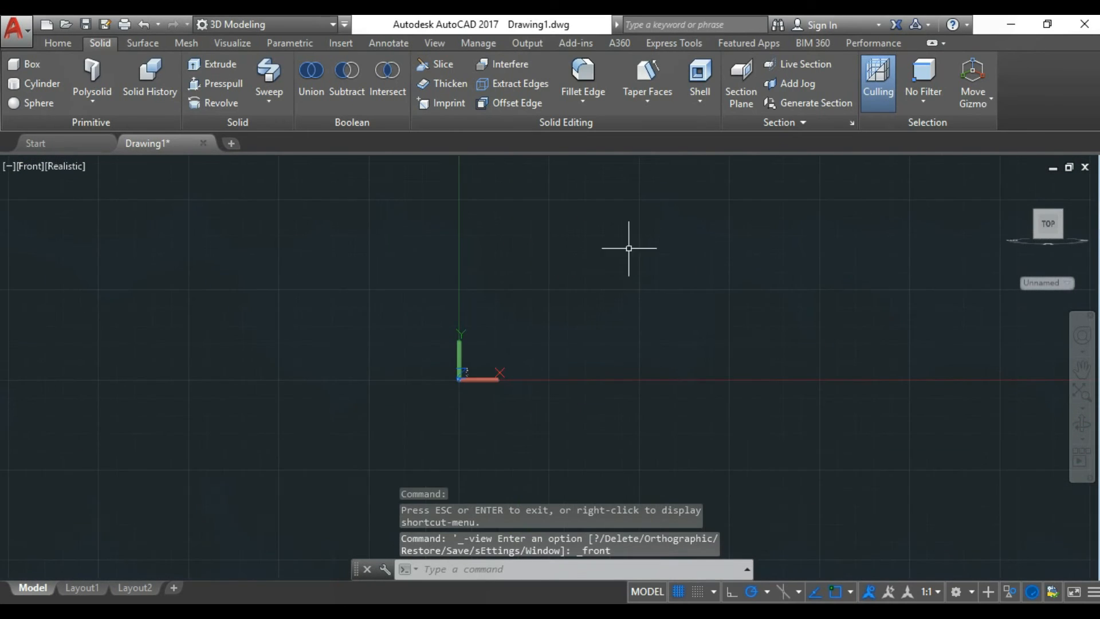
scroll(780, 319, up, 9)
click(550, 340)
click(523, 327)
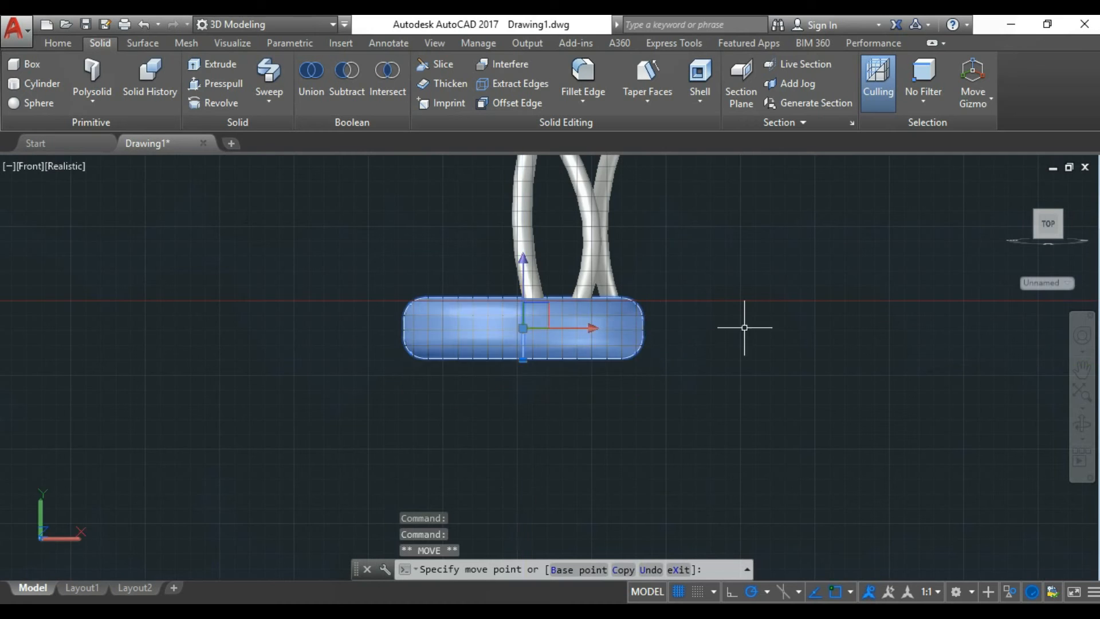
scroll(641, 319, up, 3)
click(457, 338)
click(508, 459)
key(Escape)
Step: Move the base disc in the depth direction so all three tube feet rest within its top face
scroll(564, 451, down, 4)
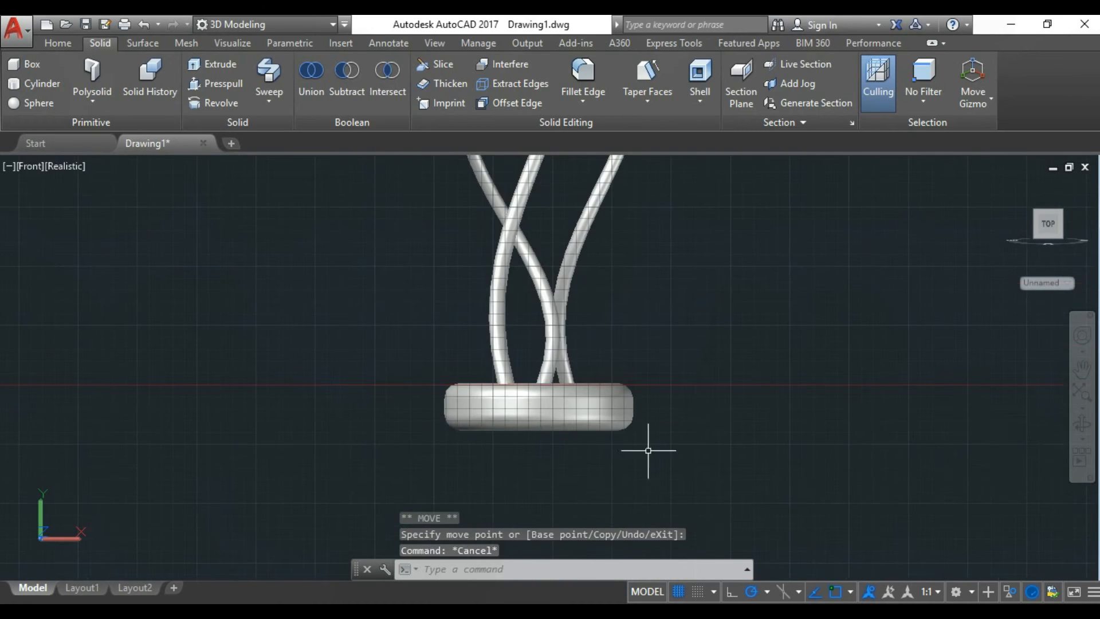
shift+drag(756, 356, 734, 393)
shift+middle_drag(734, 393, 599, 421)
click(596, 416)
scroll(596, 416, up, 6)
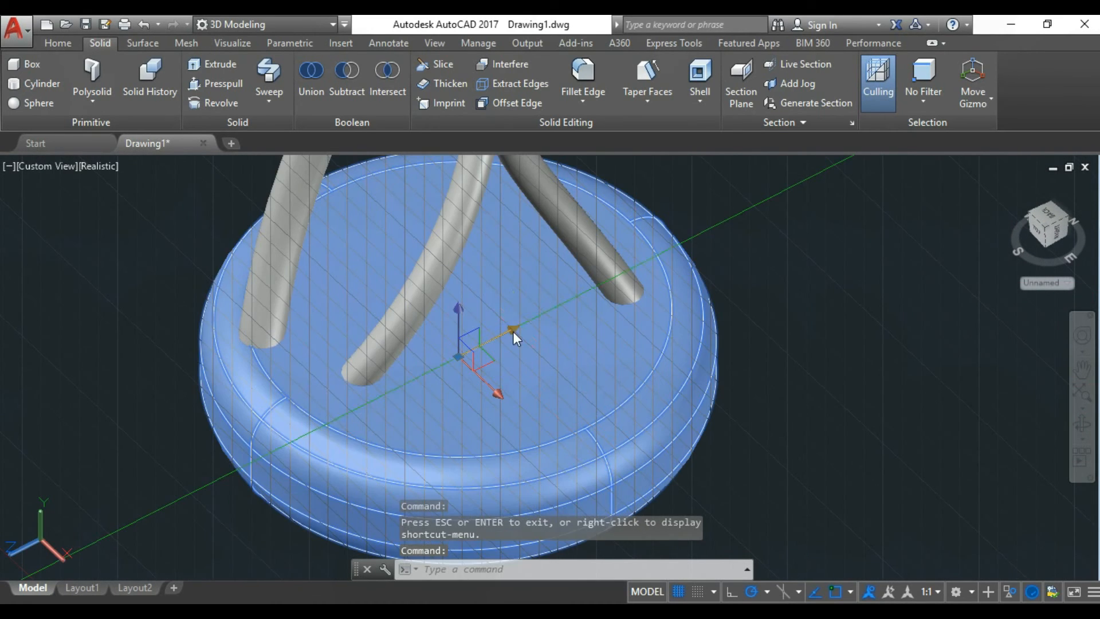
click(514, 336)
scroll(468, 366, down, 5)
key(Escape)
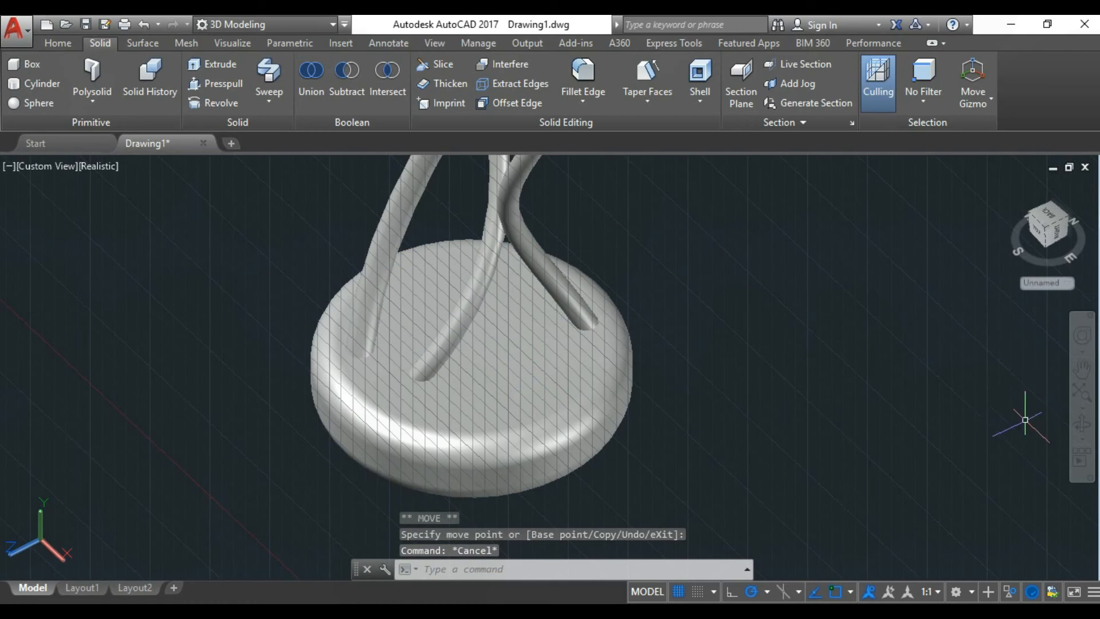
Step: Copy the base disc straight down by about 1.54 units to make a second, lower disc
shift+middle_drag(468, 366, 649, 342)
scroll(688, 396, up, 2)
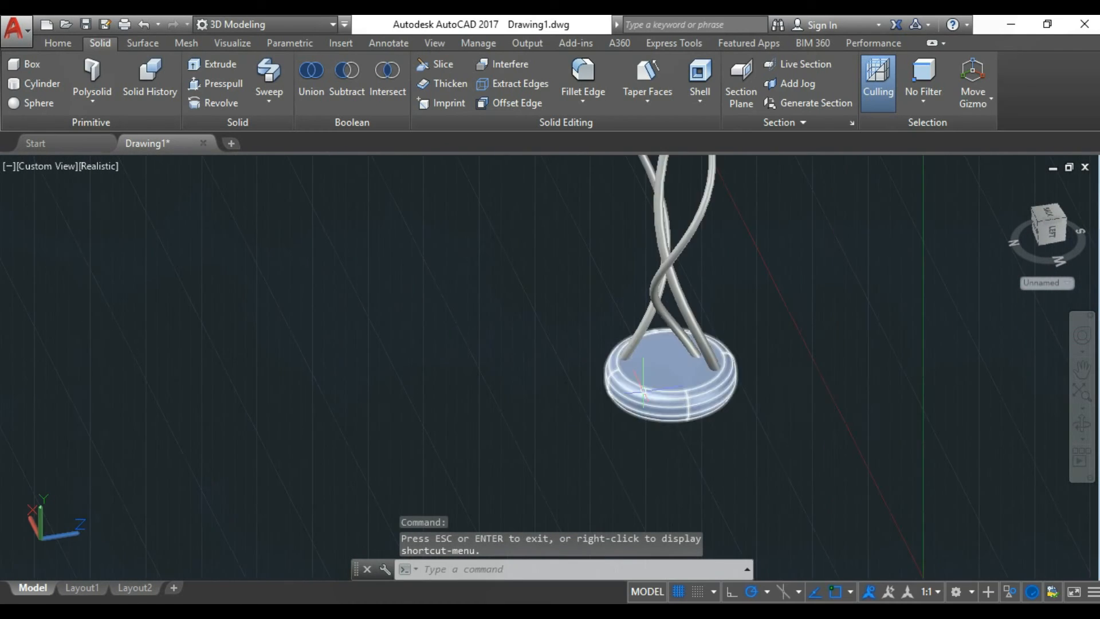
click(690, 401)
scroll(771, 413, up, 4)
right_click(771, 414)
click(860, 154)
scroll(859, 344, up, 2)
click(853, 333)
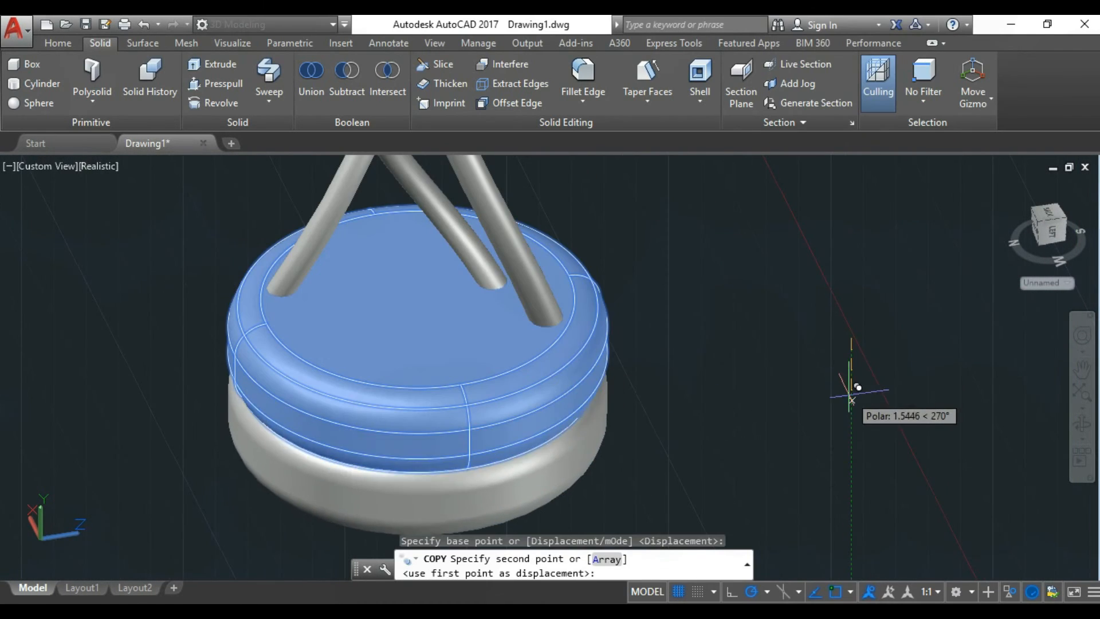
click(852, 395)
key(Escape)
Step: In the front view, move the copied disc vertically until it meets the underside of the upper disc
click(94, 166)
click(114, 278)
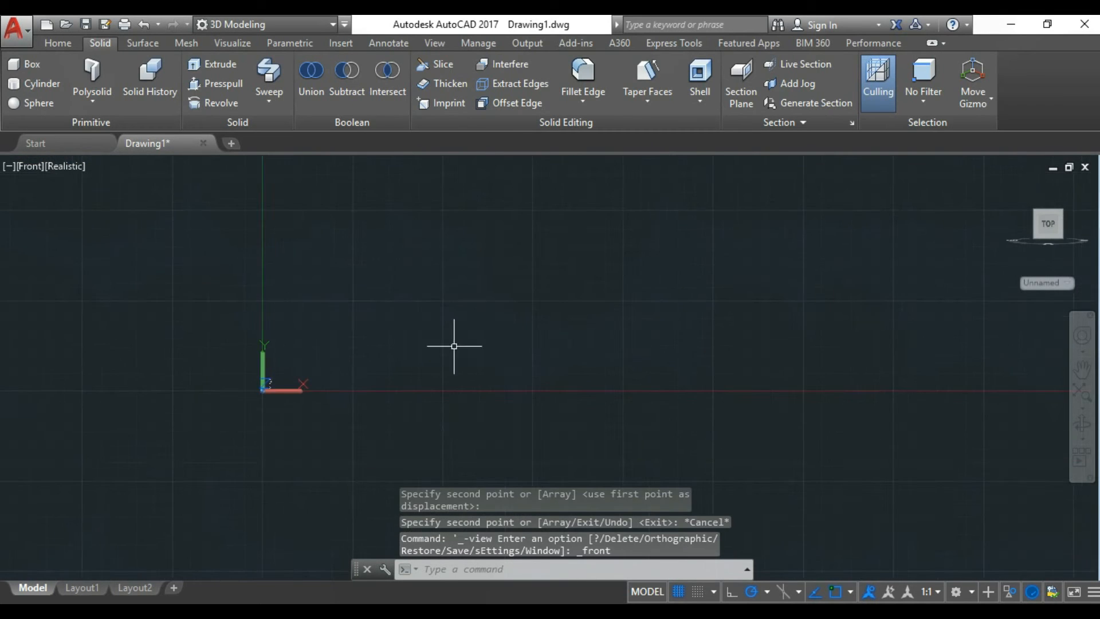
scroll(418, 378, up, 8)
scroll(521, 355, up, 3)
click(540, 359)
click(582, 324)
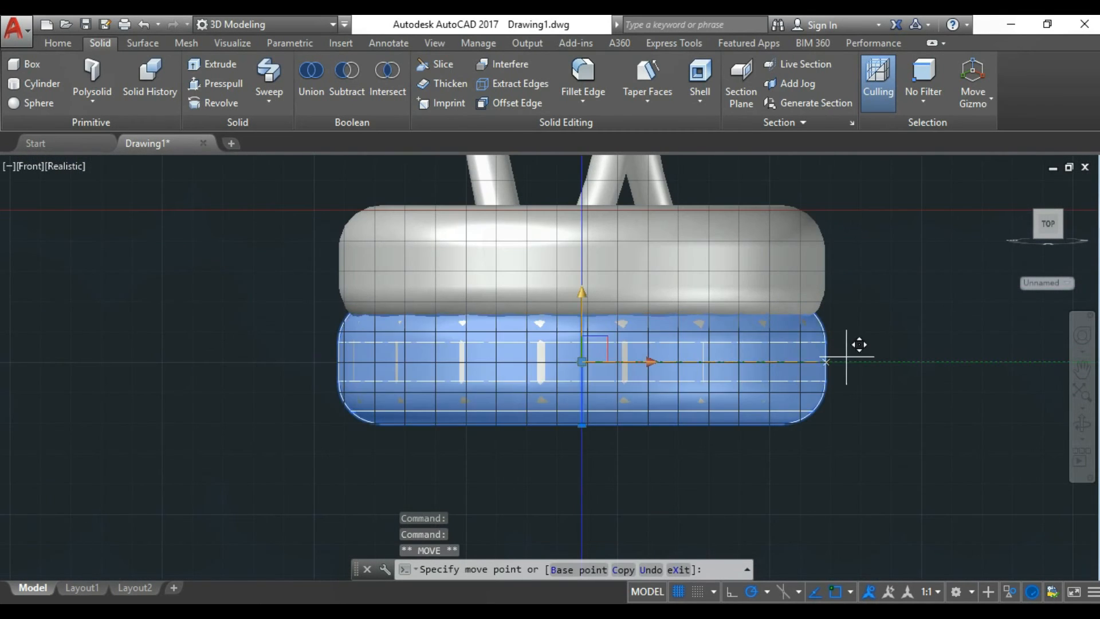
scroll(943, 389, up, 2)
scroll(934, 373, down, 8)
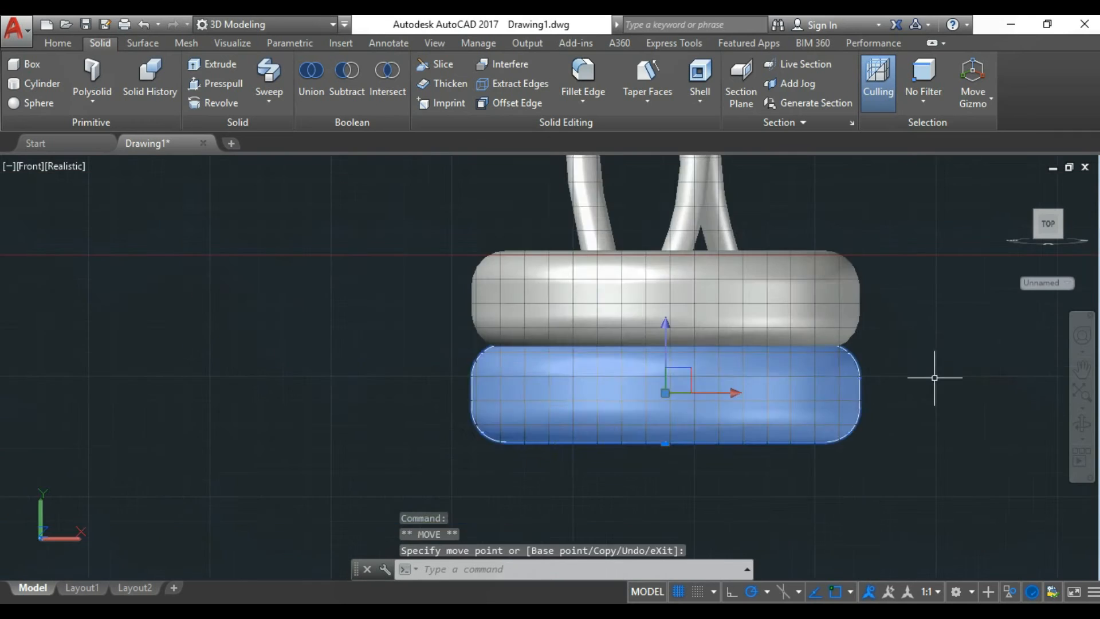
key(Escape)
Step: Scale up the lower disc uniformly so it is wider than the upper one
scroll(579, 447, down, 5)
shift+middle_drag(716, 355, 556, 391)
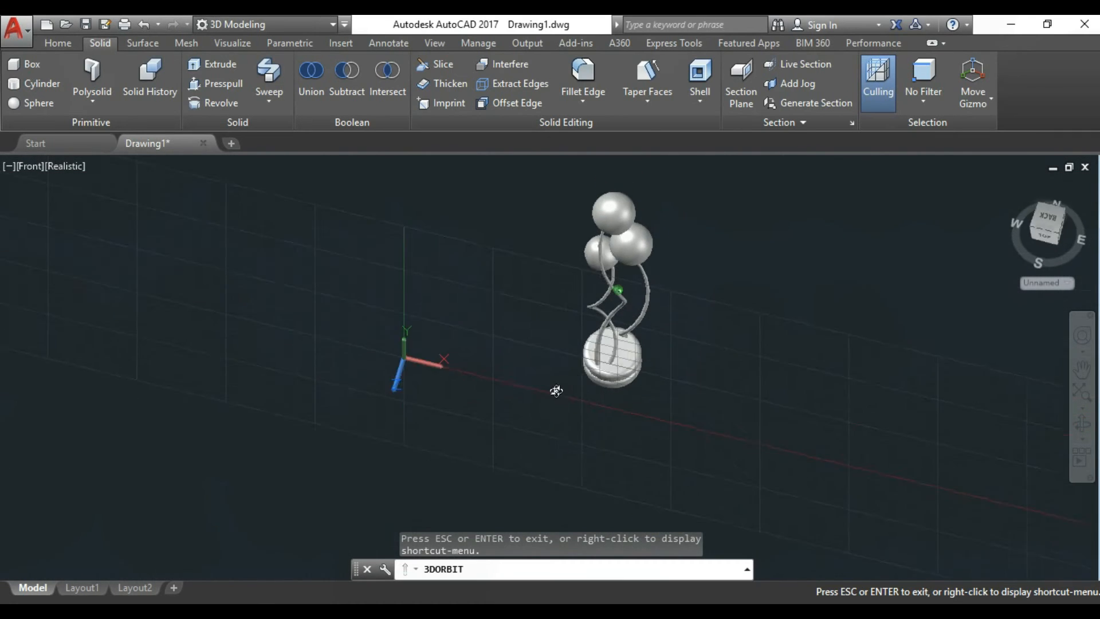
shift+middle_drag(646, 446, 588, 433)
key(Return)
scroll(590, 436, up, 3)
click(595, 427)
key(Return)
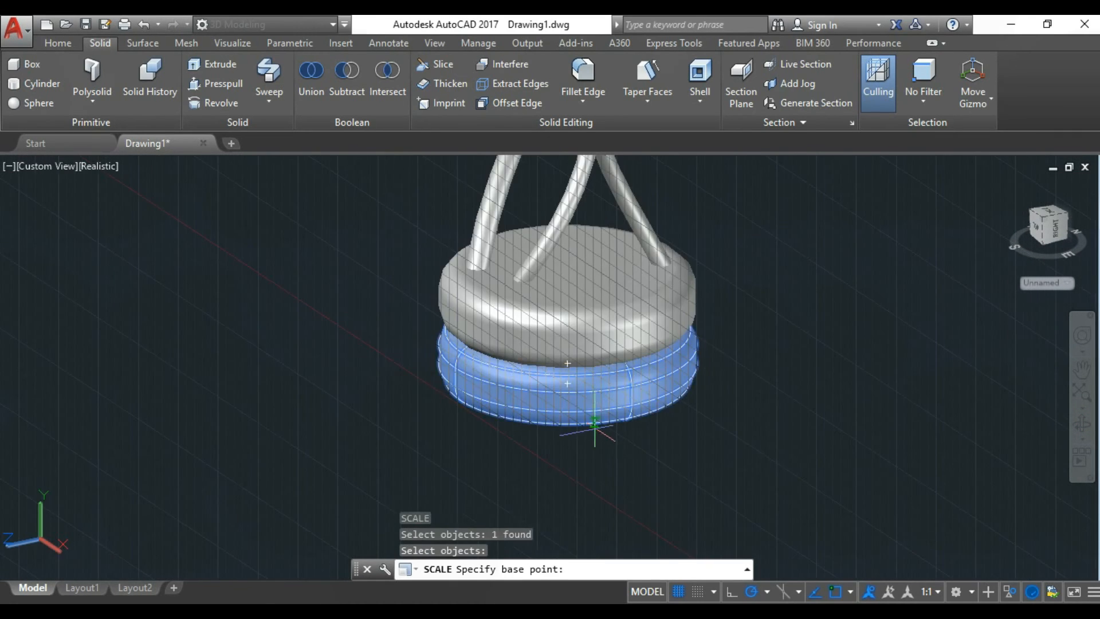
scroll(596, 426, down, 4)
click(743, 463)
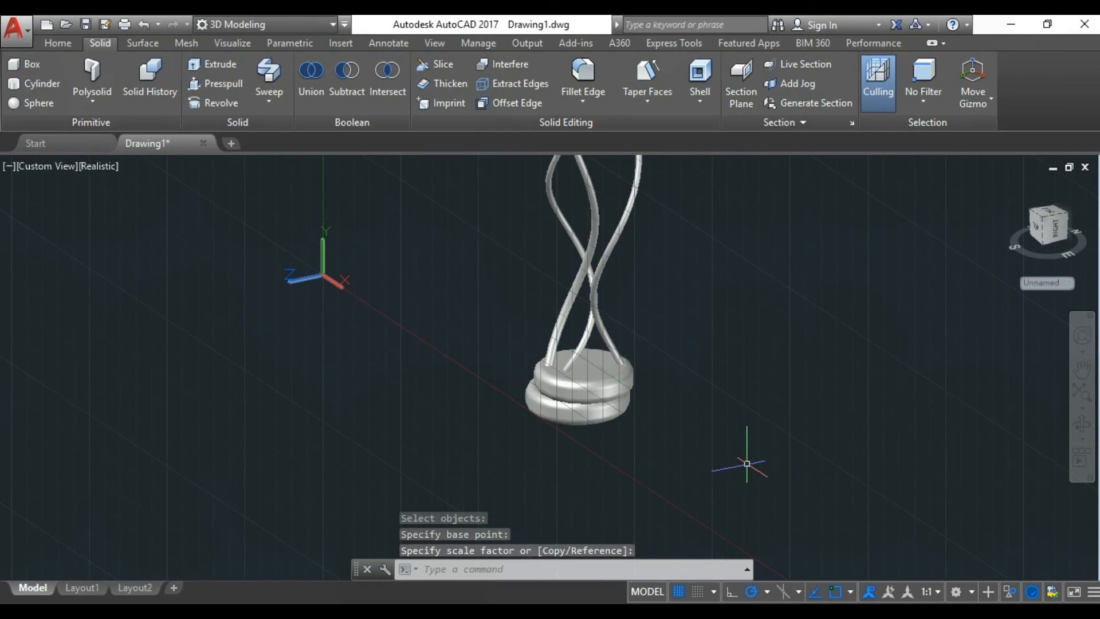
scroll(729, 451, up, 3)
scroll(729, 451, down, 3)
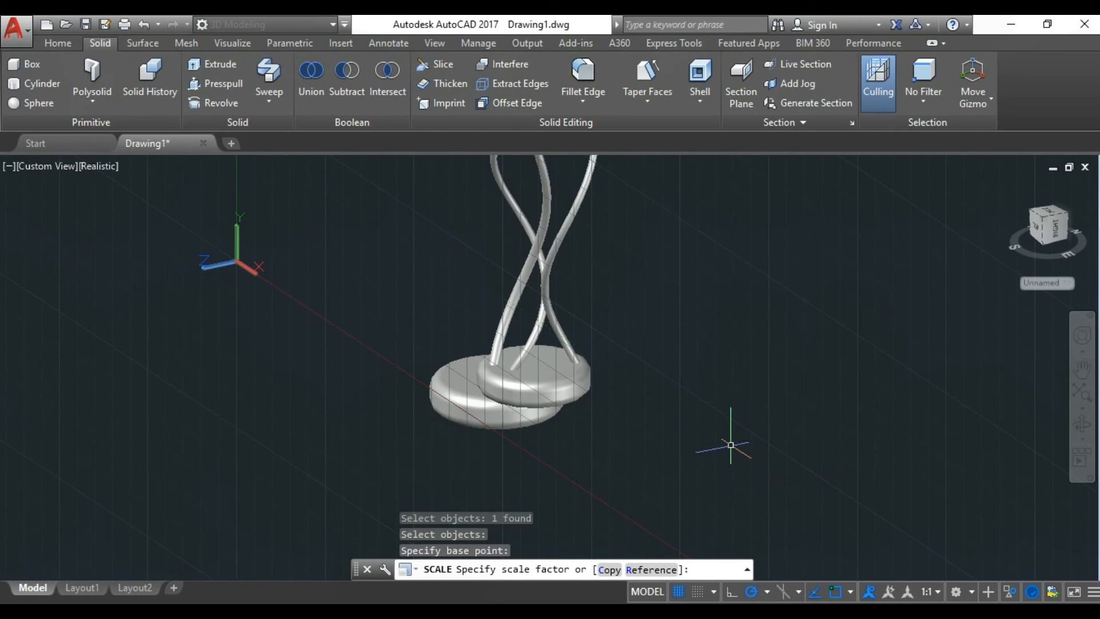
Step: In the front view, move the enlarged disc horizontally until it sits below the upper disc
click(48, 166)
click(86, 276)
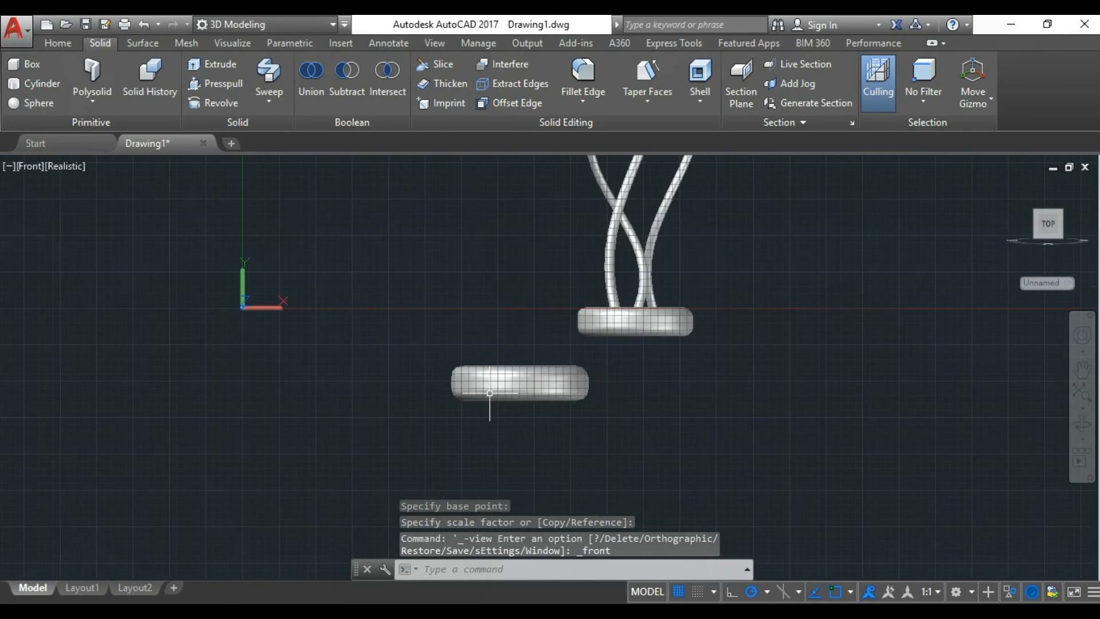
text(m)
key(Return)
scroll(700, 401, up, 3)
click(742, 390)
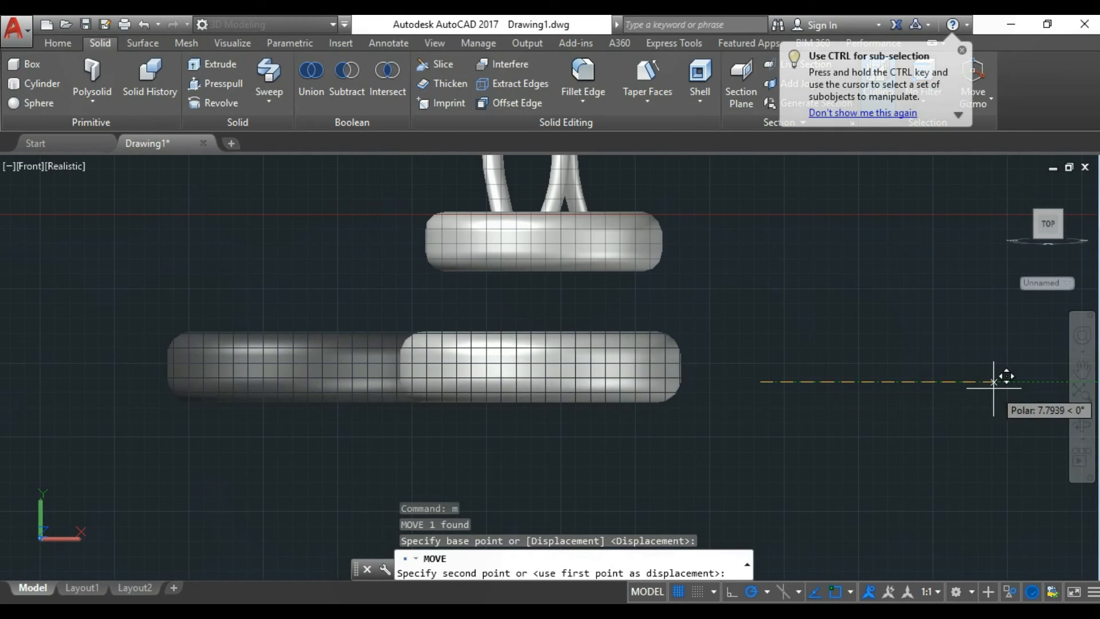
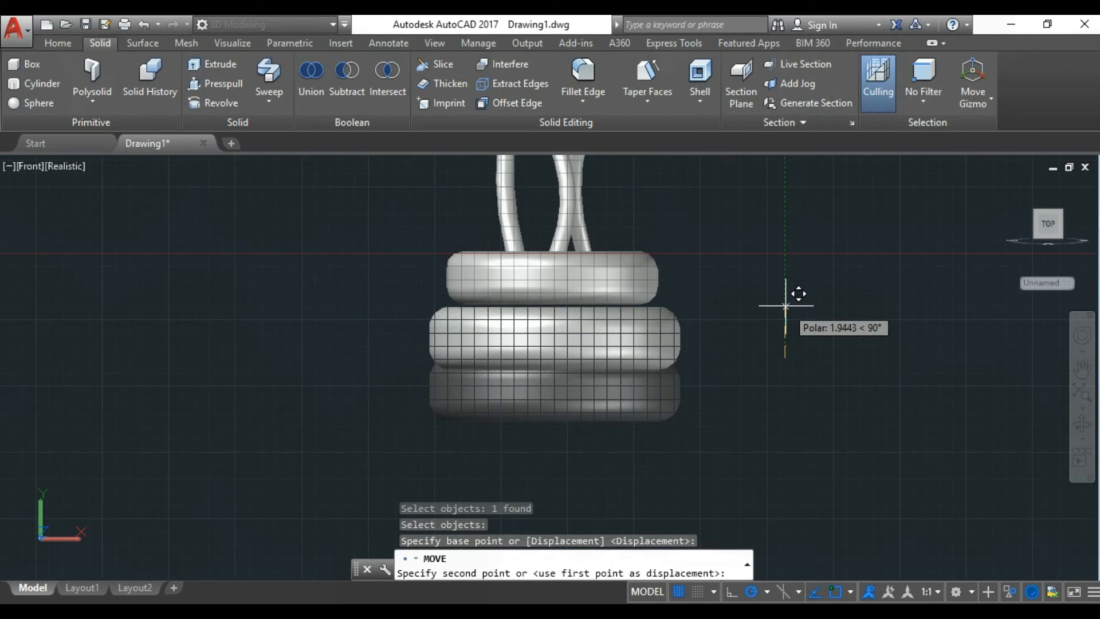
Step: Move the enlarged disc straight up until it touches the bottom of the upper disc
scroll(786, 303, up, 3)
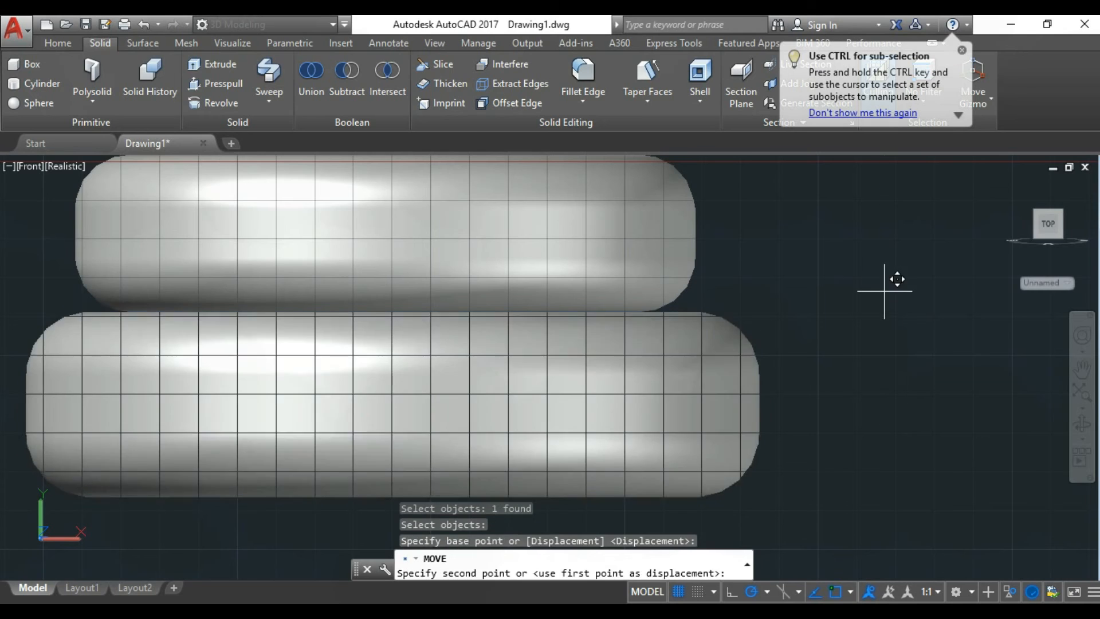
click(884, 282)
scroll(841, 320, down, 3)
key(Return)
click(805, 344)
scroll(817, 340, up, 4)
key(Escape)
Step: Draw a vertical reference line down from the centre of the upper disc in the front view
text(l)
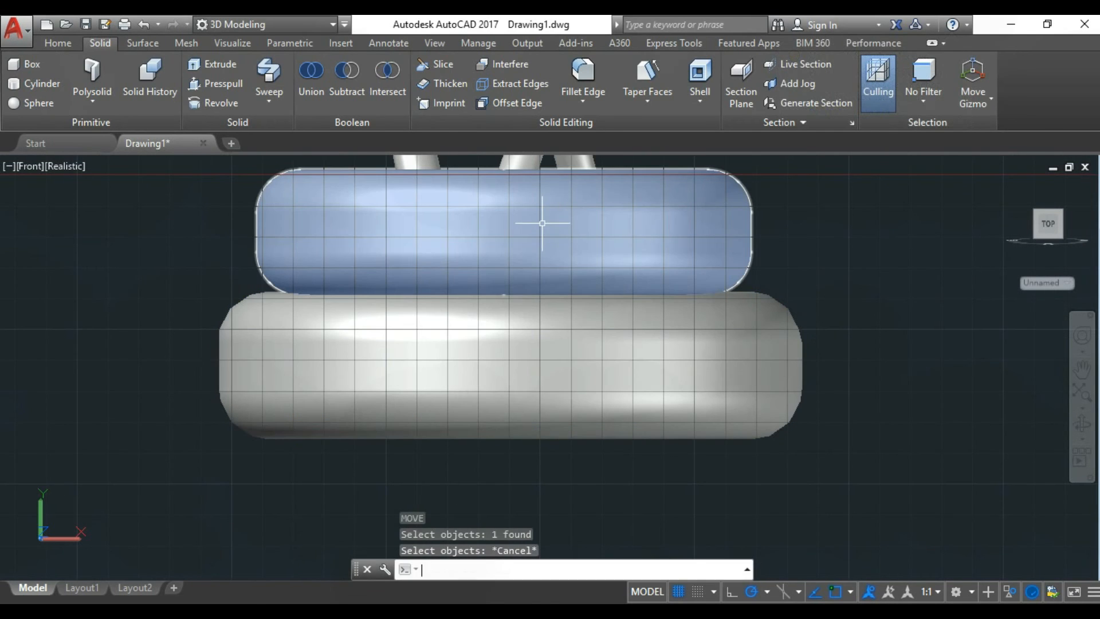
key(Return)
click(504, 258)
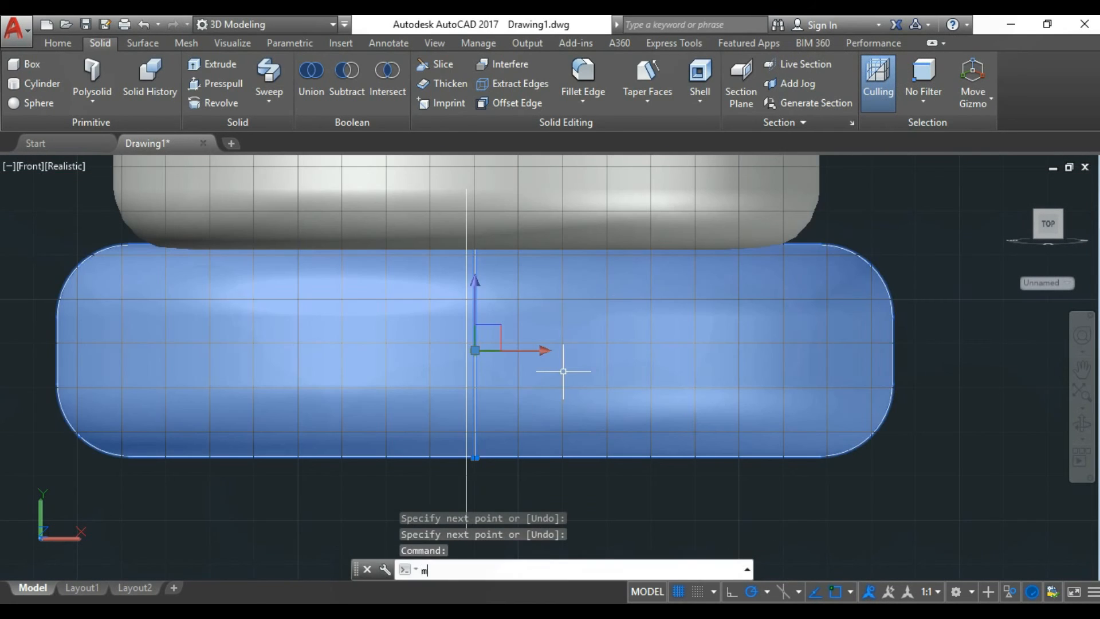
key(Return)
click(926, 491)
key(Escape)
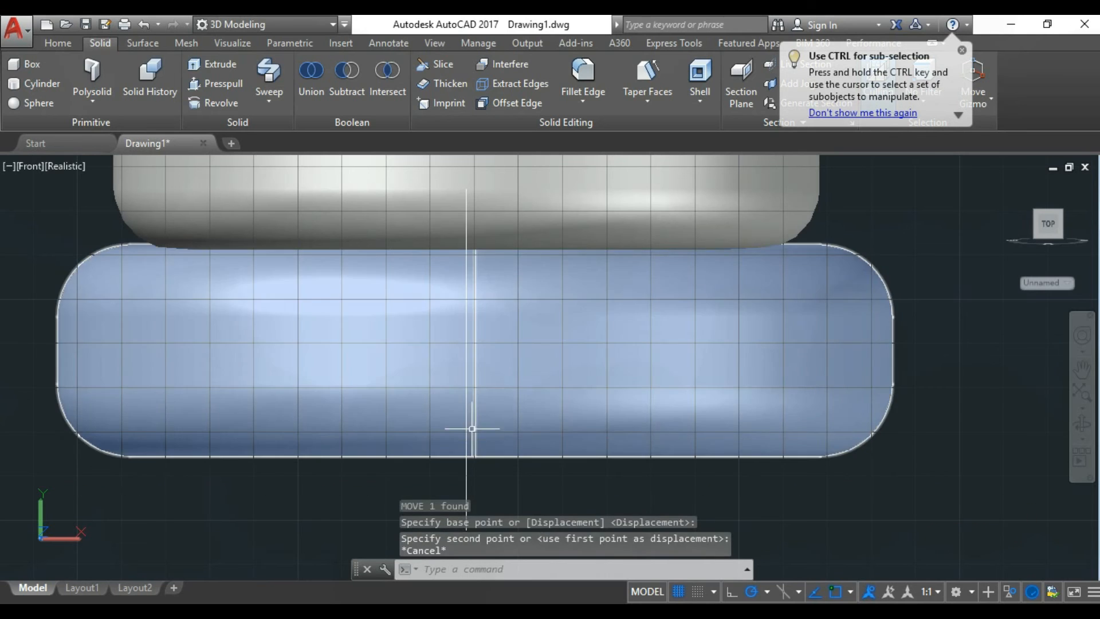
Step: Move the lower disc sideways so its centre lies on the vertical reference line, and delete the line
click(472, 427)
scroll(459, 380, up, 4)
click(511, 315)
click(474, 404)
scroll(499, 338, down, 3)
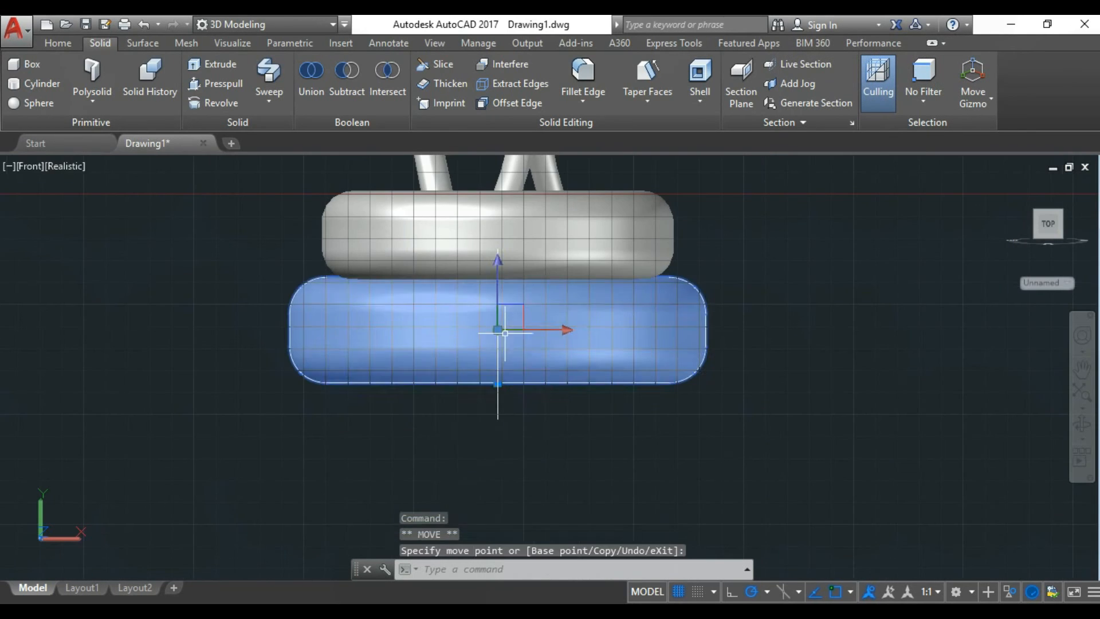
key(Escape)
click(502, 408)
click(473, 433)
key(Delete)
Step: In the left view, draw a vertical reference line down from the centre of the upper disc
scroll(469, 437, down, 2)
click(1081, 424)
drag(596, 320, 590, 442)
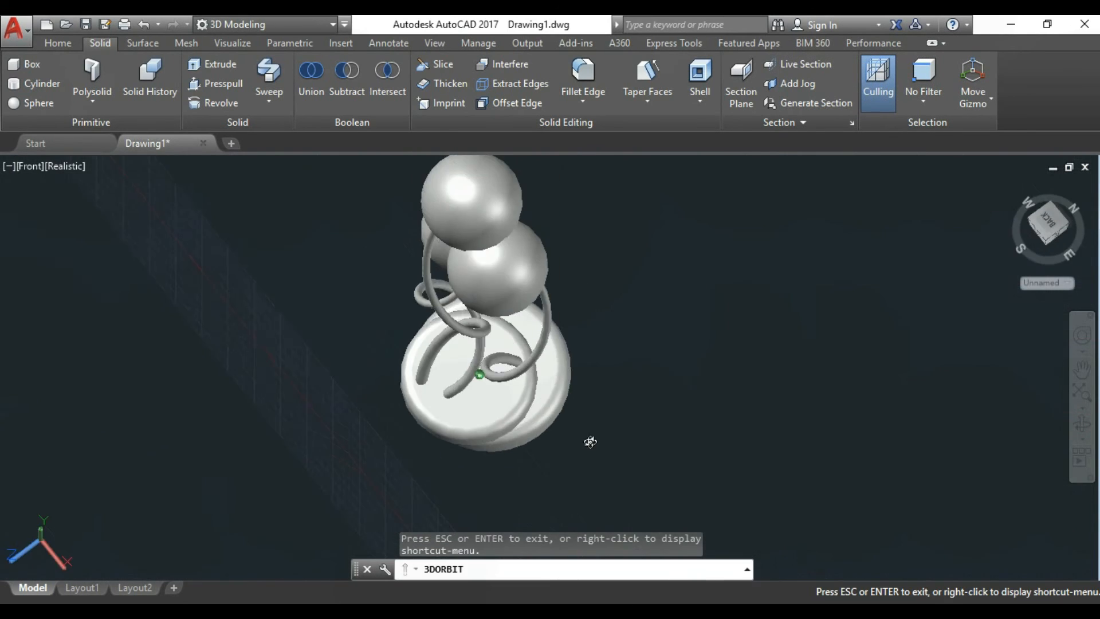
scroll(573, 399, up, 4)
drag(582, 393, 561, 321)
key(Escape)
click(49, 167)
click(86, 242)
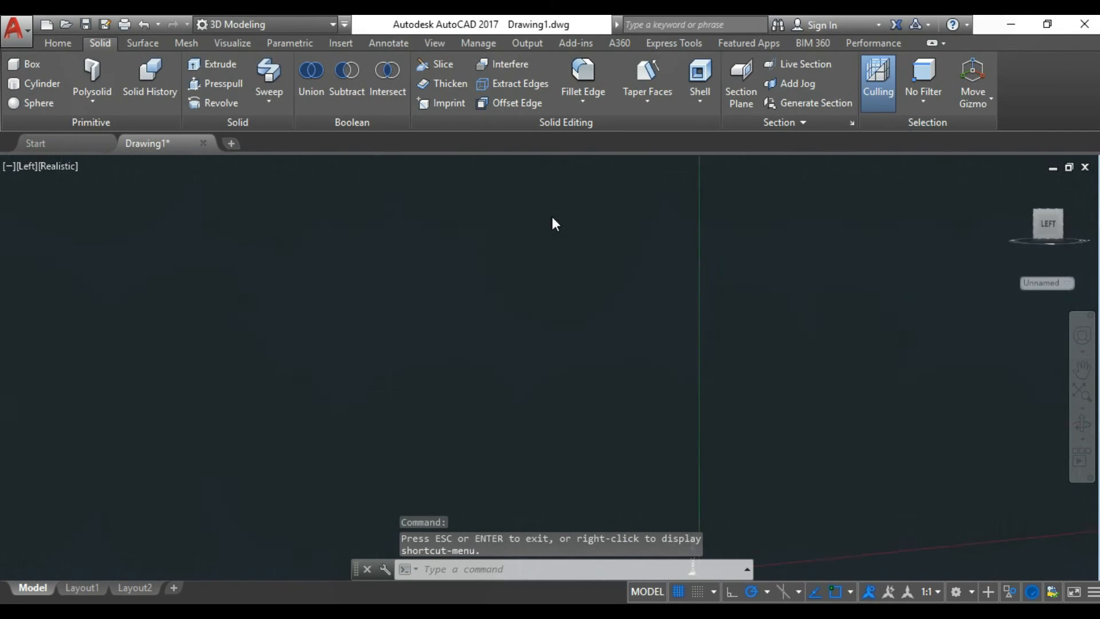
key(Return)
click(667, 306)
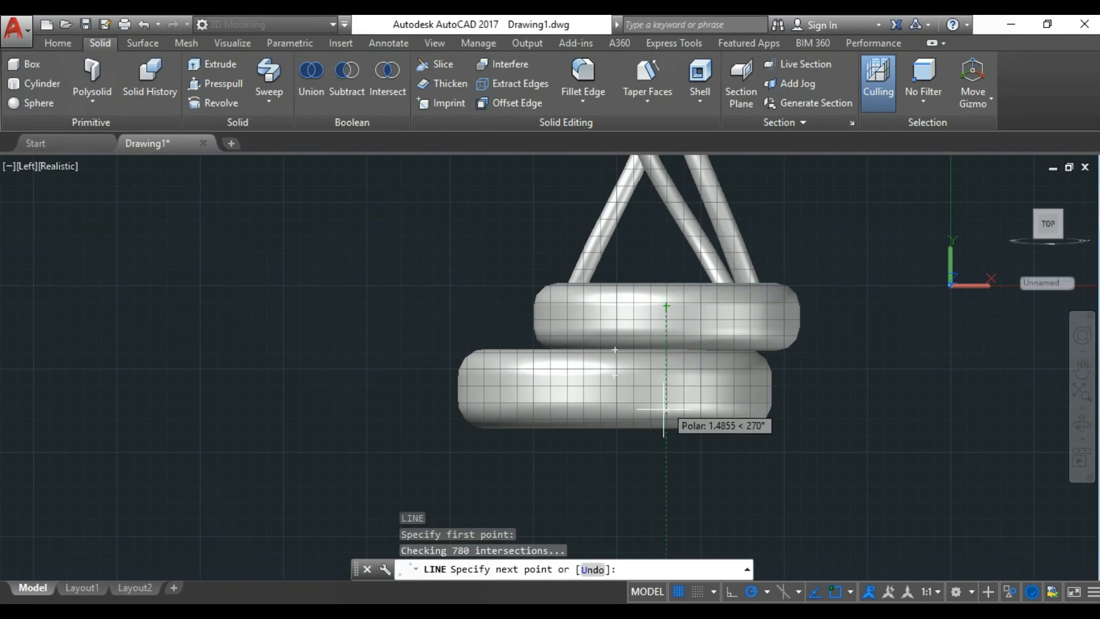
Step: Move the lower disc horizontally onto the reference line in the left view and delete the line
click(698, 400)
scroll(697, 400, up, 4)
click(465, 378)
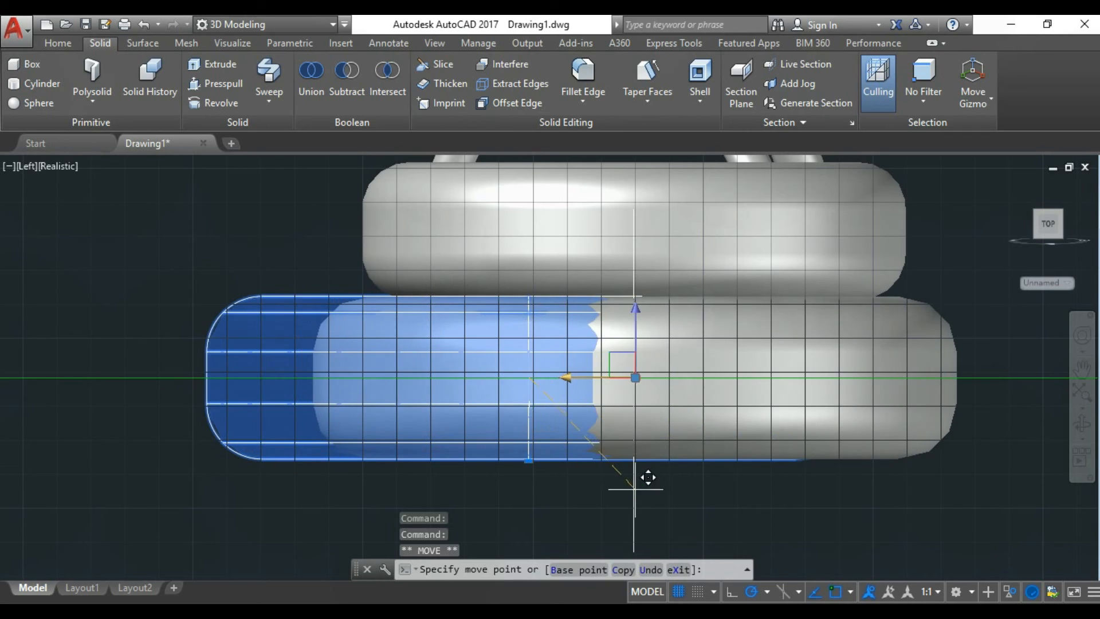
click(635, 468)
key(Escape)
click(631, 494)
key(Delete)
Step: Examine the whole lamp with its two-tier base from the front and from several orbited angles
scroll(632, 407, down, 4)
mouse_move(659, 357)
shift+middle_down()
mouse_move(651, 314)
mouse_move(593, 438)
shift+middle_up()
scroll(594, 438, down, 5)
key(Escape)
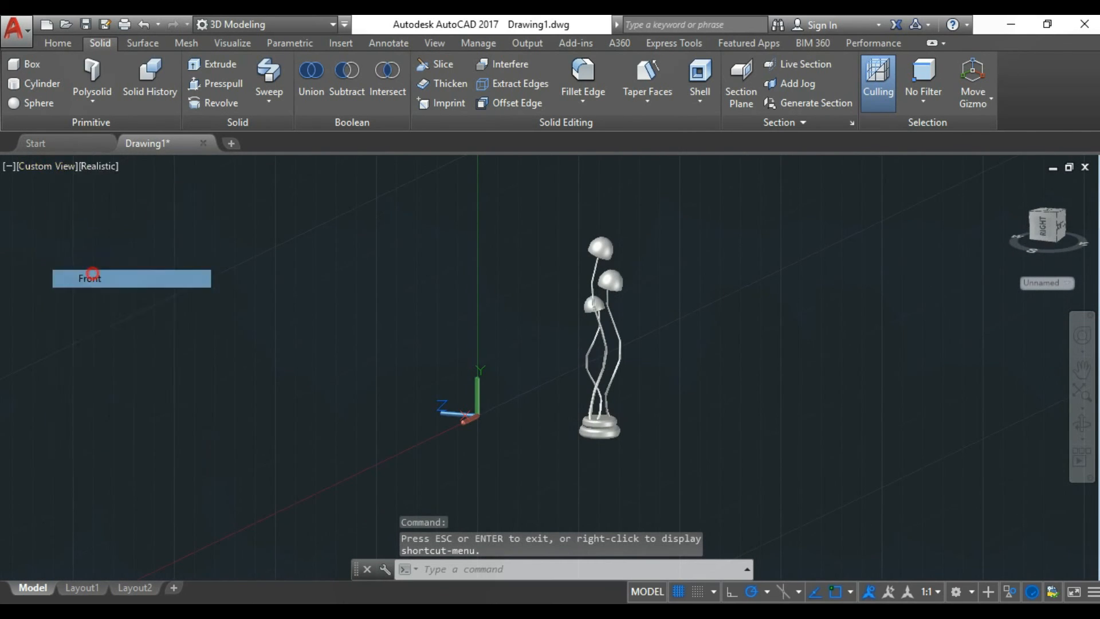
click(92, 276)
scroll(633, 315, down, 3)
scroll(771, 334, up, 2)
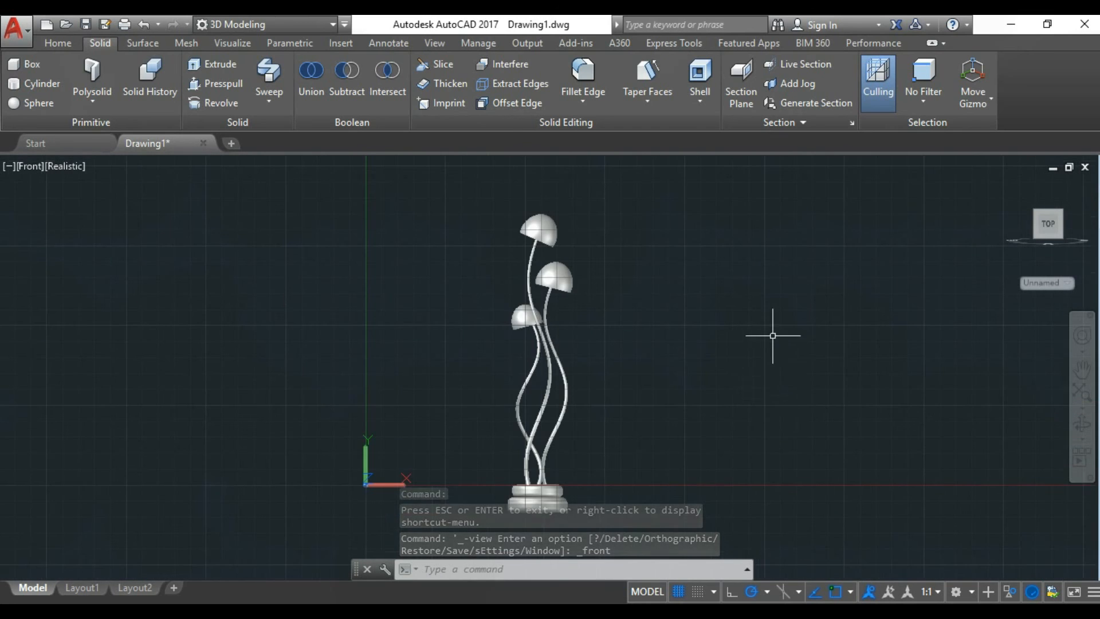
click(1082, 424)
drag(813, 372, 612, 369)
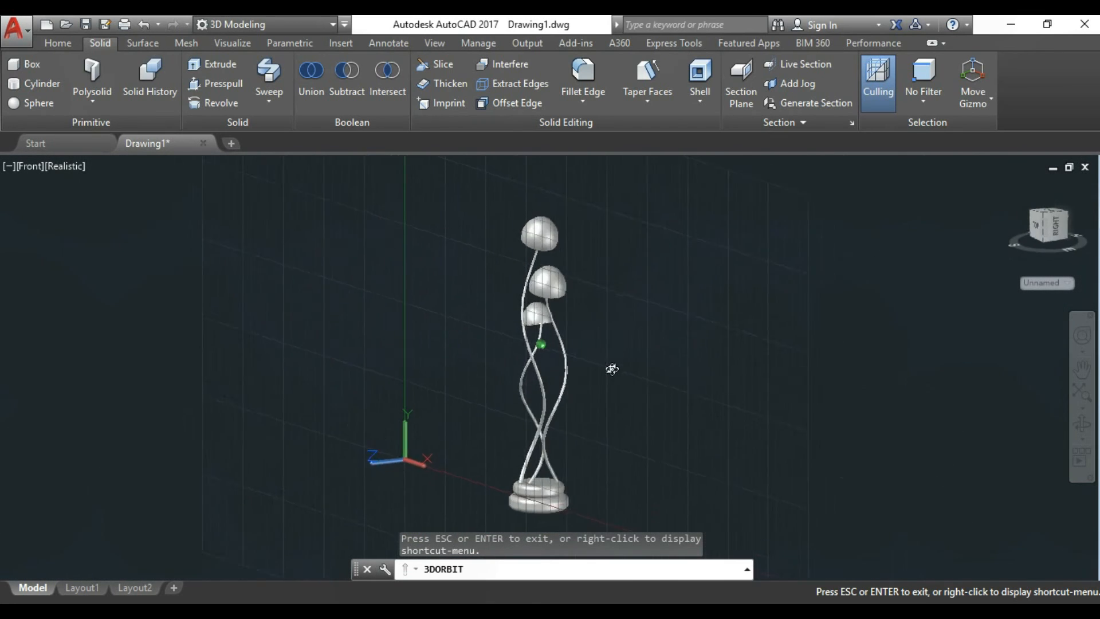
Step: Display the material library and apply an orange-red bulb material to the lowest dome of the lamp
scroll(560, 270, up, 4)
drag(582, 273, 563, 216)
key(Escape)
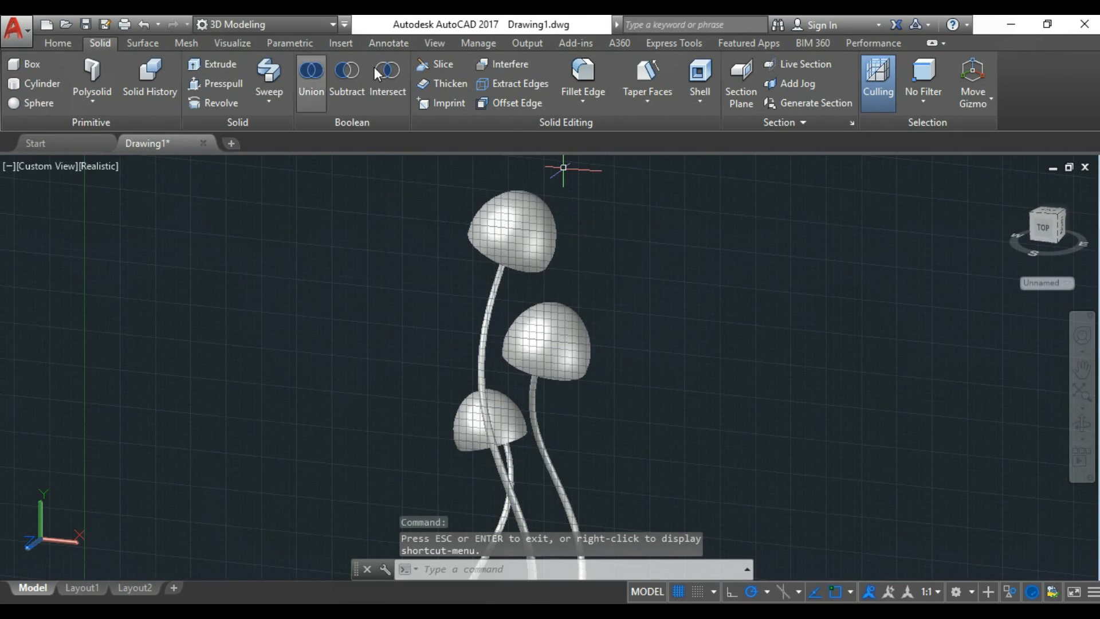
click(241, 44)
click(766, 66)
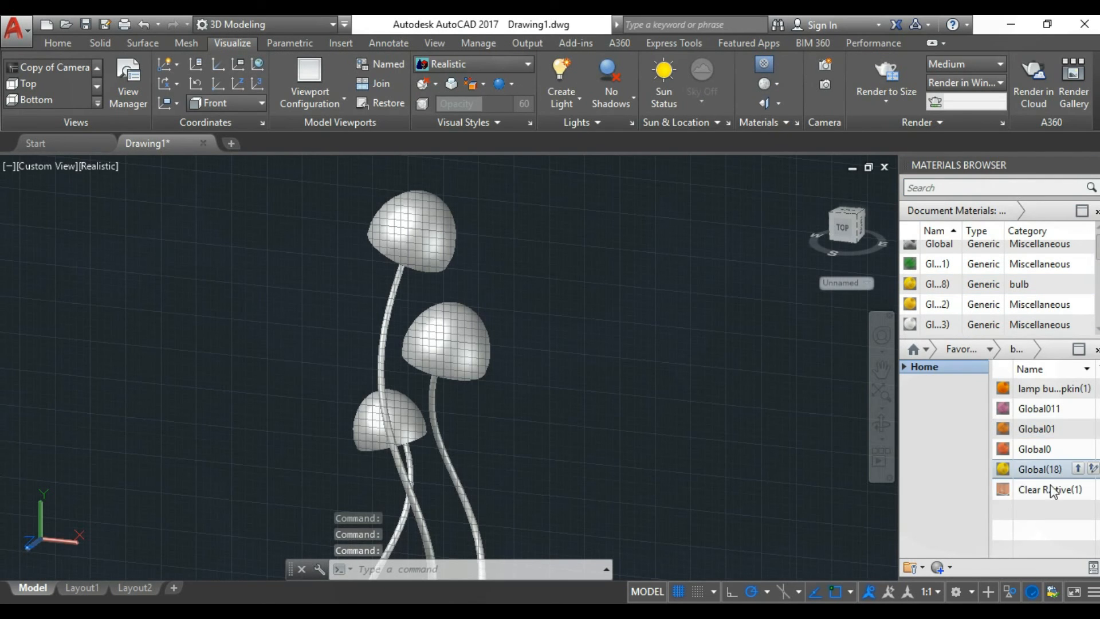
drag(404, 424, 405, 424)
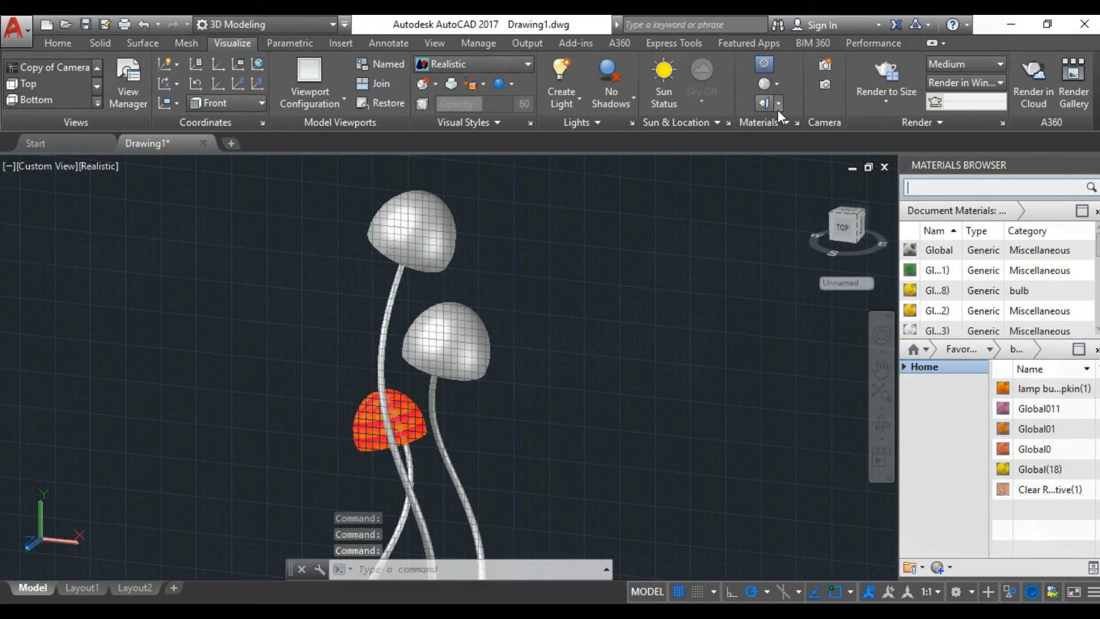
Step: Apply spherical material mapping to the lowest dome and accept its default placement
click(390, 421)
key(Return)
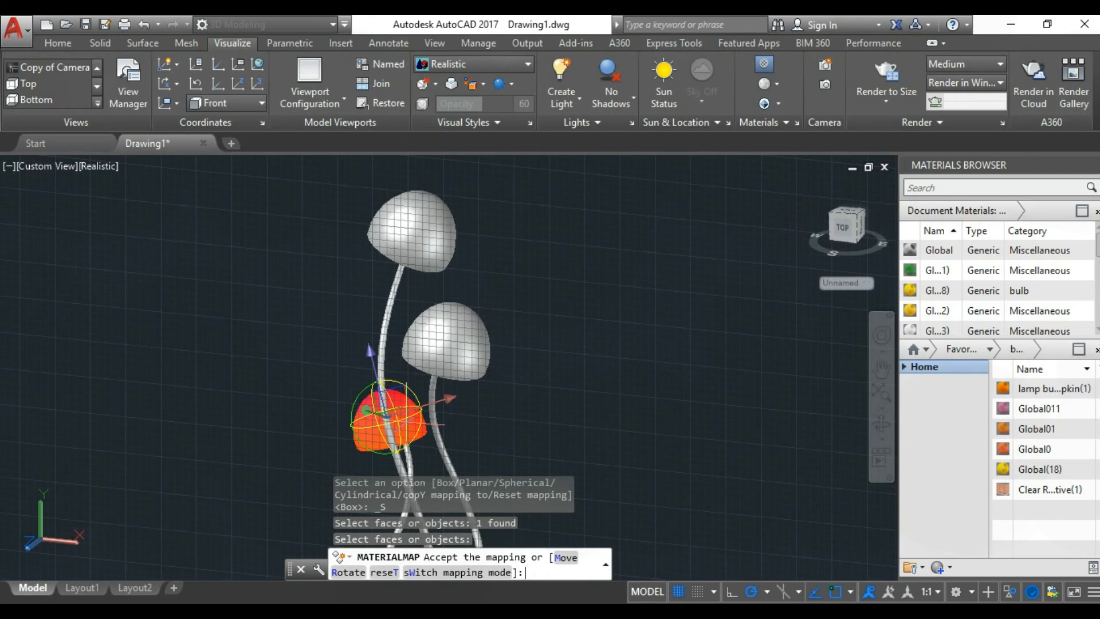
scroll(408, 439, up, 5)
key(Return)
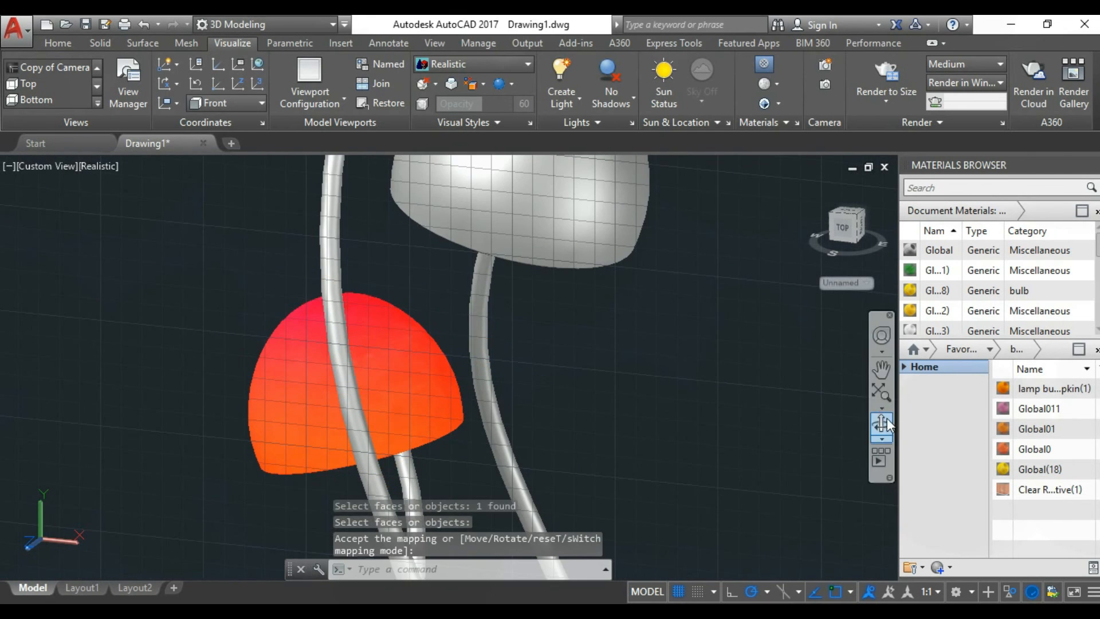
Step: Apply the pink Global011 bulb material to the middle dome
click(887, 425)
drag(332, 376, 429, 376)
scroll(429, 376, down, 3)
scroll(487, 212, up, 1)
key(Escape)
scroll(487, 212, down, 1)
middle_drag(487, 212, 557, 387)
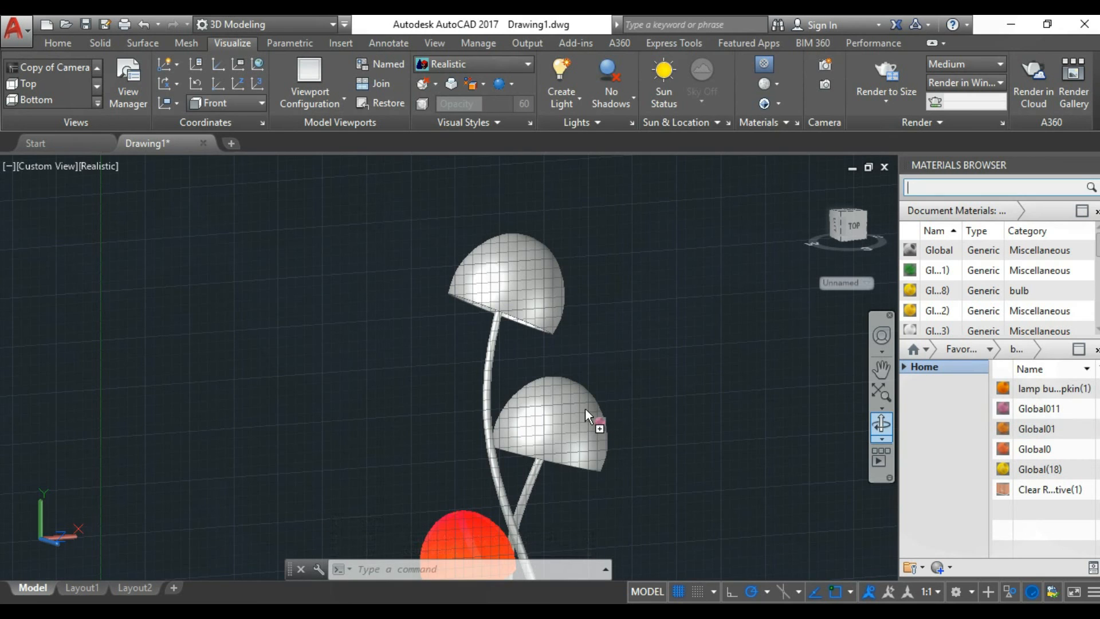
scroll(669, 423, up, 3)
scroll(613, 449, down, 2)
Step: Give the middle dome spherical material mapping and accept its default placement
click(764, 103)
click(404, 412)
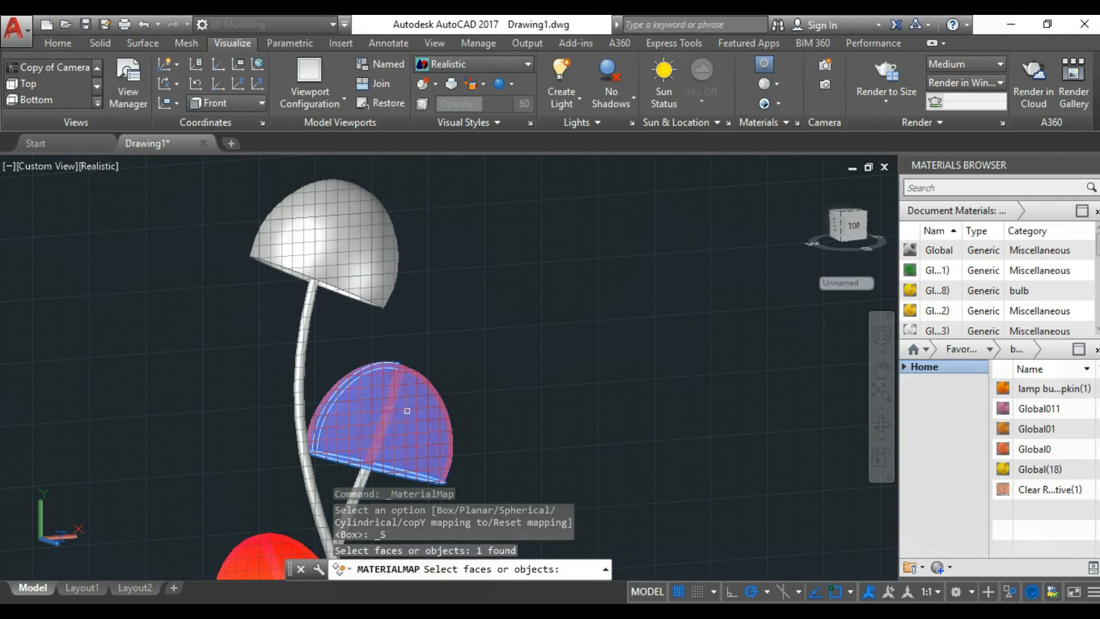
key(Return)
key(Return)
Step: Apply the orange-red Global0 bulb material to the topmost dome
scroll(489, 428, down, 1)
middle_drag(488, 428, 567, 341)
middle_drag(609, 185, 671, 291)
scroll(671, 291, up, 1)
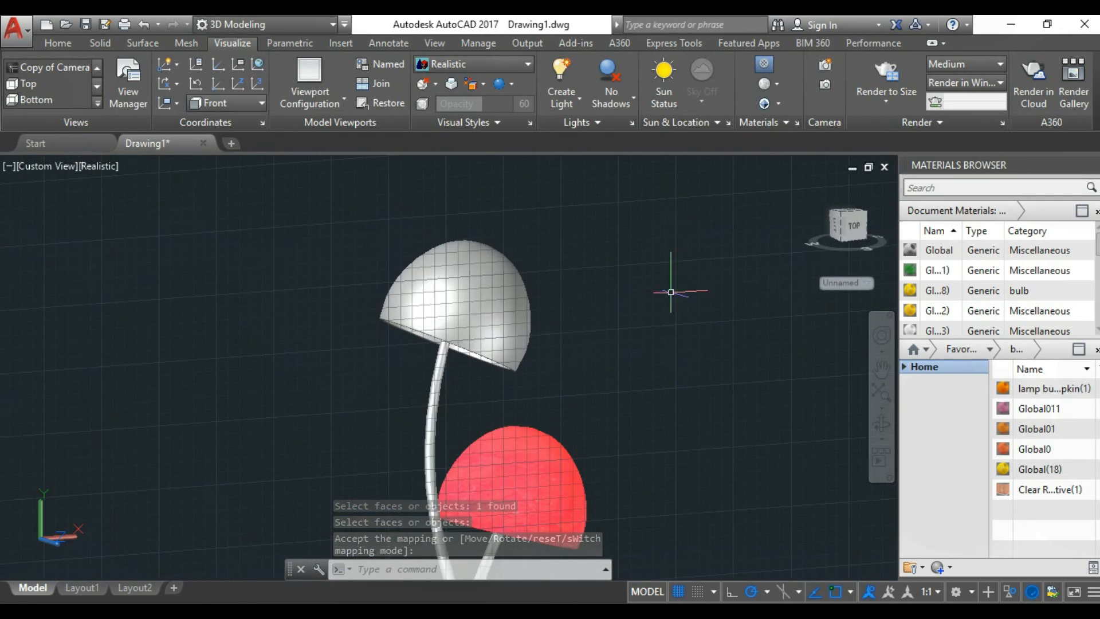
drag(1038, 451, 469, 268)
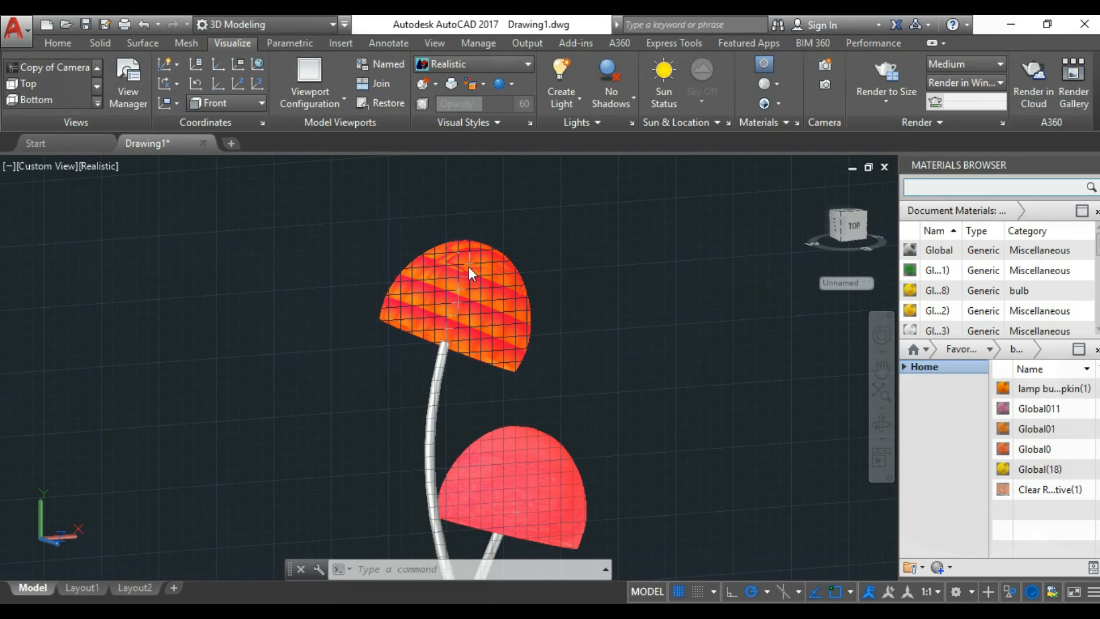
Step: Map the topmost dome's material spherically and accept its default placement
click(501, 284)
key(Return)
scroll(578, 290, down, 4)
key(Return)
Step: Show the Ceramic category of the Autodesk material library
click(873, 426)
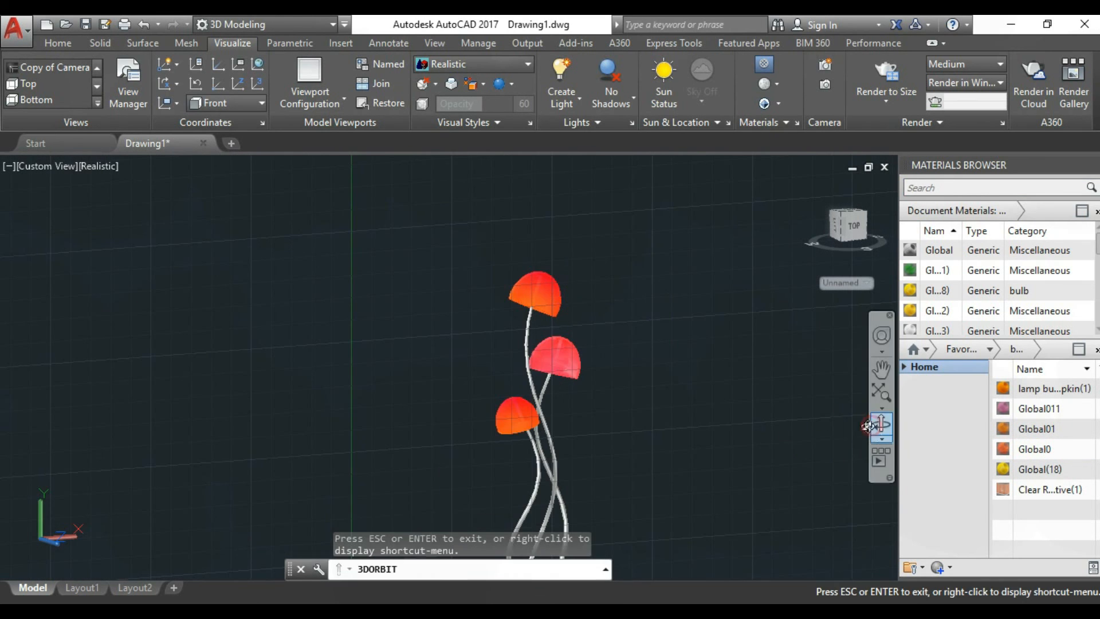
scroll(553, 422, up, 4)
key(Escape)
scroll(1047, 316, down, 5)
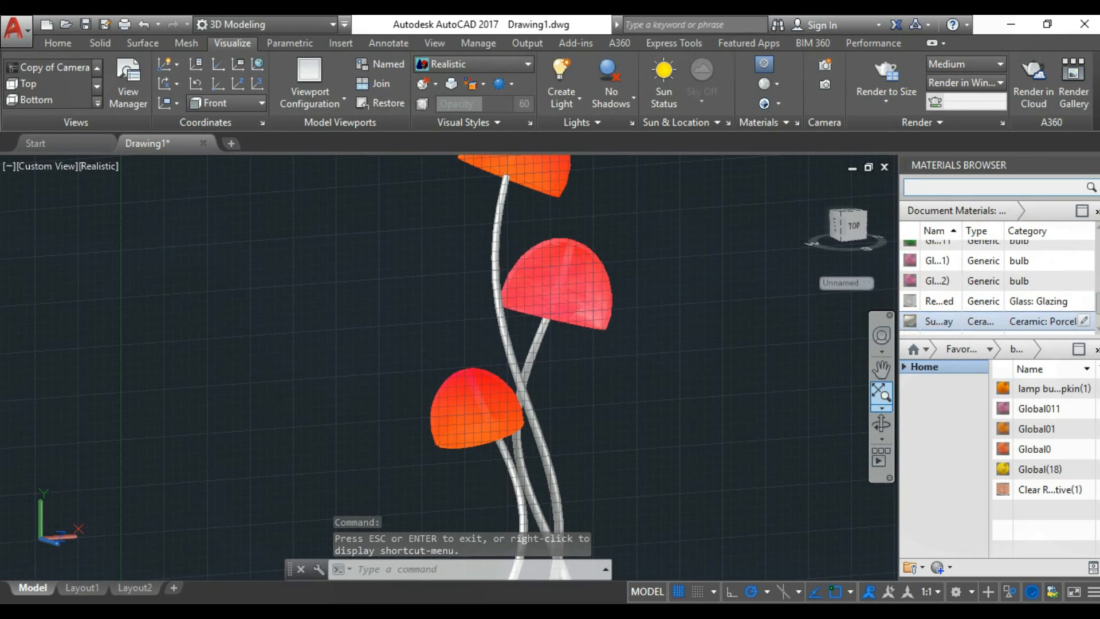
scroll(1000, 286, down, 2)
click(938, 367)
click(945, 396)
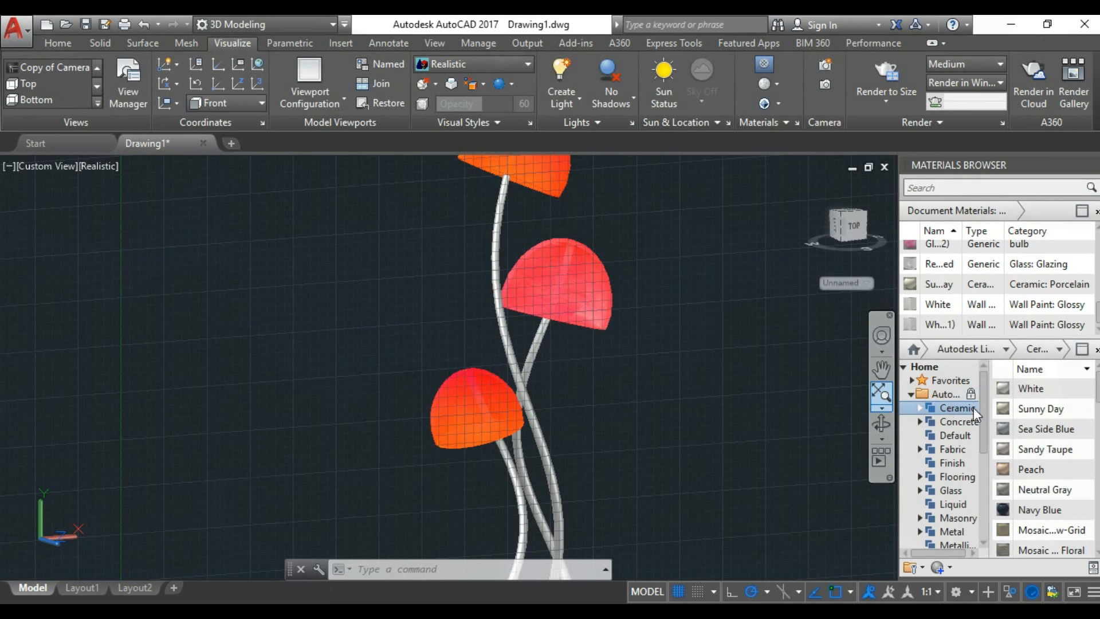
Step: Apply the White ceramic material to the helical tubes beneath the domes
scroll(840, 410, up, 2)
middle_drag(371, 453, 508, 350)
scroll(509, 350, up, 4)
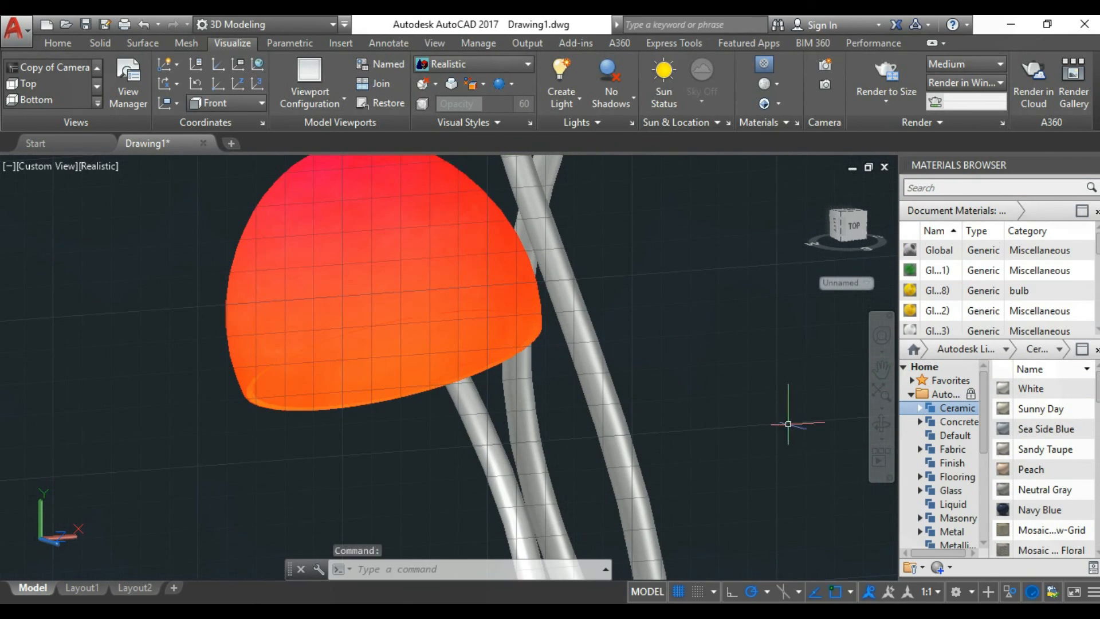
scroll(1083, 459, down, 10)
scroll(1020, 401, up, 10)
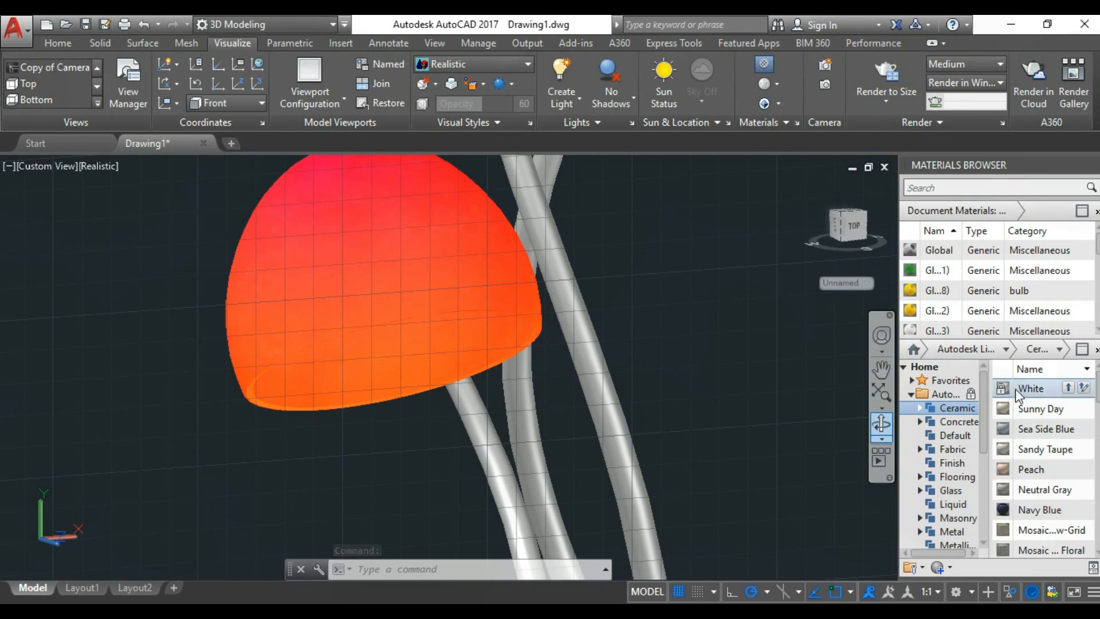
drag(596, 424, 487, 445)
Step: Try coloured ceramic materials from the library on the upper disc of the base
scroll(544, 278, down, 10)
scroll(581, 356, up, 3)
click(882, 370)
drag(599, 434, 668, 280)
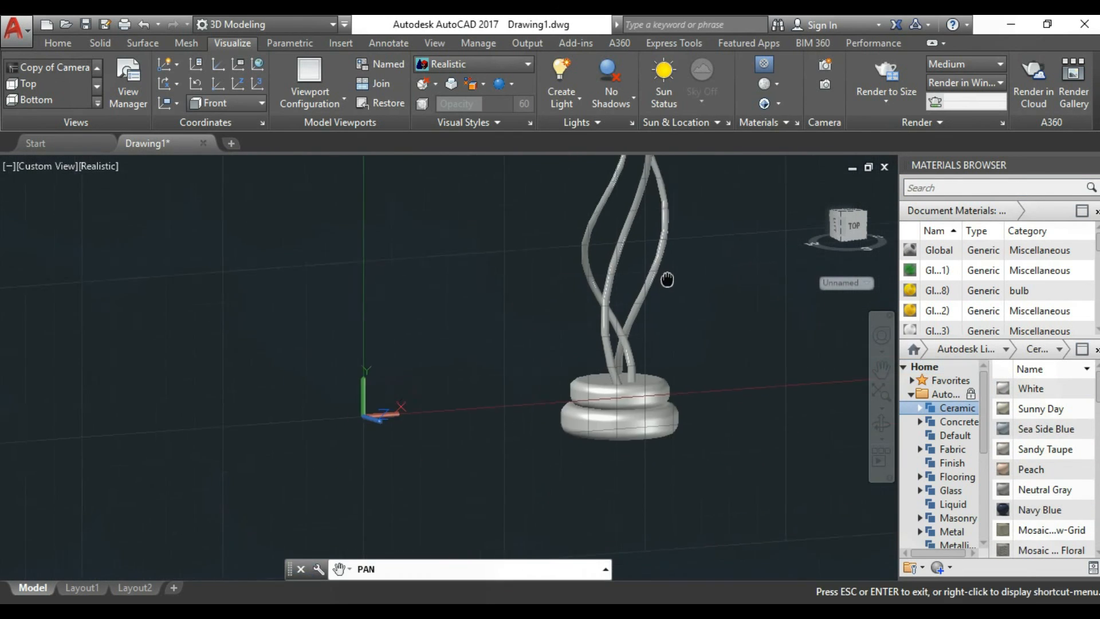
scroll(688, 321, up, 5)
key(Escape)
drag(615, 347, 615, 349)
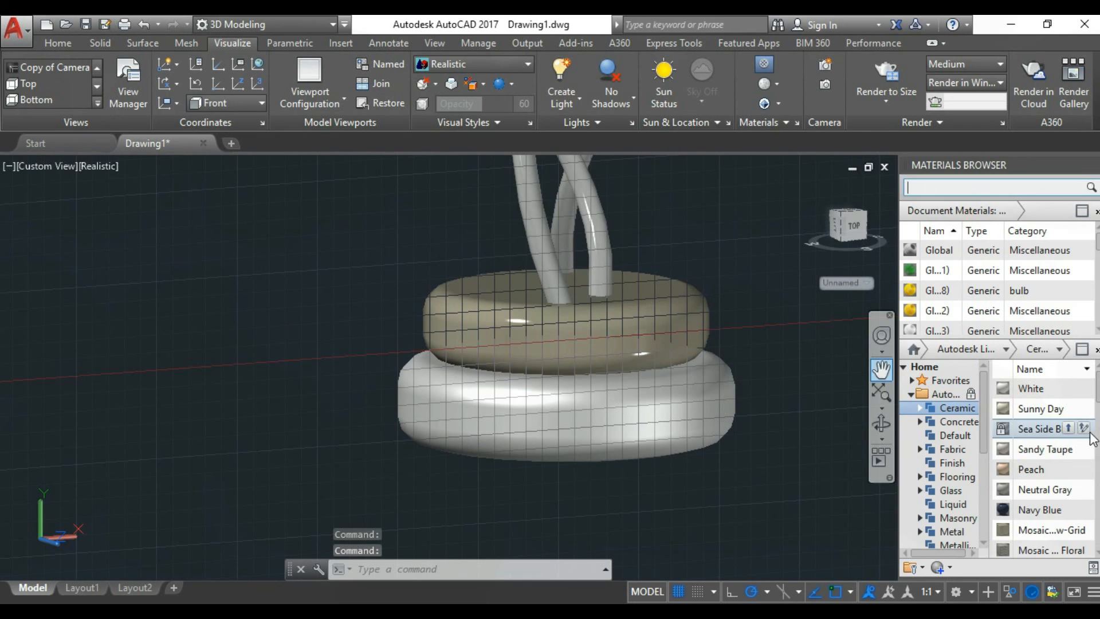
scroll(1019, 484, down, 3)
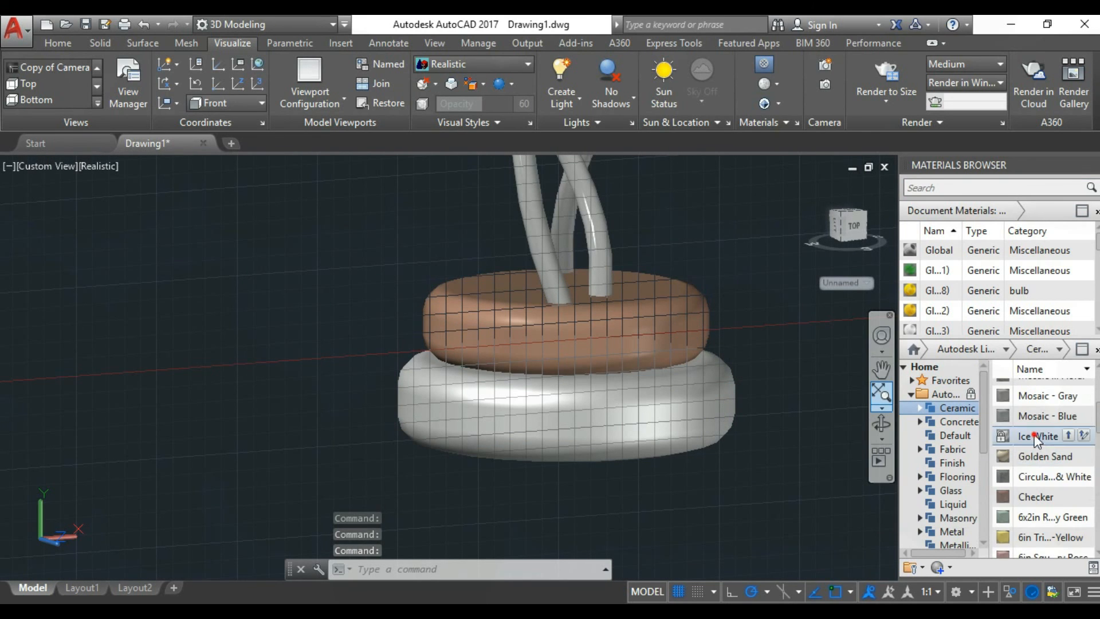
Step: Apply the Ice White ceramic material to the lamp's two-tier base
drag(1029, 437, 639, 343)
scroll(622, 459, down, 6)
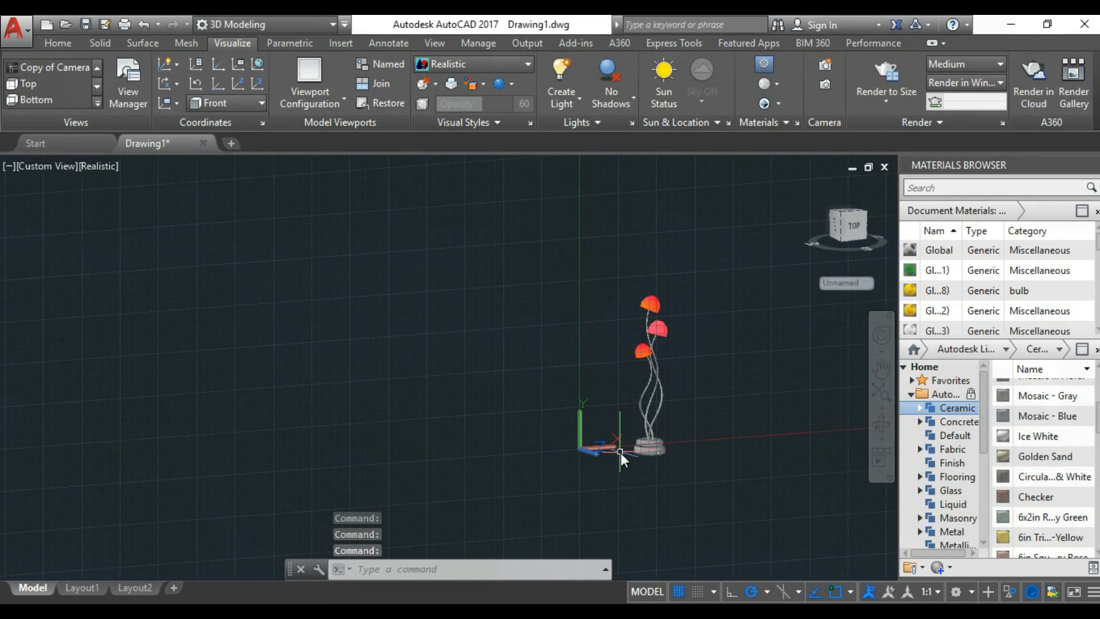
scroll(1054, 457, down, 3)
scroll(716, 388, up, 3)
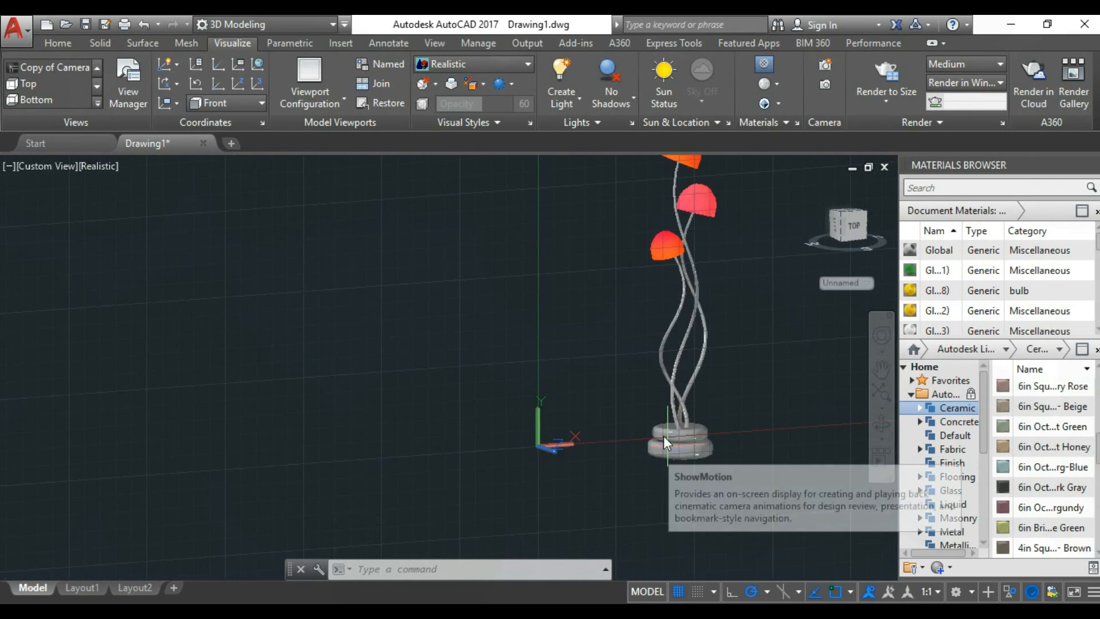
scroll(715, 388, up, 3)
Step: Close the material library and examine the lamp with its applied materials from an orbited angle
click(1091, 165)
middle_drag(525, 321, 366, 345)
scroll(642, 317, up, 1)
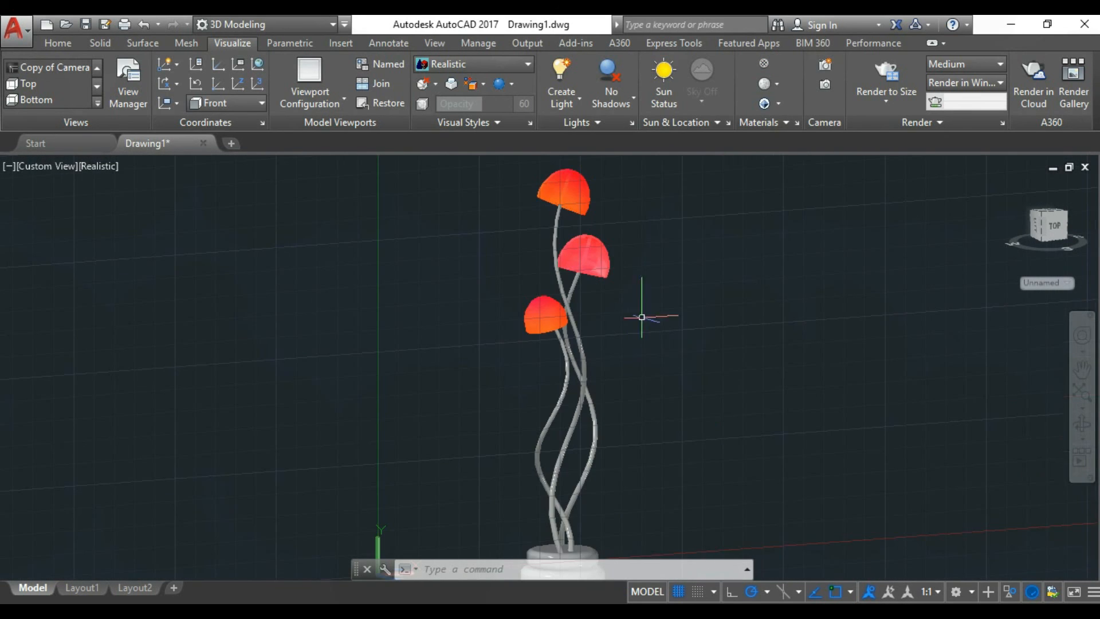
click(1082, 424)
drag(653, 469, 669, 201)
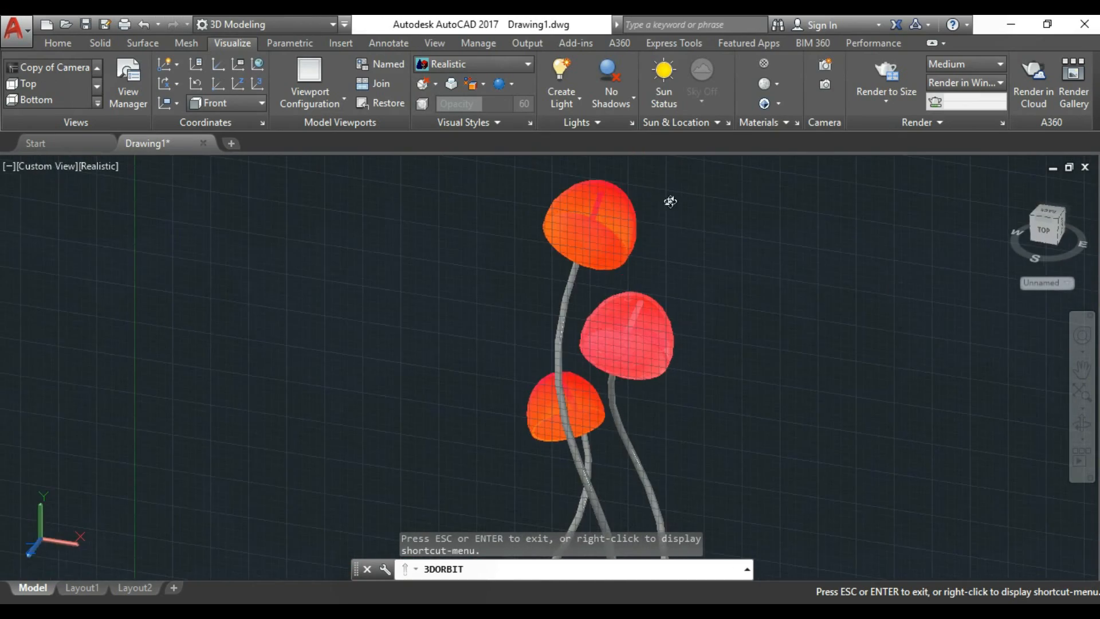
key(Escape)
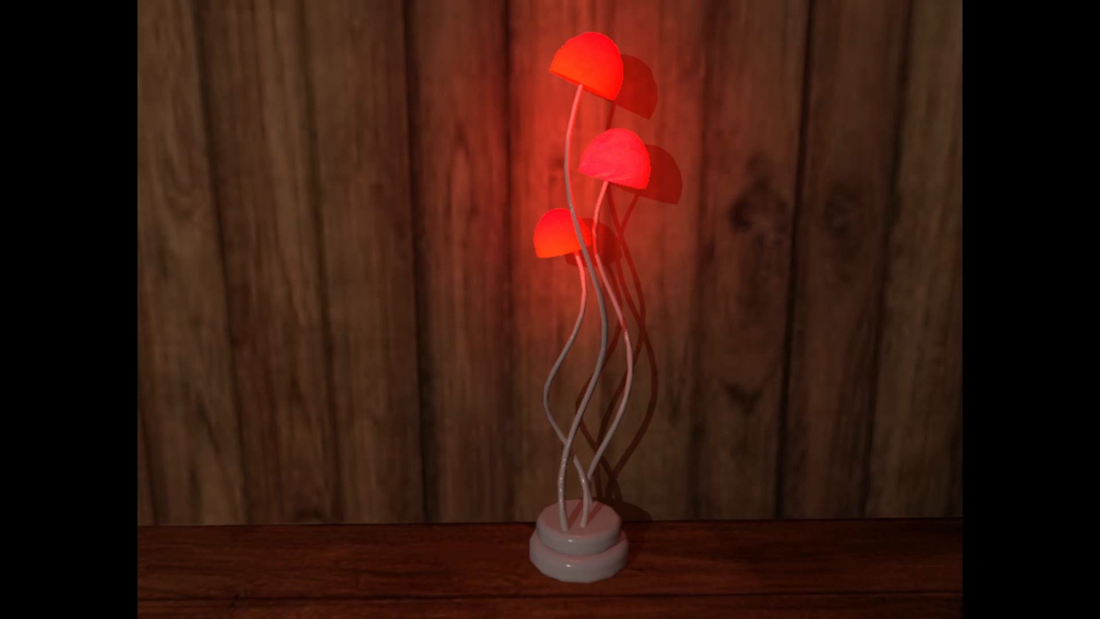